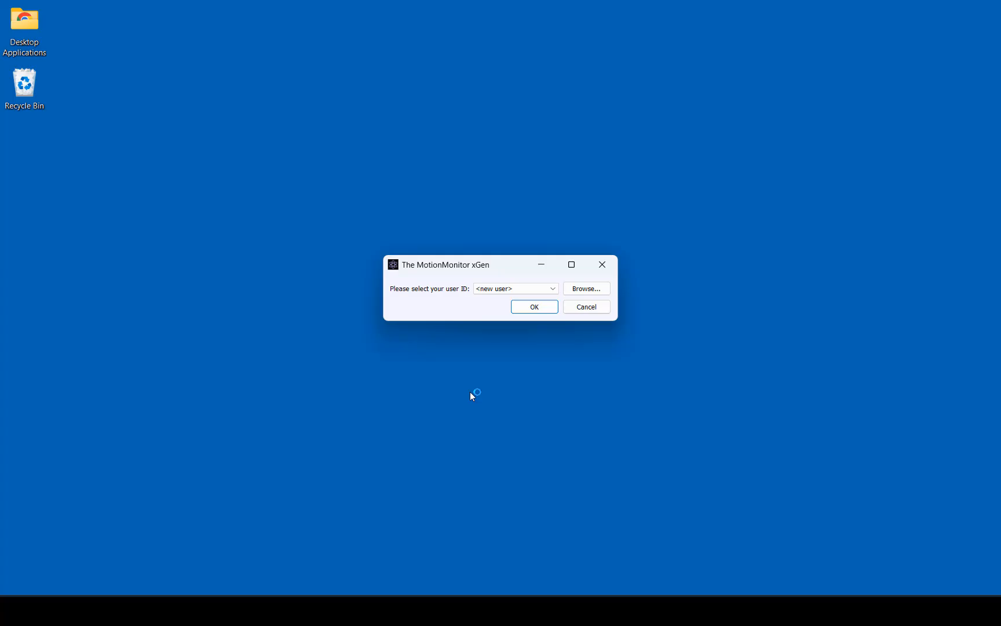
Start the session with the existing user ID Sample Scholastic Files, leaving its user folder location unchanged.
click(543, 288)
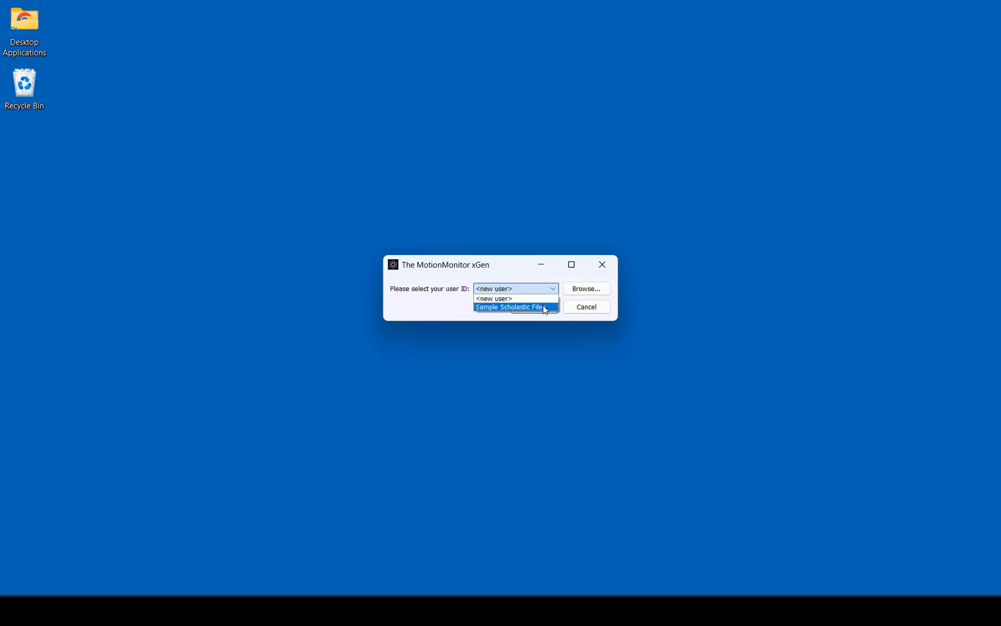
click(543, 307)
click(582, 290)
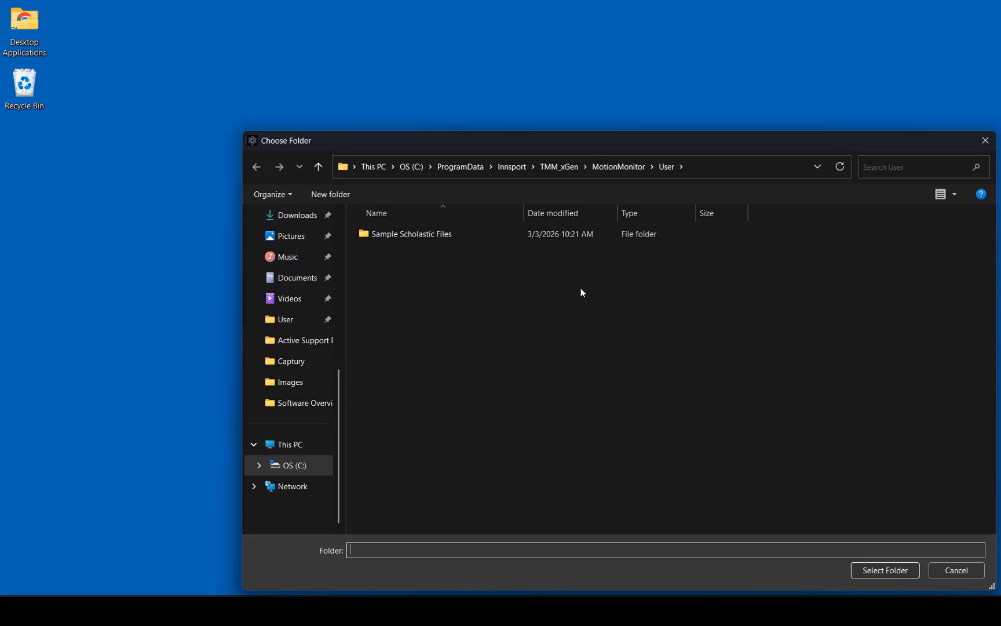
click(957, 571)
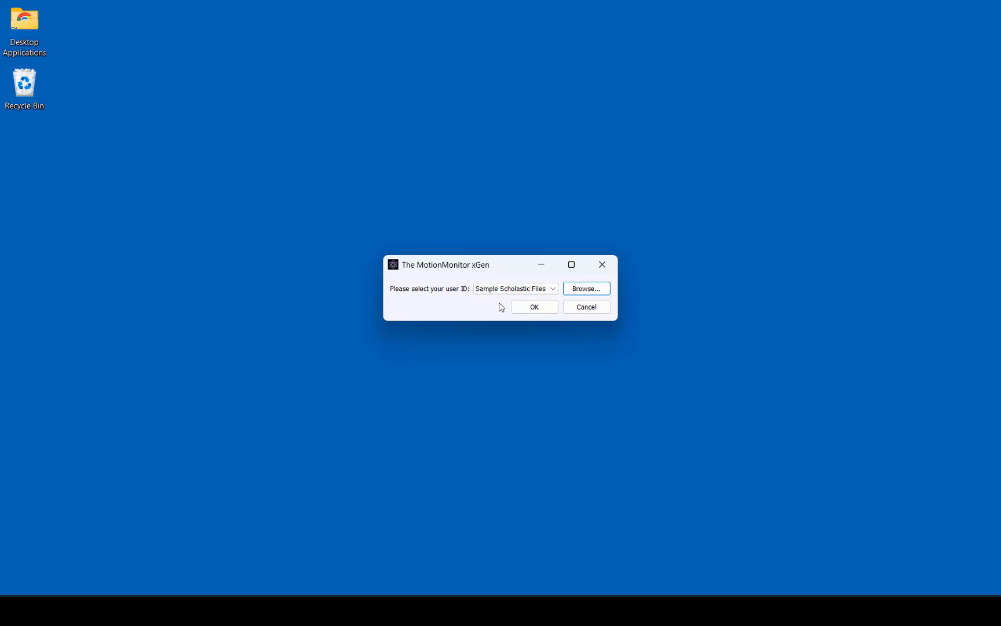
click(531, 310)
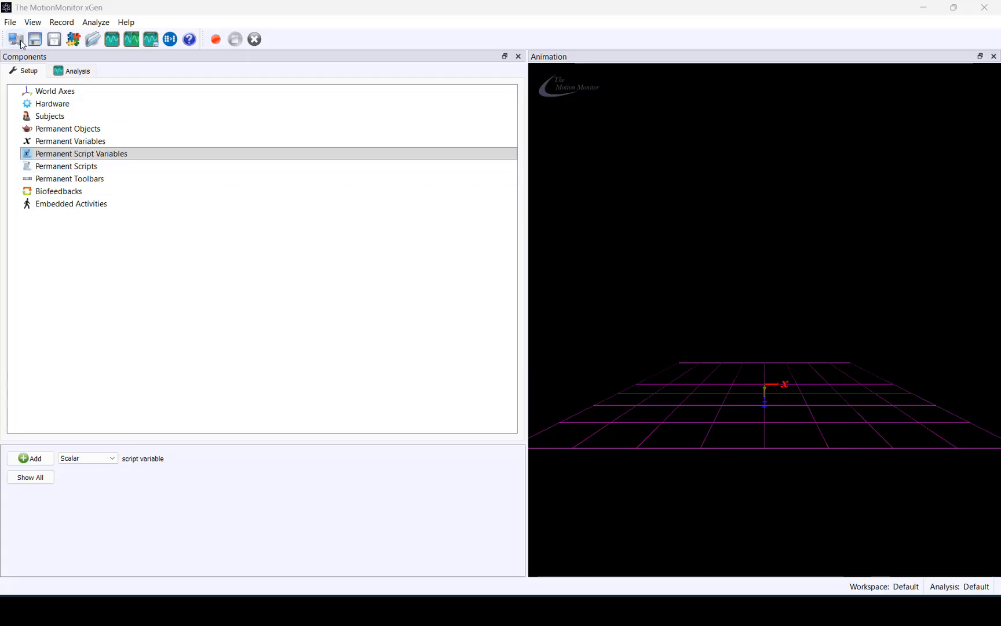
Examine the workspace and activity file commands, and compare the component lists for Setup and Analysis.
click(11, 23)
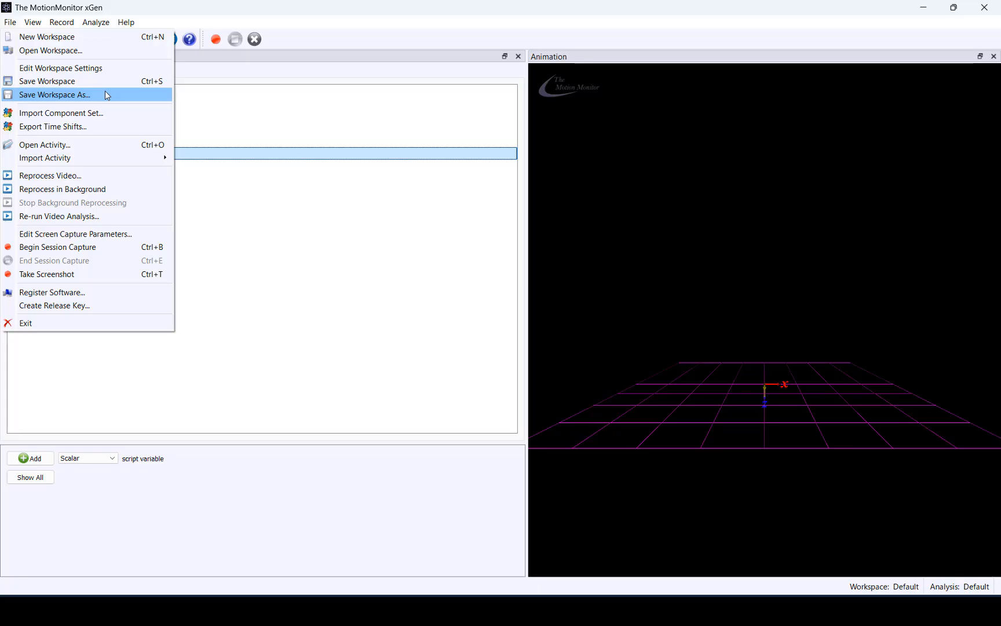
click(302, 120)
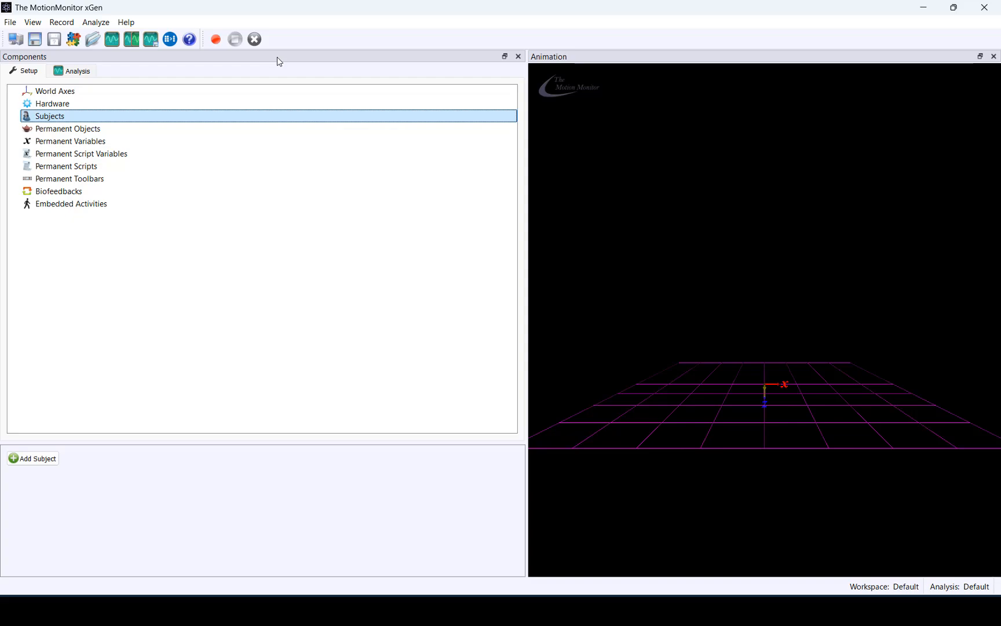
click(89, 72)
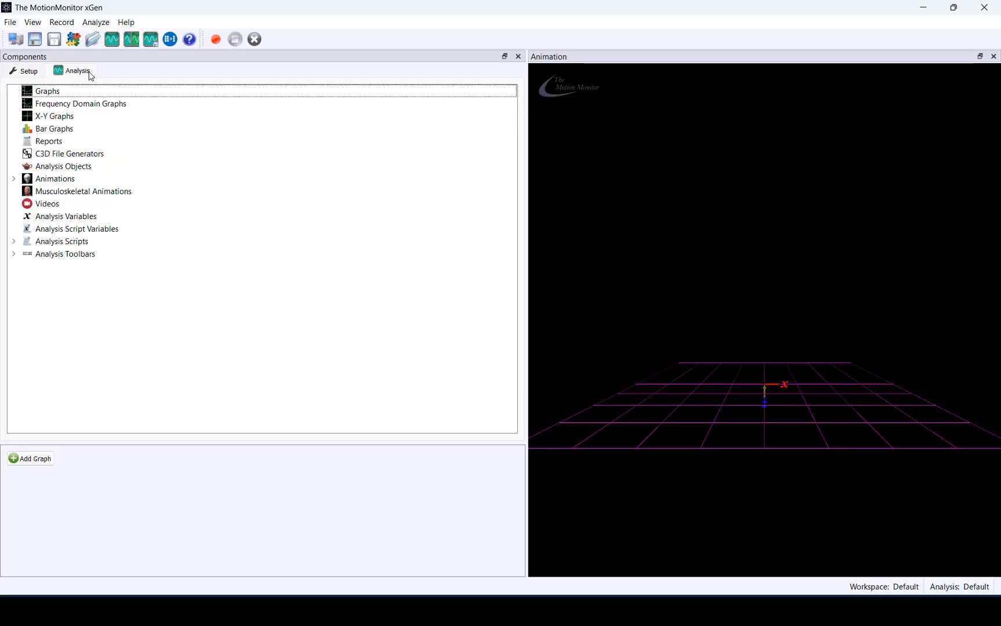
click(32, 74)
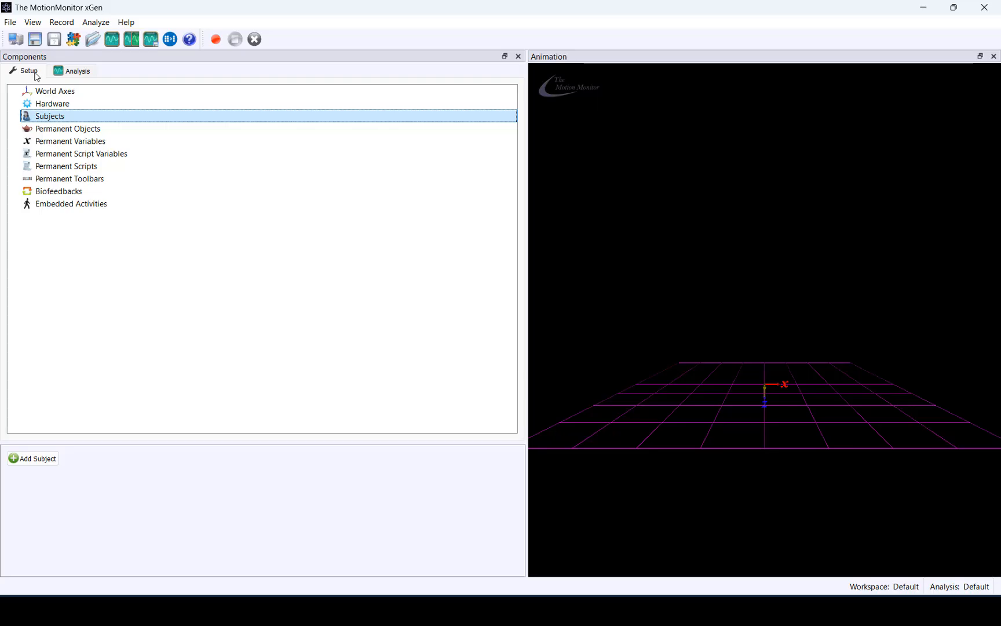
click(60, 76)
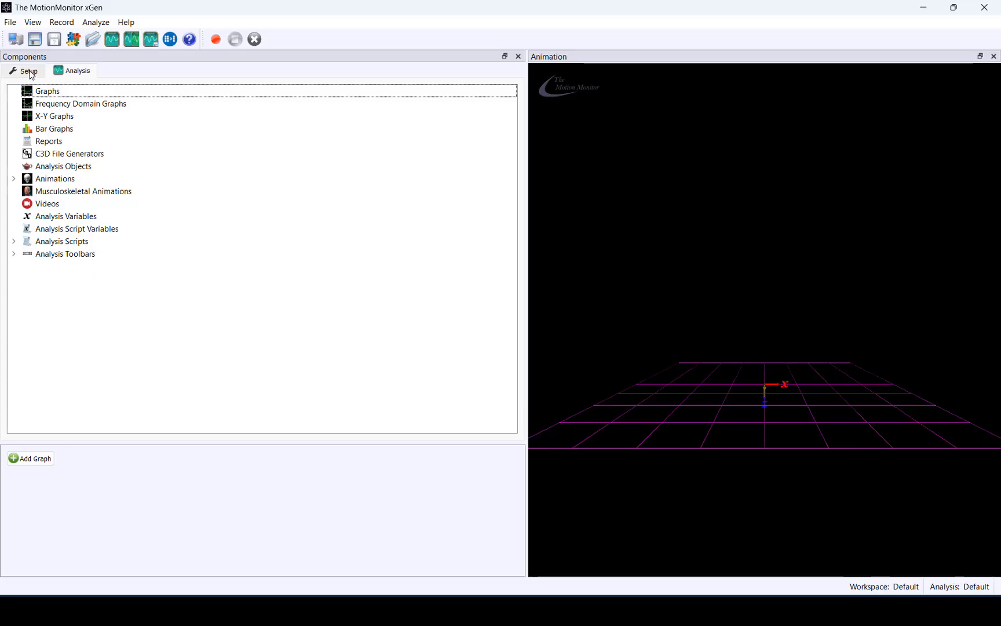
click(30, 74)
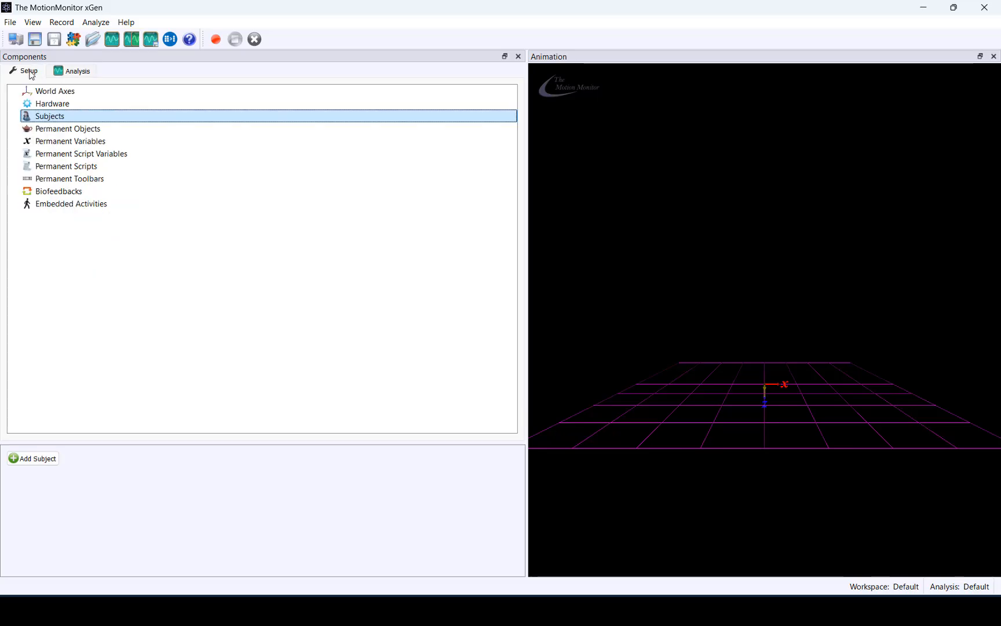
Examine the hardware settings and the device types that can be added, from cameras to virtual reality, without adding one.
click(39, 108)
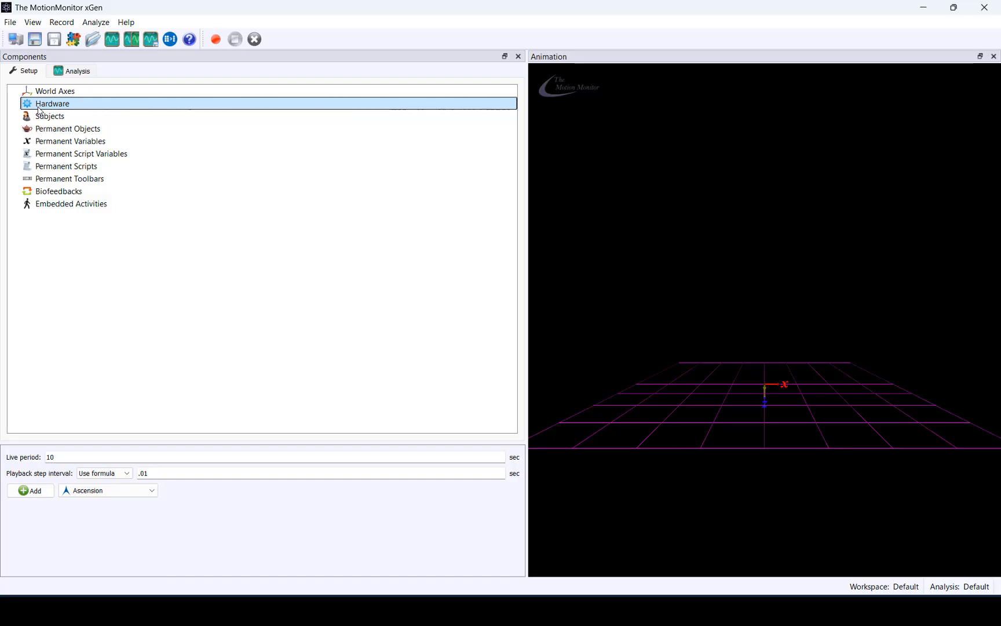
right_click(39, 110)
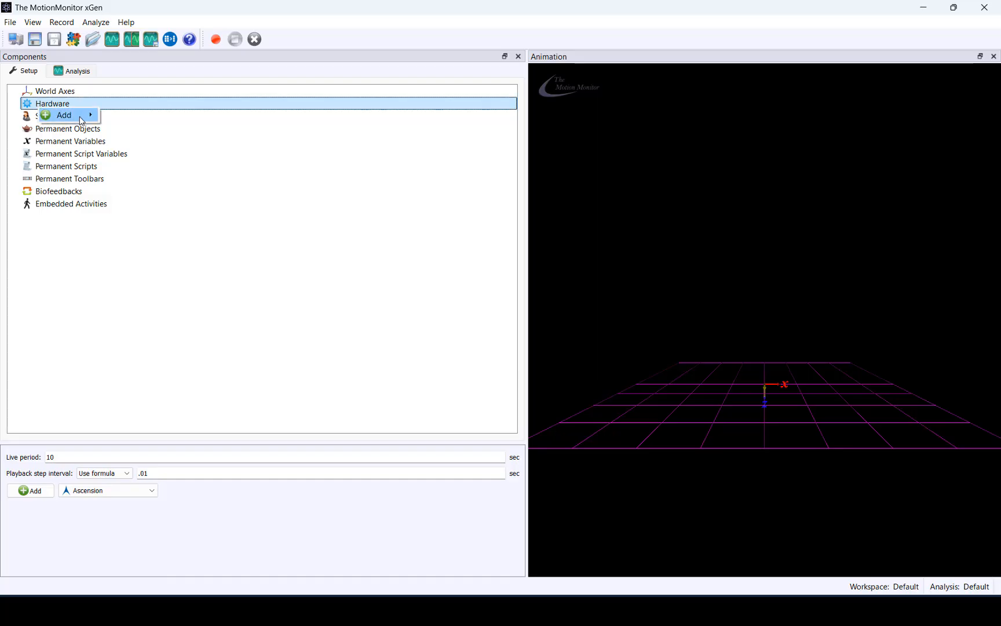
mouse_move(81, 120)
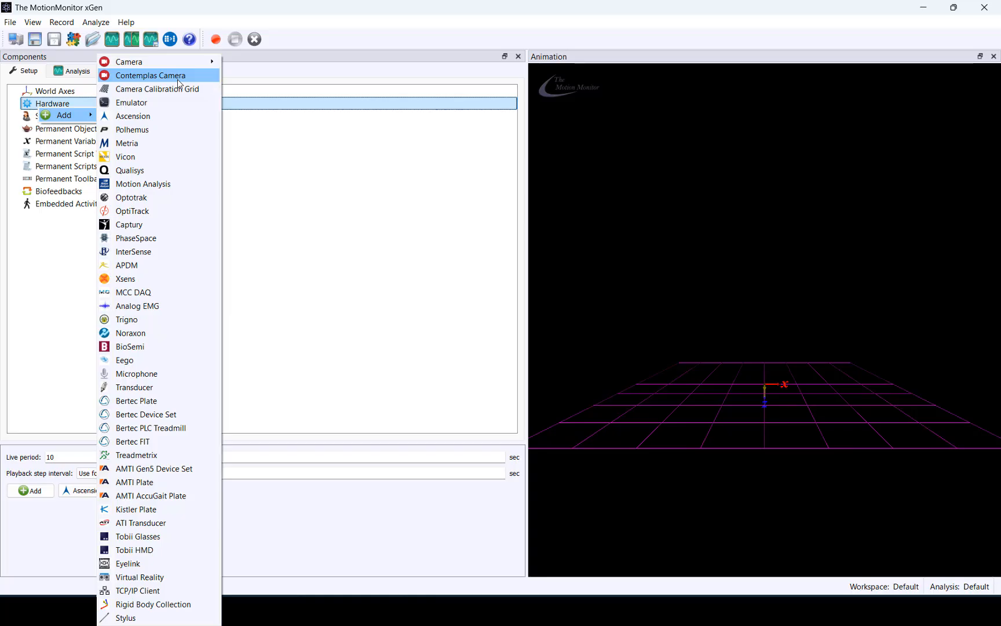
mouse_move(172, 69)
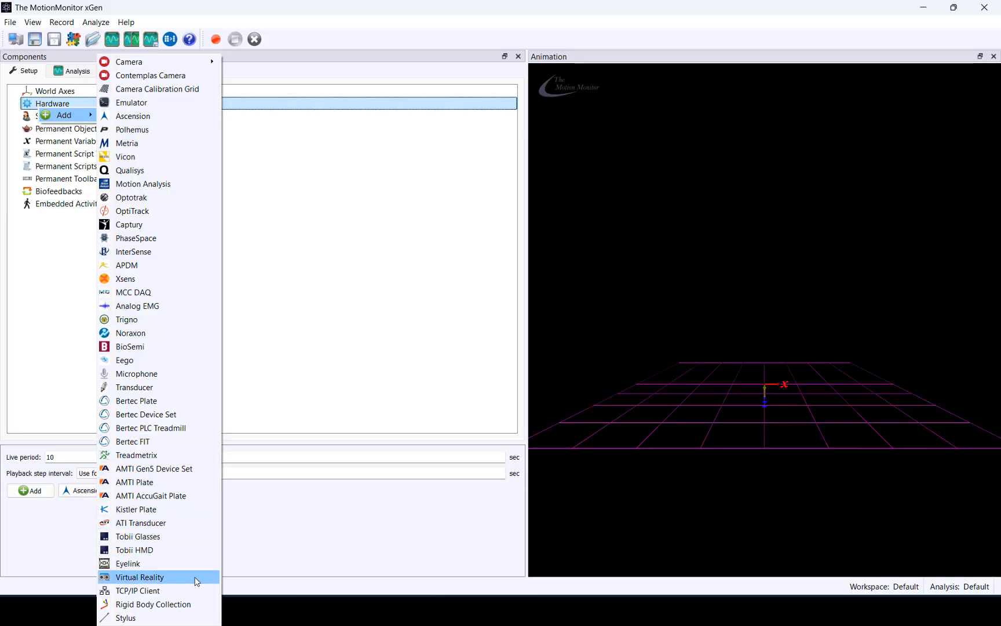
click(59, 239)
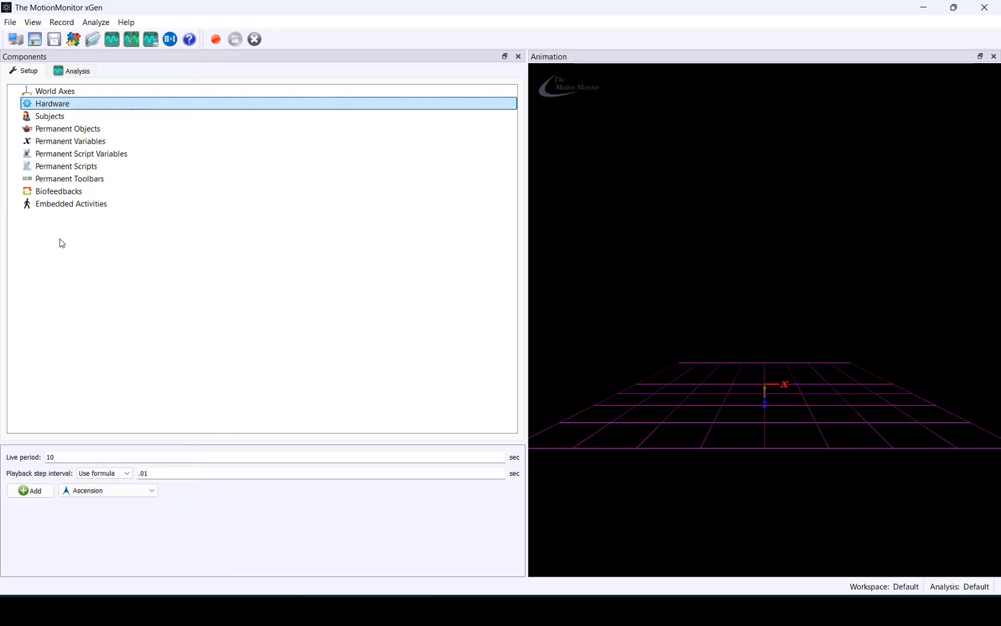
Examine the options for the Subjects, Permanent Script Variables, Permanent Scripts and Permanent Toolbars setup components.
click(78, 117)
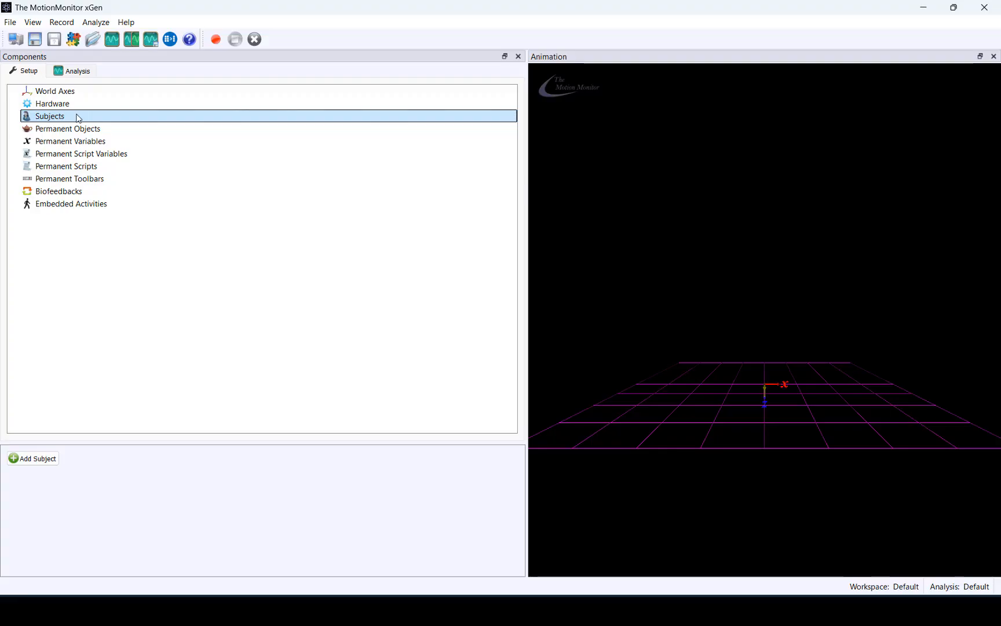
click(118, 155)
click(118, 167)
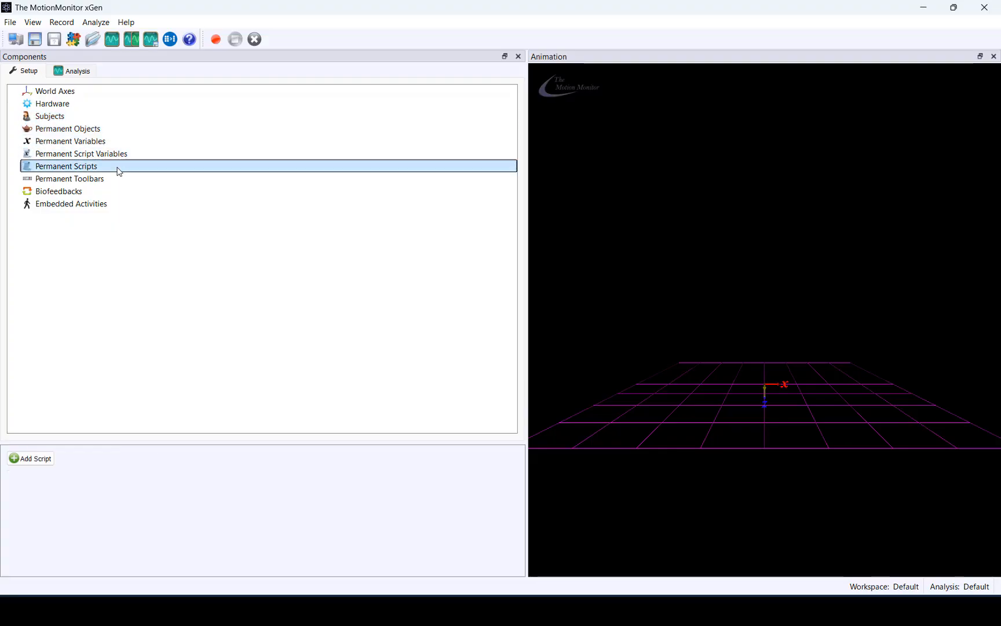
click(118, 180)
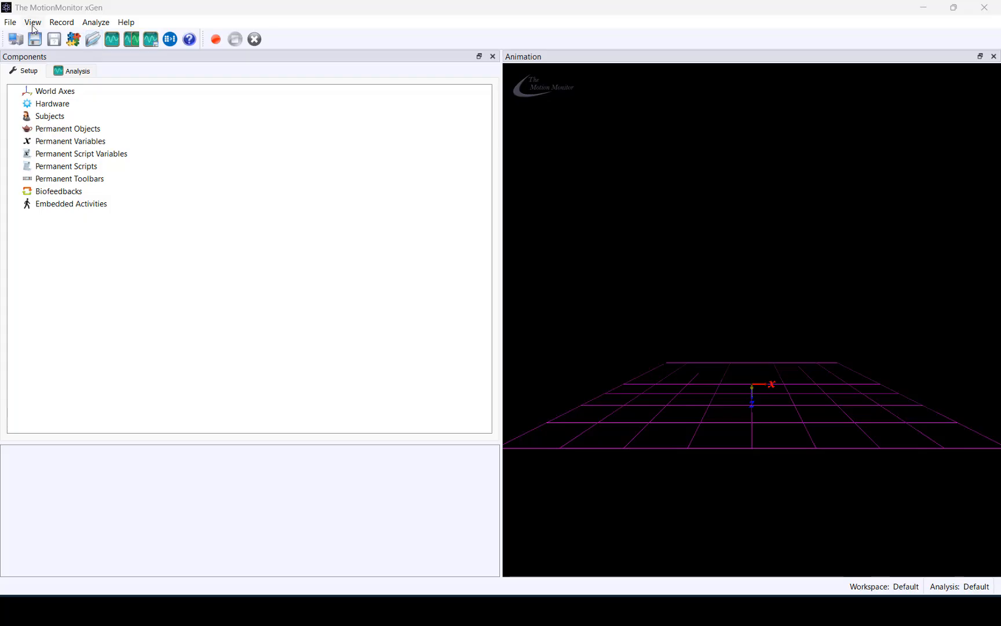
Open the activity Gait walk1.iac and play it back, pausing at about 1.81 s.
click(10, 22)
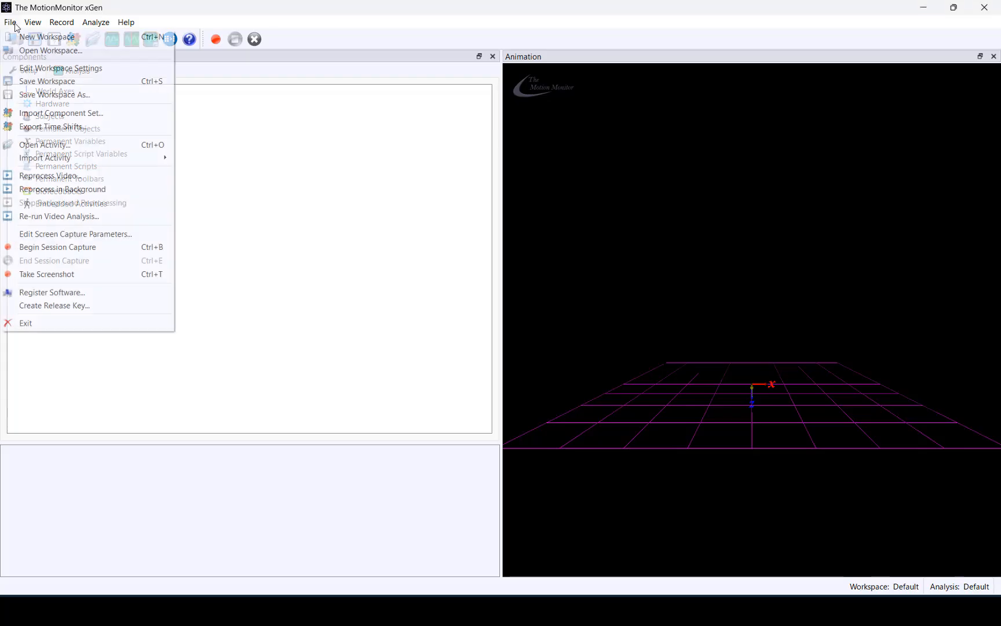
click(73, 144)
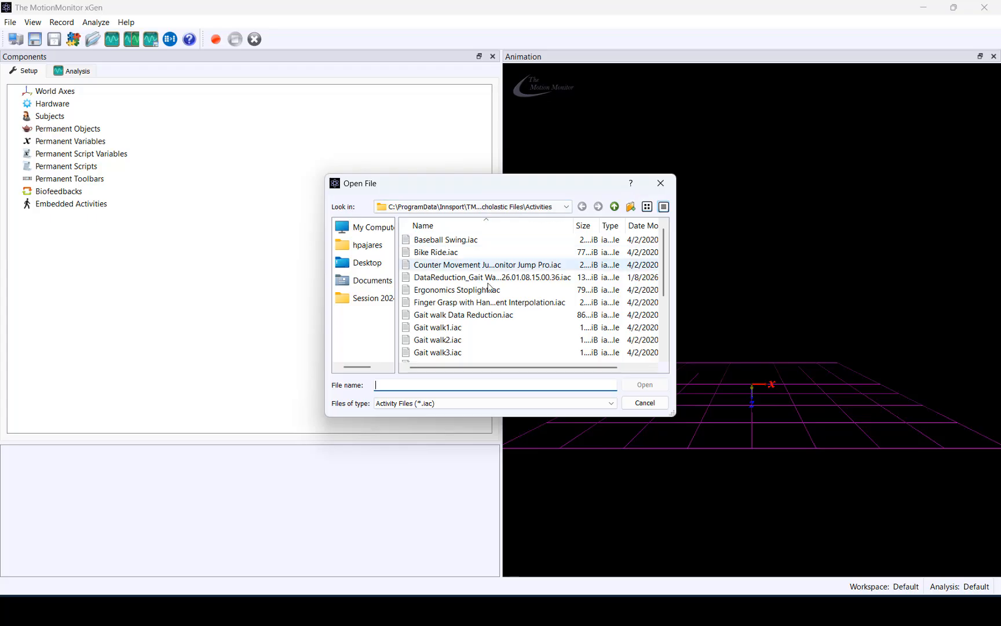
click(487, 328)
click(644, 385)
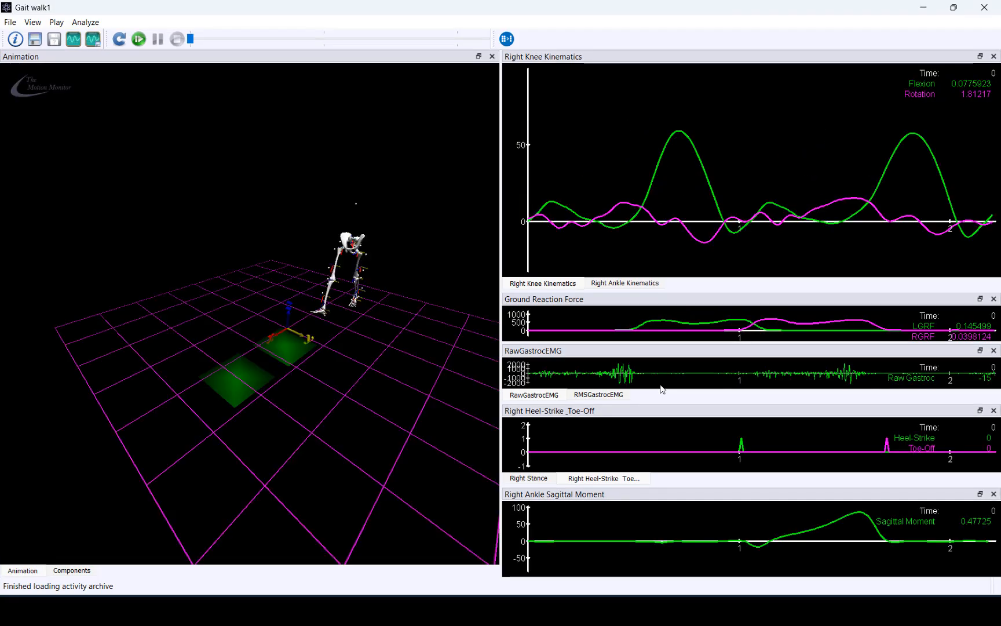
click(138, 39)
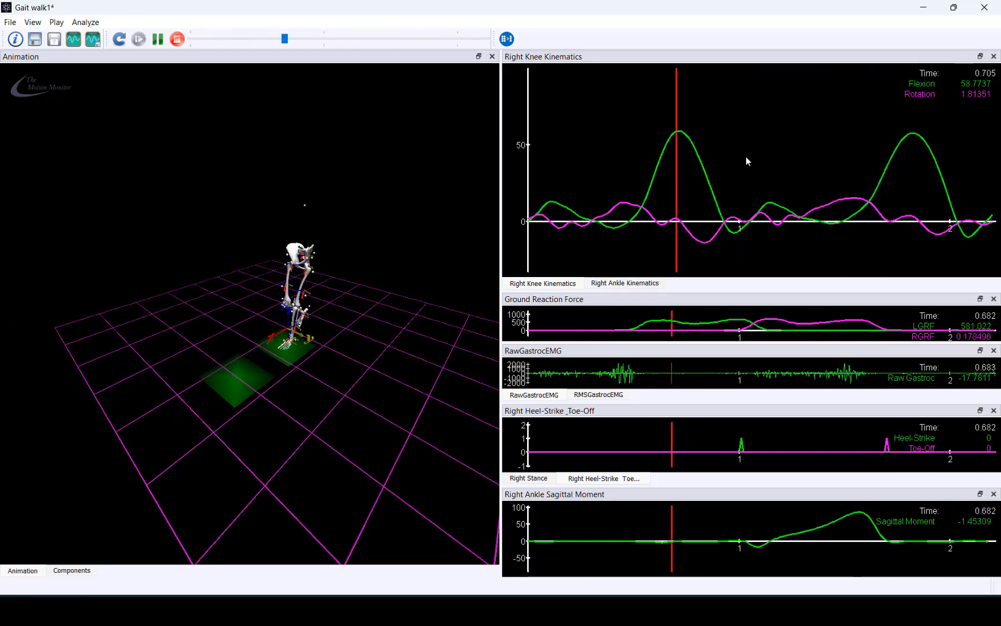
click(157, 39)
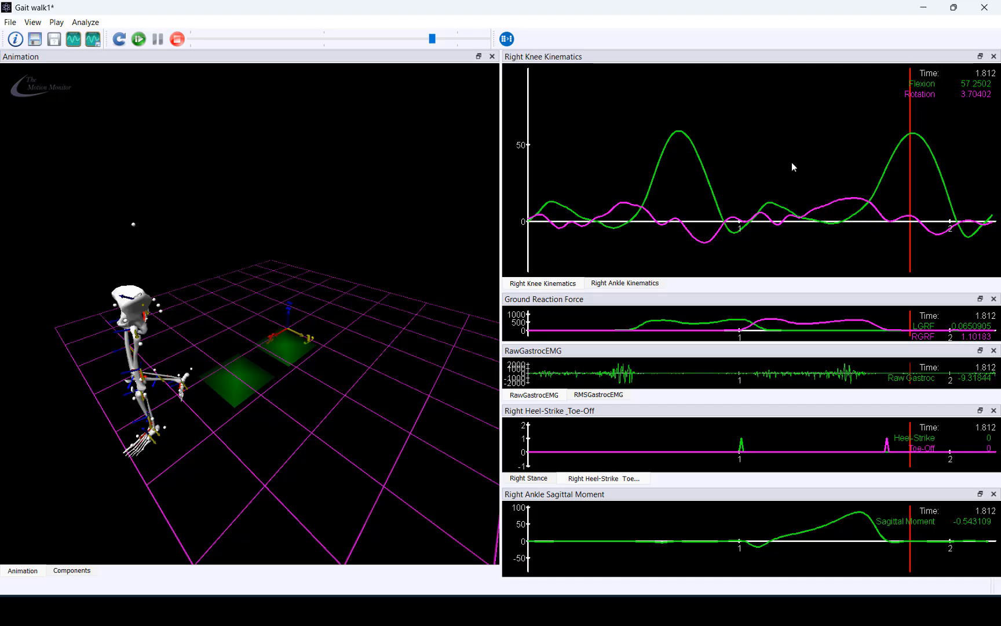
Try out vertical scaling and shifting on the Right Knee Kinematics graph, and finish by scaling its curves to fit.
scroll(792, 162, up, 10)
scroll(792, 162, down, 5)
scroll(792, 167, down, 3)
scroll(792, 162, down, 5)
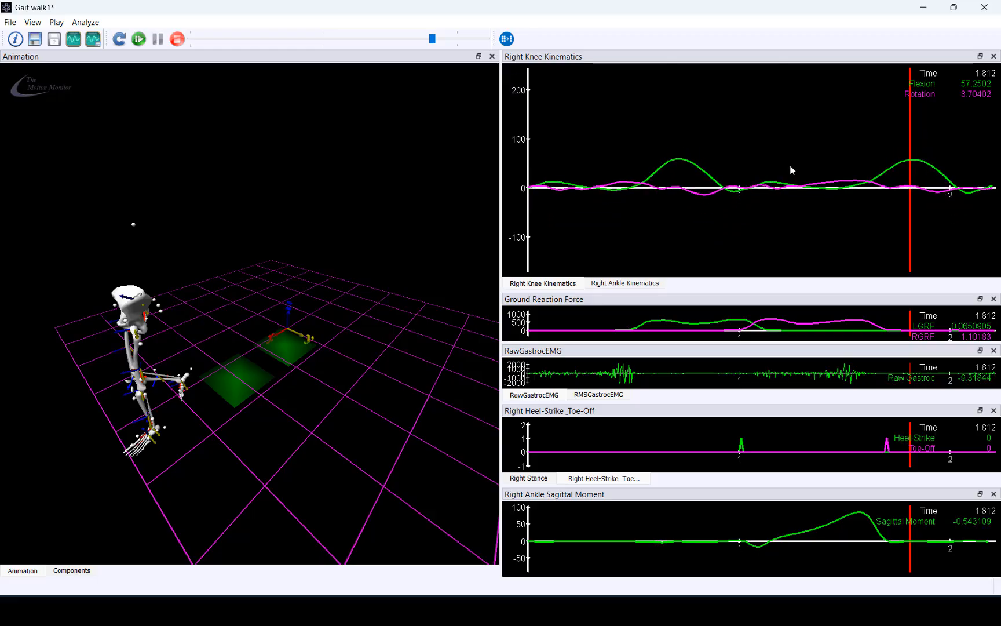
scroll(790, 166, up, 4)
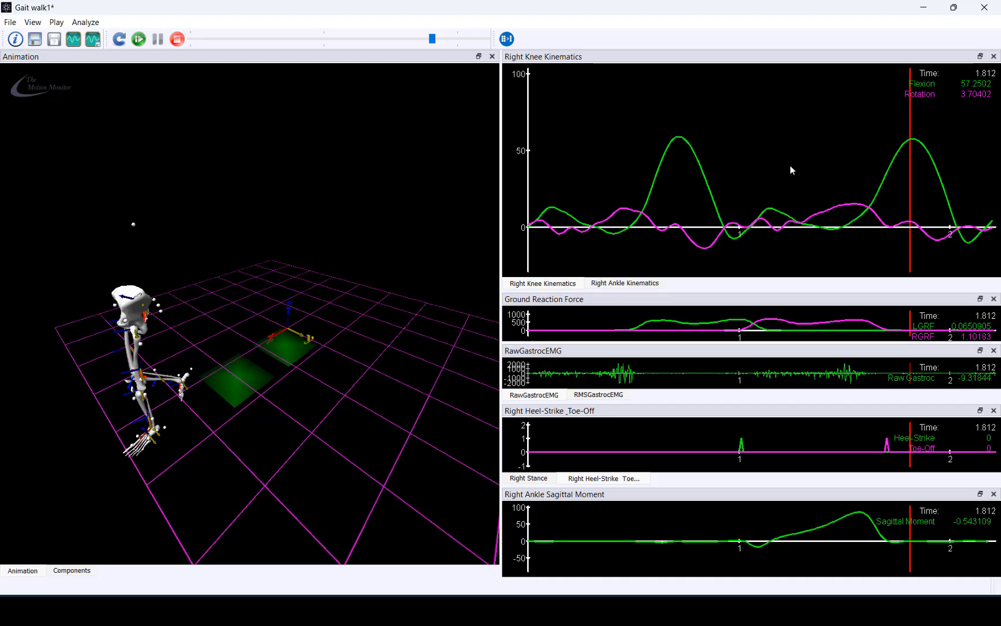
drag(783, 169, 828, 152)
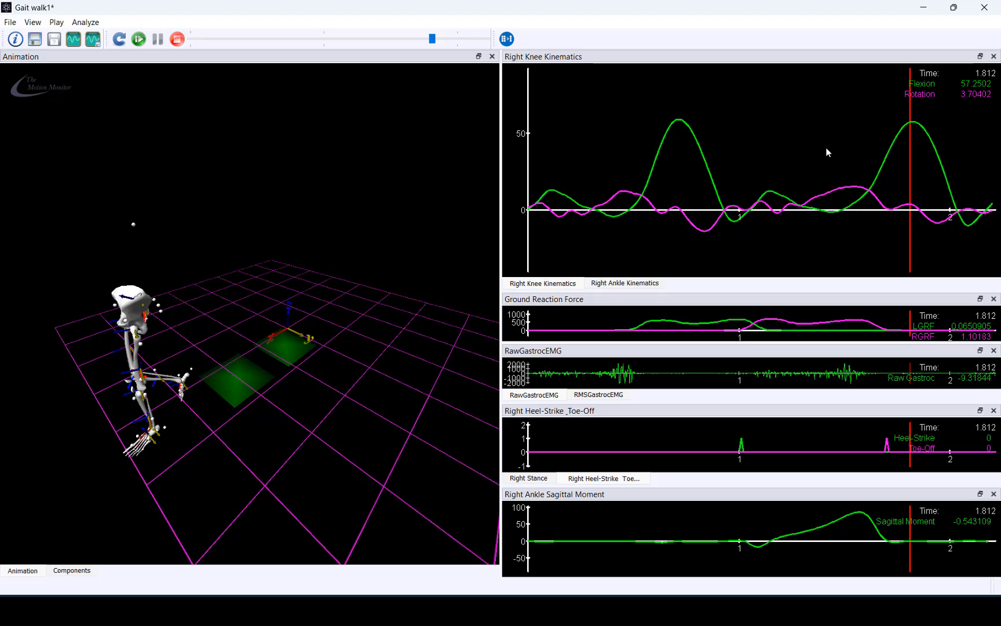
right_click(826, 148)
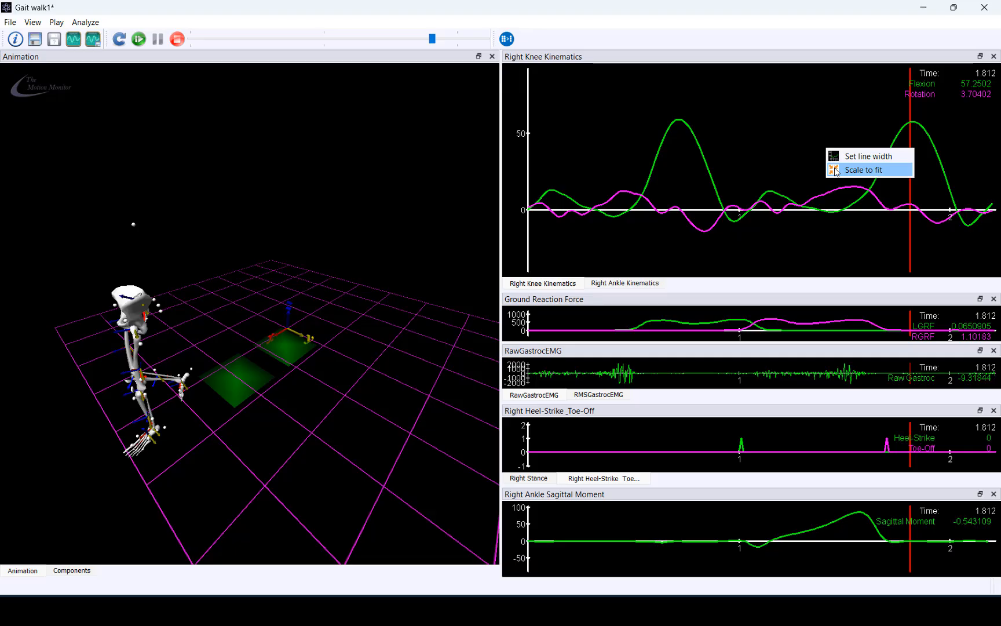
click(863, 169)
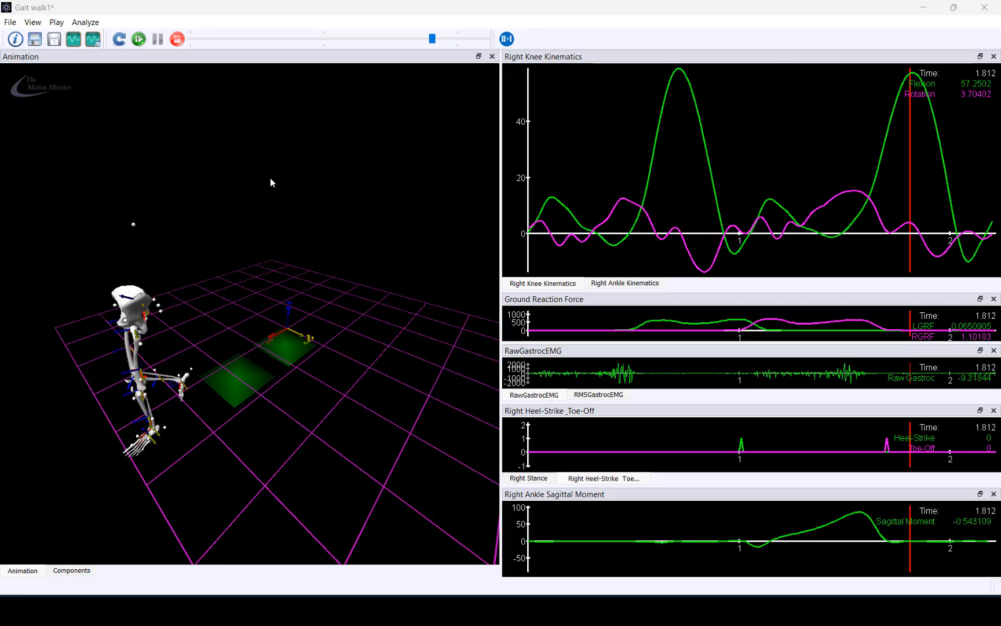
Zoom, rotate and pan the 3D animation to view the walking skeleton and force plates from another angle.
scroll(271, 182, down, 3)
scroll(270, 181, up, 5)
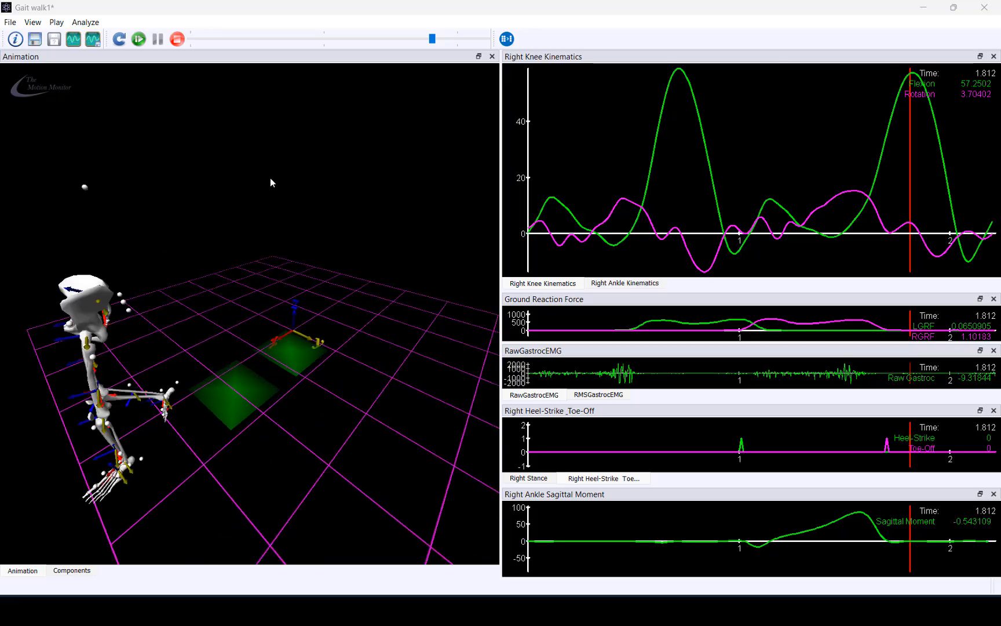
scroll(271, 182, down, 2)
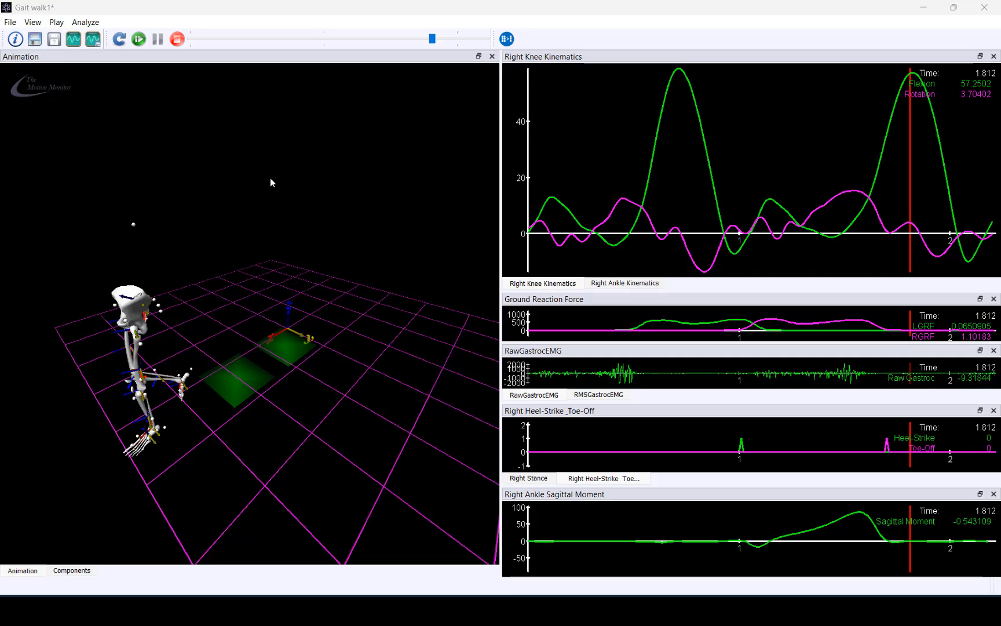
mouse_move(109, 190)
mouse_down()
mouse_move(333, 192)
mouse_move(128, 196)
mouse_move(73, 183)
mouse_up()
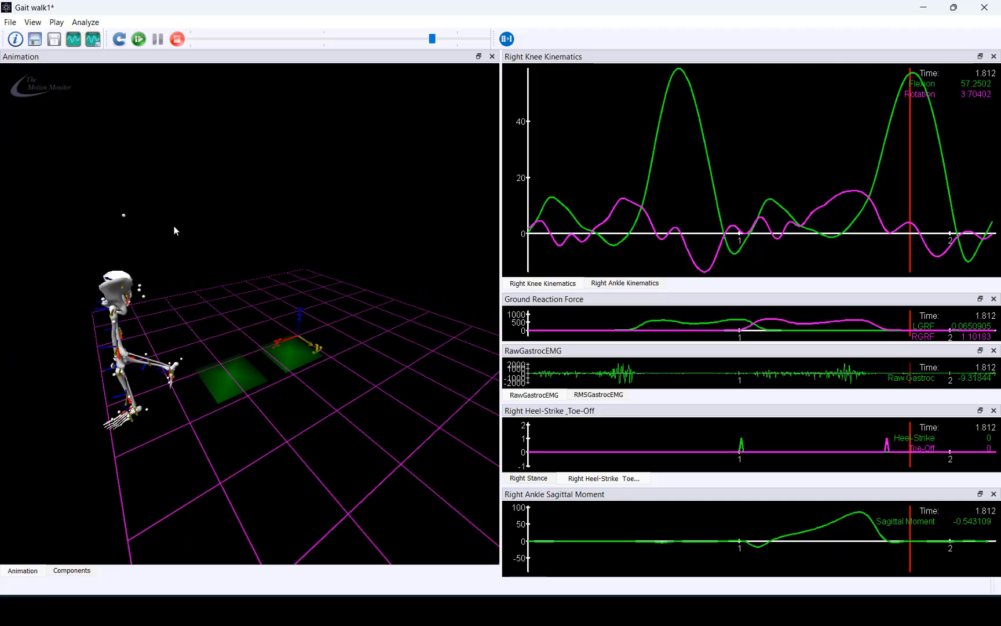
drag(175, 231, 291, 231)
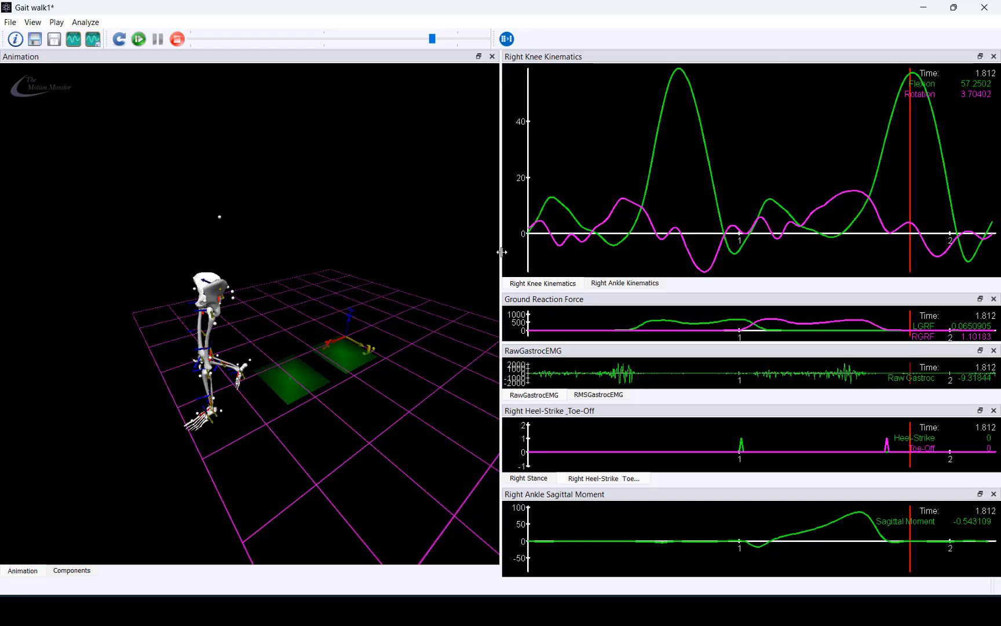
Narrow the Animation pane to widen the graphs, and dock the RawGastrocEMG graph between Right Knee Kinematics and Ground Reaction Force.
drag(501, 252, 451, 256)
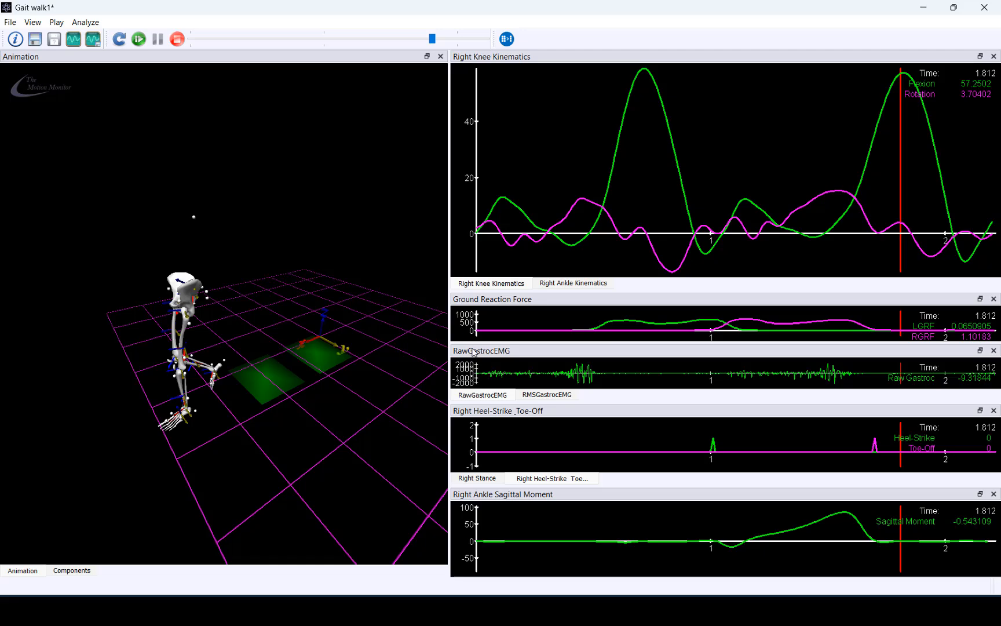
drag(474, 352, 494, 291)
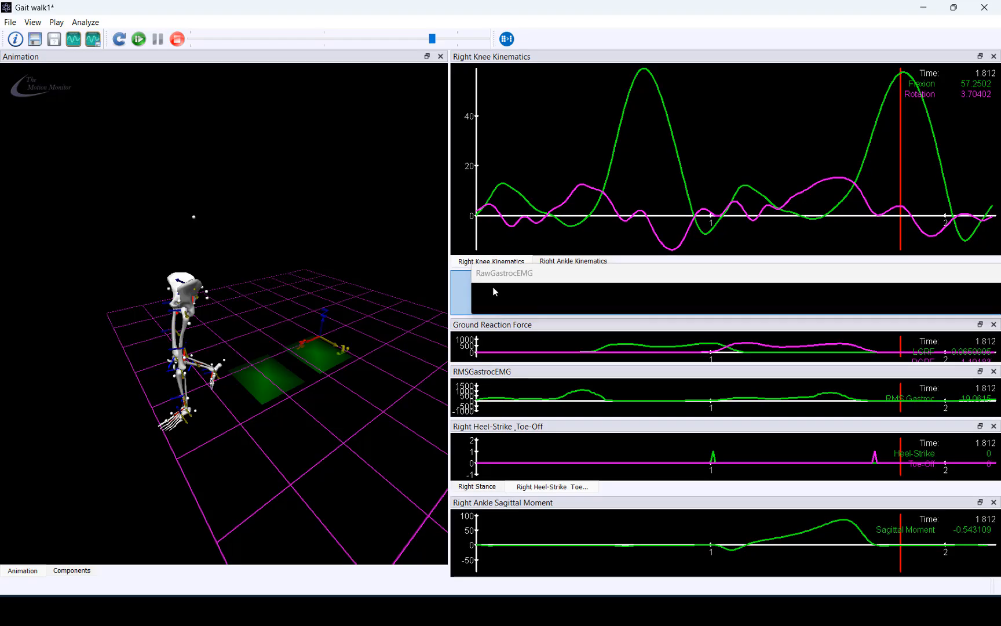
drag(493, 288, 534, 278)
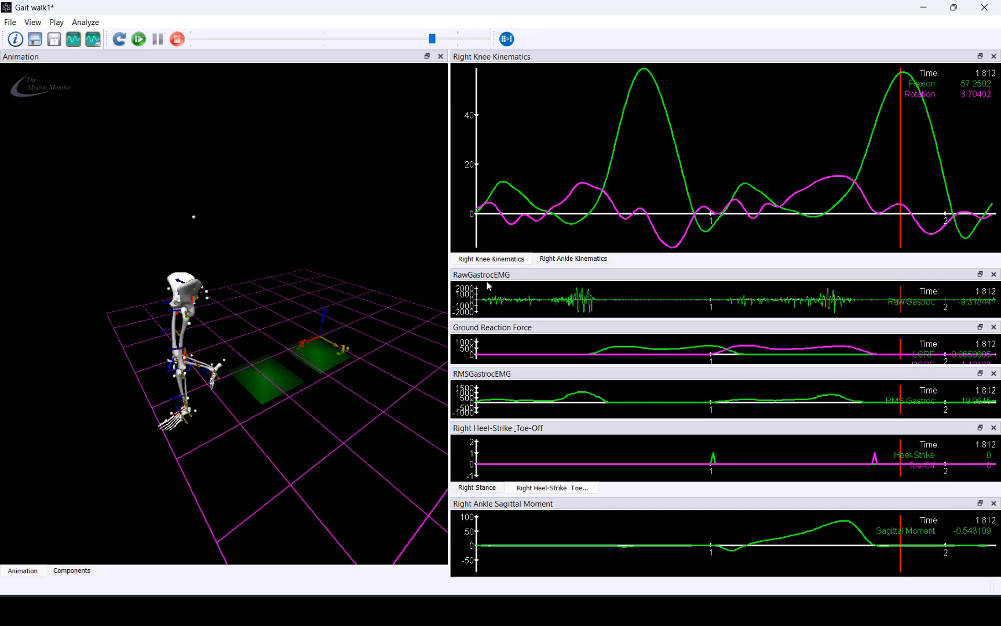
Stack the RawGastrocEMG graph with RMSGastrocEMG in one shared pane, view the RMS graph, and finish with the raw one in front.
drag(489, 281, 489, 289)
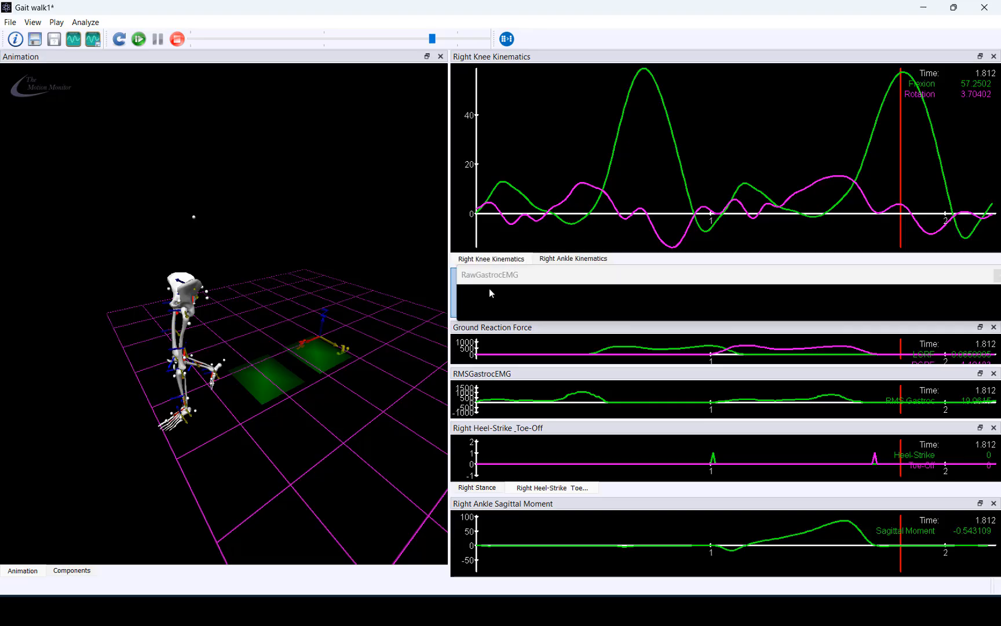
drag(489, 288, 554, 378)
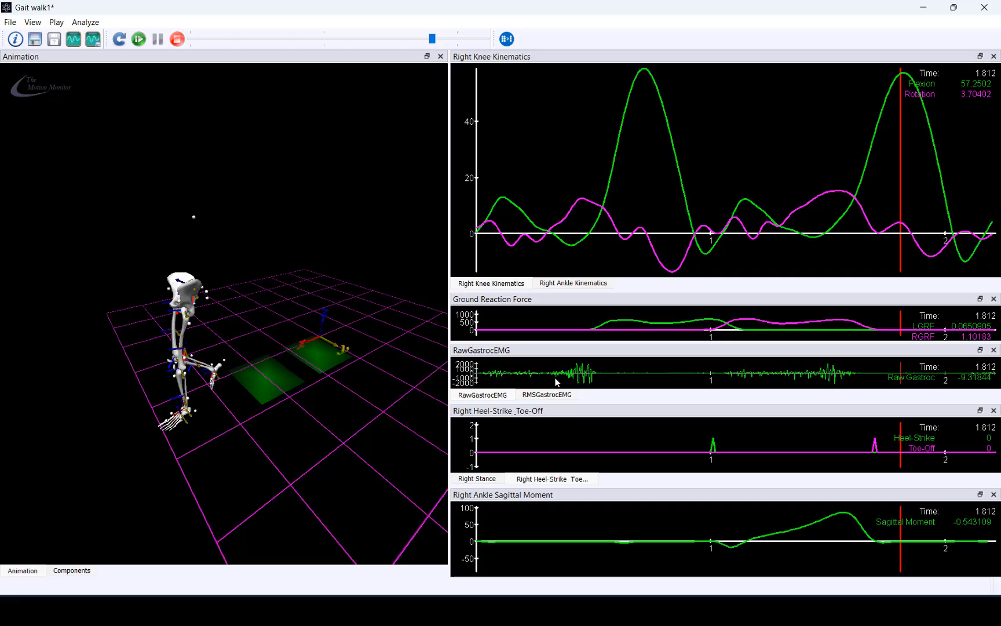
click(545, 396)
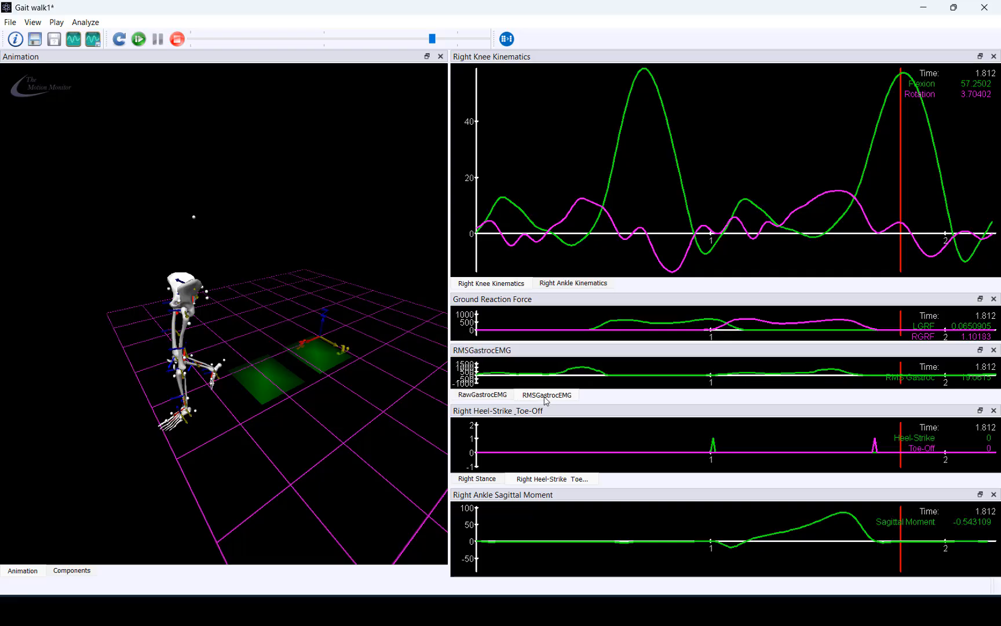
click(488, 399)
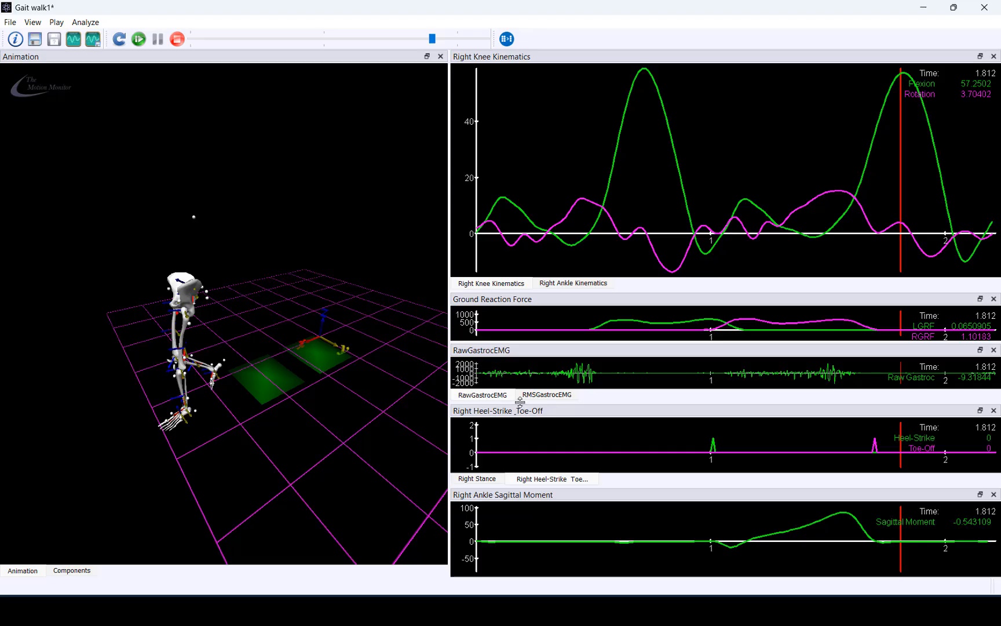
Close the Ground Reaction Force graph and restore it to the layout.
click(994, 299)
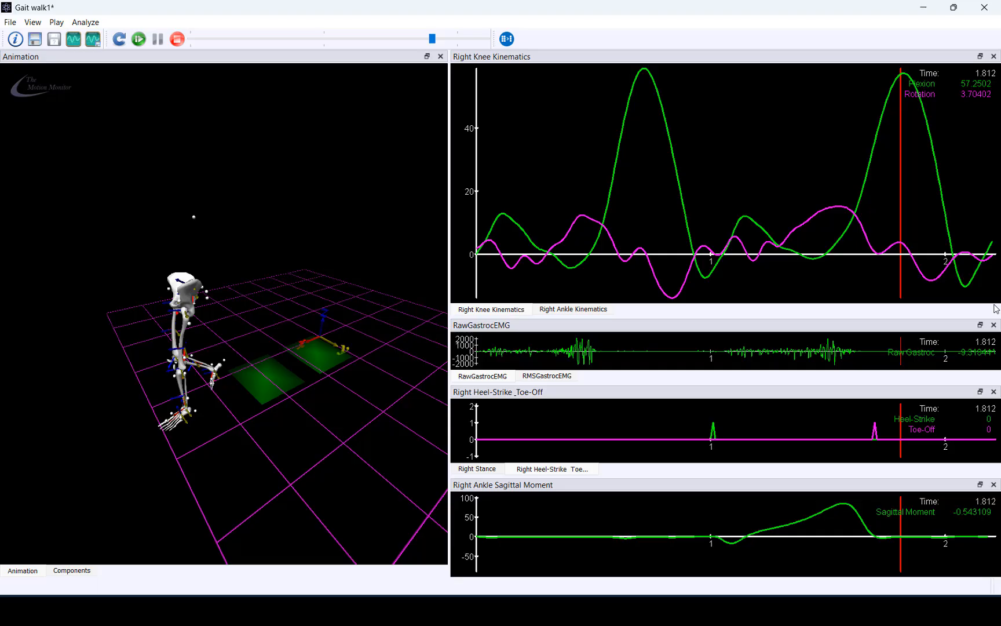
click(33, 23)
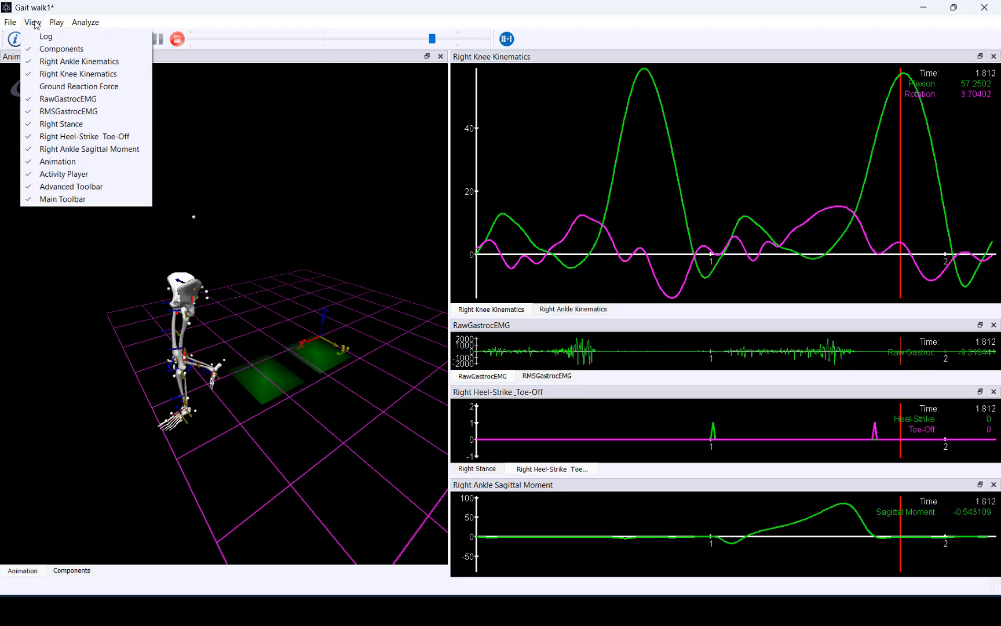
click(52, 86)
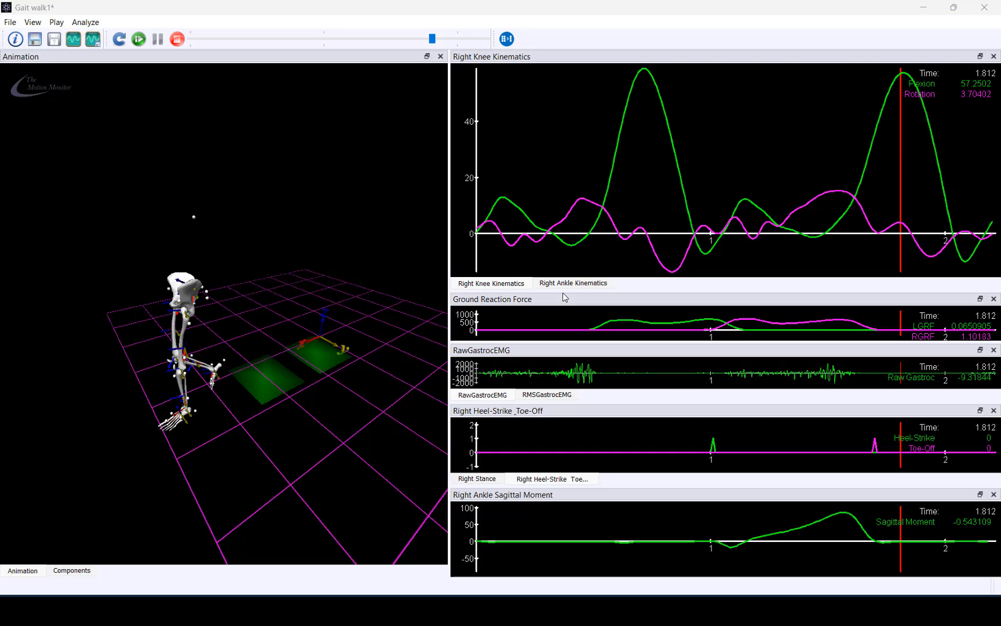
Examine Marker1's repair and filter settings in the Vicon1 hardware setup, adjust the split between component tree and settings, and collapse Hardware.
click(70, 571)
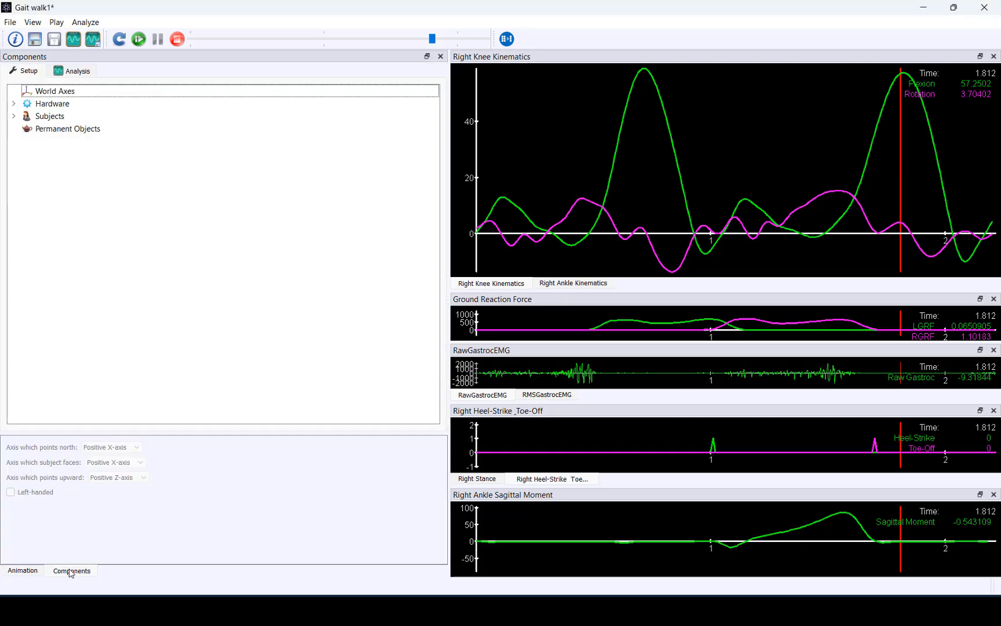
click(14, 104)
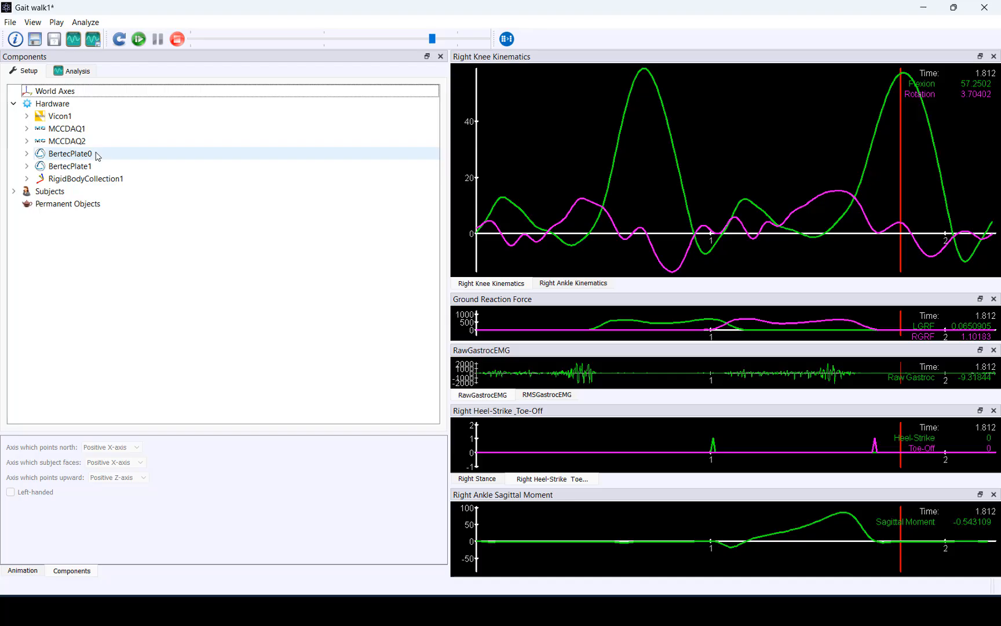
click(27, 116)
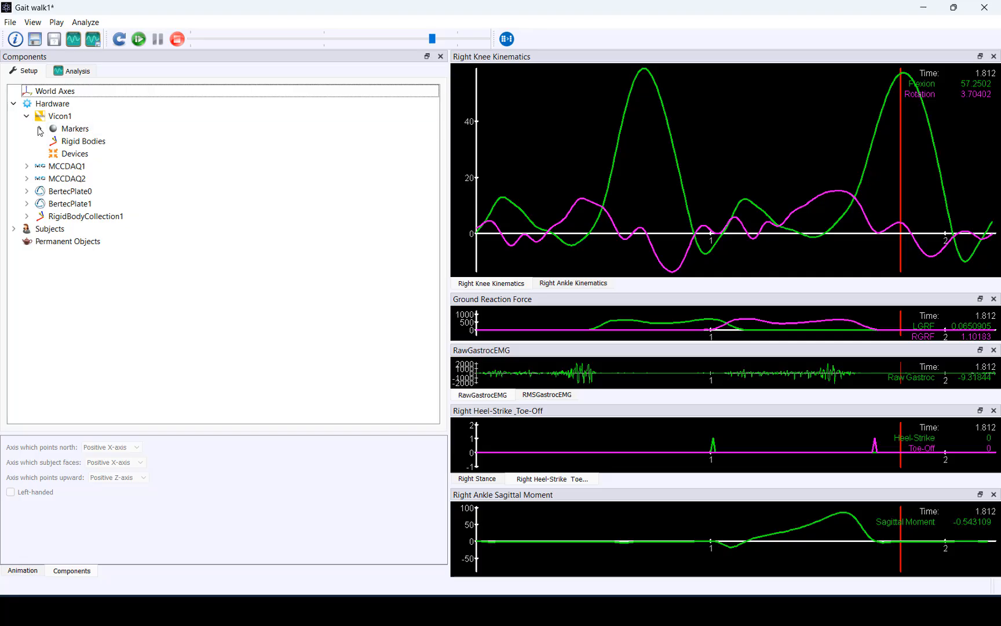
click(40, 130)
click(88, 143)
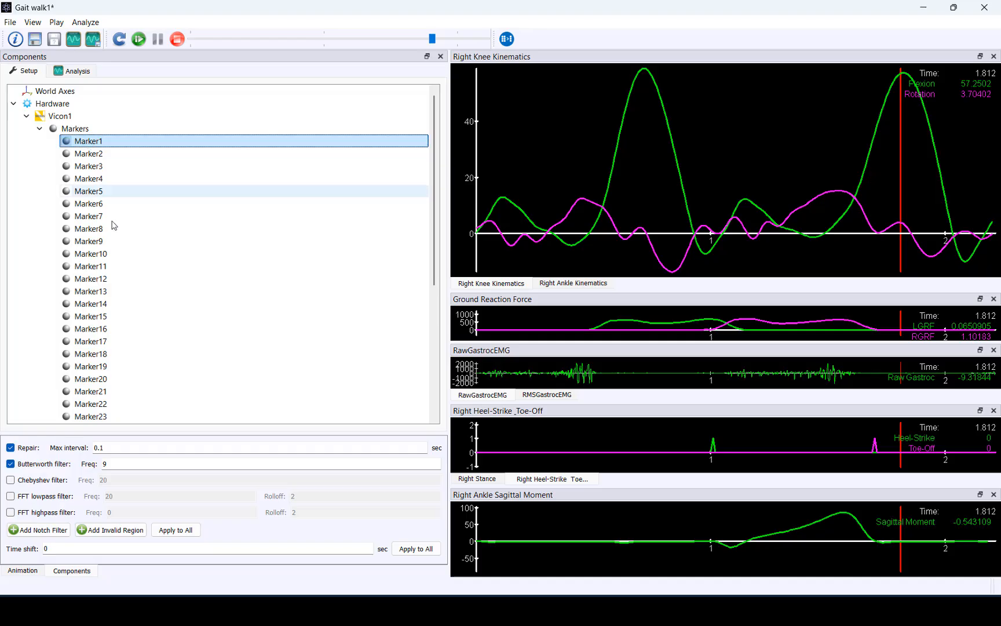
drag(136, 434, 155, 324)
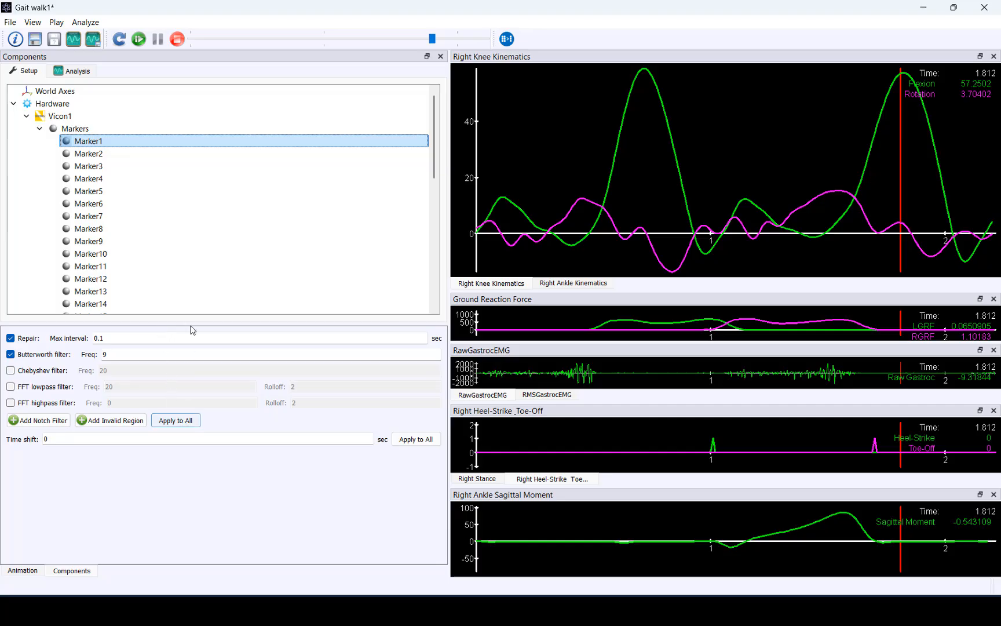
drag(190, 320, 190, 481)
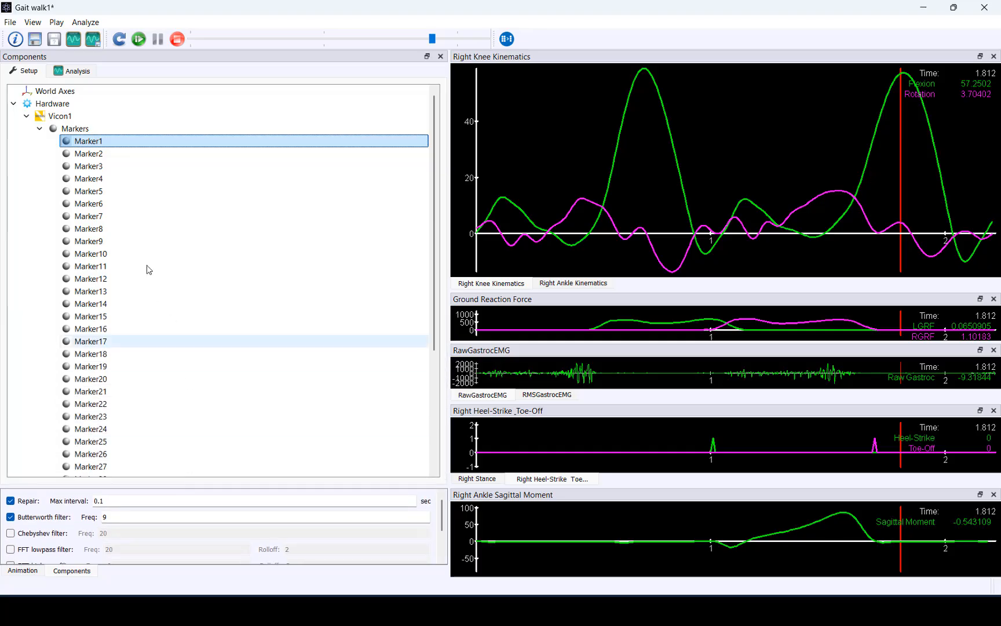
click(14, 104)
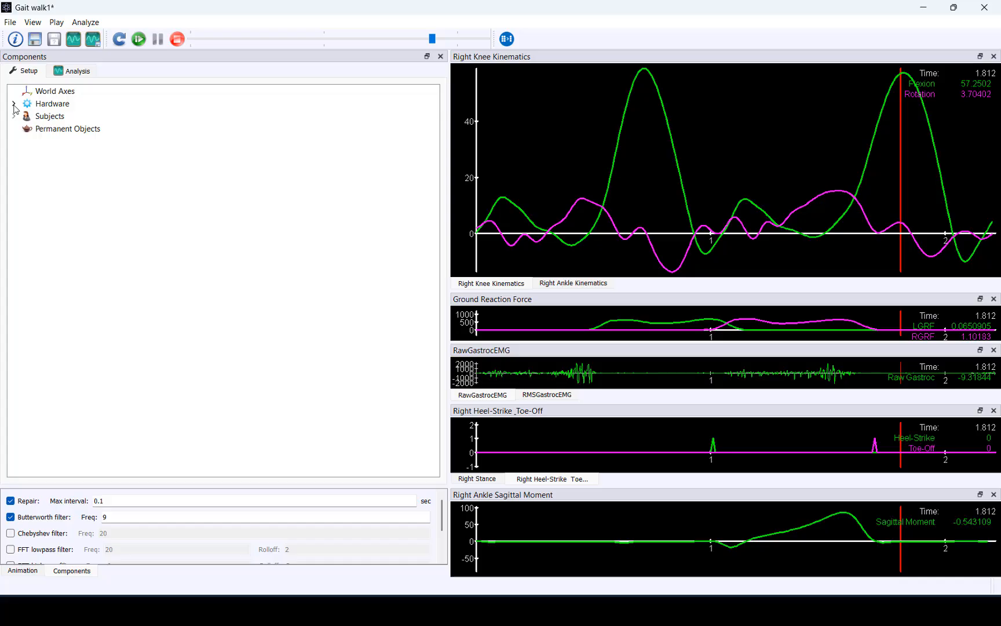
Review the segments and joints defined for Subject1 in the setup components.
click(14, 116)
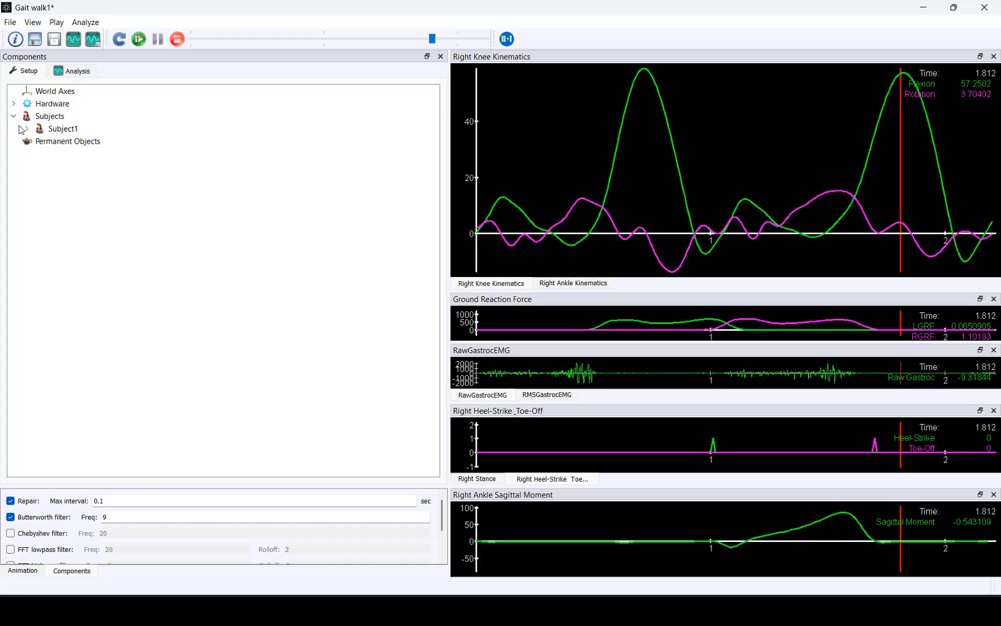
click(27, 129)
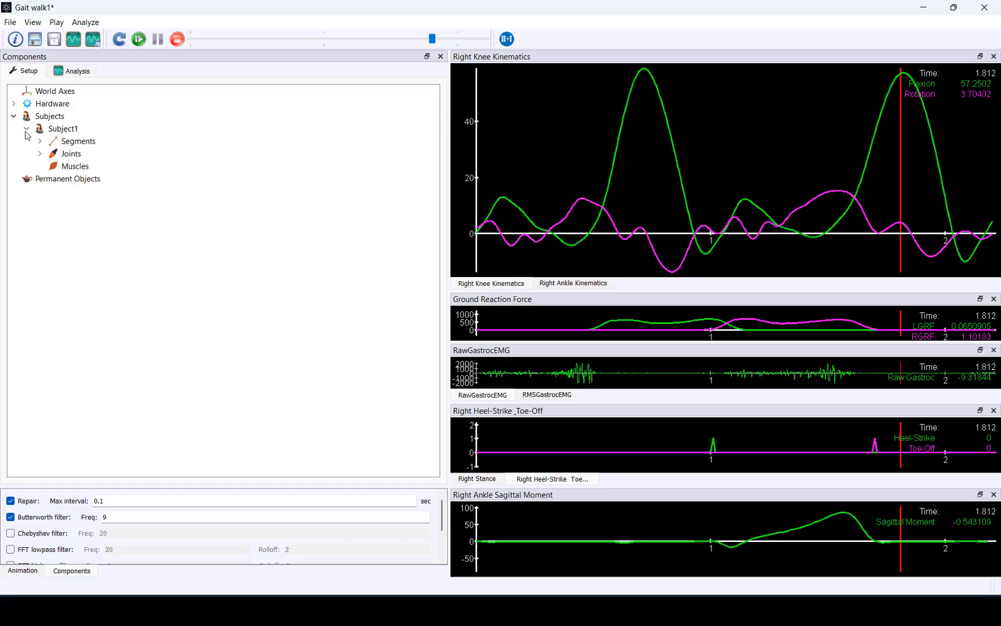
click(41, 142)
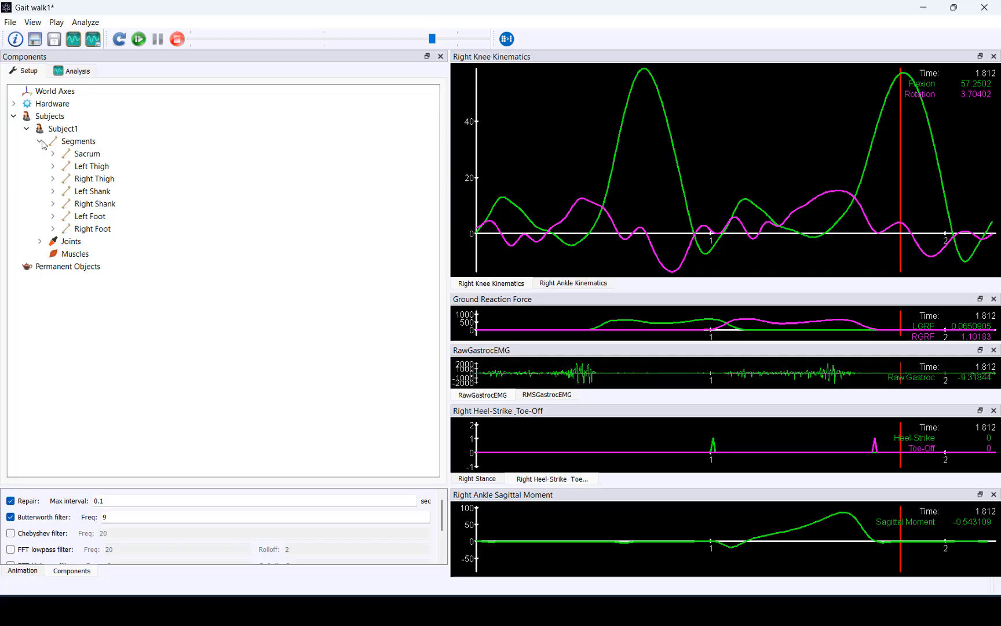
click(39, 241)
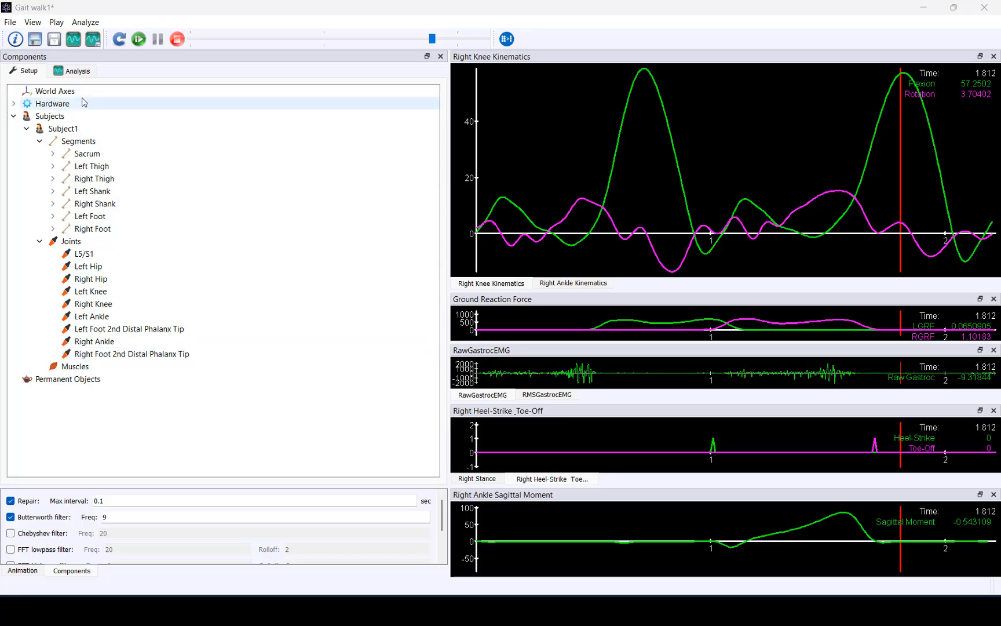
Show the analysis components, dock the Animation pane between Components and the graphs, and narrow Components to widen the animation.
click(76, 74)
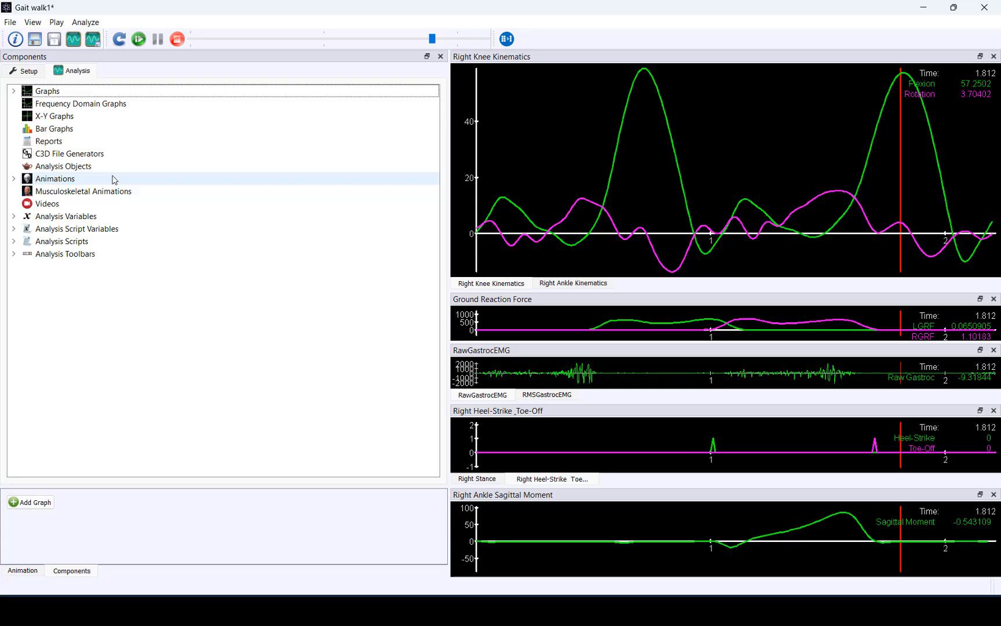
click(23, 571)
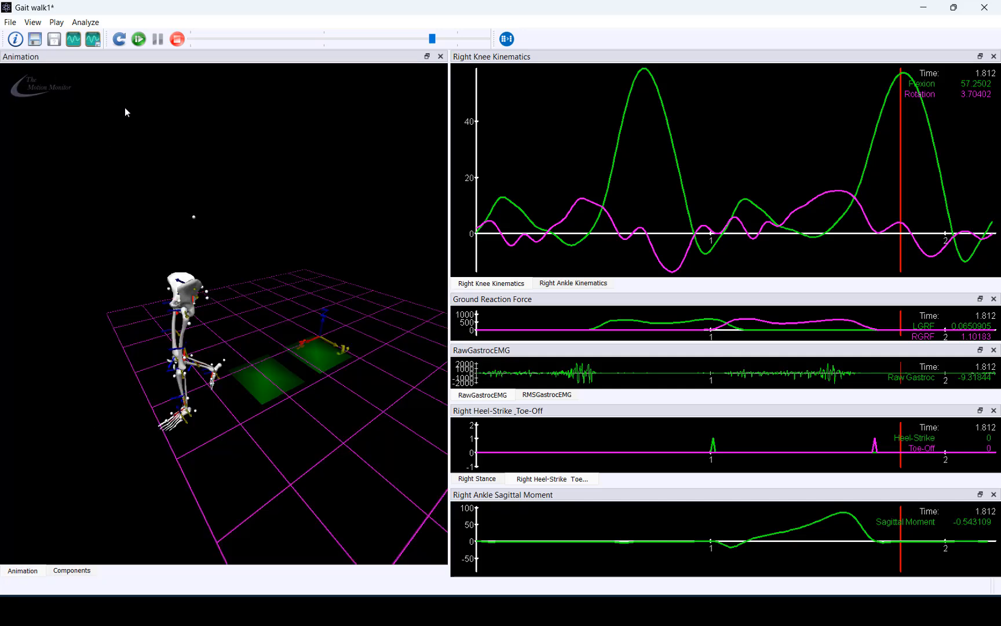
drag(126, 56, 622, 267)
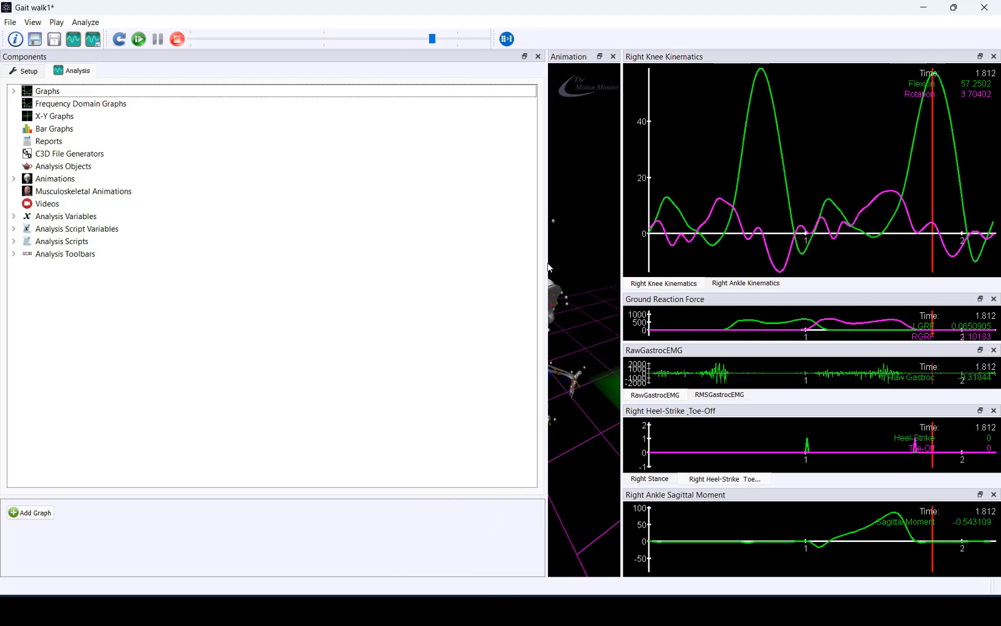
drag(549, 267, 338, 258)
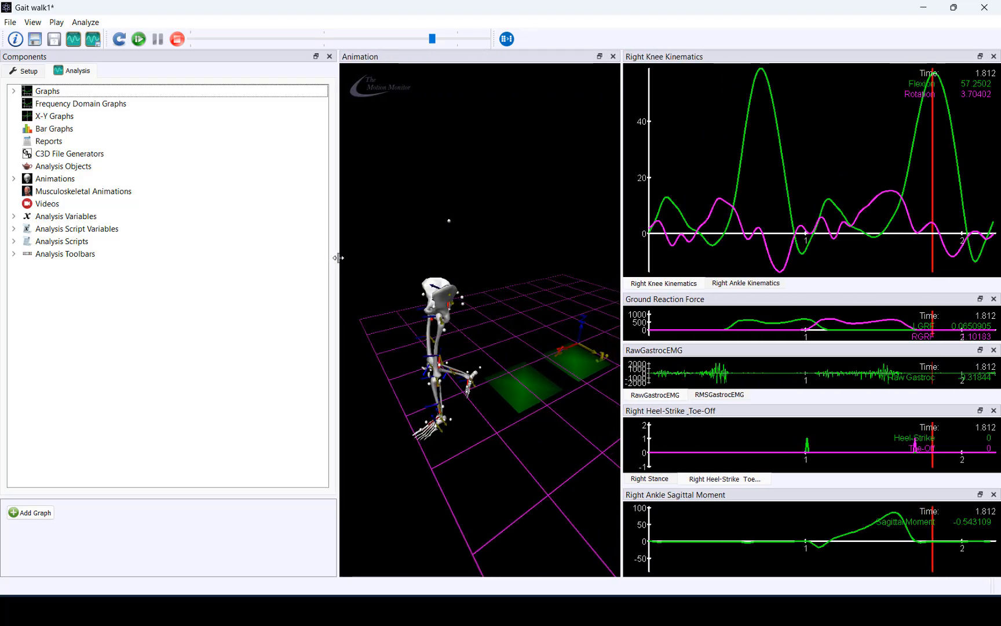
Expand the animation's elements, hide force plates BertecPlate0 and BertecPlate1, and show both plates again.
click(14, 179)
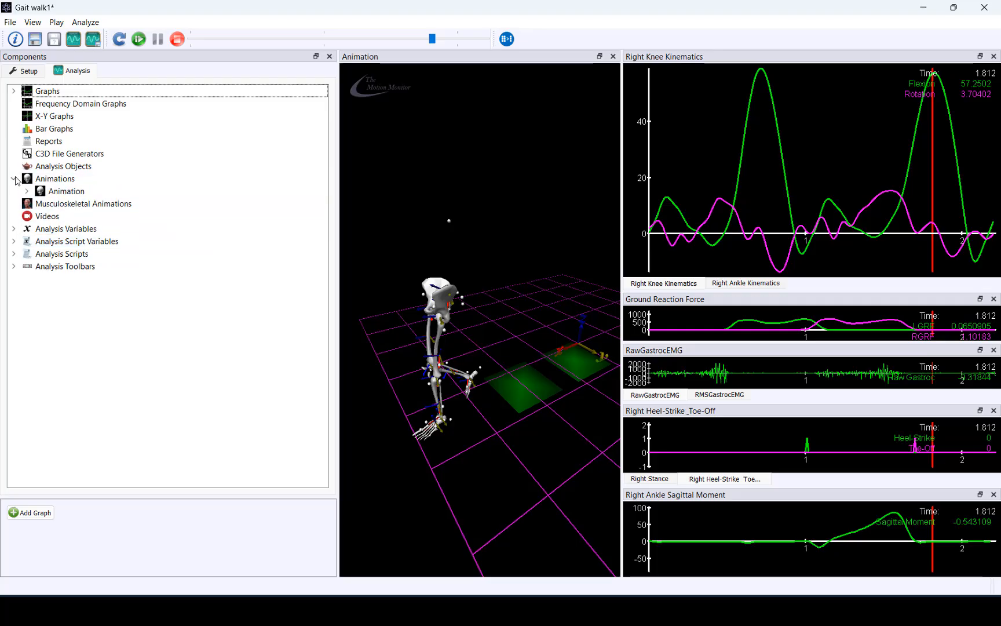
click(26, 191)
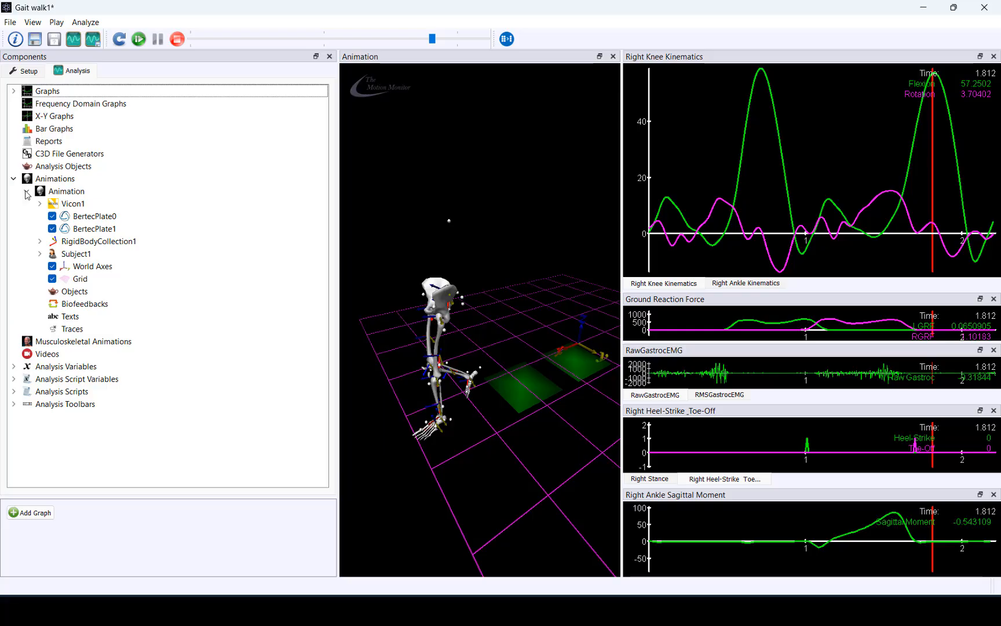
click(52, 217)
click(52, 233)
click(52, 232)
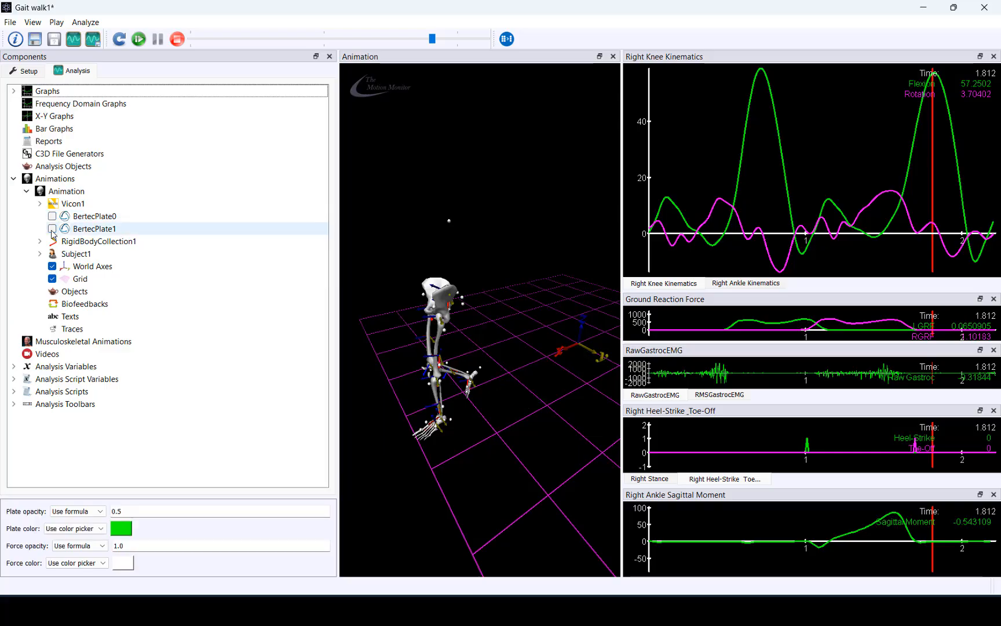
click(52, 232)
click(53, 217)
click(52, 217)
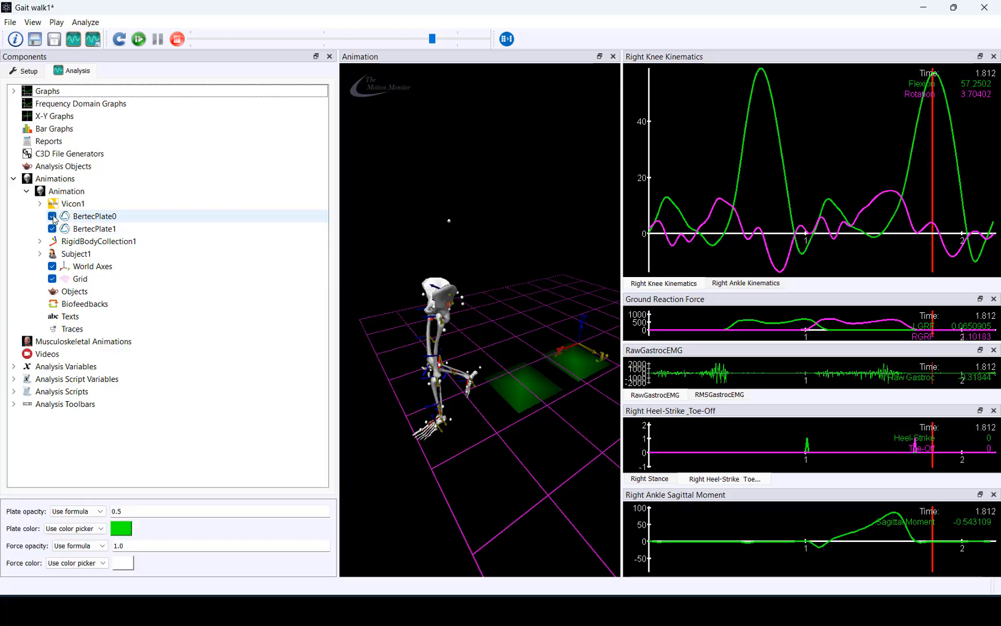
Switch the animation's World Axes and Grid off and back on, and collapse the Animations group.
click(52, 267)
click(52, 267)
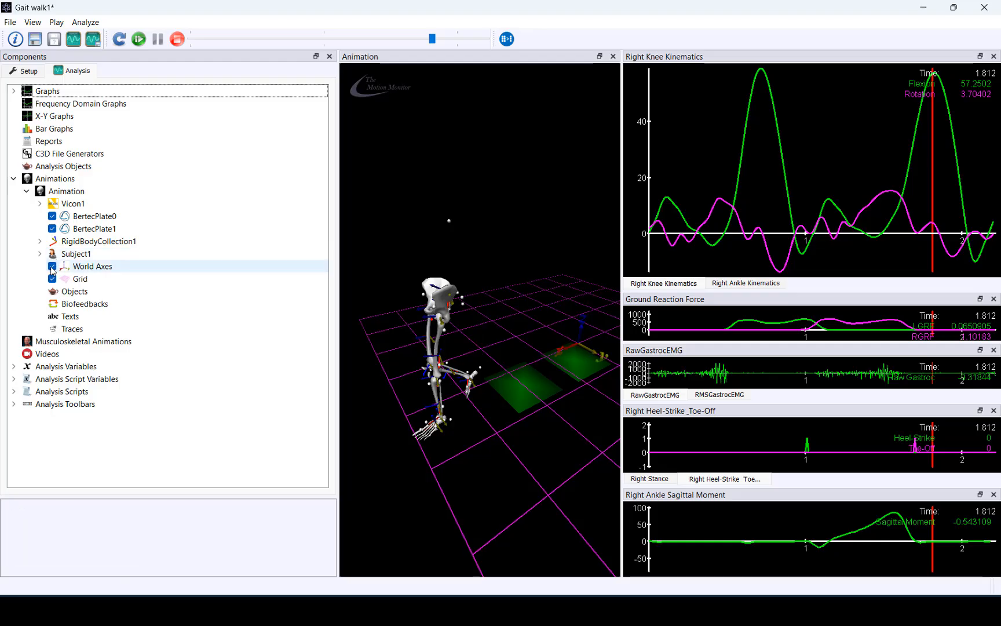
click(52, 279)
click(53, 278)
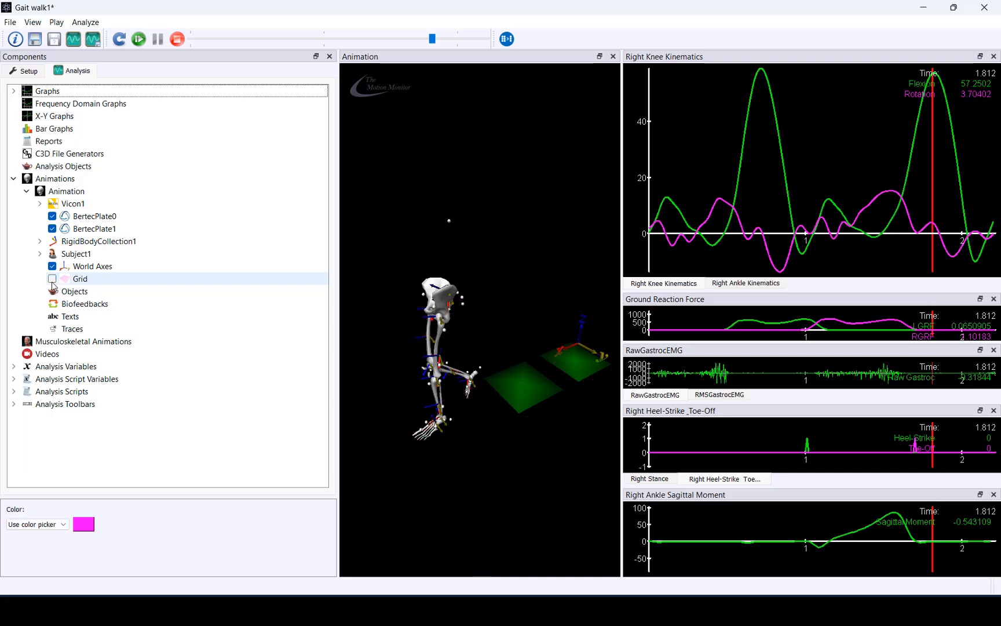
click(53, 279)
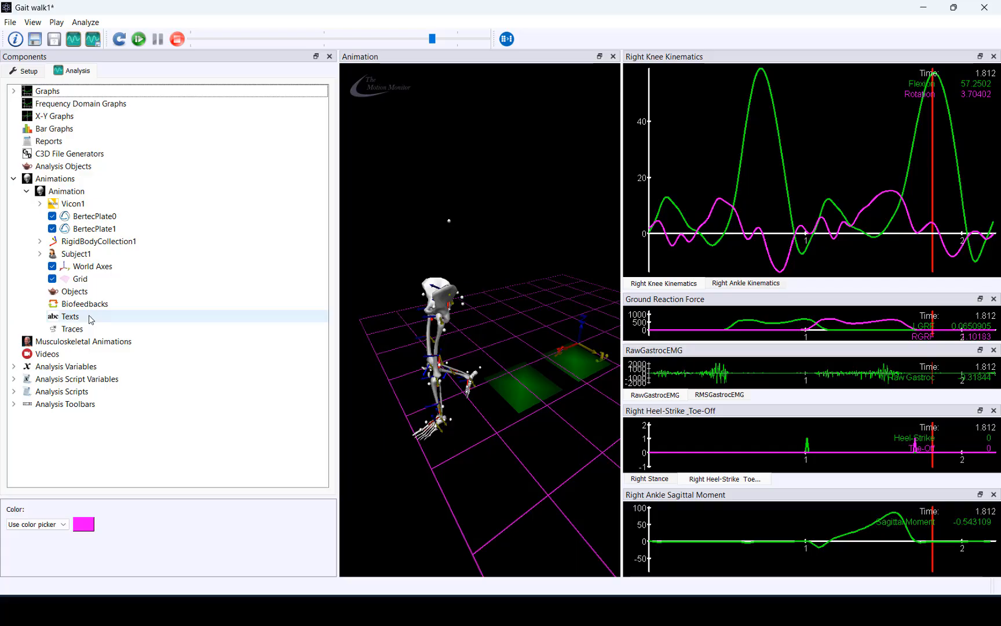
click(14, 179)
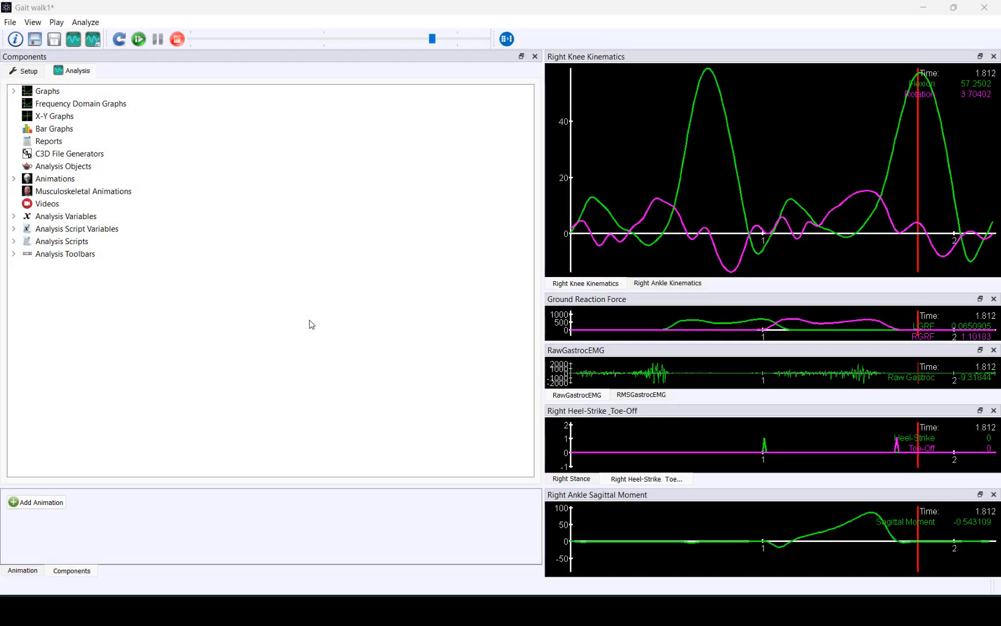
Enlarge the settings area to review the types available for a new analysis variable, and inspect the definition of RightKneeFlexion.
click(87, 216)
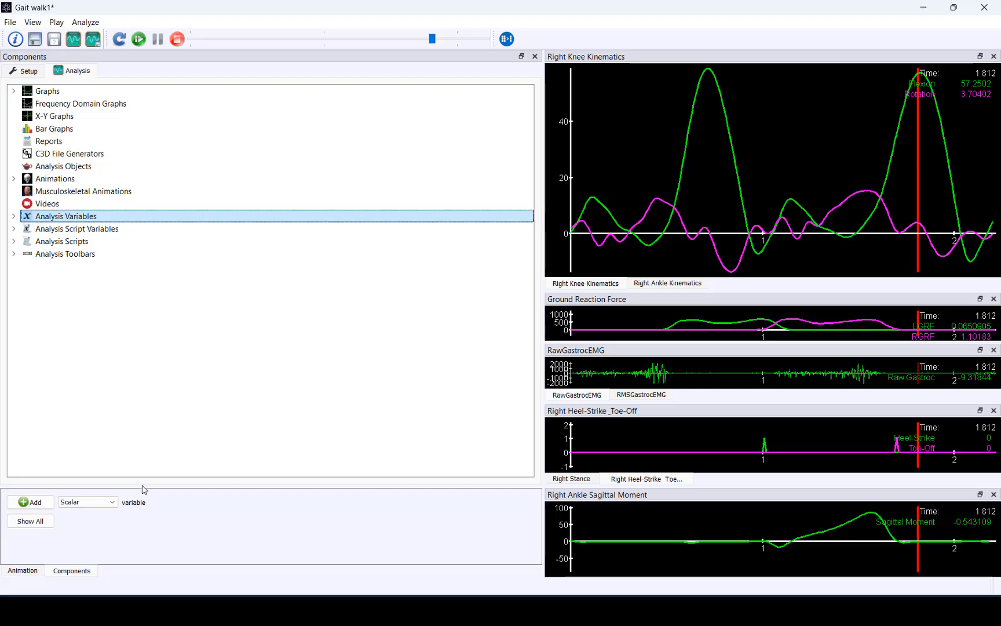
drag(143, 485, 142, 266)
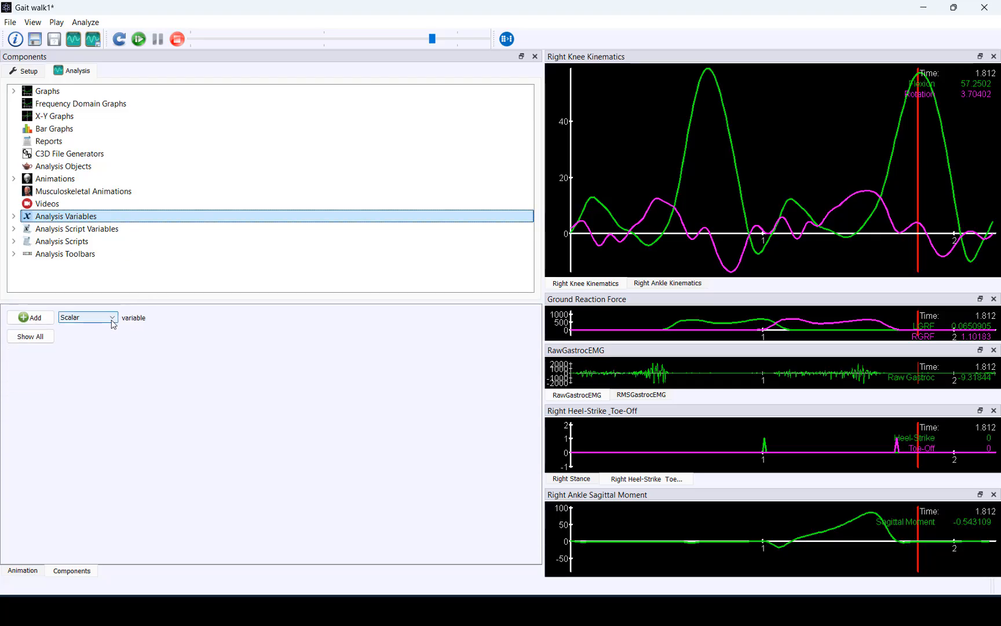
click(112, 318)
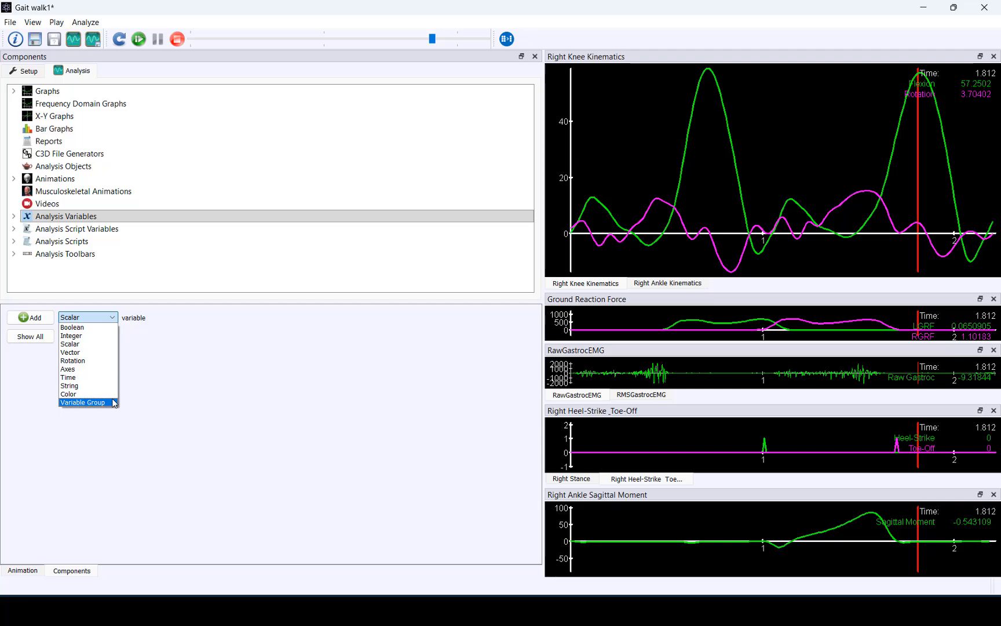
click(114, 402)
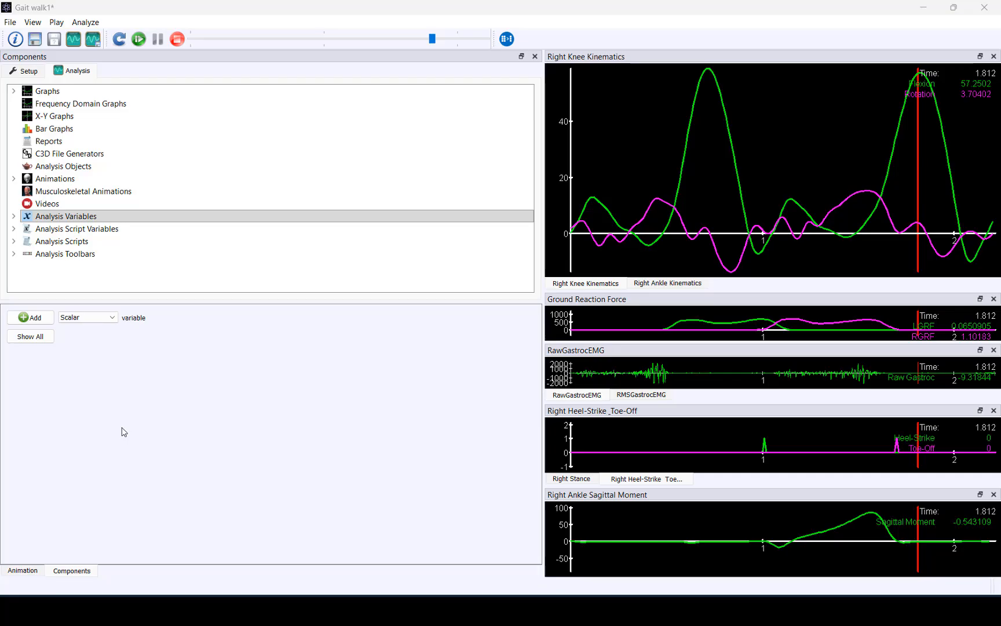
click(13, 216)
click(128, 232)
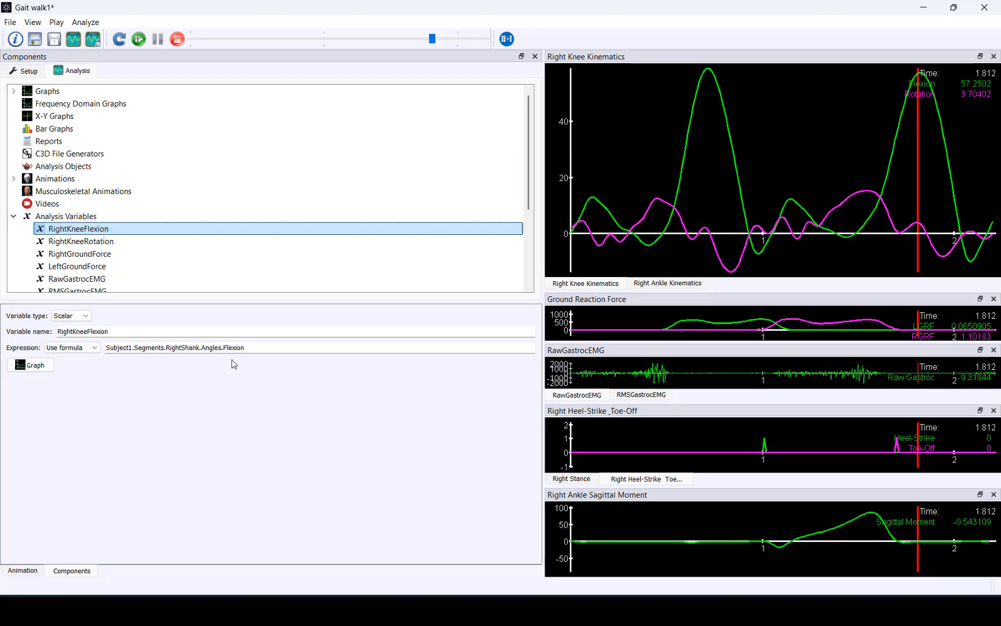
Show RightKneeFlexion's expression as drop-lists, review its Subject1 and Segments selections, and return the expression to formula mode.
click(94, 348)
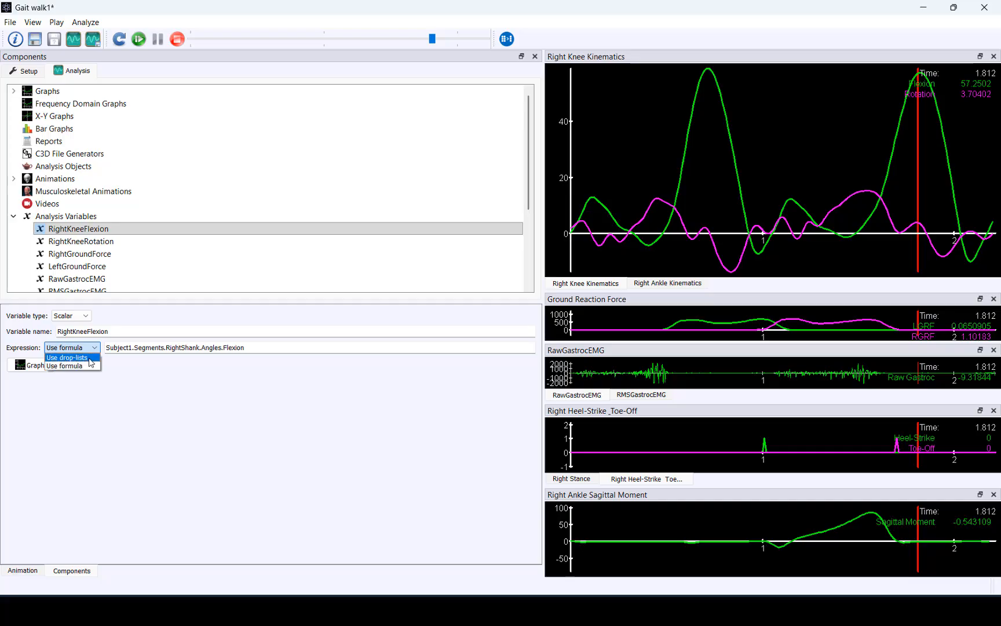
click(91, 358)
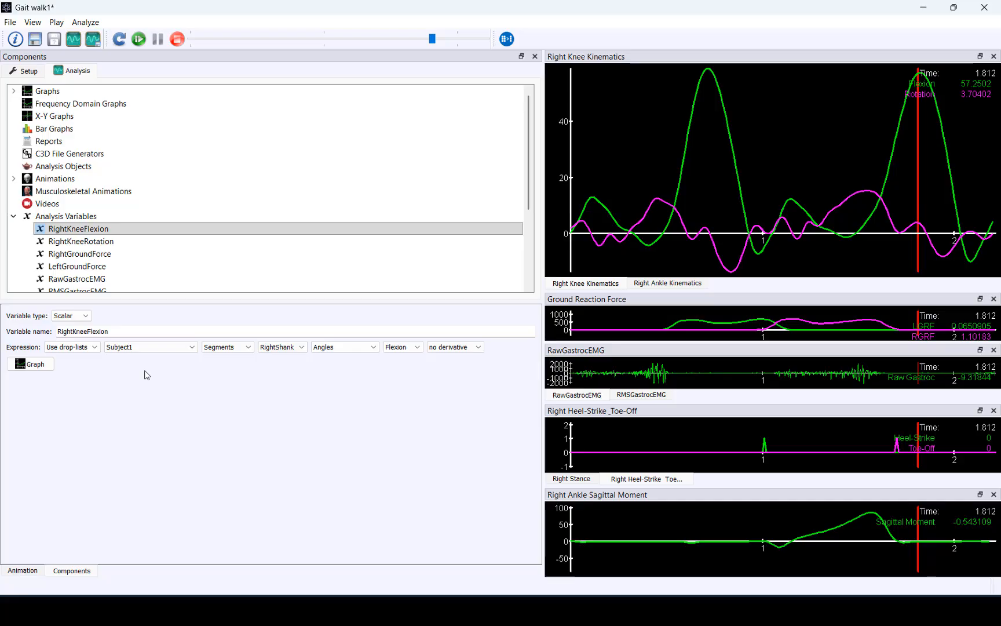
click(157, 347)
click(189, 348)
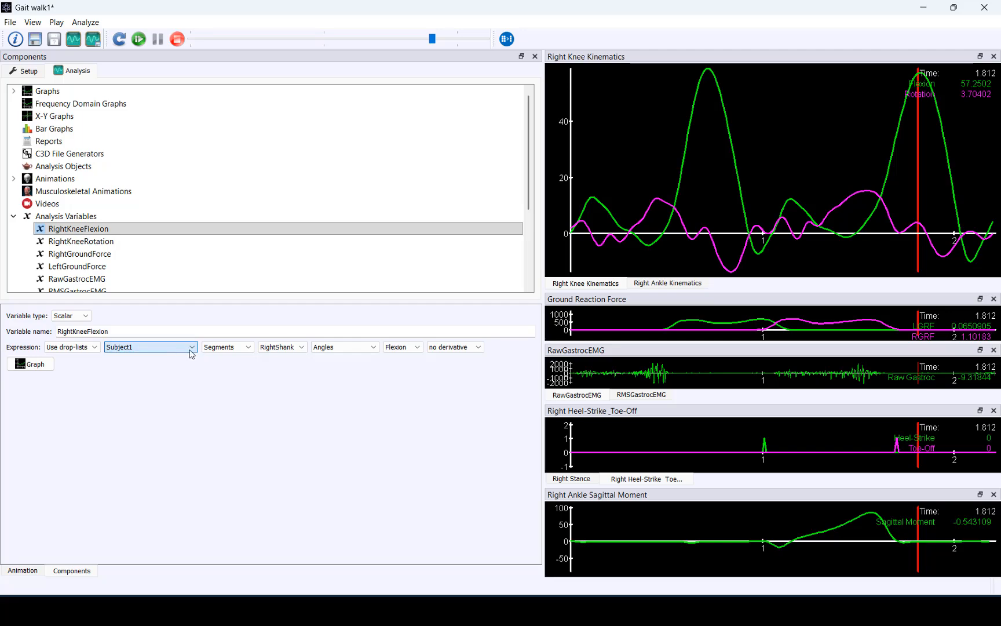
click(220, 348)
click(219, 350)
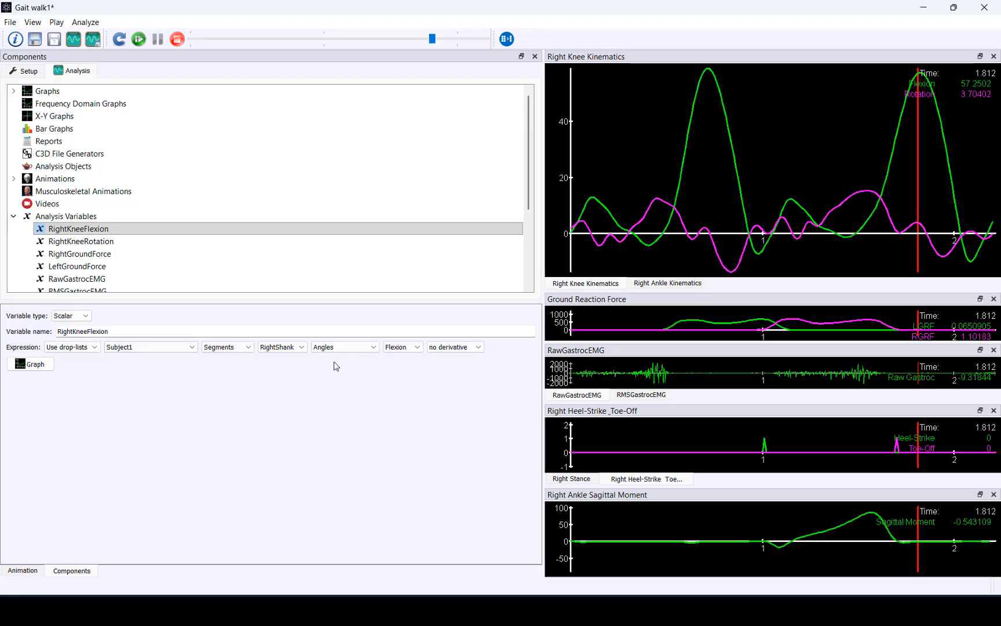
click(85, 348)
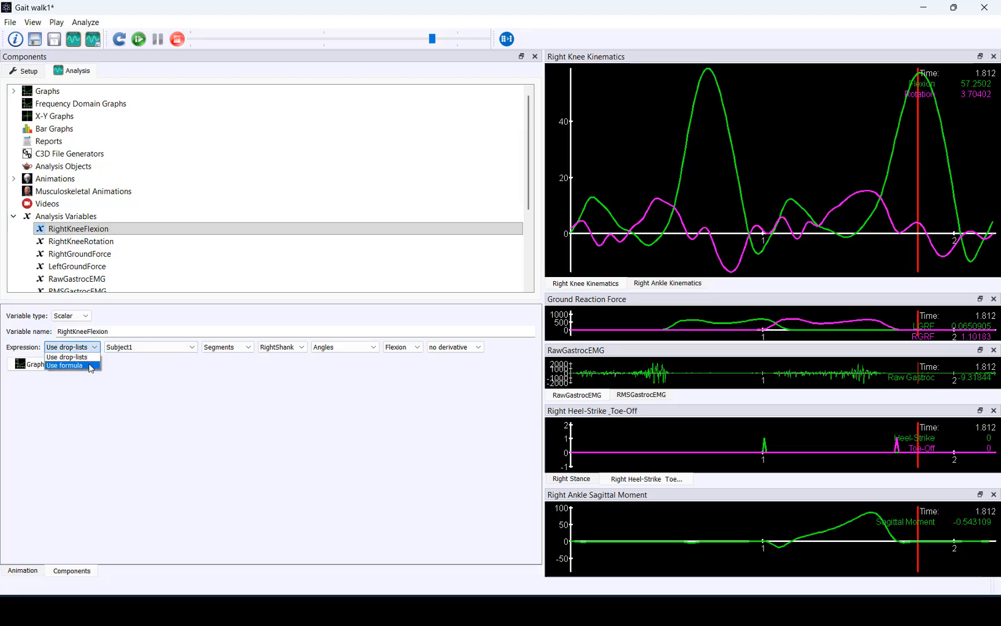
click(90, 366)
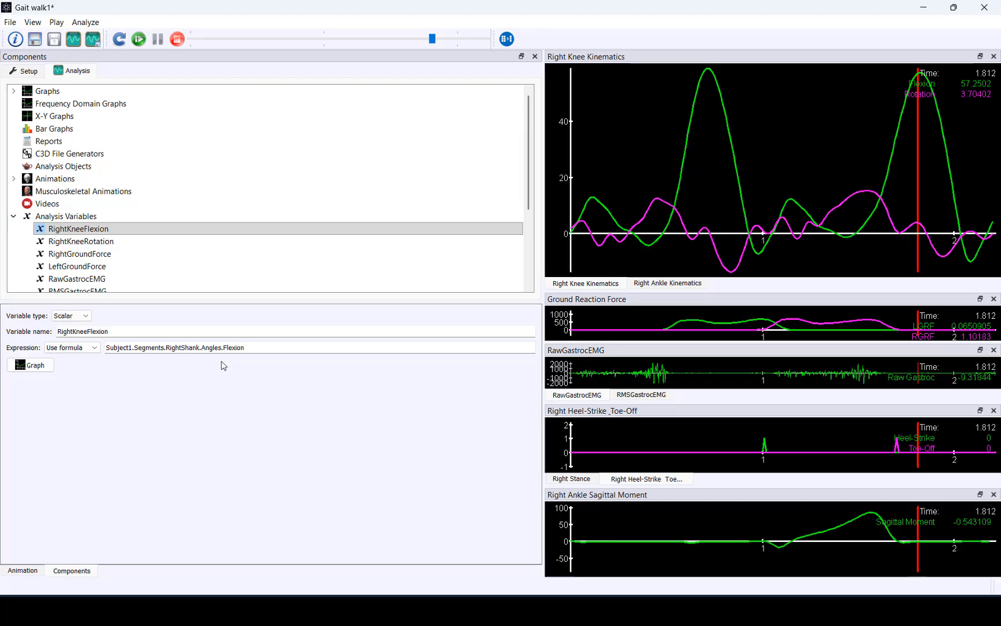
Browse the variables insertable into the RightKneeFlexion formula down to Subject1, Segments, RightShank, Angles, Flexion, and close the list without inserting.
right_click(269, 349)
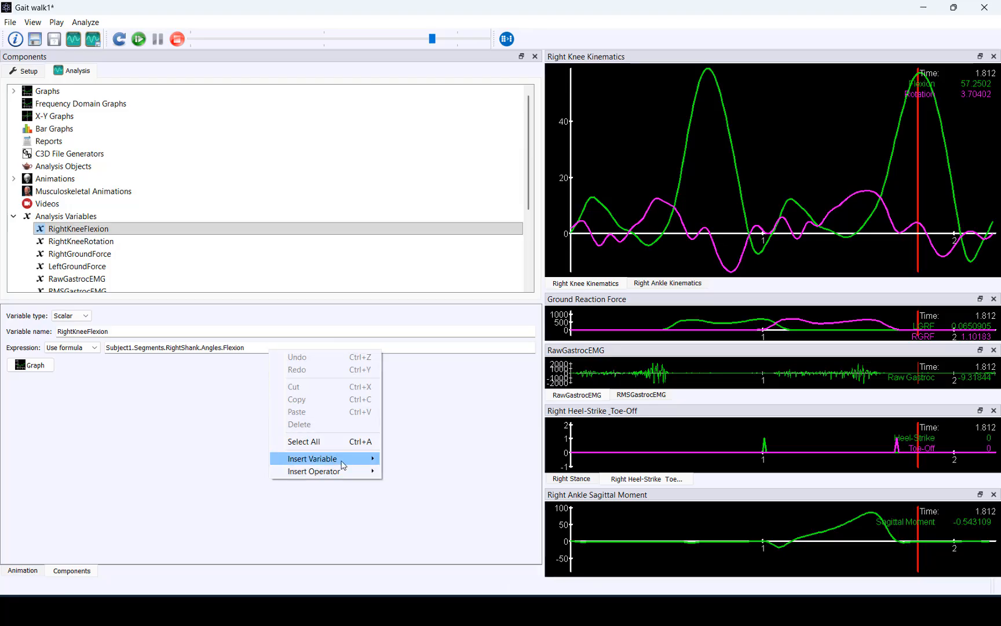
mouse_move(343, 465)
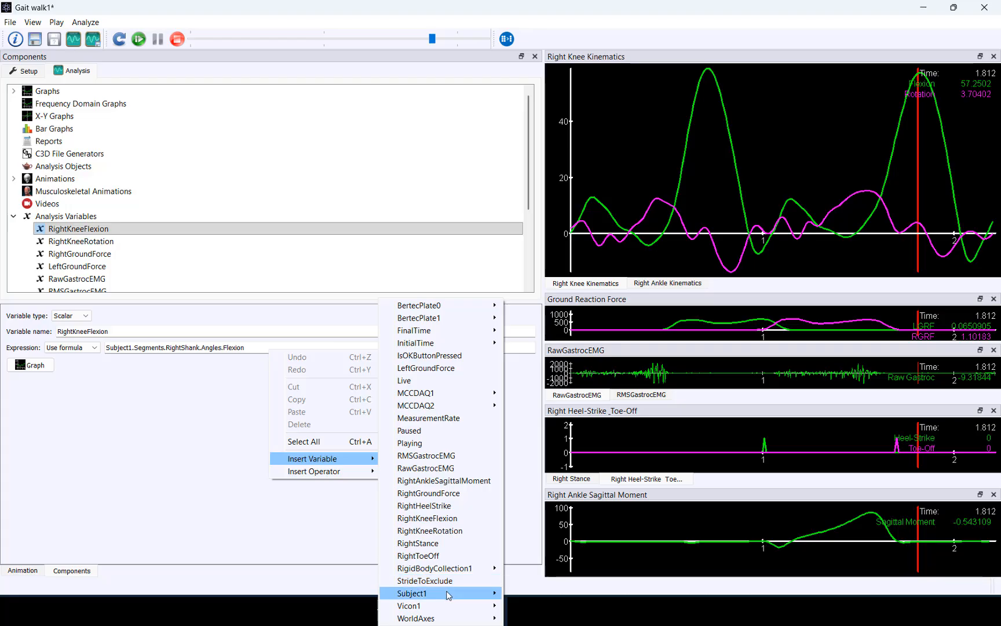
mouse_move(448, 595)
mouse_move(551, 617)
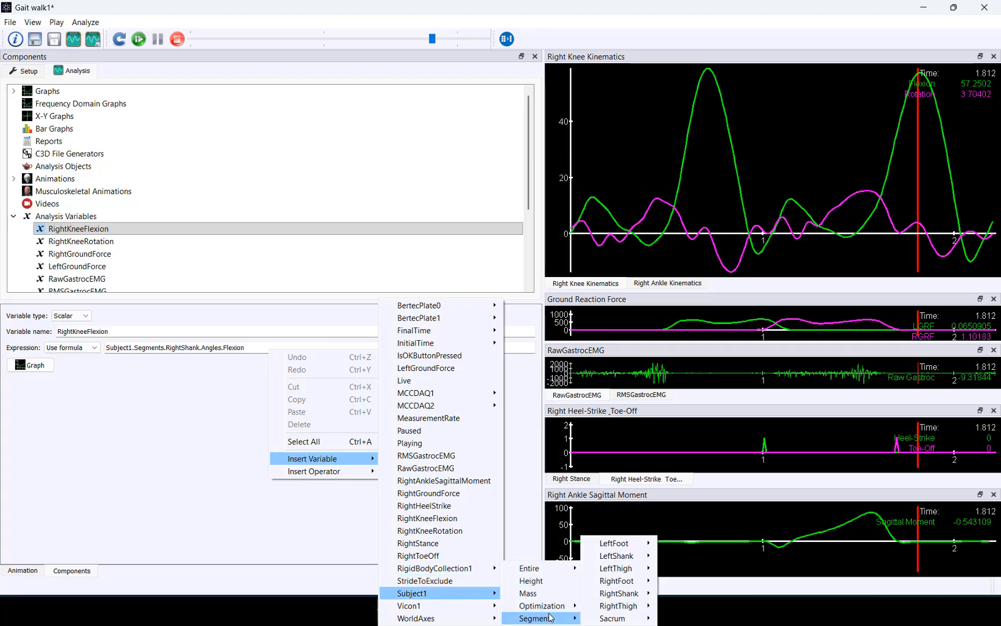
mouse_move(620, 597)
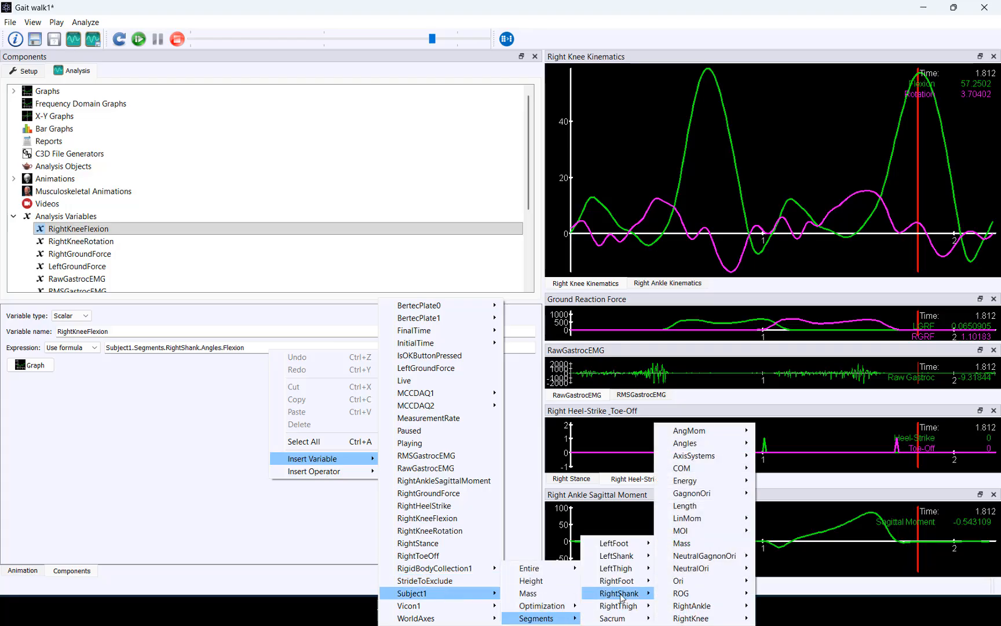
mouse_move(745, 445)
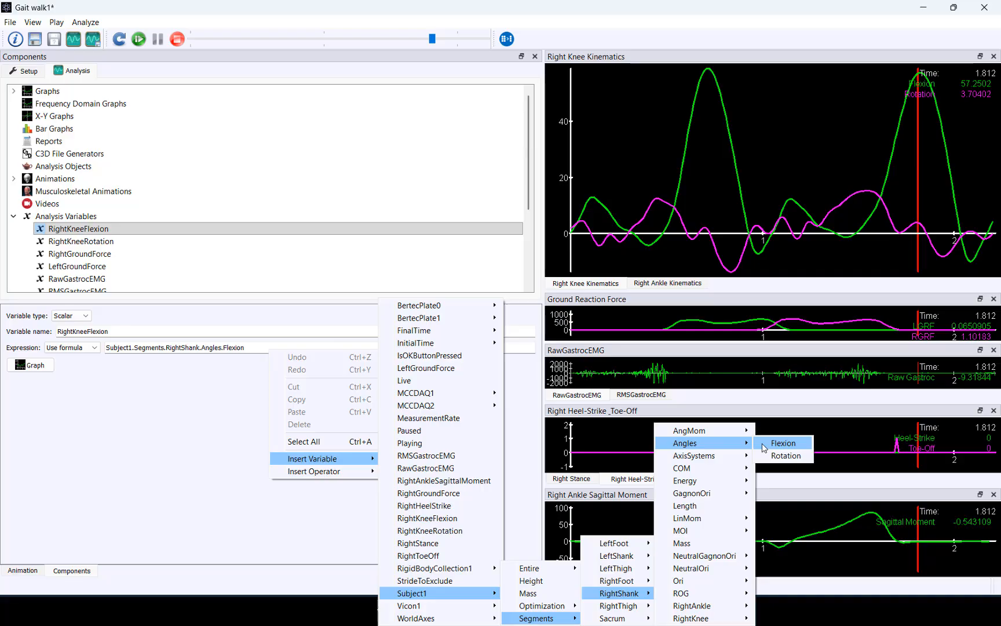
click(219, 370)
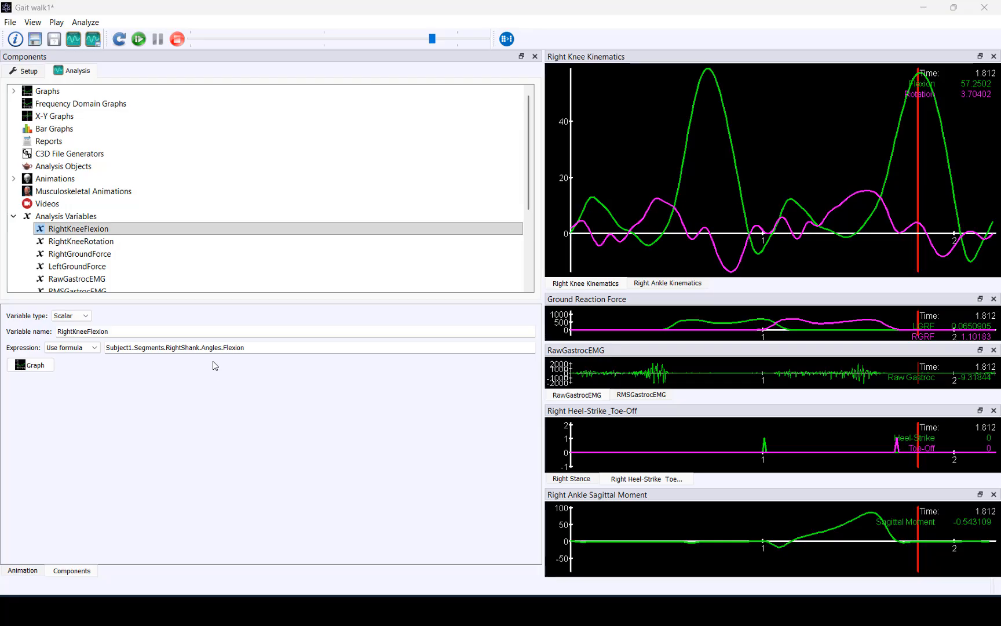
Add a new scalar variable to Analysis Variables, and open its definition with an enlarged settings area.
click(112, 217)
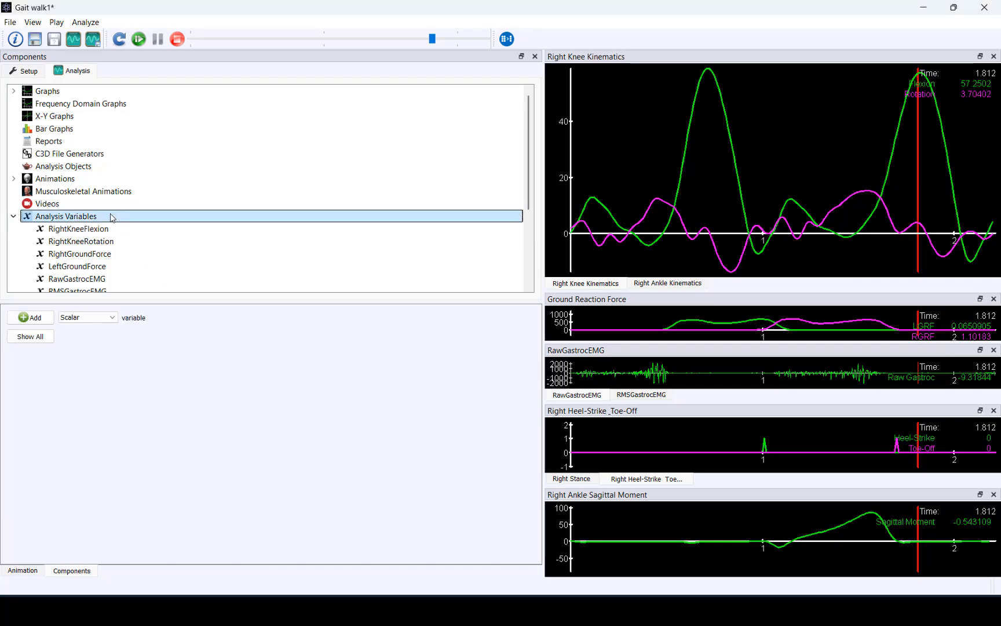
right_click(112, 217)
mouse_move(138, 222)
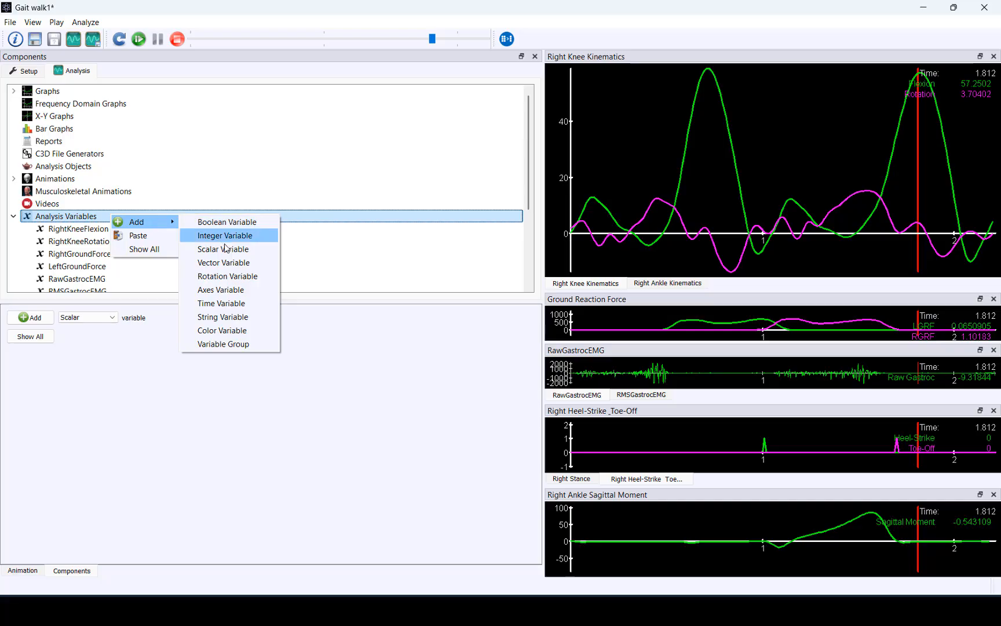
click(253, 250)
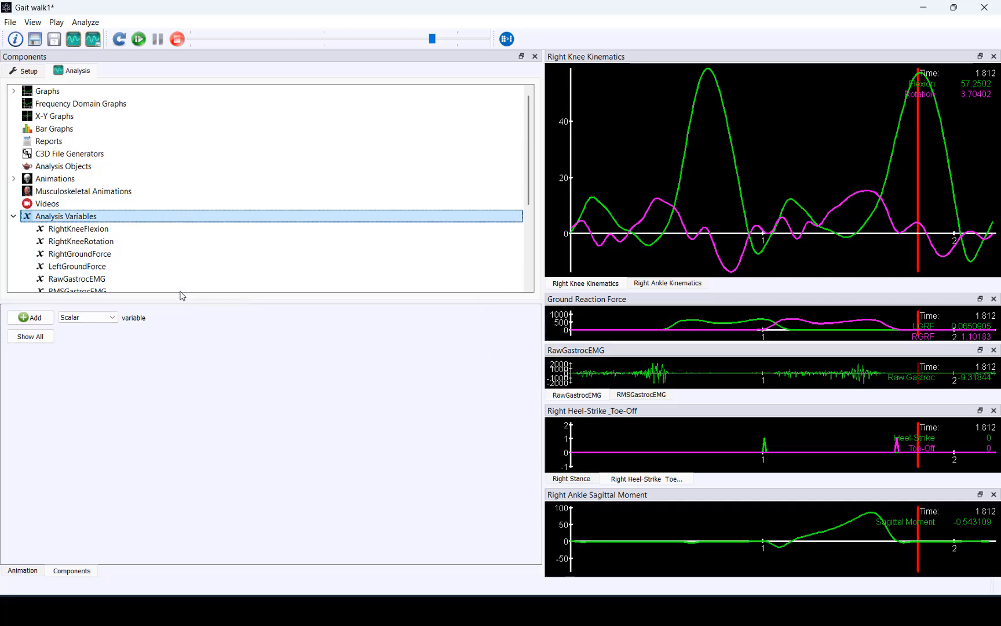
drag(182, 309, 179, 466)
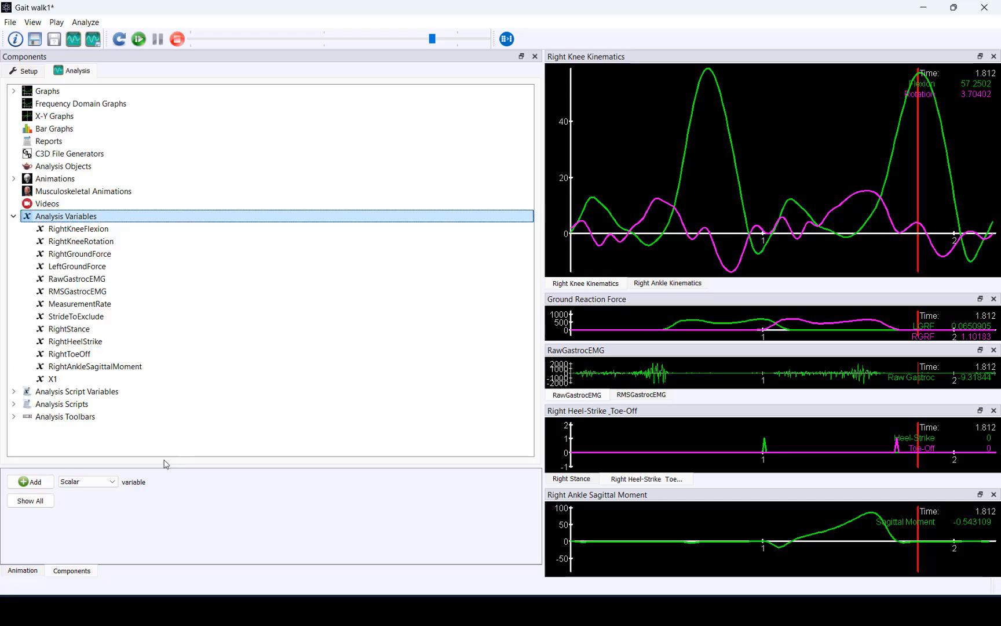
click(80, 379)
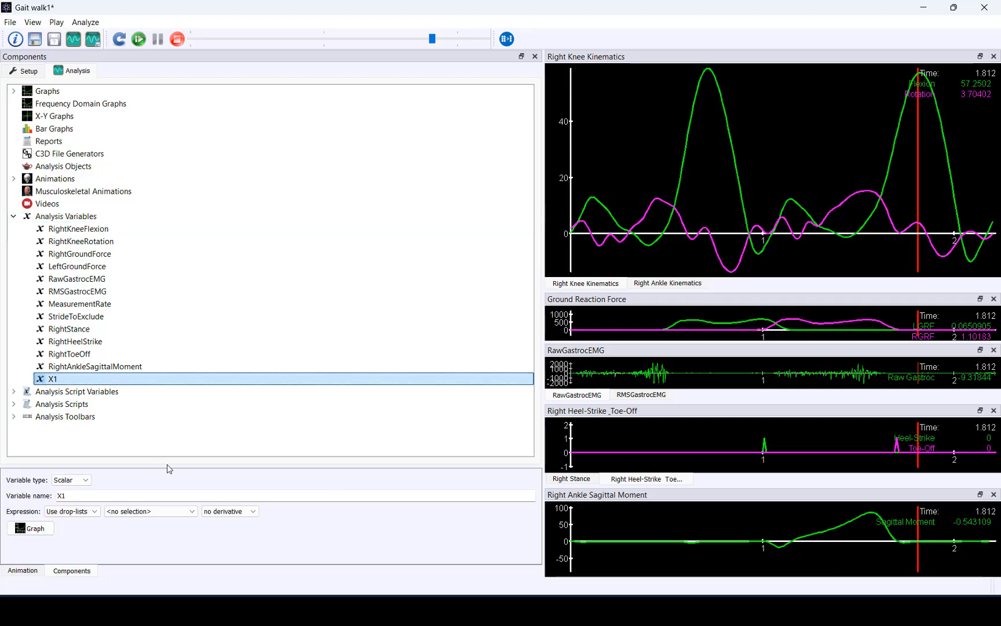
drag(167, 465, 186, 321)
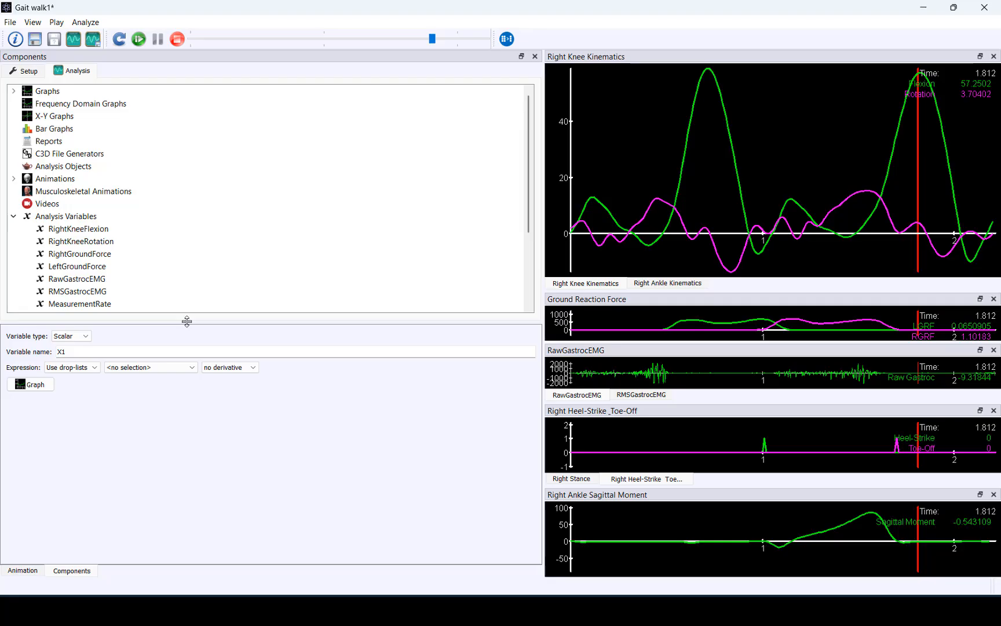
Keep the new variable's type as Scalar and name it MaxRightKneeFlexion.
click(85, 336)
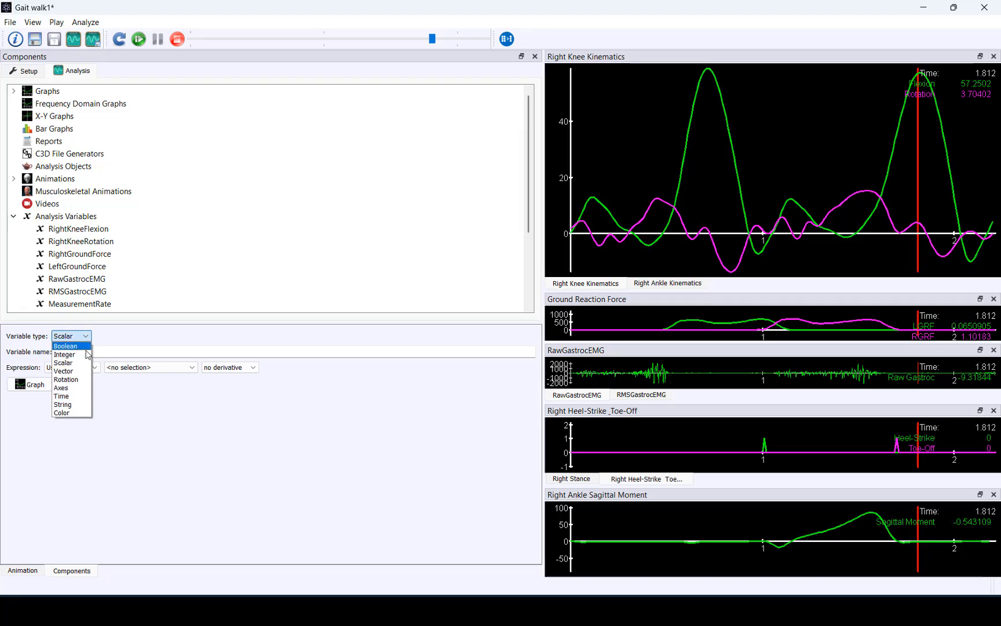
click(62, 363)
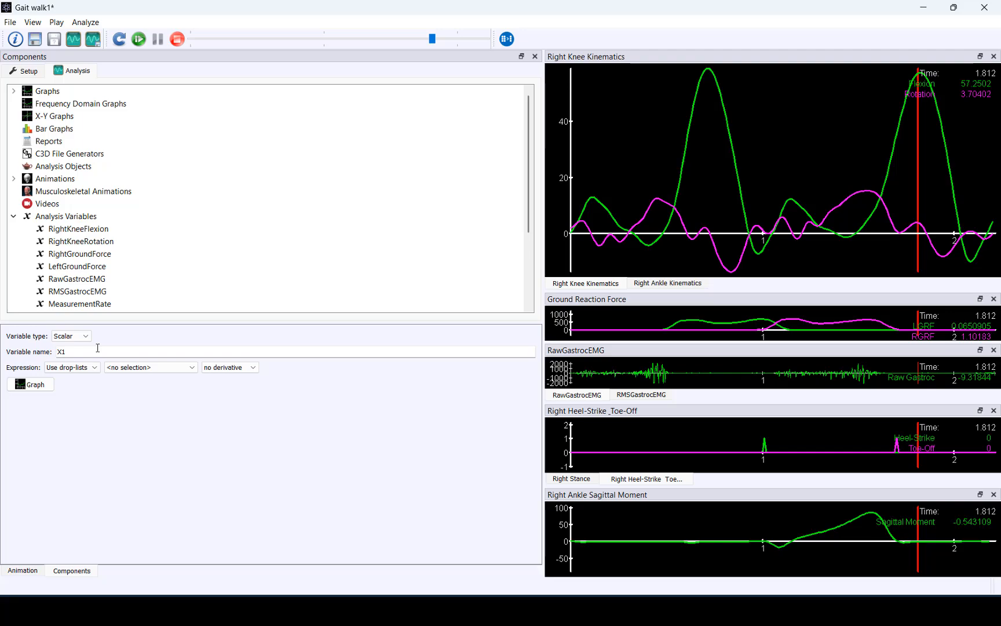
drag(95, 351, 45, 351)
text(Max)
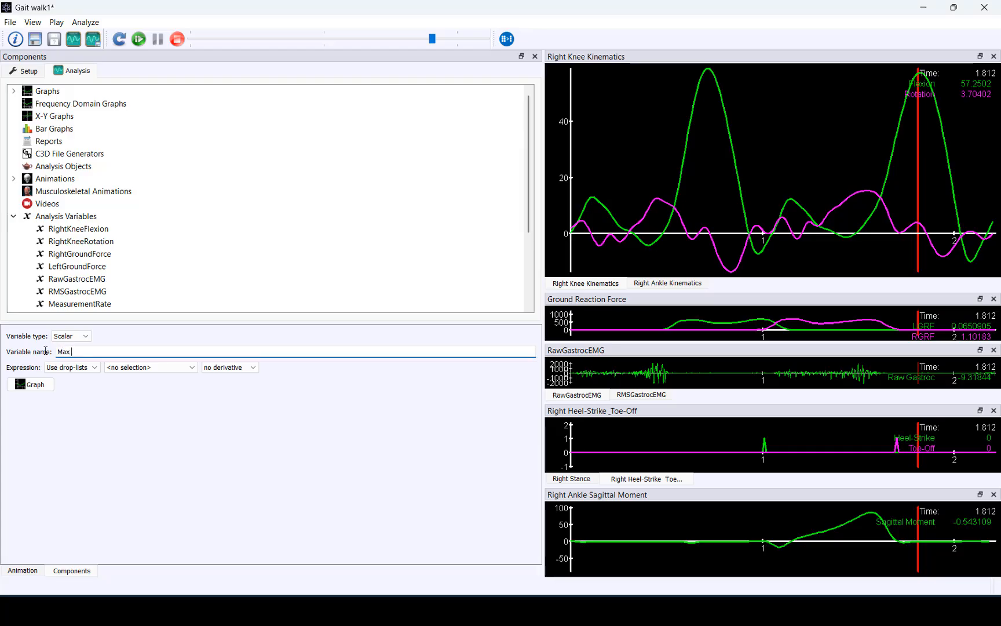
text( Right Knee Flexion)
click(70, 385)
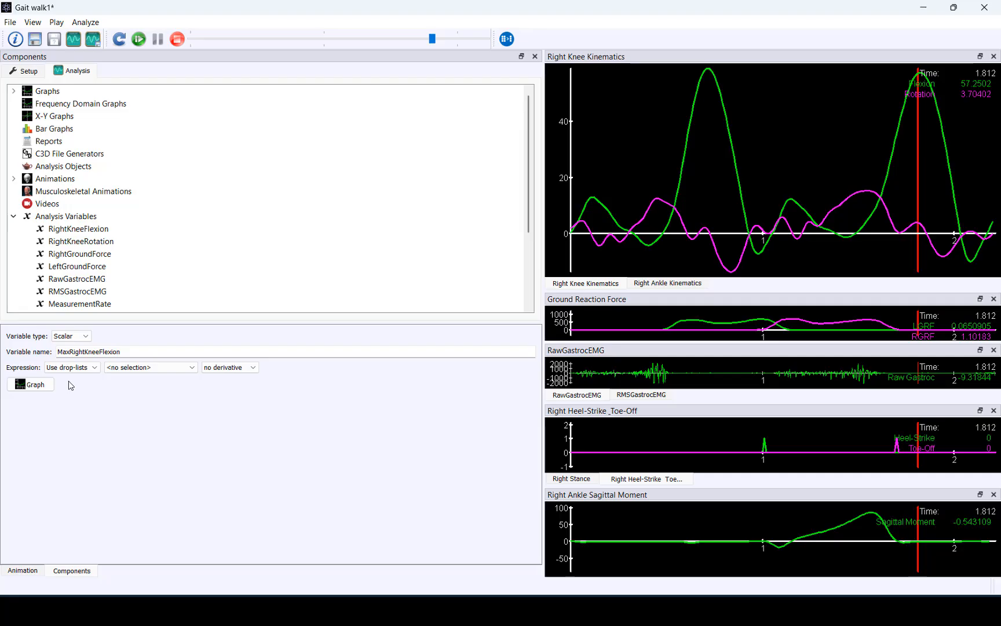
Switch MaxRightKneeFlexion's expression to a formula and insert the scalar operator max(X, StartTime, StopTime, Interval).
click(80, 372)
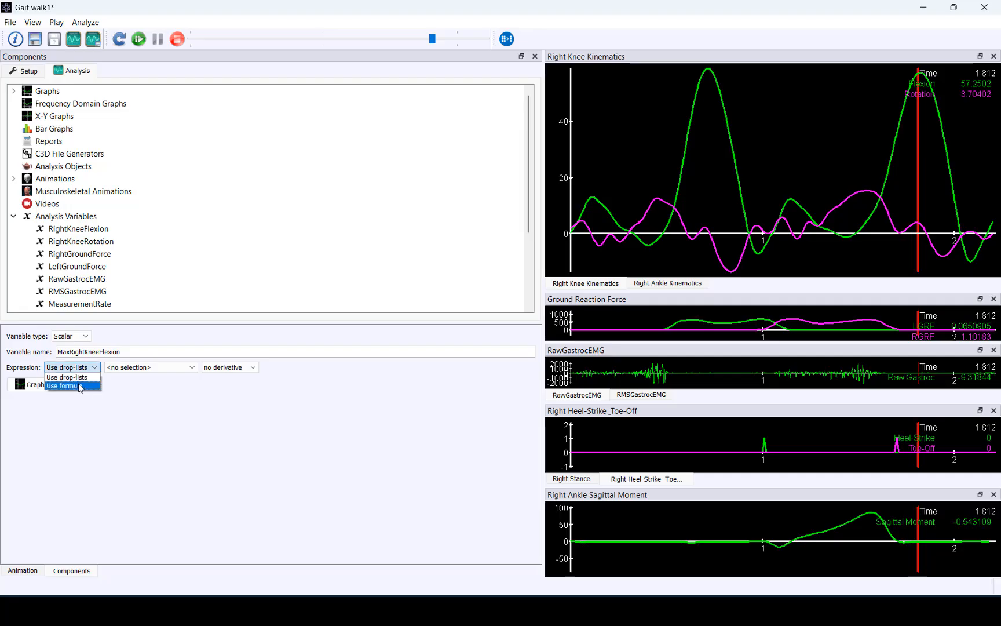
click(79, 385)
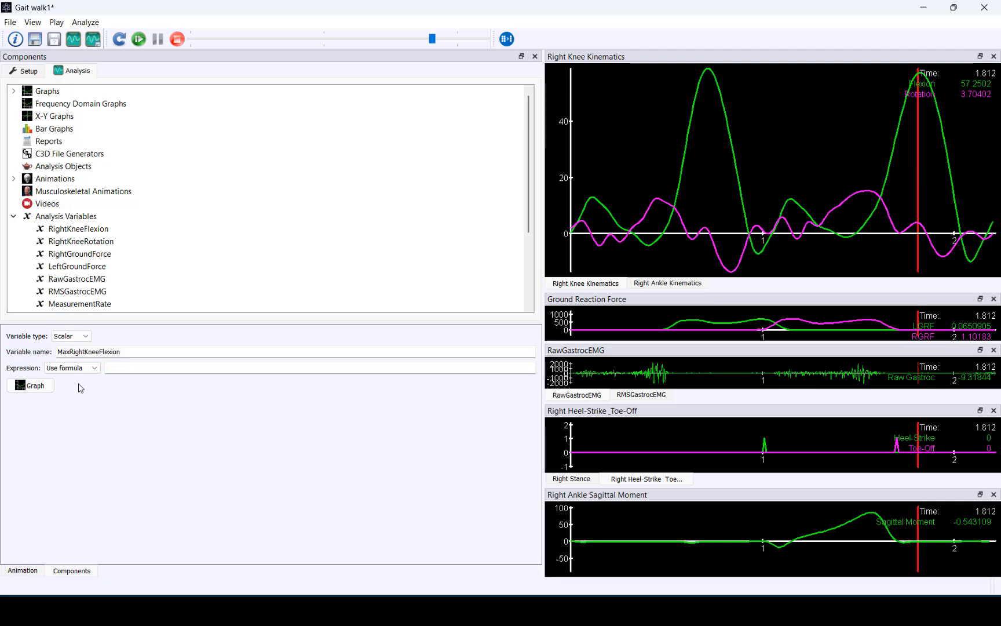
right_click(130, 369)
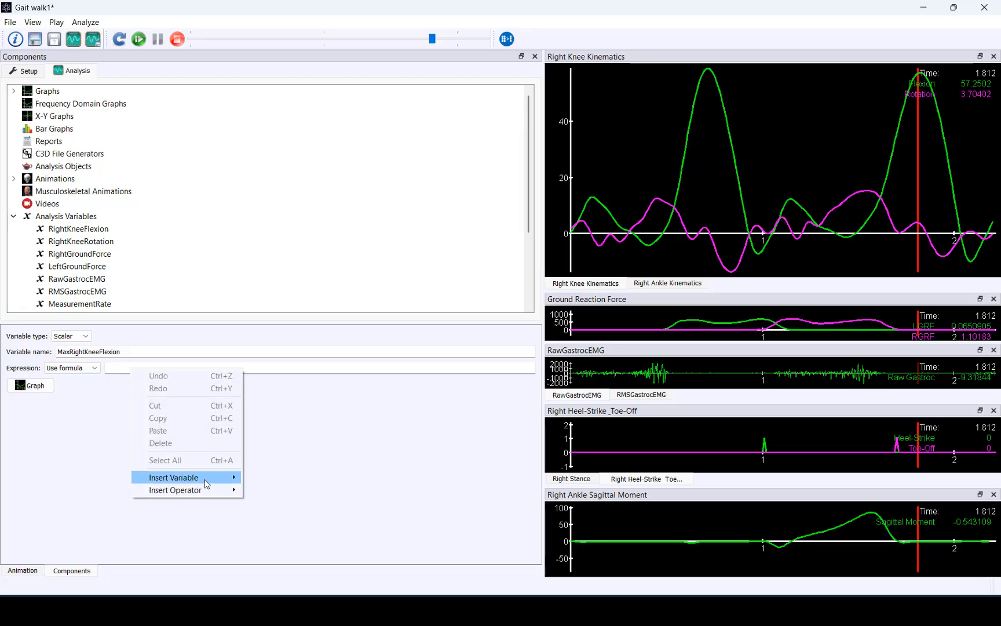
mouse_move(208, 494)
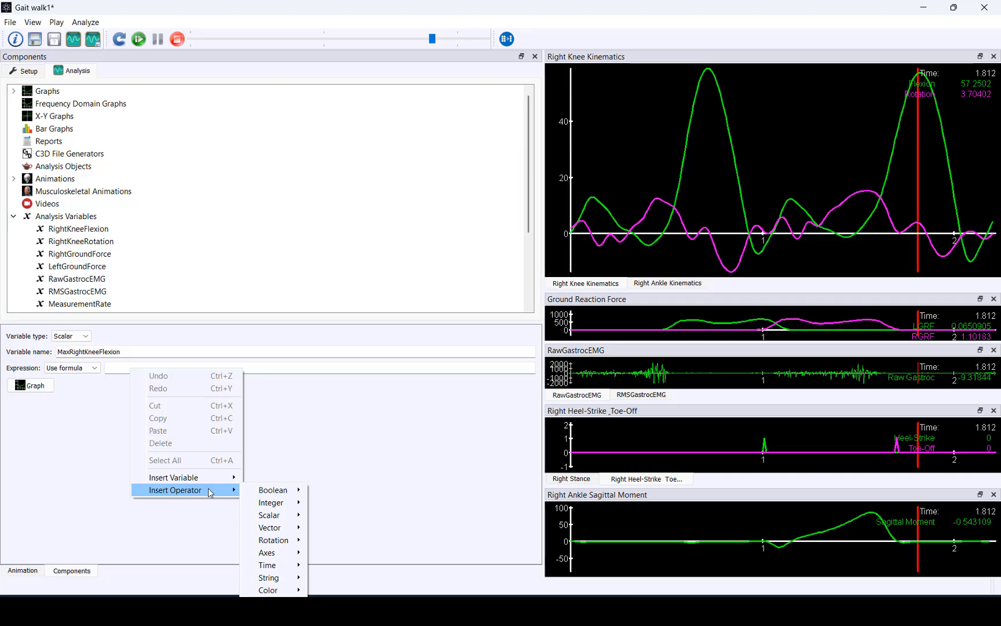
mouse_move(297, 495)
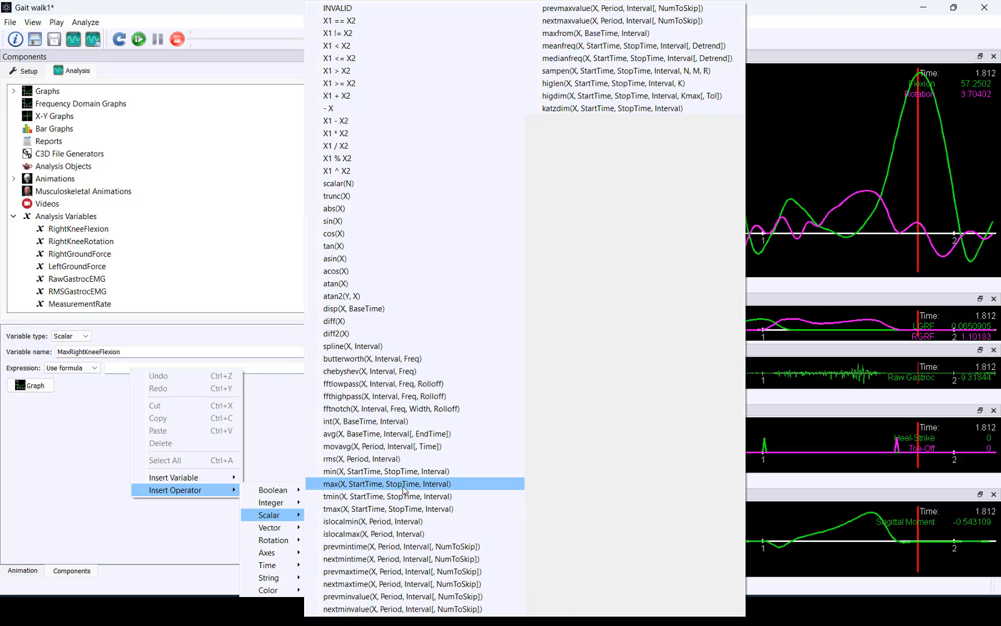
click(437, 491)
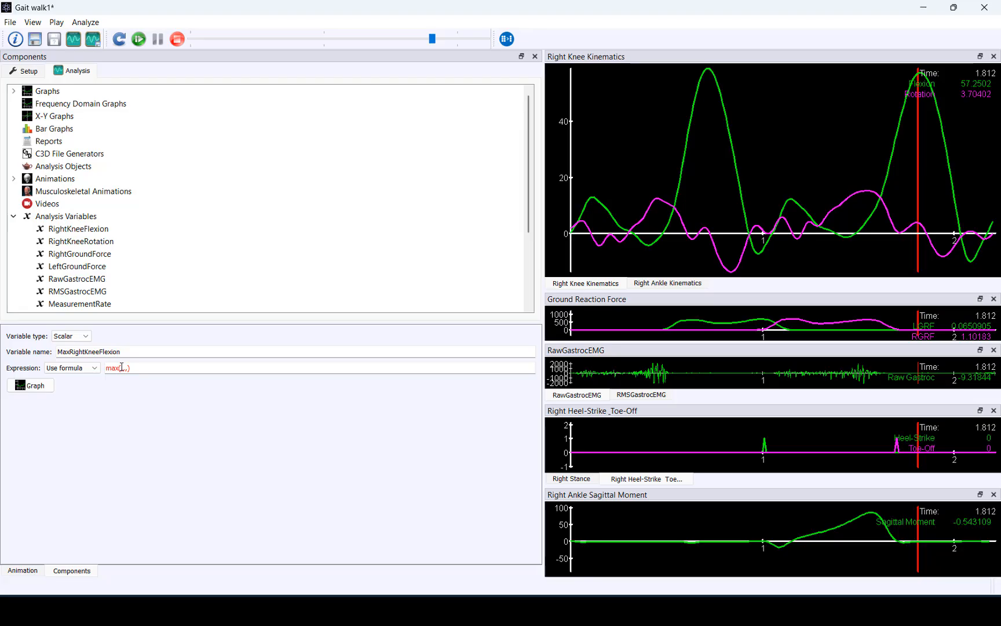
Insert the RightKneeFlexion variable as the first argument of the max formula.
right_click(122, 367)
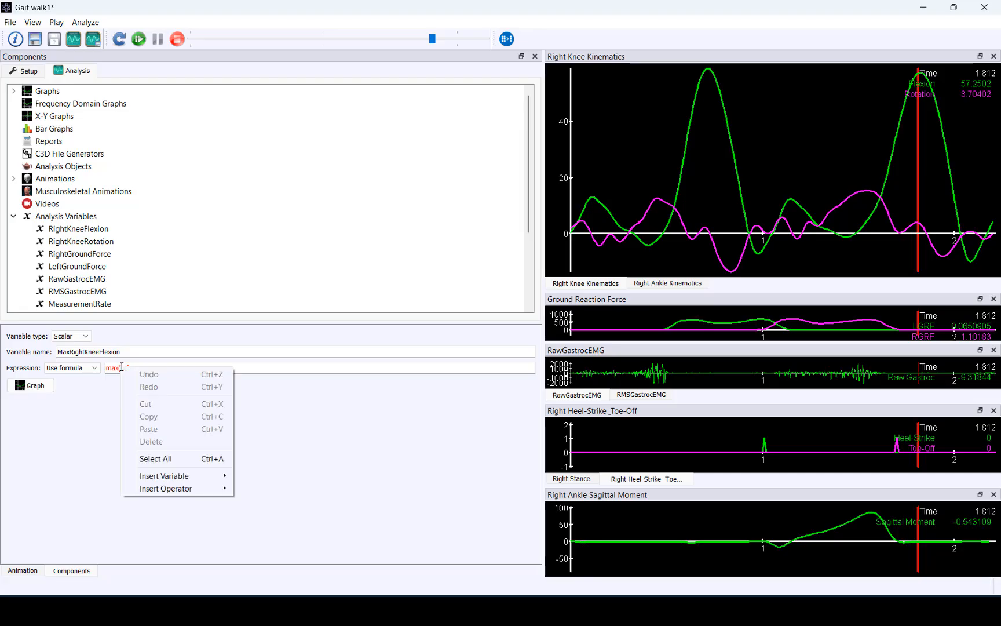
mouse_move(203, 475)
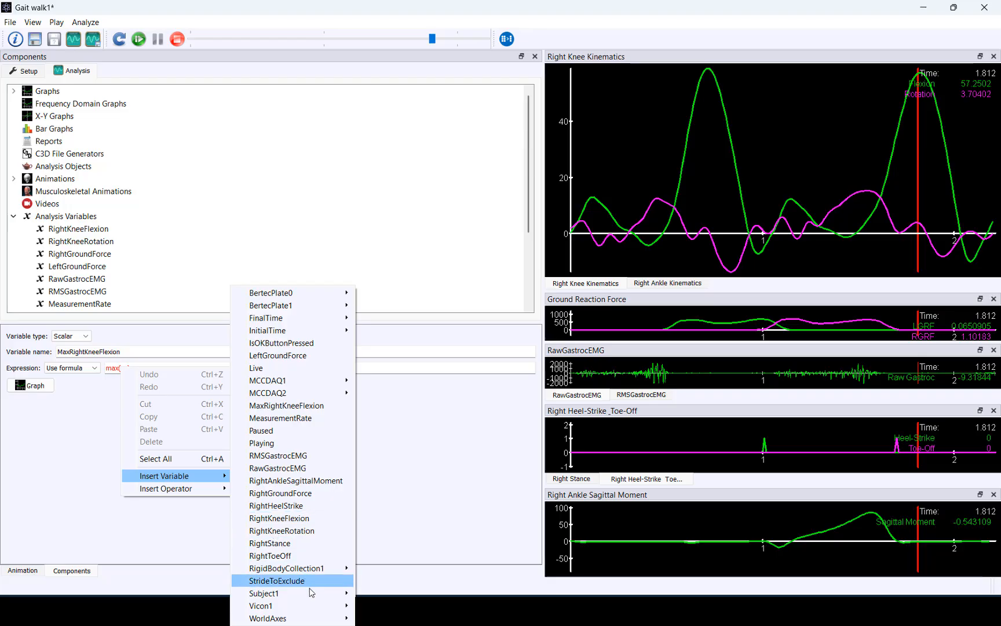
mouse_move(316, 594)
mouse_move(374, 619)
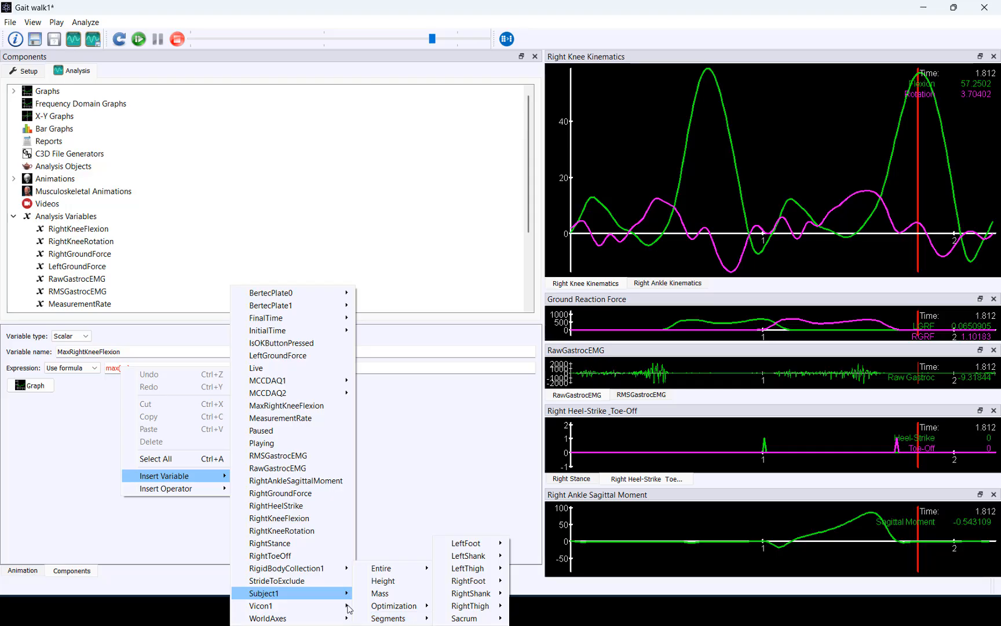
click(334, 520)
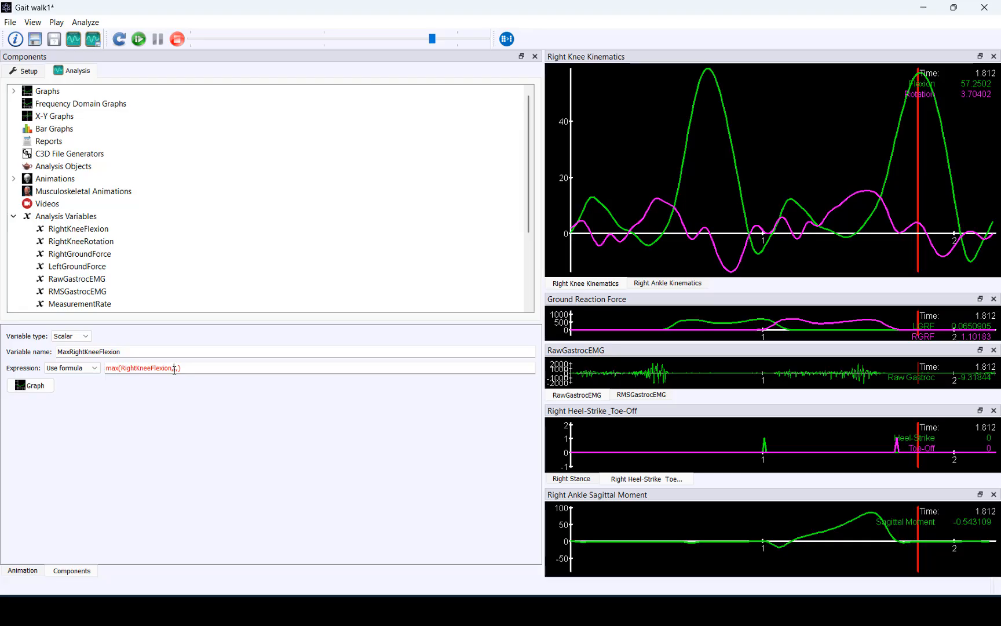
Insert InitialTime's (time) variable as the start time argument of the MaxRightKneeFlexion max formula.
right_click(175, 370)
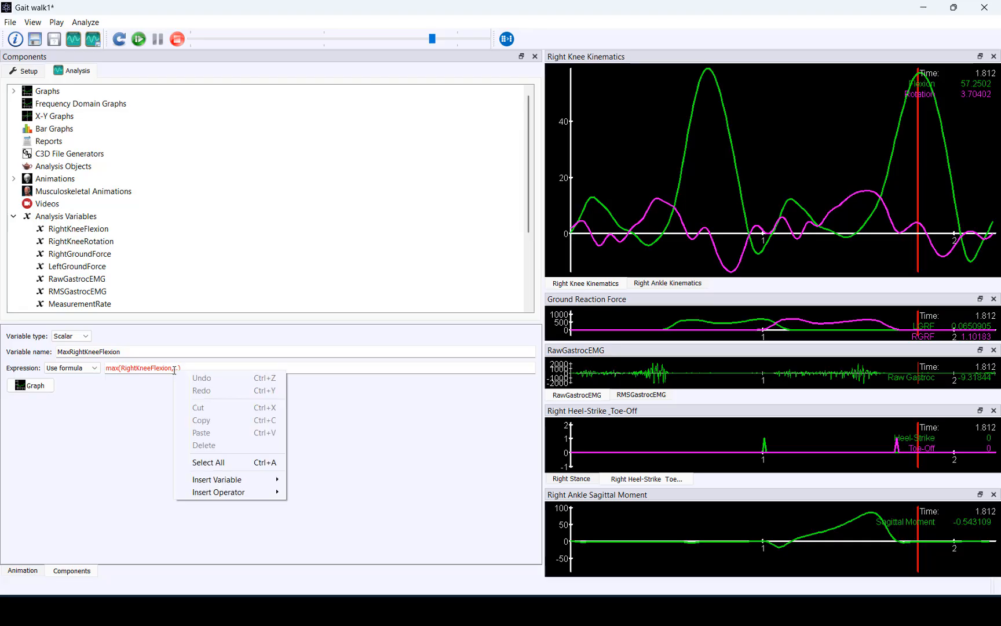
mouse_move(250, 485)
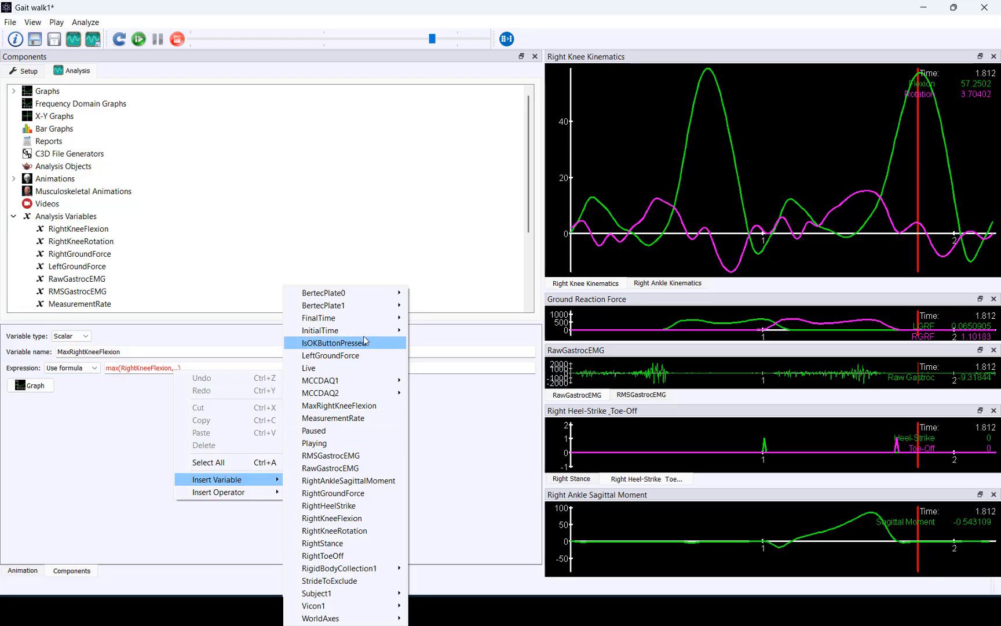
mouse_move(368, 332)
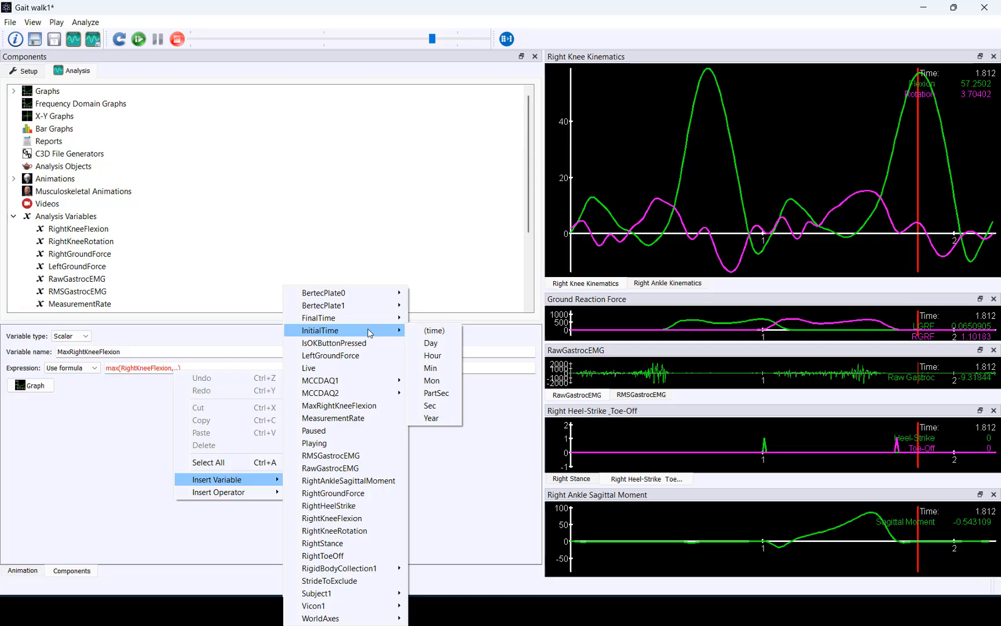
click(449, 332)
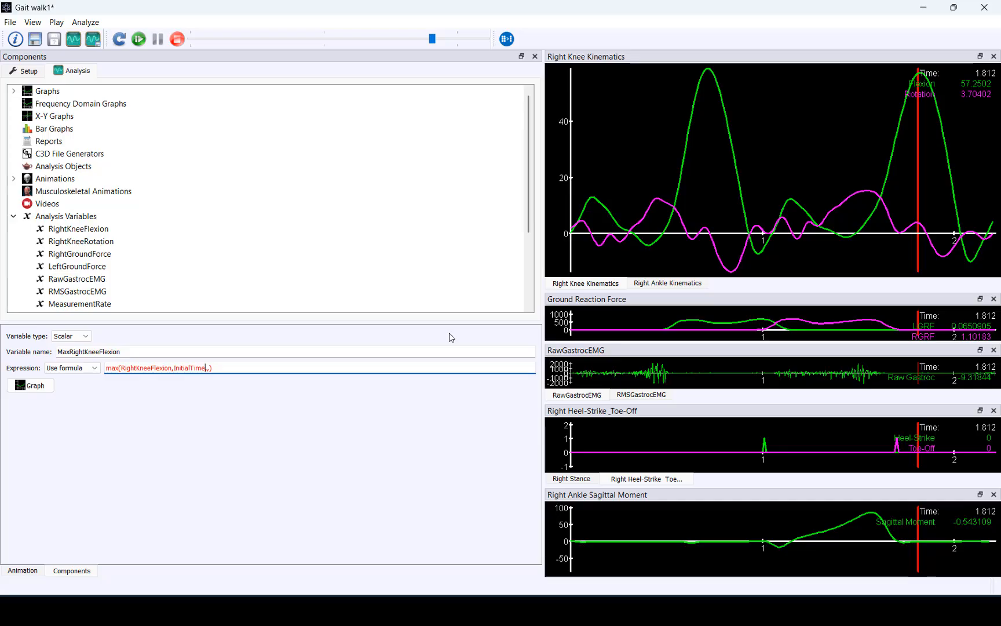
Insert FinalTime's (time) variable as the stop time argument of the MaxRightKneeFlexion max formula.
click(208, 369)
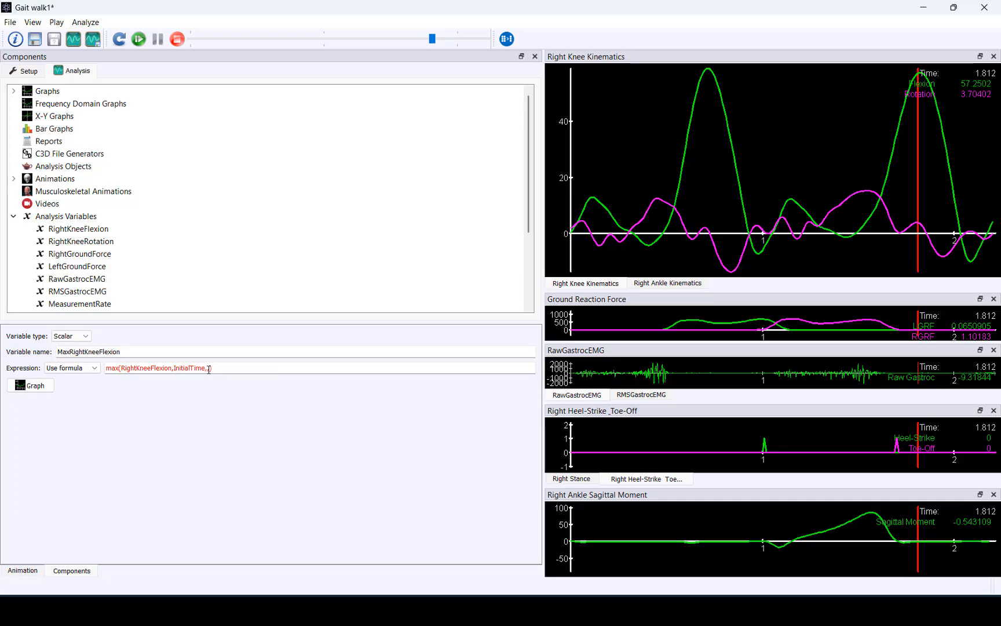
right_click(209, 369)
mouse_move(282, 480)
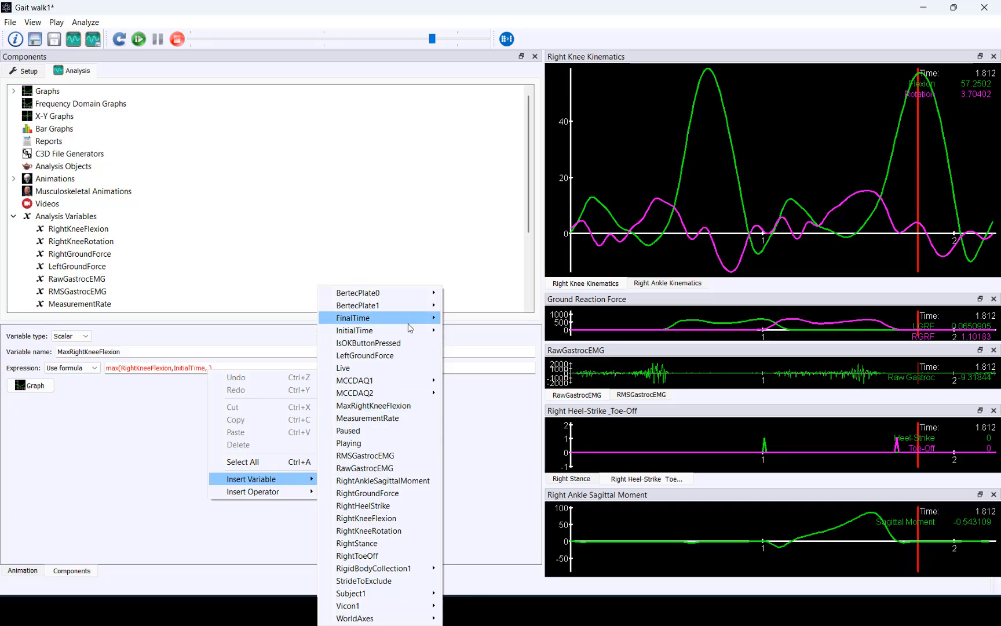
mouse_move(419, 324)
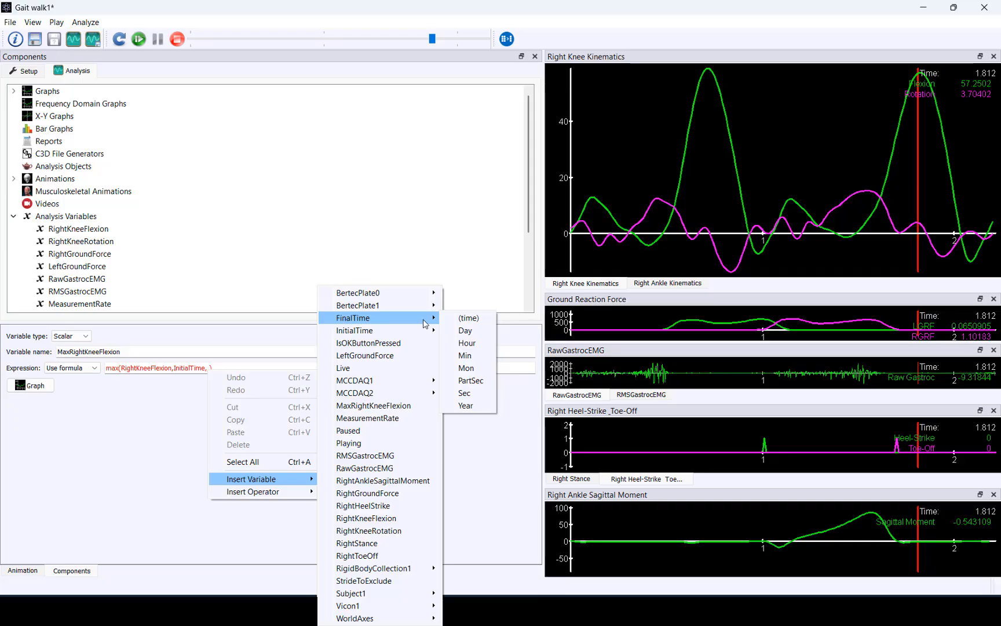
click(468, 318)
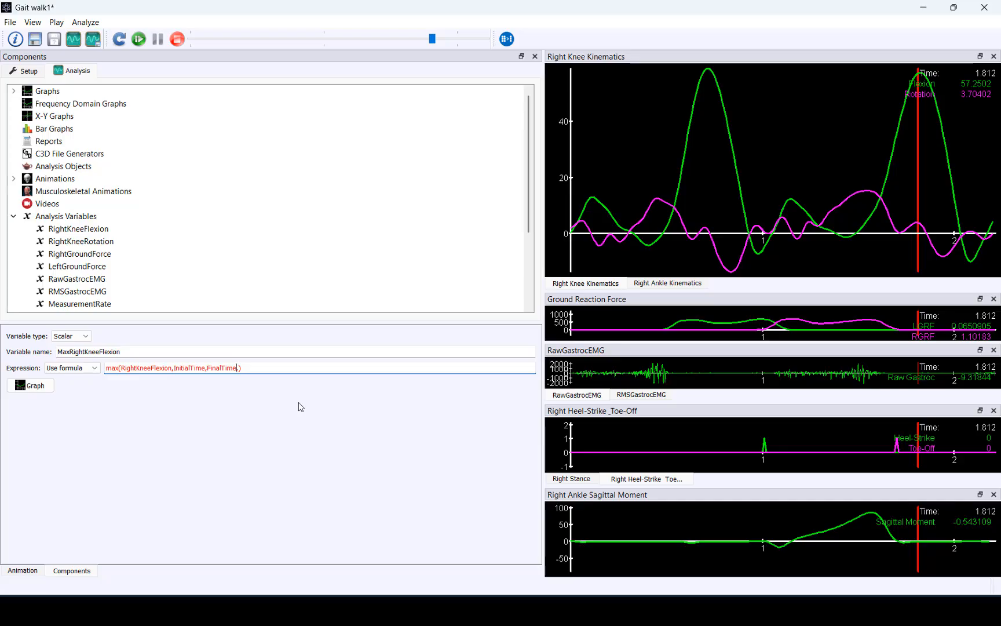
Check the marker measurement rate of the Vicon1 hardware, and enter 1/60 as the interval argument of the MaxRightKneeFlexion formula.
click(27, 75)
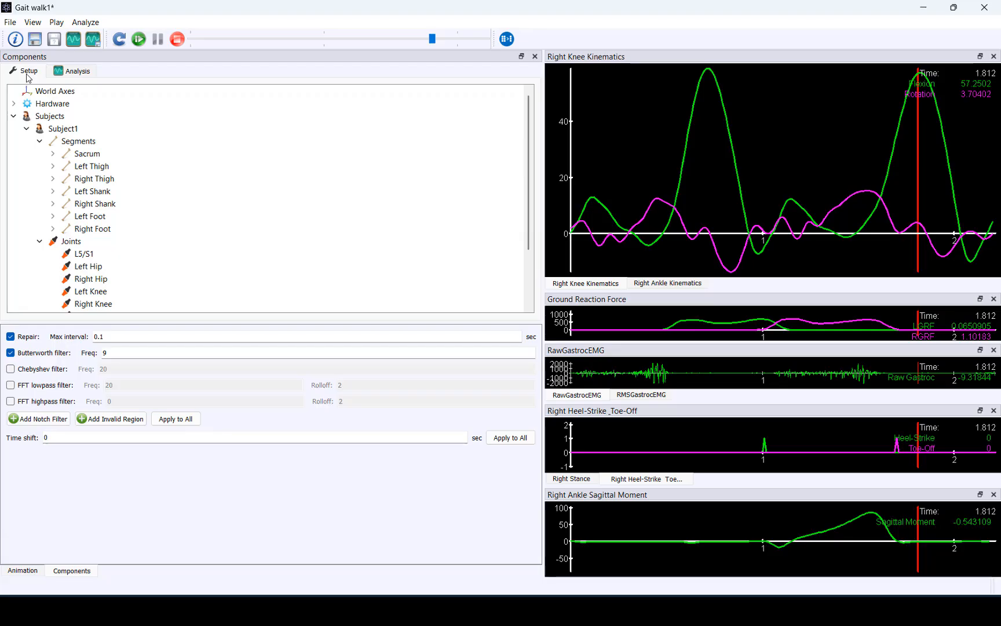
click(14, 116)
click(14, 104)
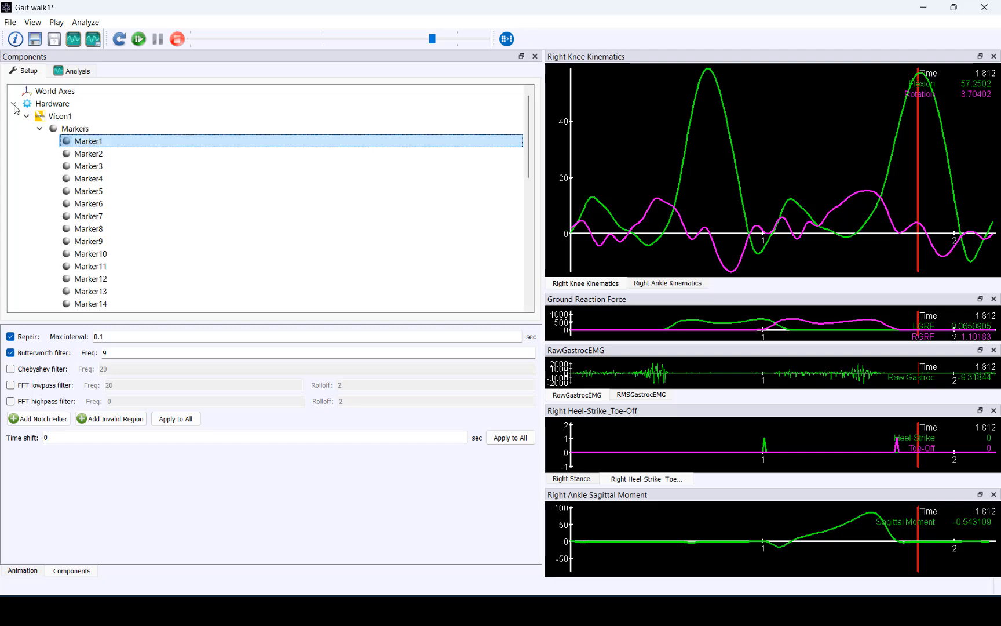
click(61, 117)
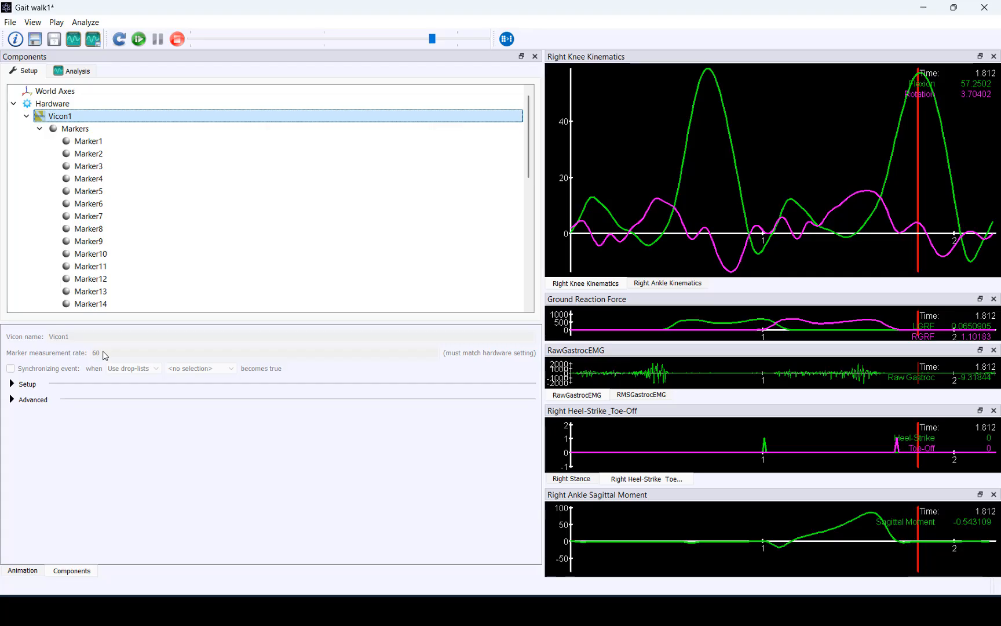
click(66, 75)
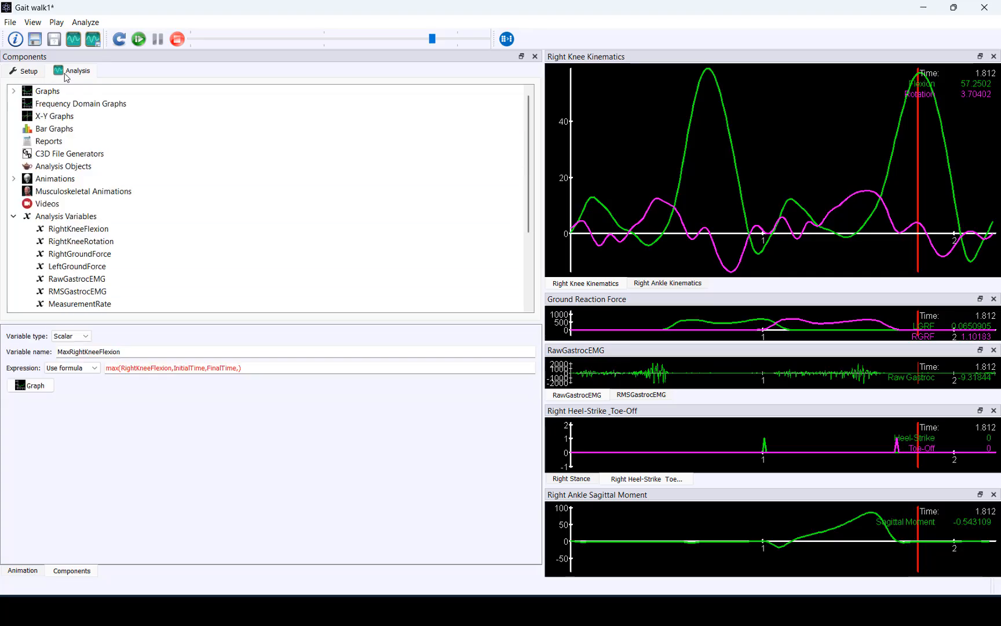
click(240, 368)
text(1/60)
text(0)
click(248, 390)
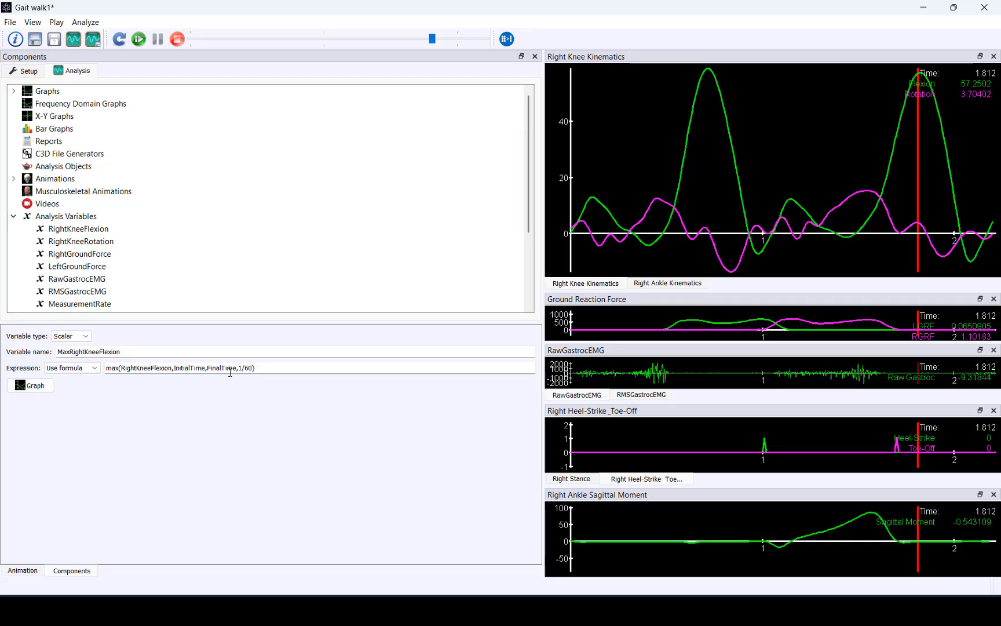
Try the formula with the last letter of InitialTime removed, and restore the spelling to InitialTime.
click(205, 368)
key(BackSpace)
click(213, 409)
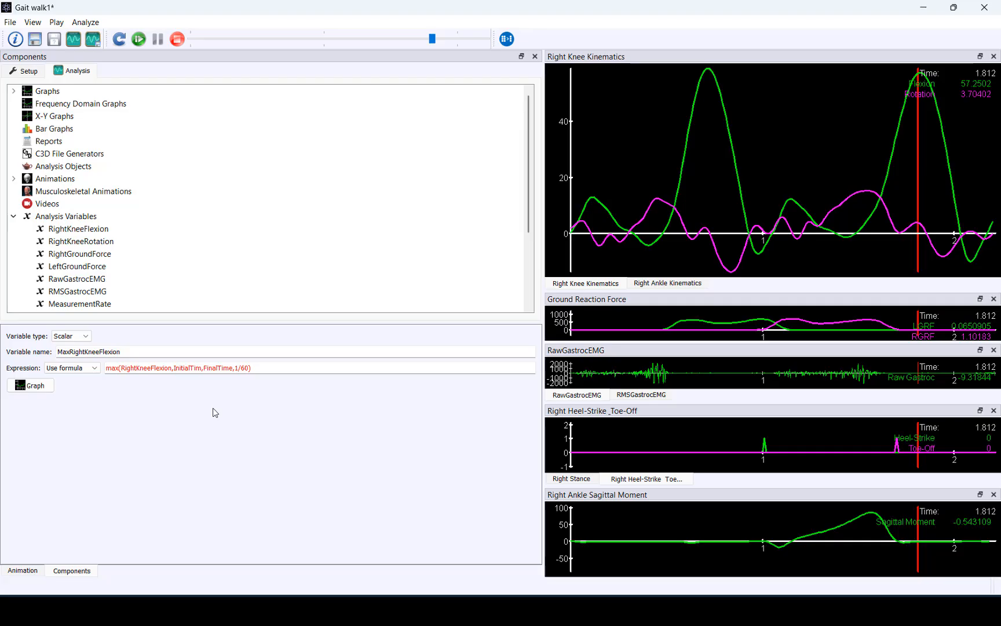
mouse_move(219, 369)
click(201, 367)
text(e)
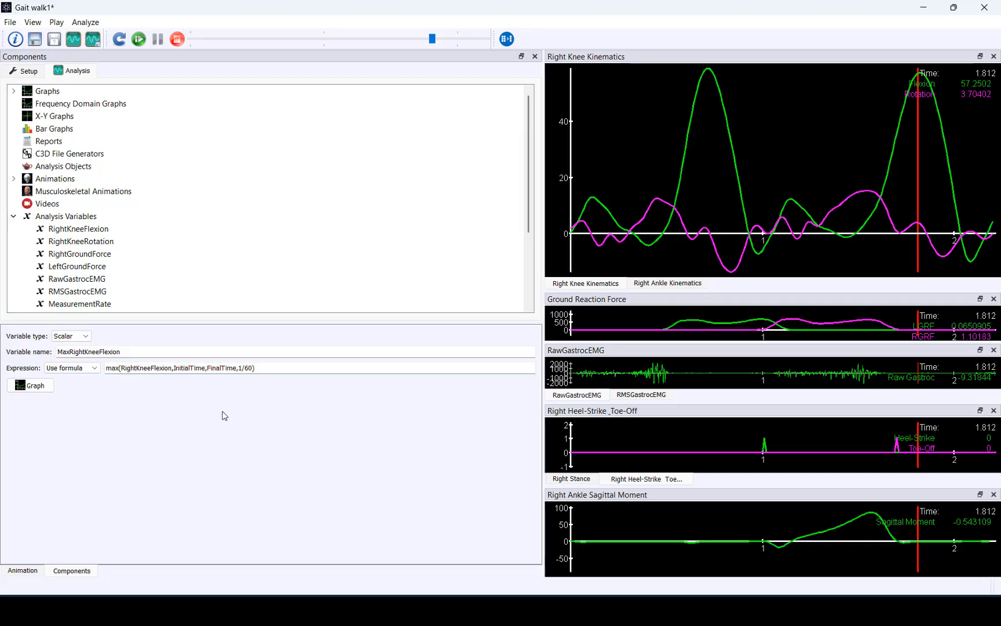
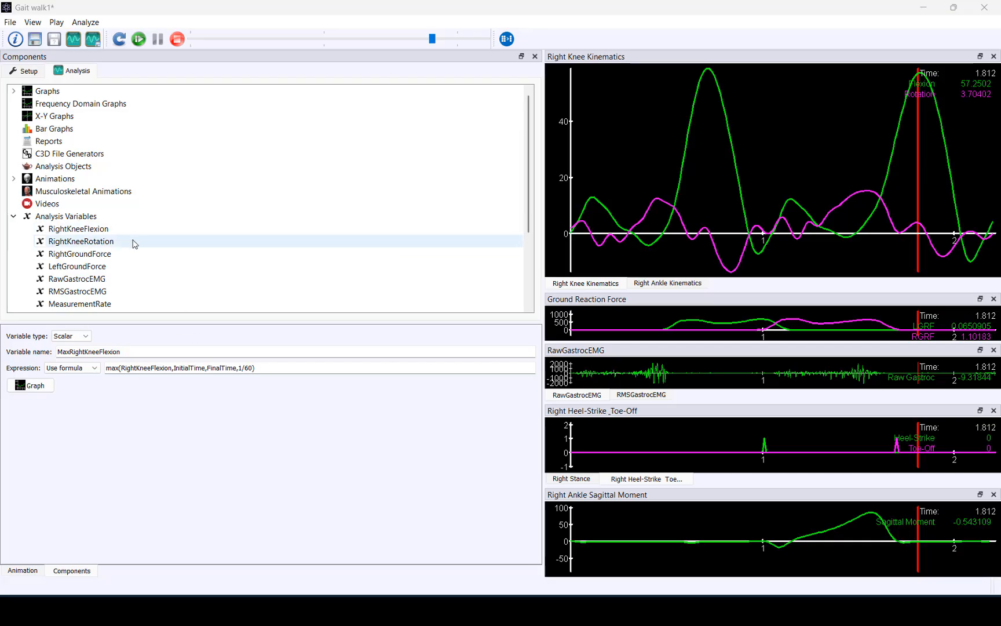
Graph the MaxRightKneeFlexion variable and scale its graph to fit.
scroll(132, 243, down, 2)
right_click(123, 304)
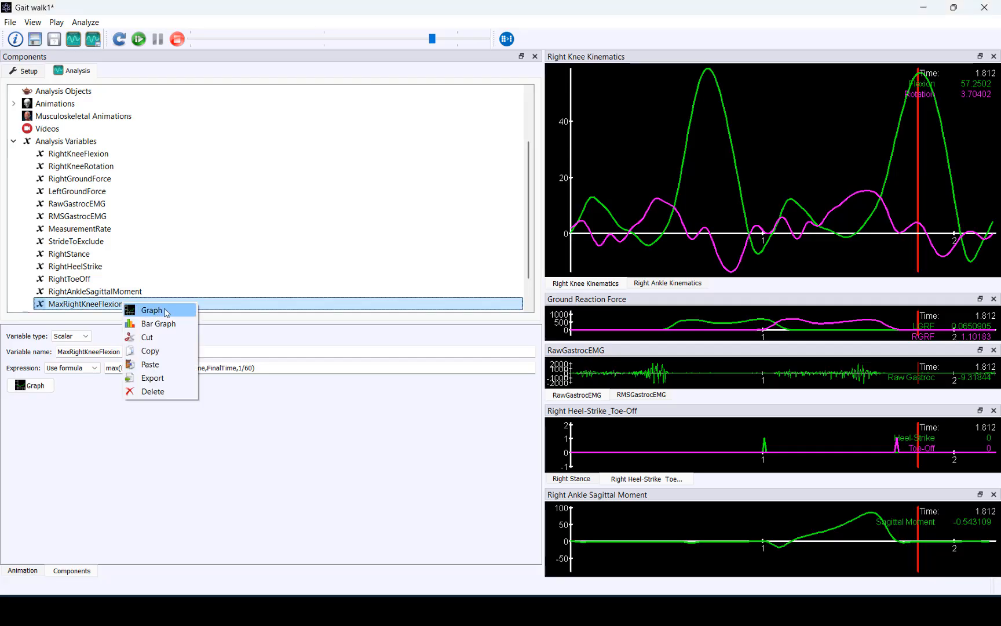
click(100, 306)
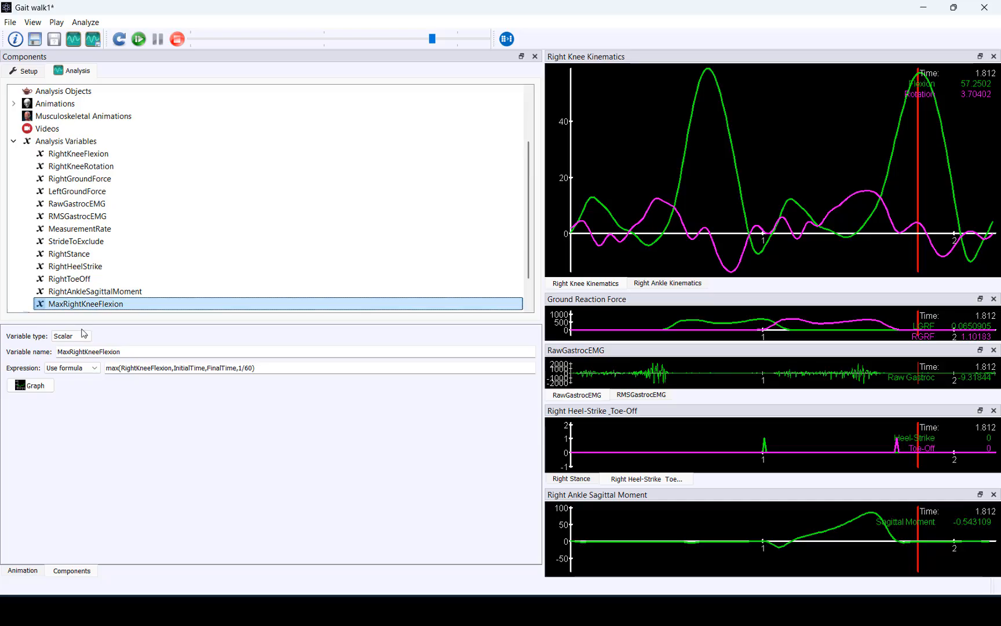
click(32, 386)
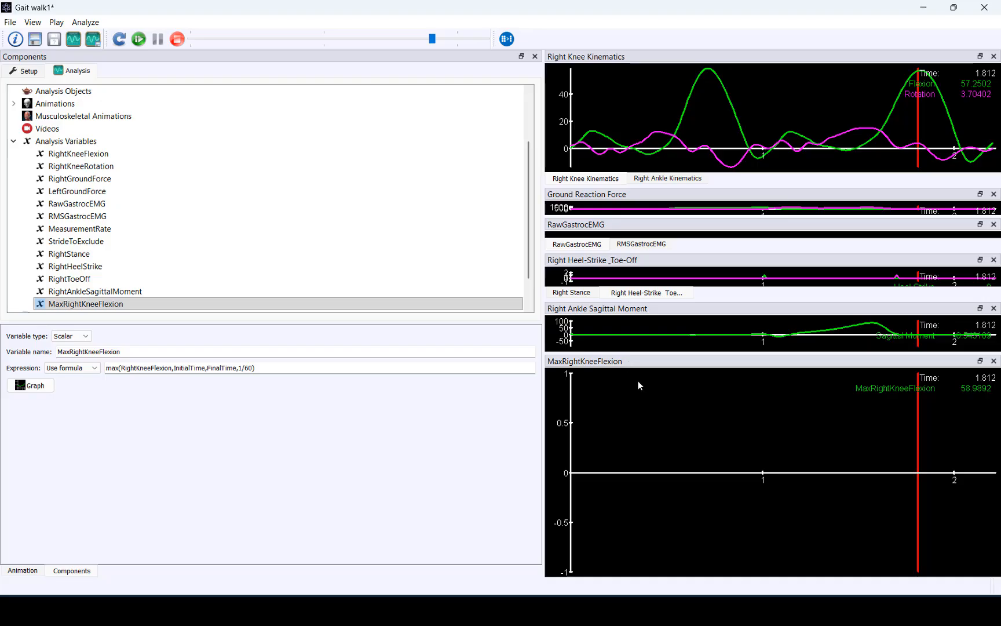
right_click(665, 404)
click(686, 425)
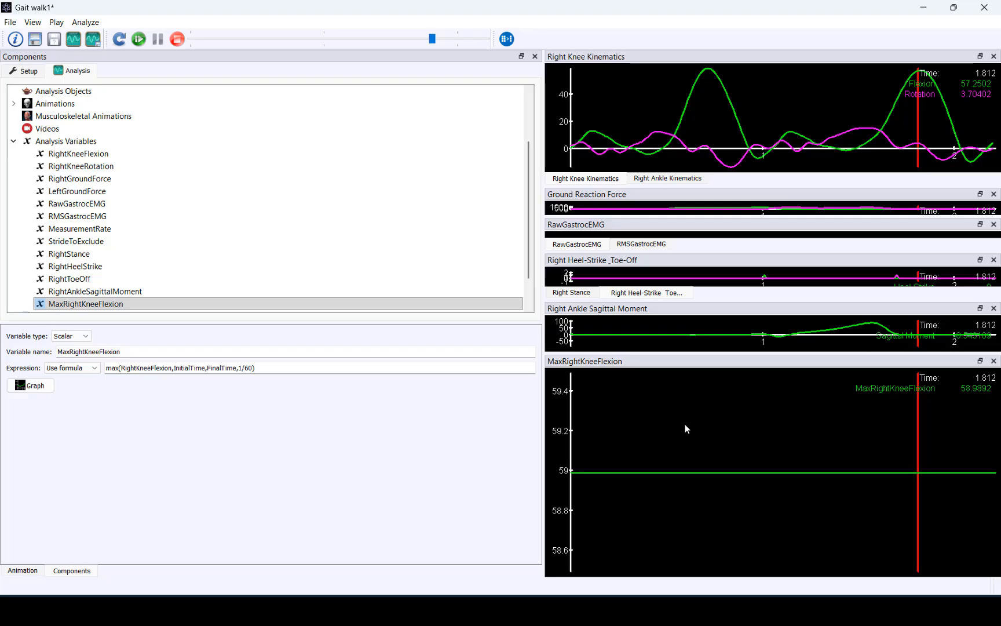
Copy the MaxRightKneeFlexion variable and paste it into the Right Knee Kinematics graph.
click(153, 305)
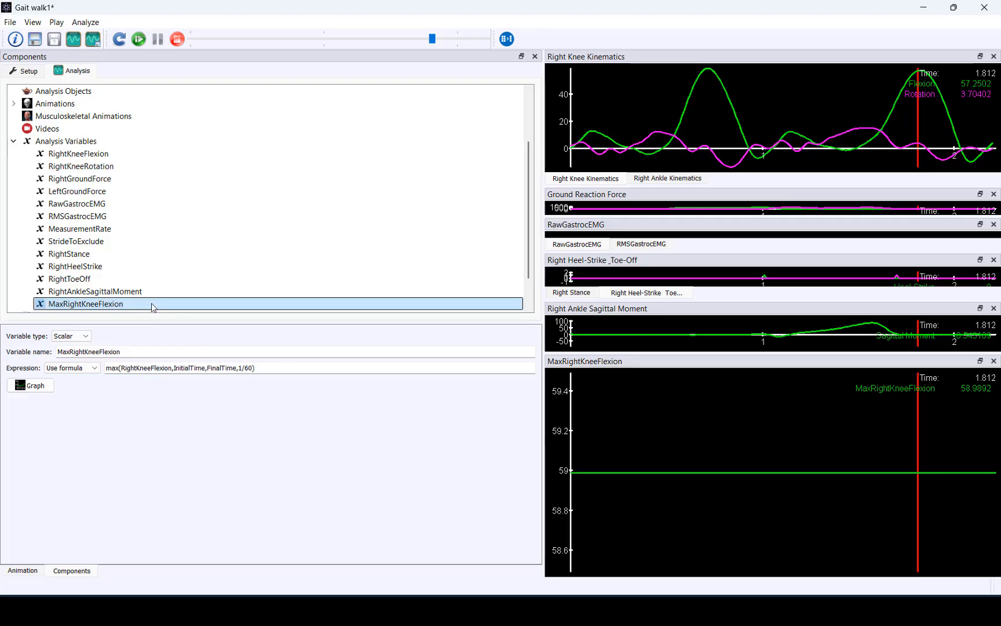
right_click(152, 306)
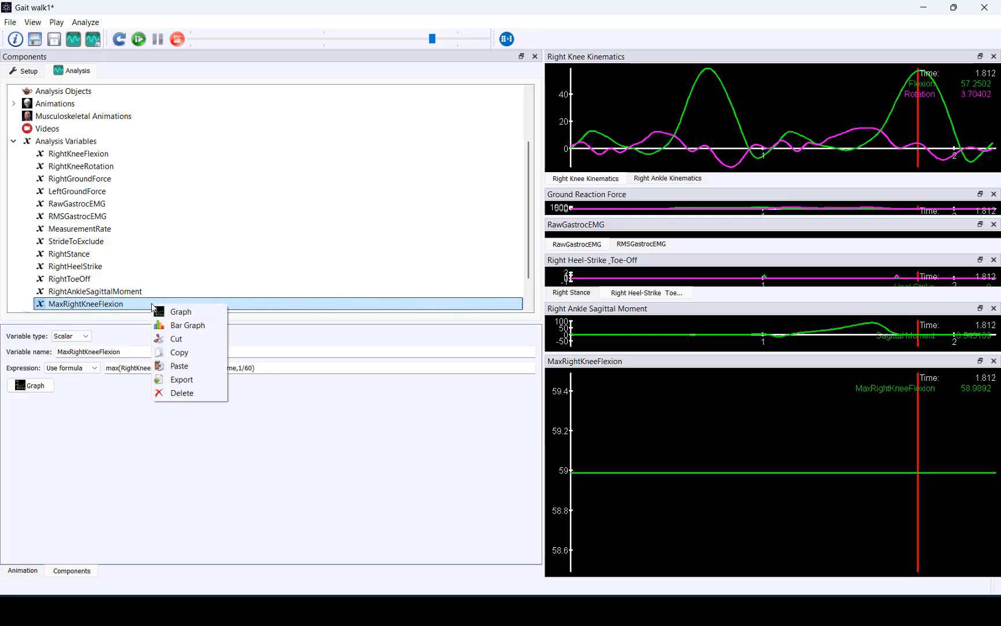
click(187, 354)
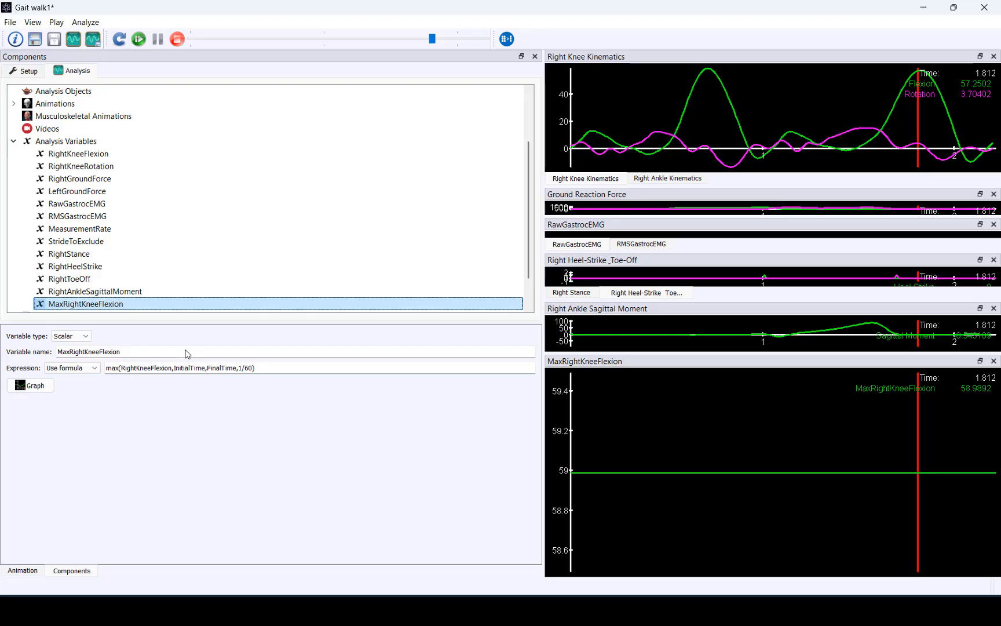
scroll(152, 203, up, 3)
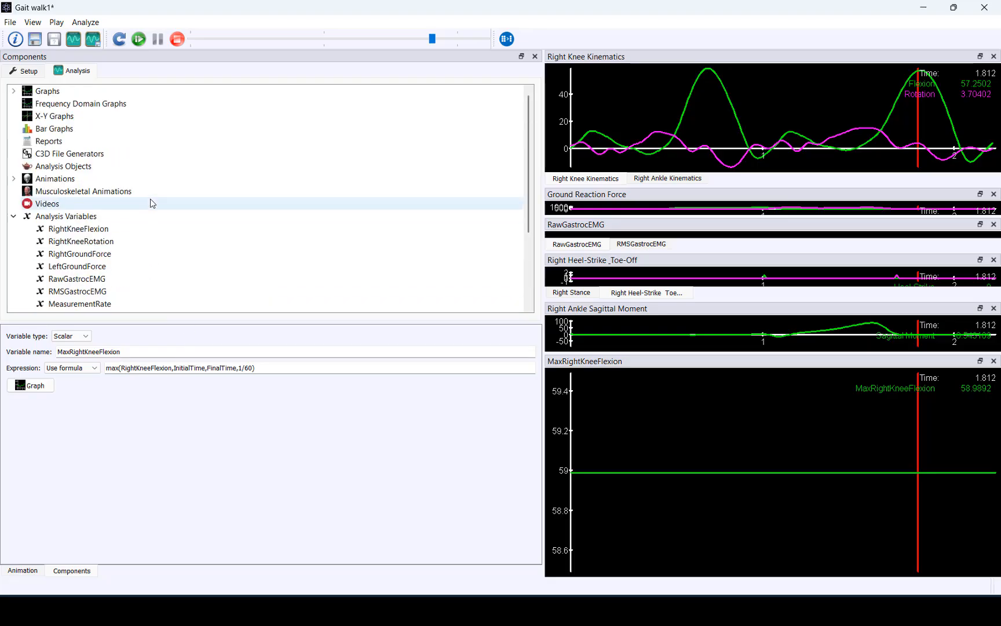
click(14, 91)
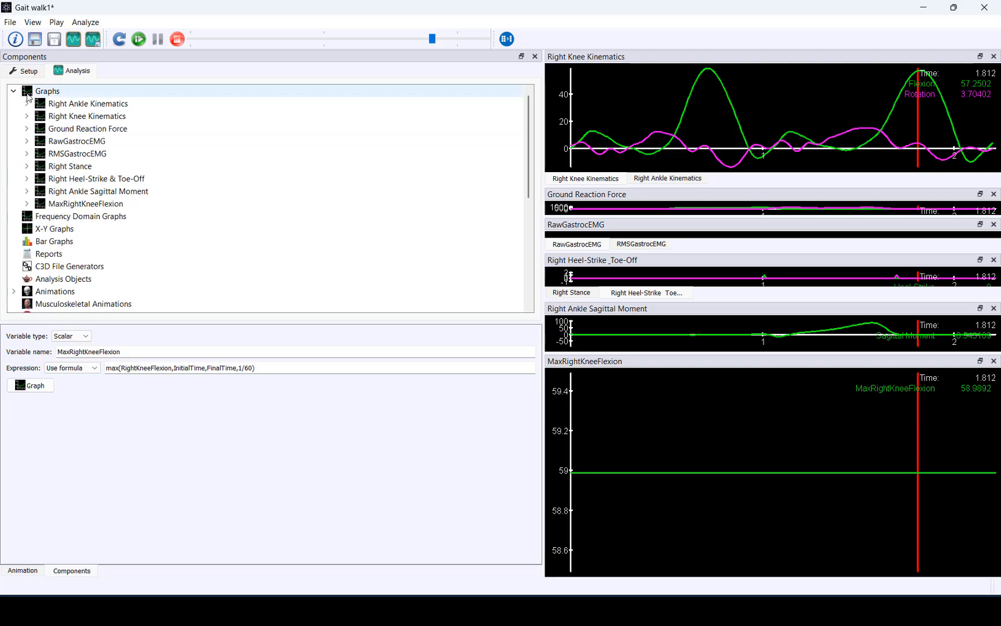
click(86, 117)
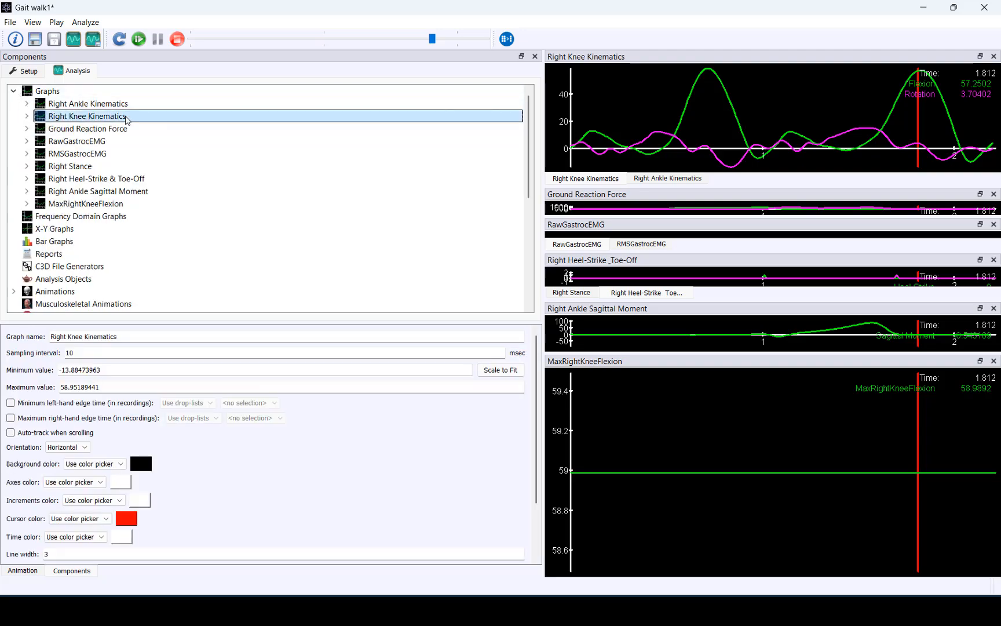
right_click(128, 119)
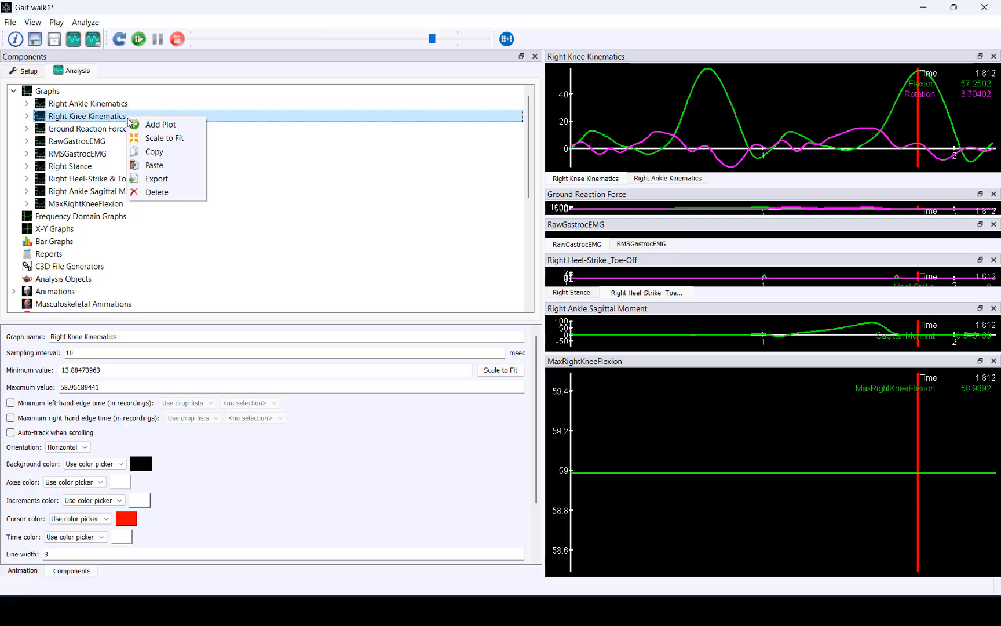
click(144, 165)
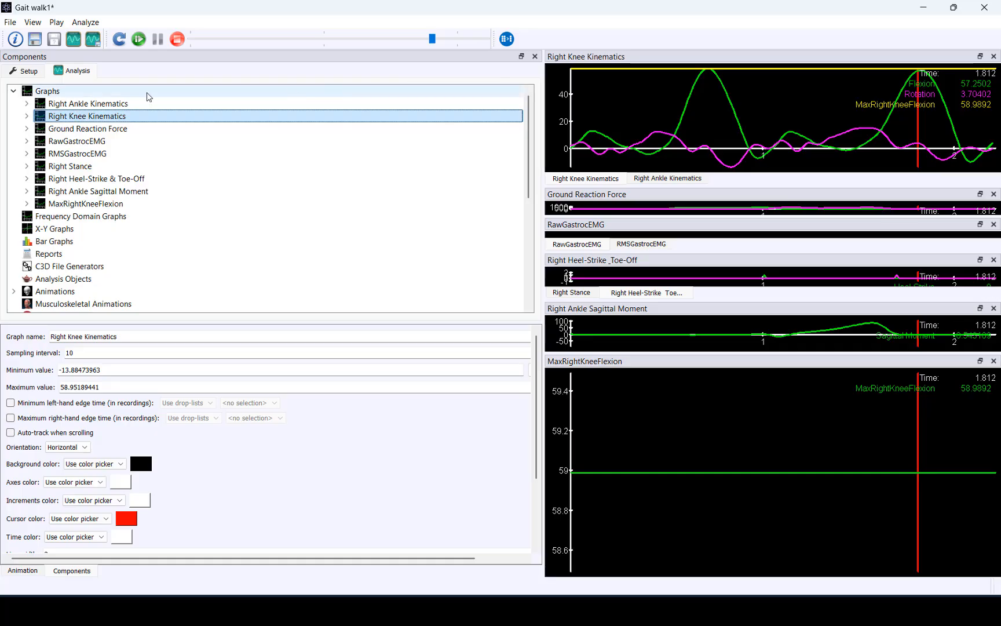
Add a new empty graph under Graphs and name it MaxRightKneeFlexion.
click(126, 94)
right_click(126, 95)
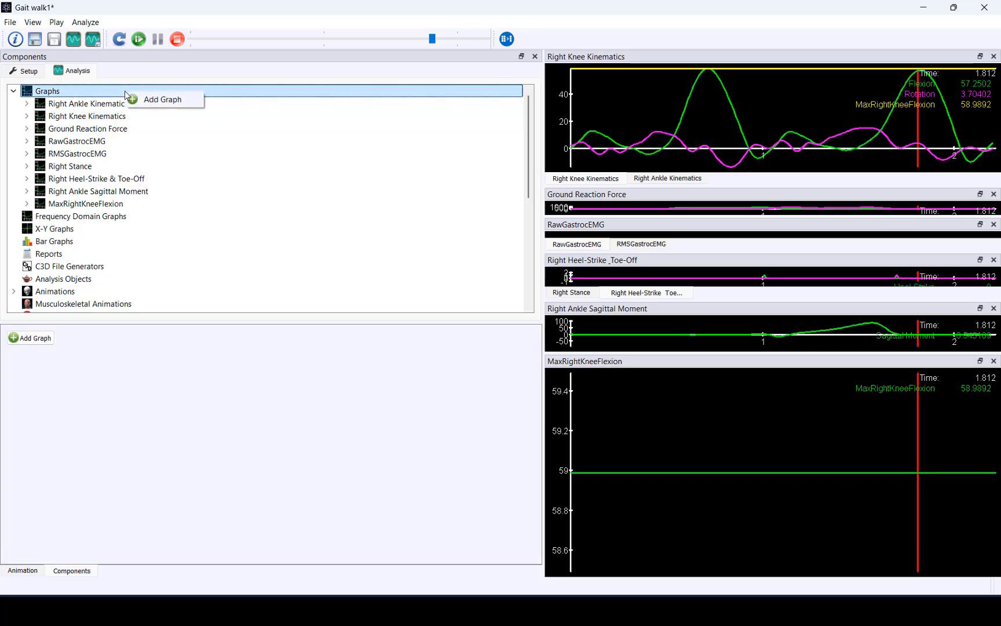
click(150, 103)
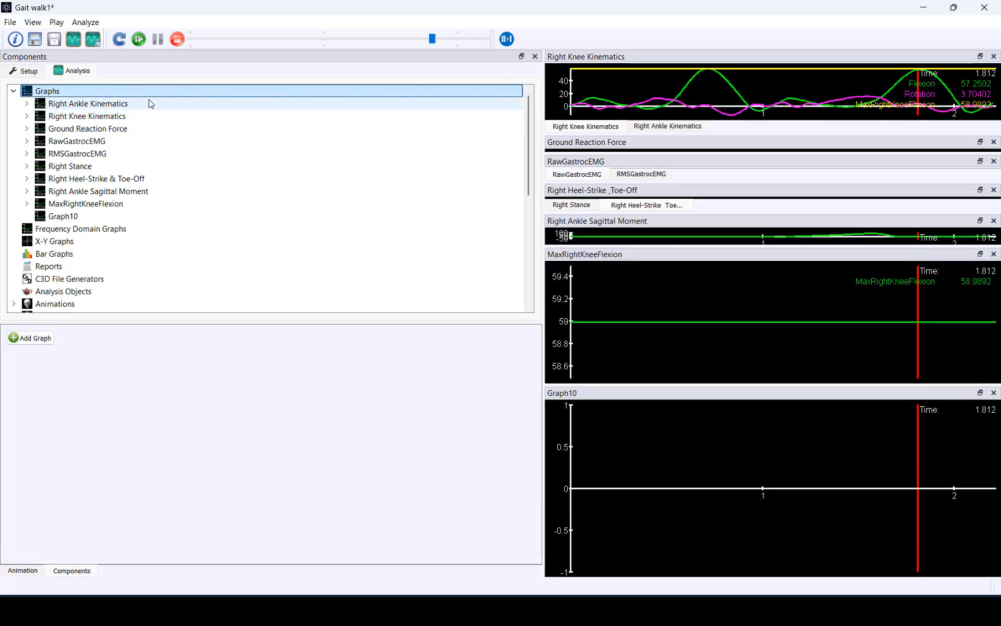
click(135, 218)
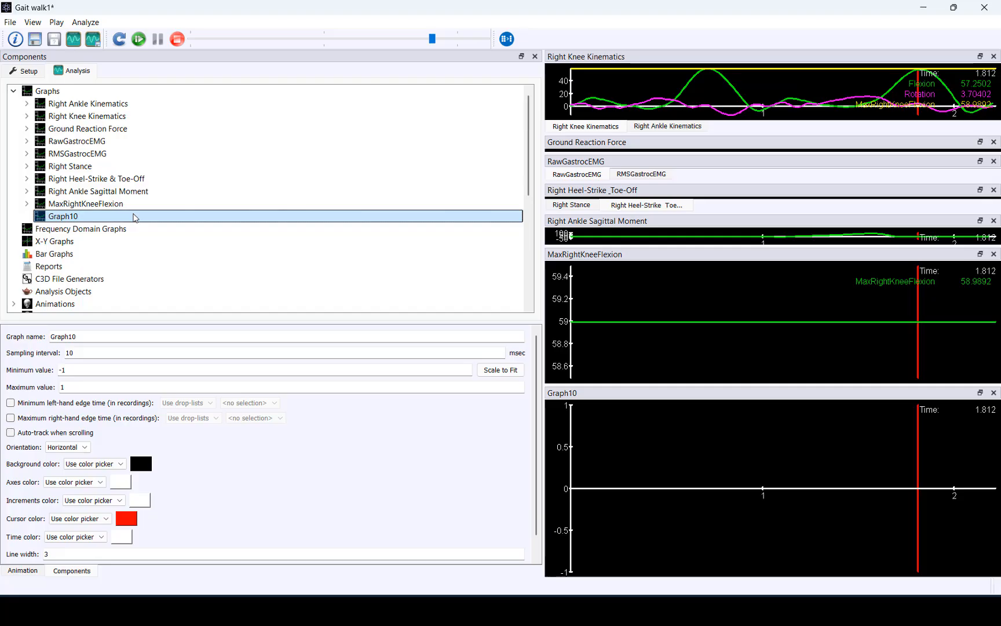
drag(79, 337, 36, 331)
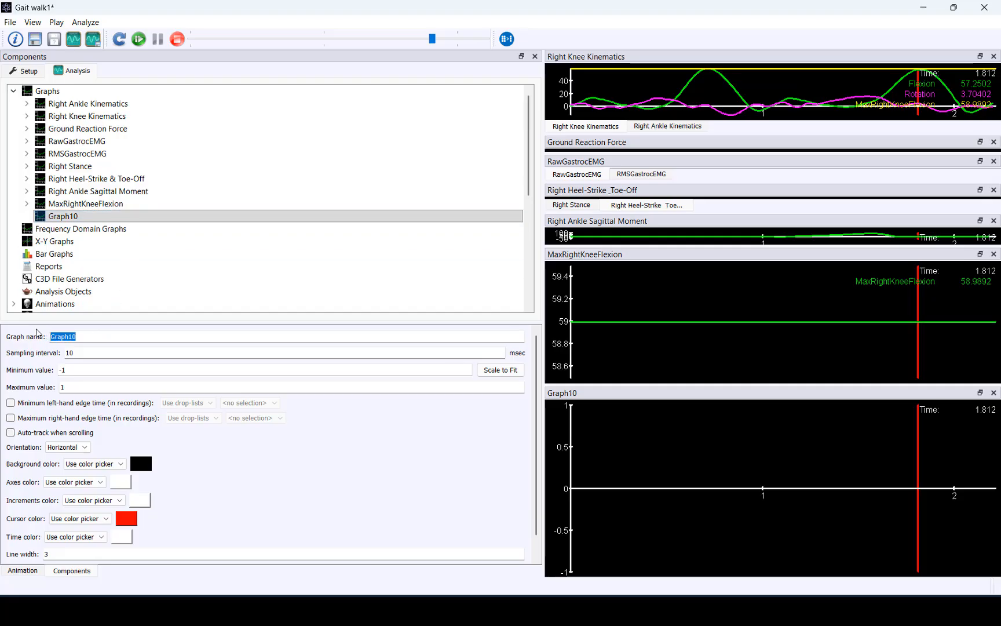
text(MaxRight)
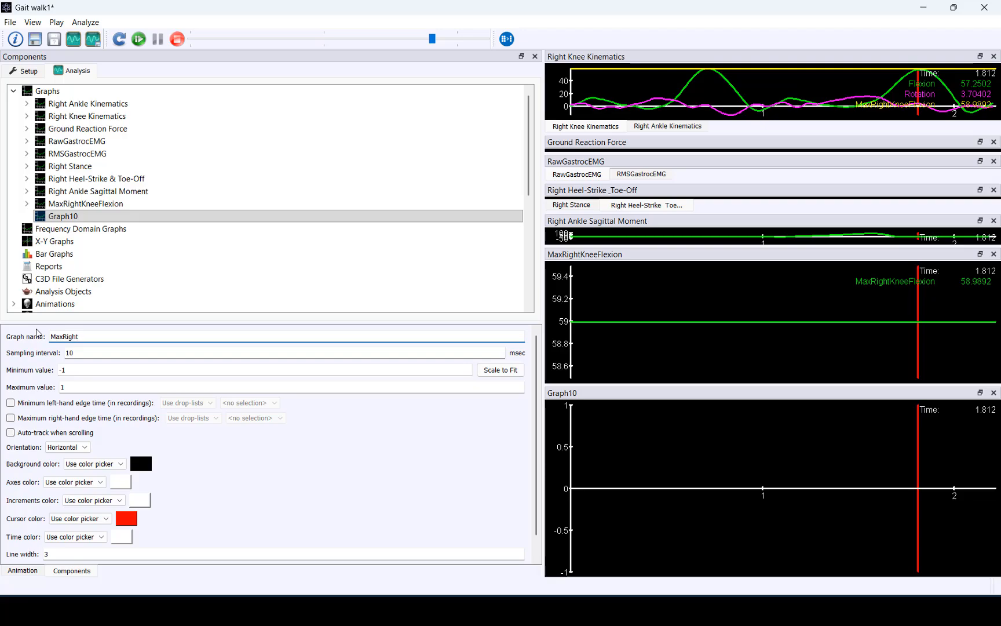
text(KneeFlexion)
Add a plot to the newly created MaxRightKneeFlexion graph, and expand that graph to list its plot.
click(87, 219)
right_click(88, 220)
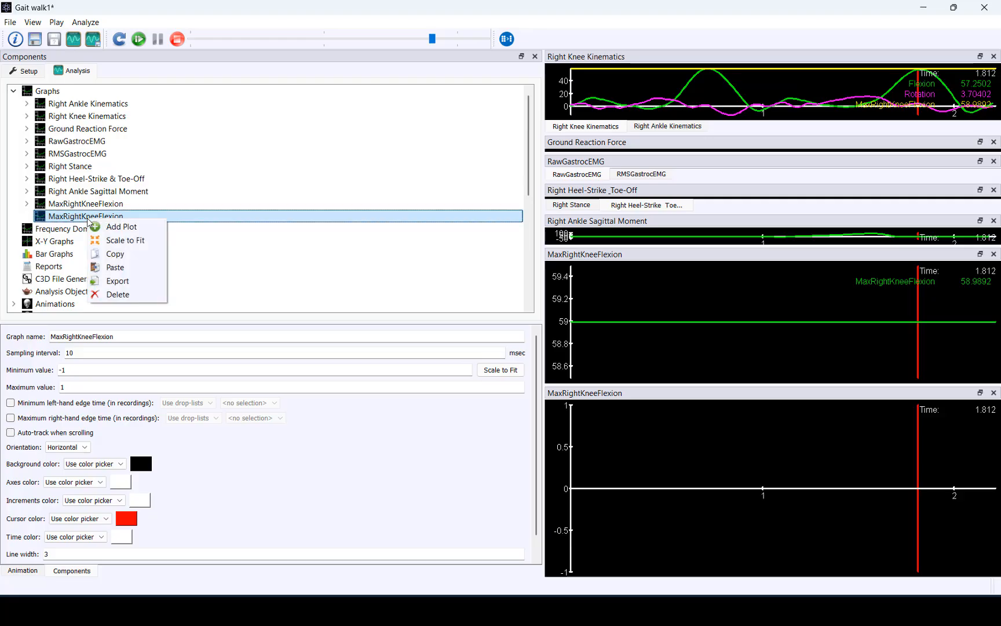
click(126, 230)
click(27, 216)
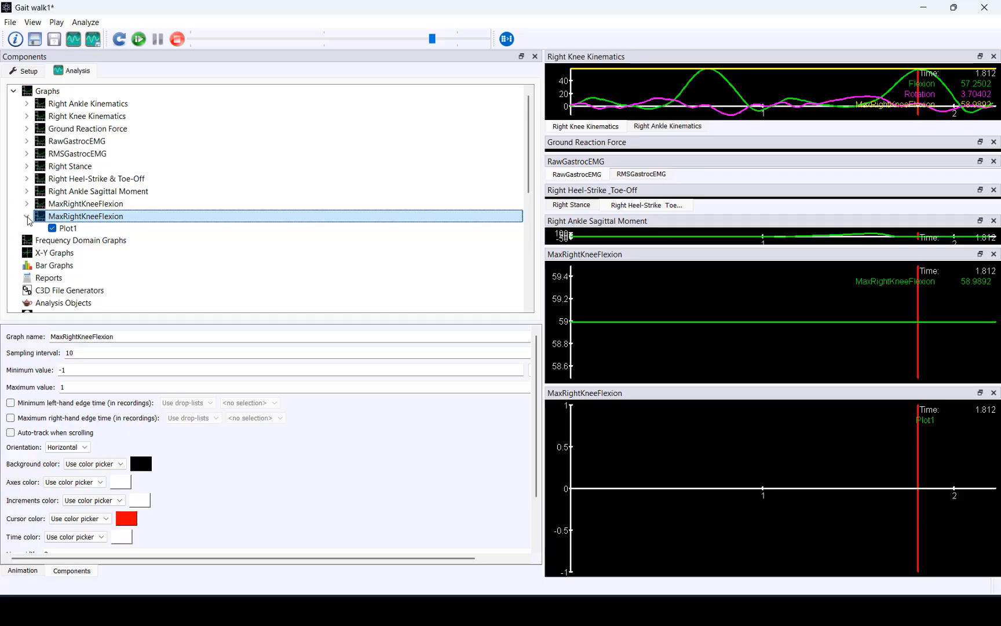
Assign the MaxRightKneeFlexion variable as the function of Plot1 in the second MaxRightKneeFlexion graph, and scale that graph to fit.
click(67, 228)
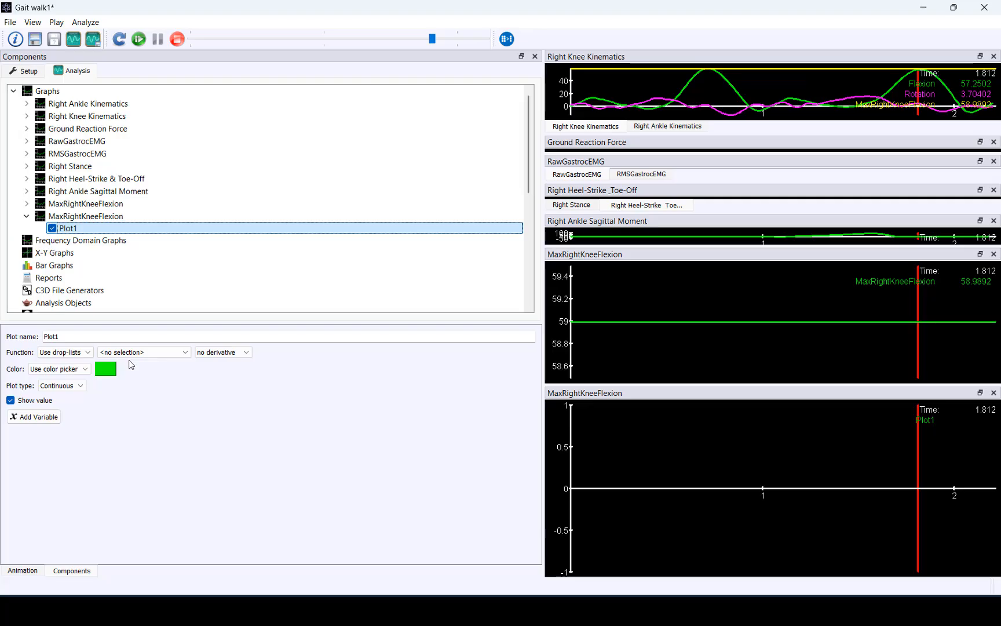
click(146, 352)
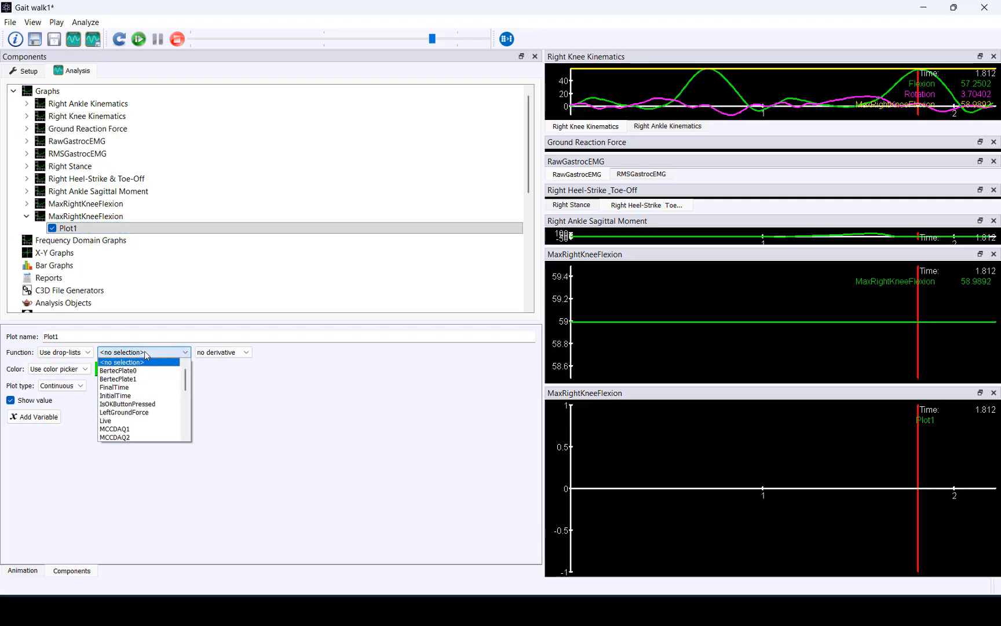
scroll(149, 392, down, 2)
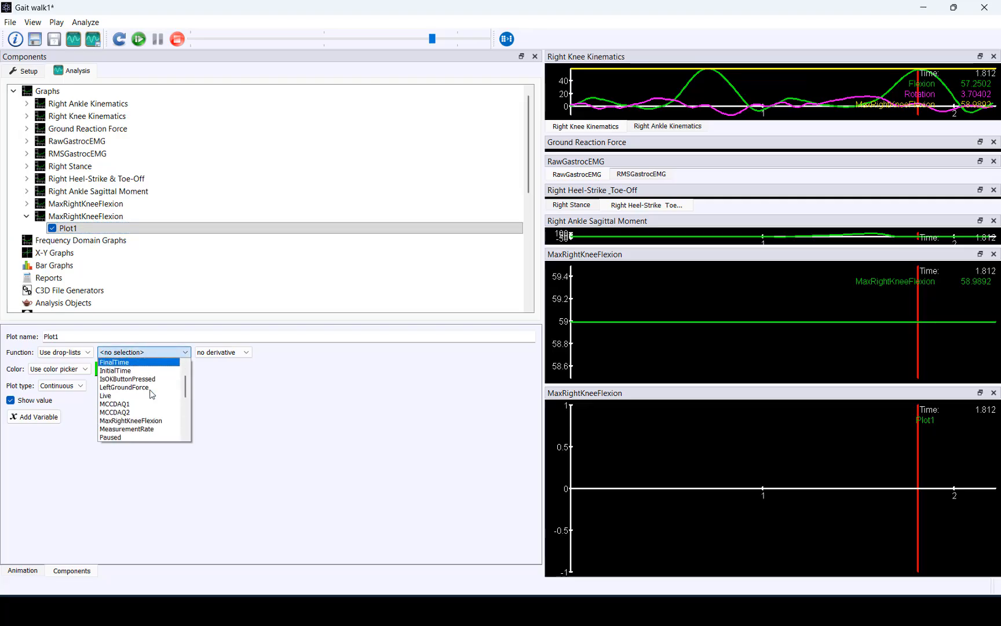
click(139, 420)
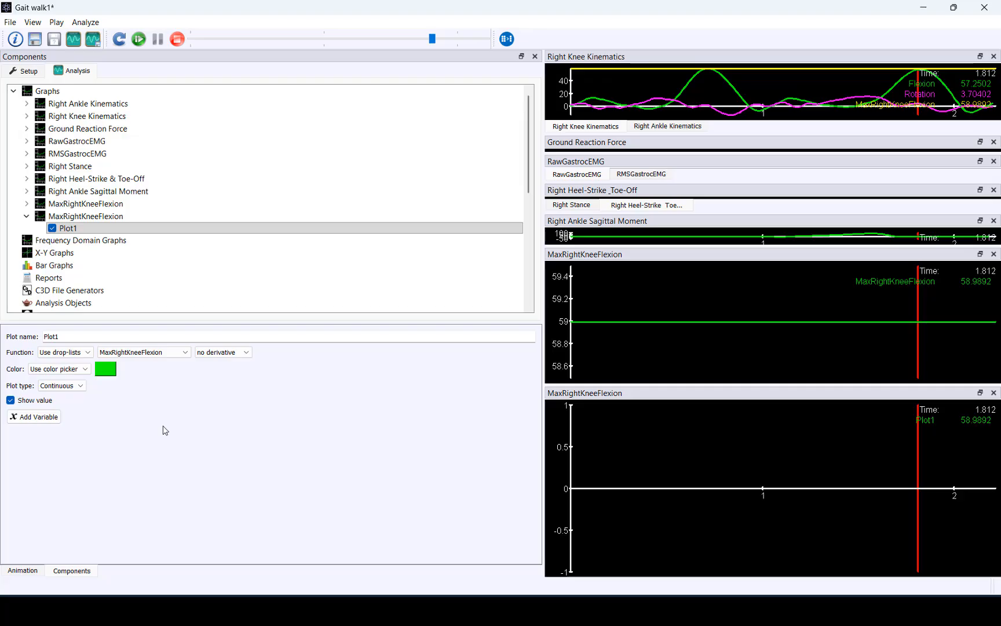
right_click(129, 221)
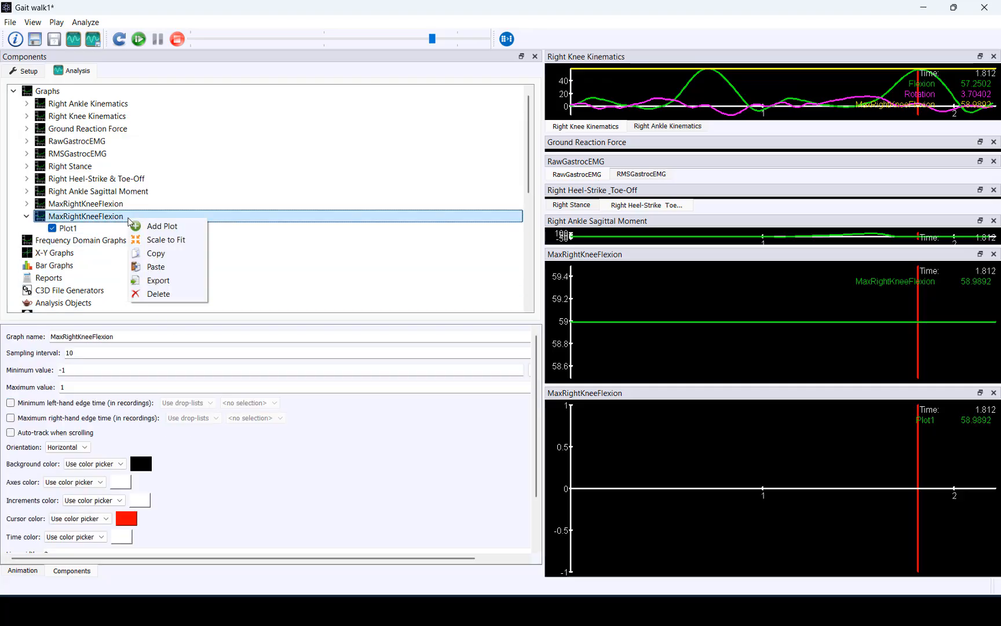
click(156, 240)
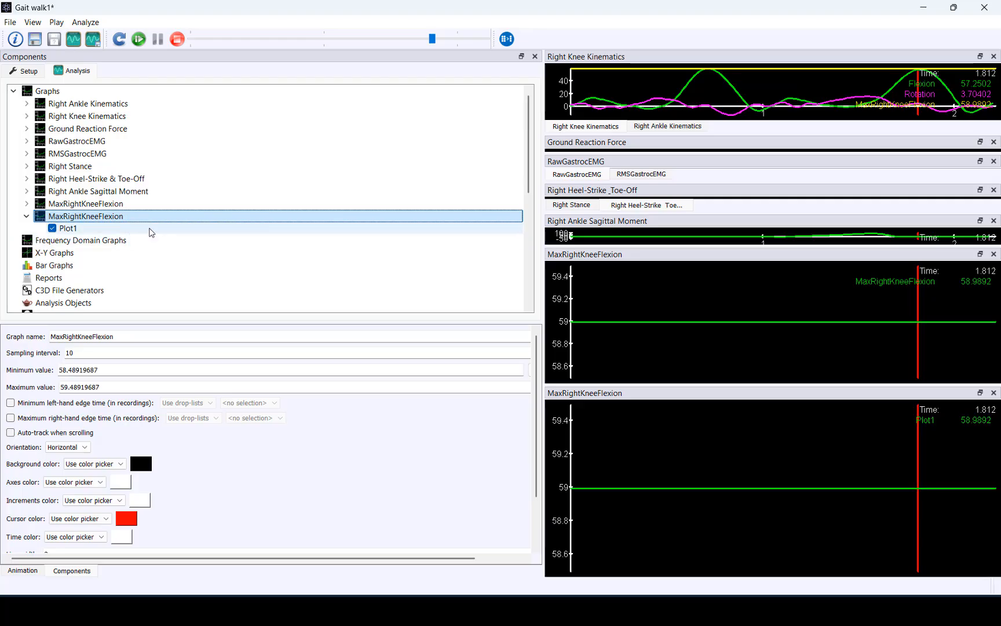
Change Plot1's color to orange (#ff5500) and its plot type to Discrete.
click(150, 229)
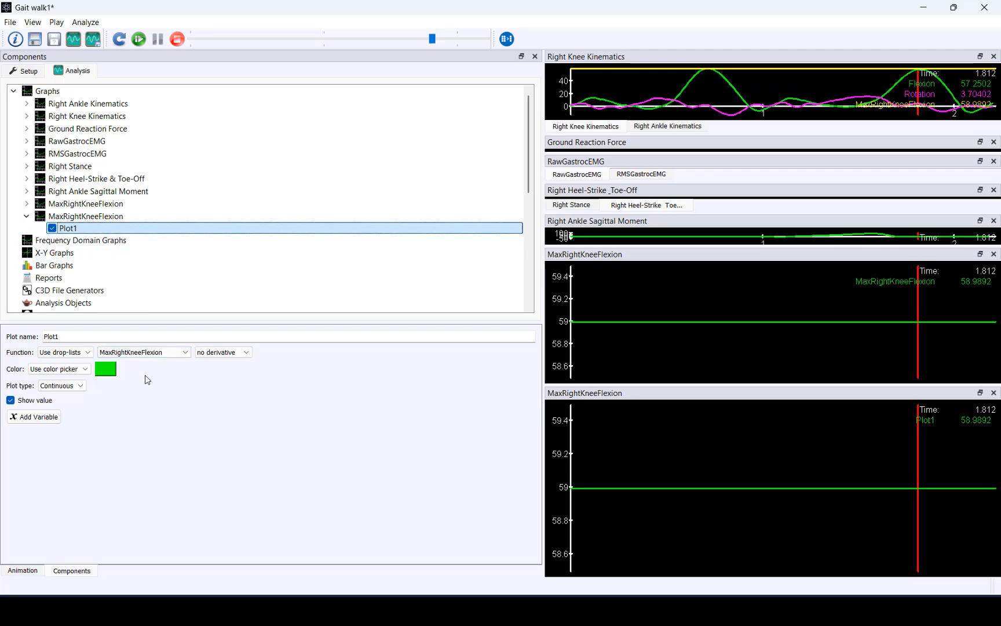
click(107, 370)
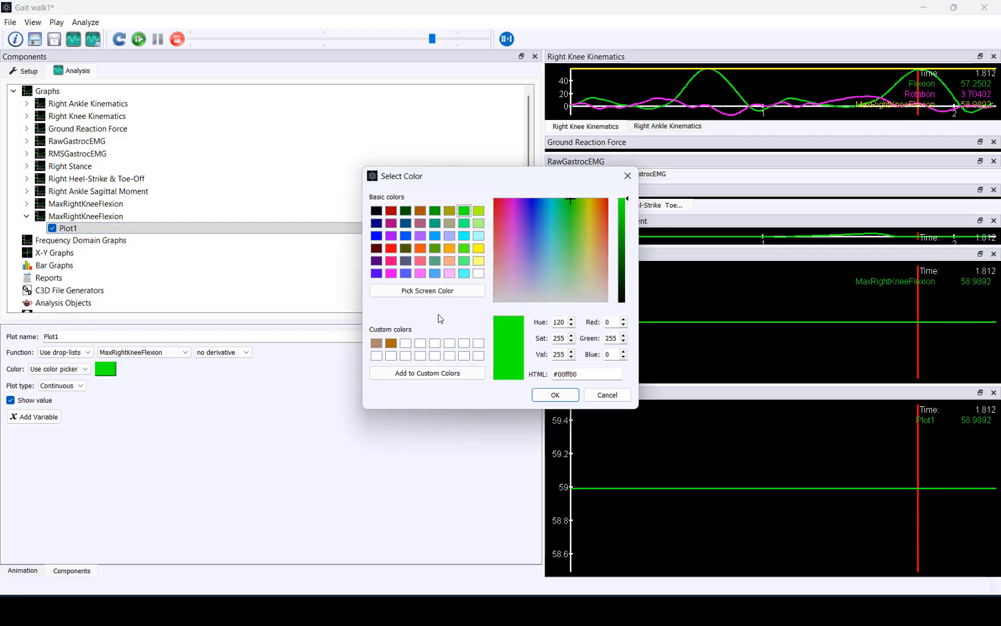
click(421, 249)
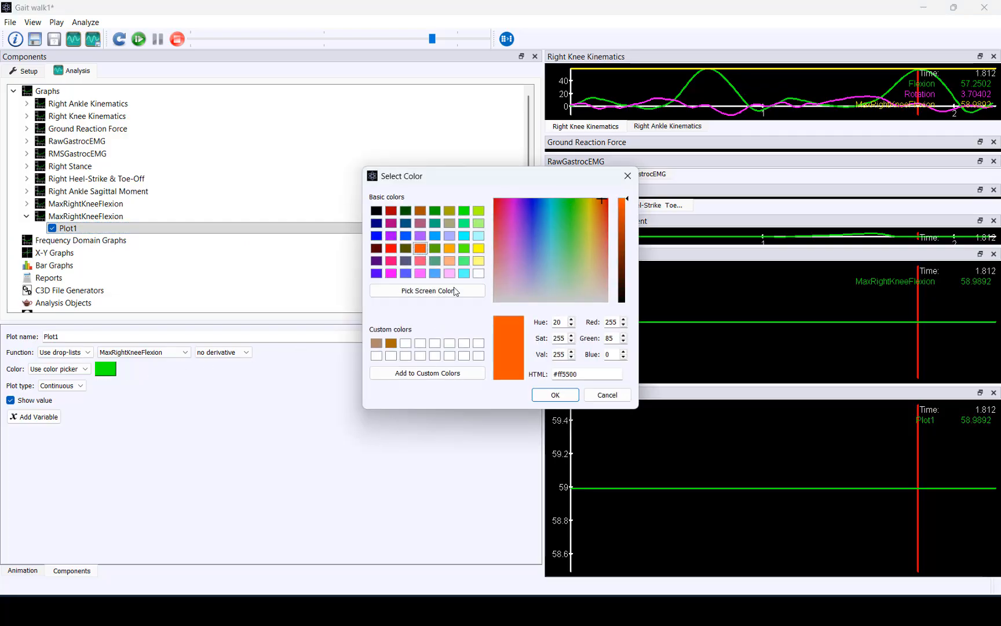
click(548, 397)
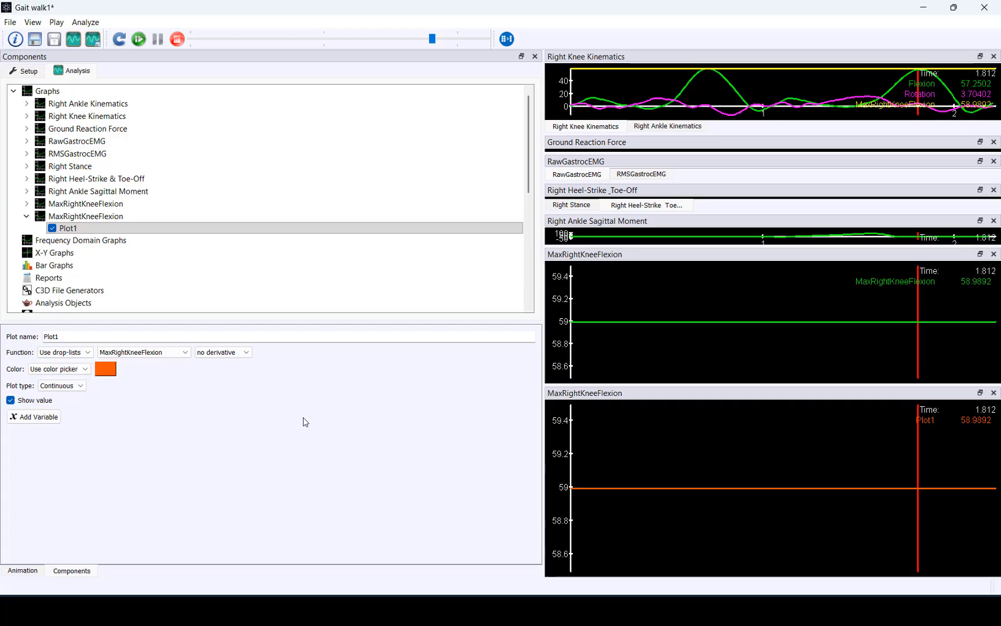
click(82, 389)
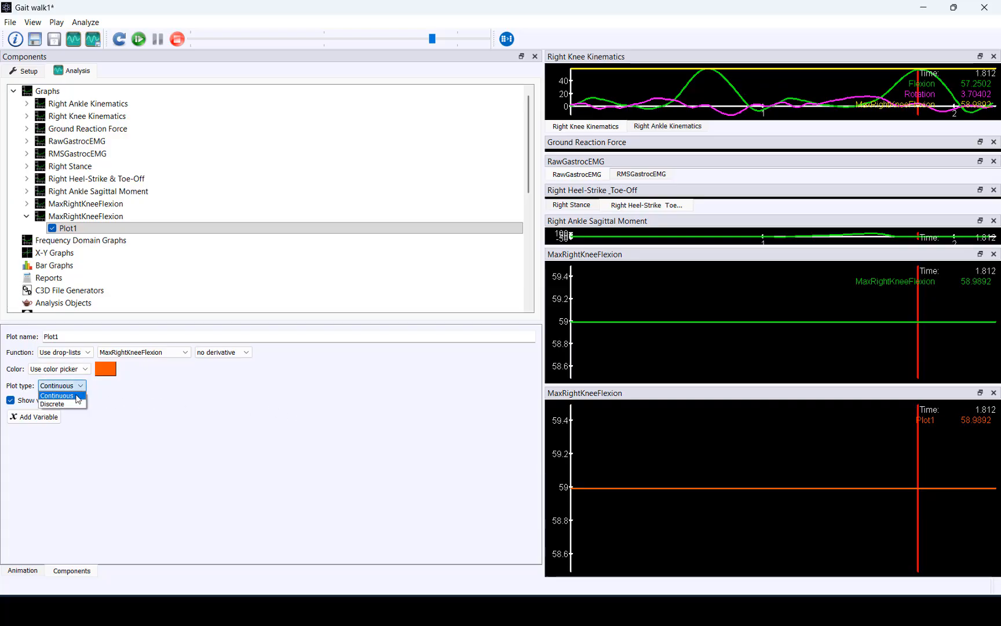
click(78, 406)
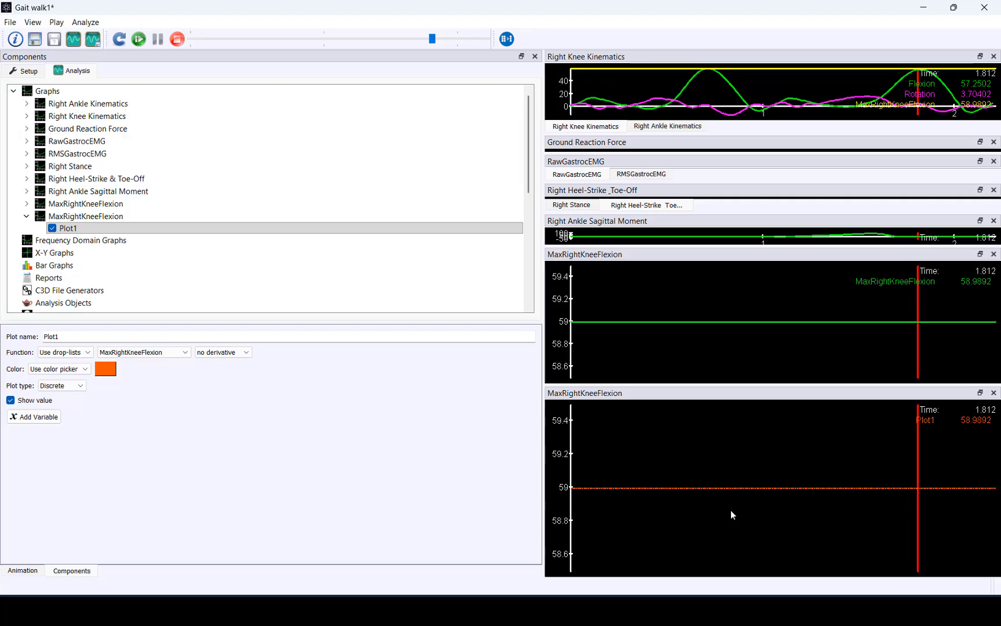
scroll(754, 494, up, 10)
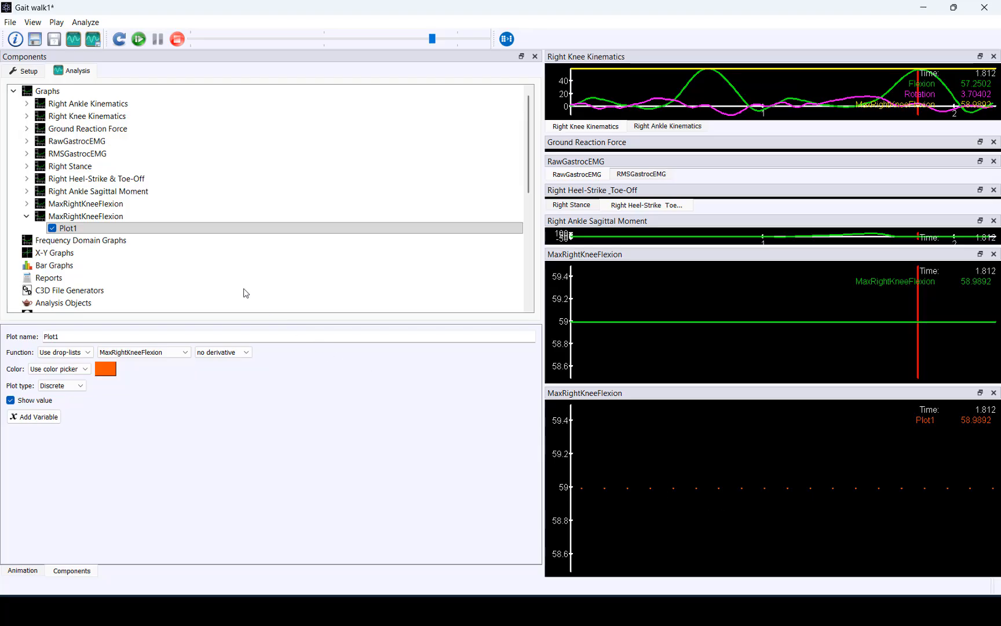
Set the sampling interval of the second MaxRightKneeFlexion graph to 100.
click(160, 218)
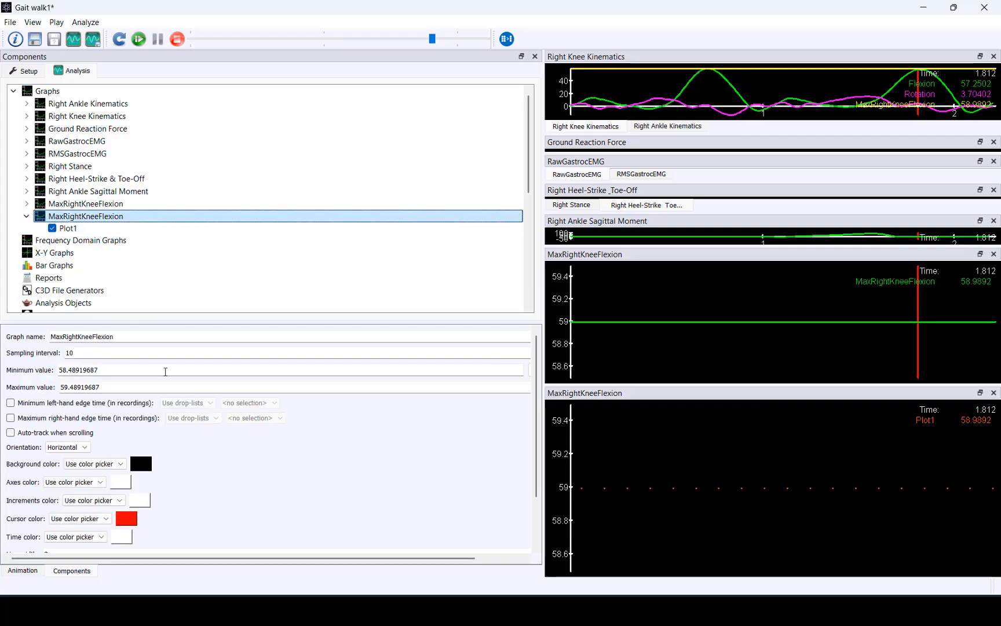
double_click(73, 353)
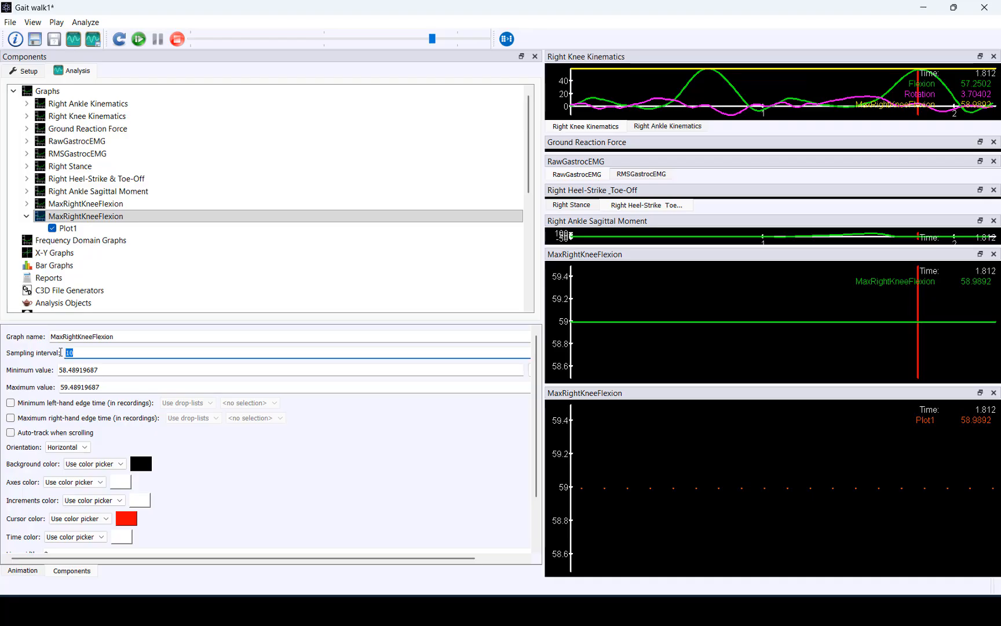
text(100)
key(Return)
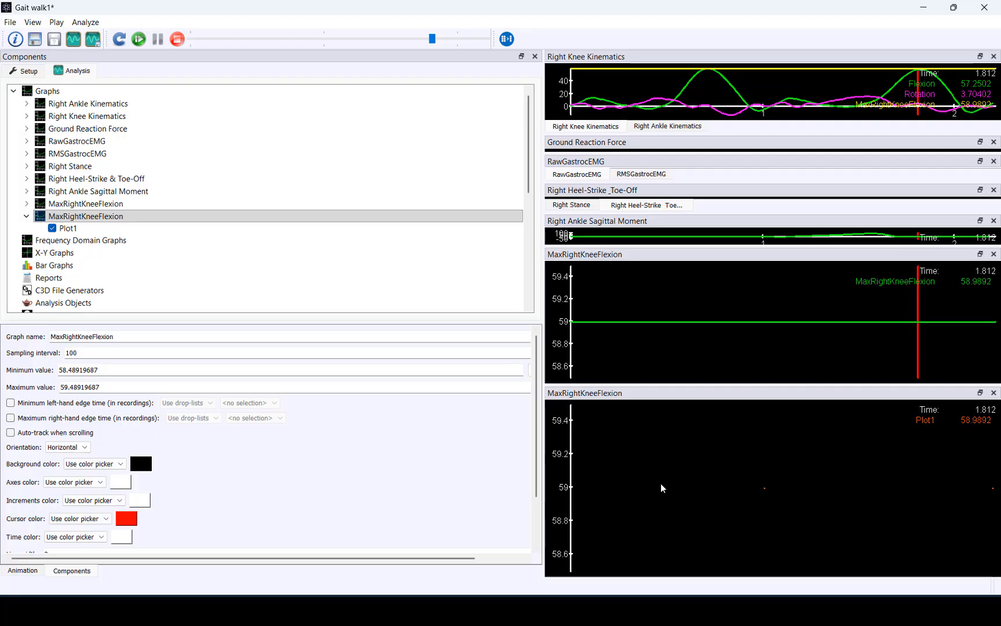
scroll(660, 483, down, 2)
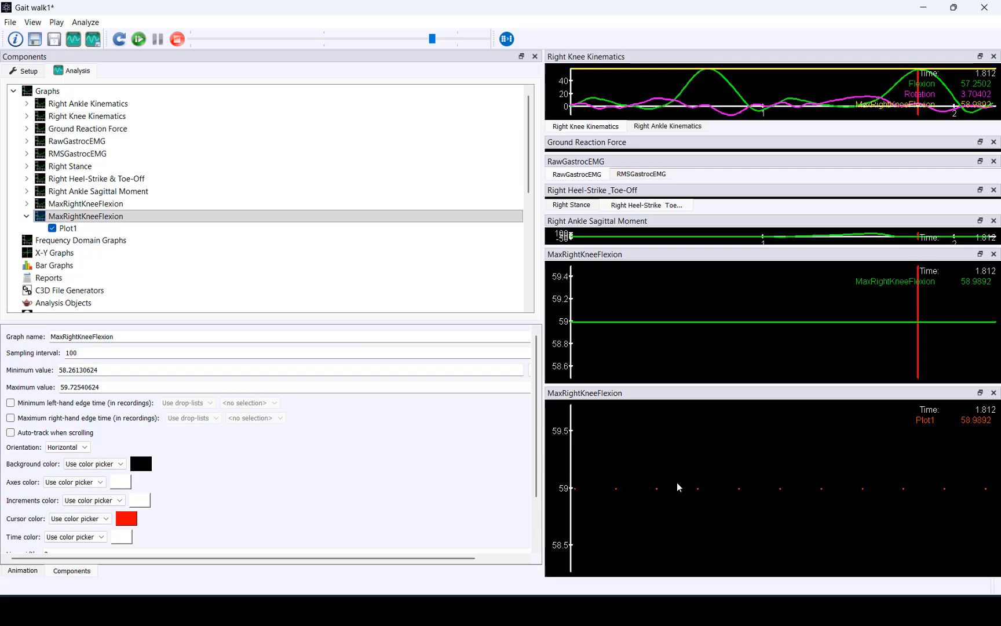
Create an analysis variable from Plot1 and show its settings under Analysis Variables.
click(267, 234)
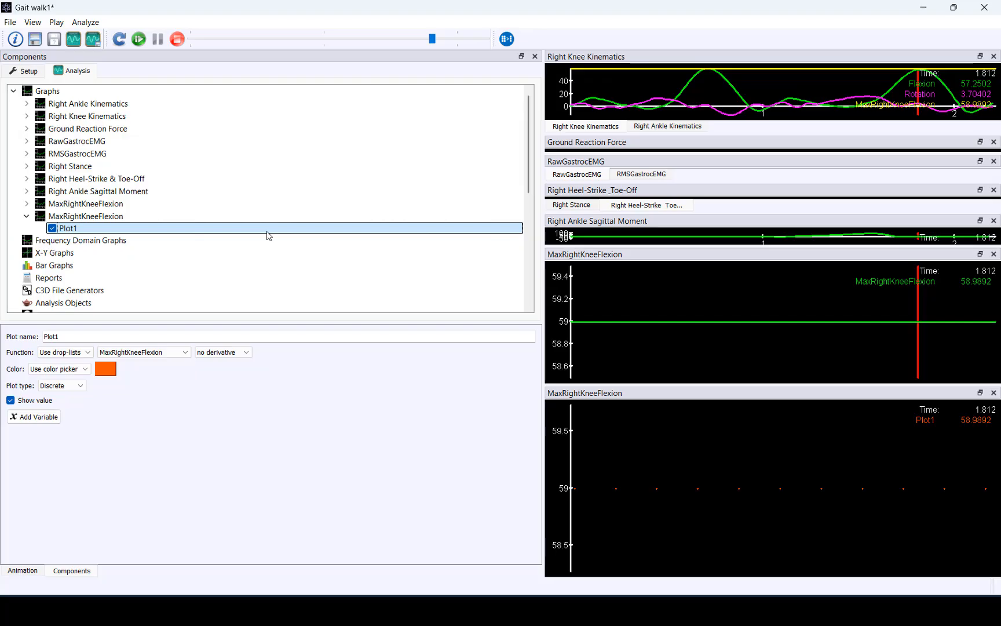
click(45, 419)
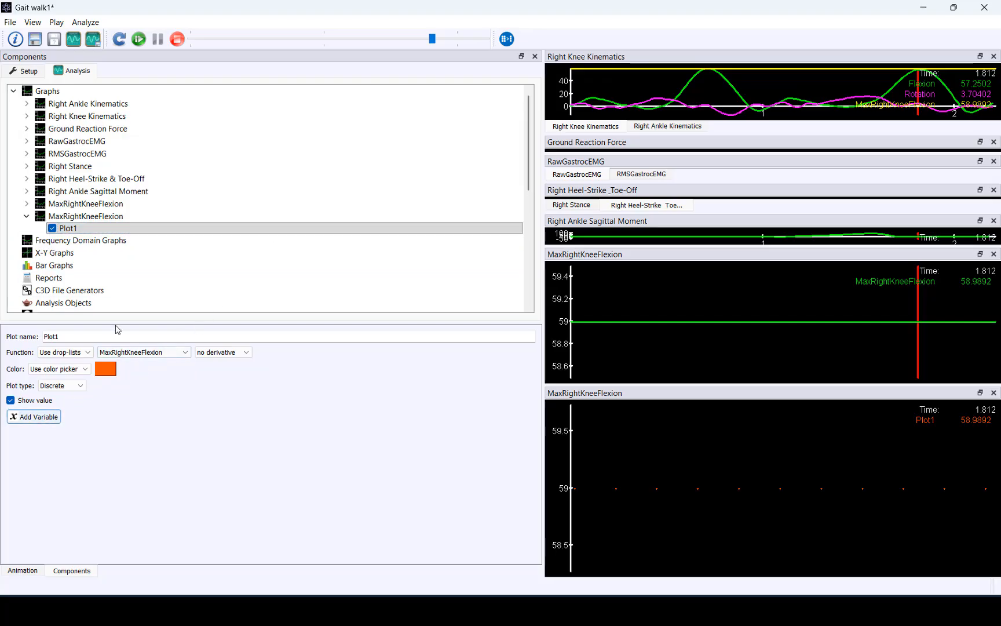
scroll(181, 266, down, 6)
scroll(183, 267, down, 1)
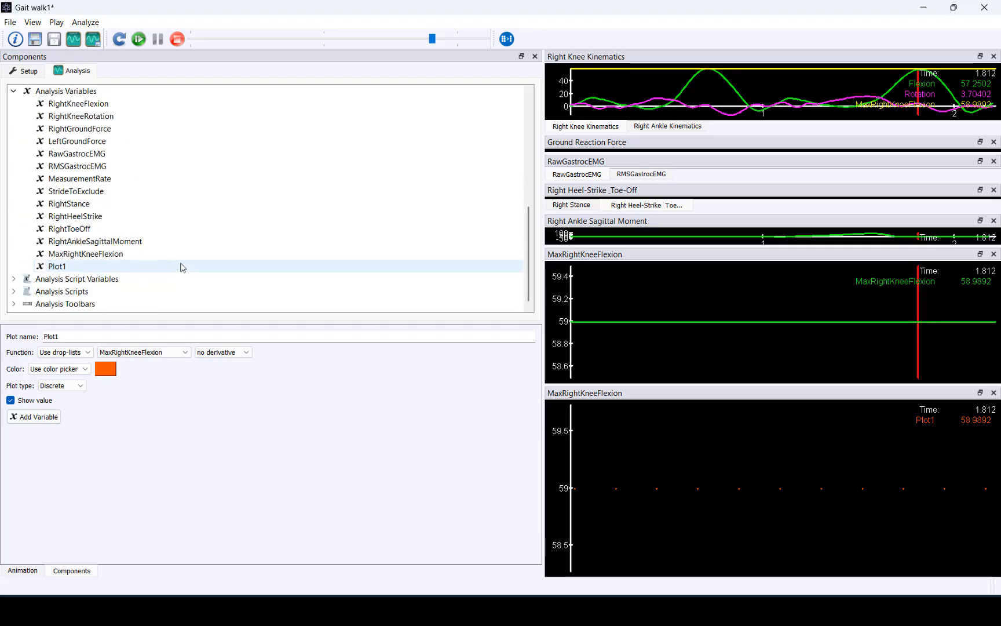
click(182, 267)
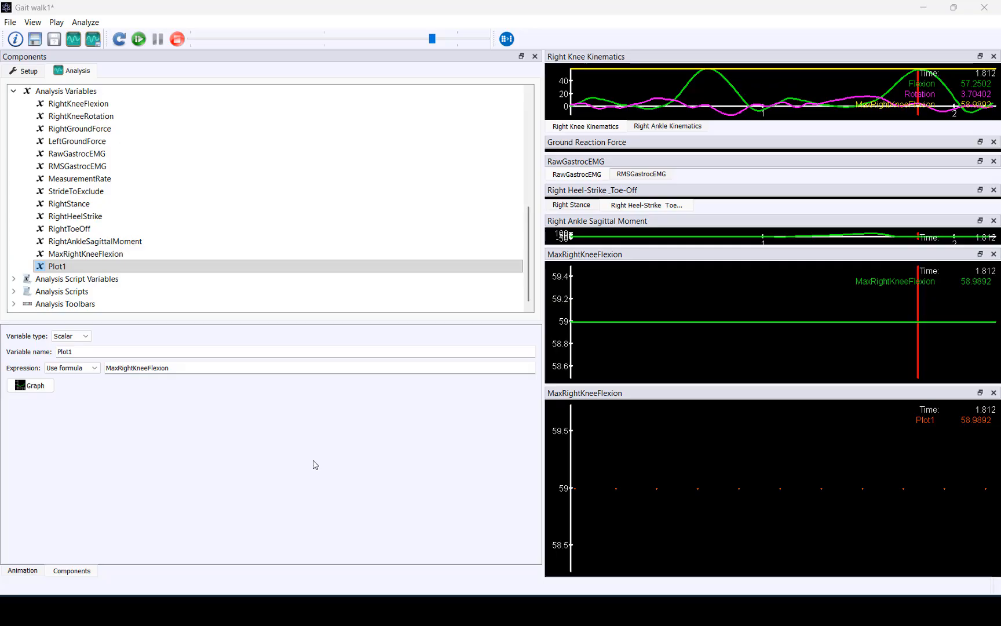
Add a new bar graph under Bar Graphs and display its settings.
scroll(127, 193, up, 3)
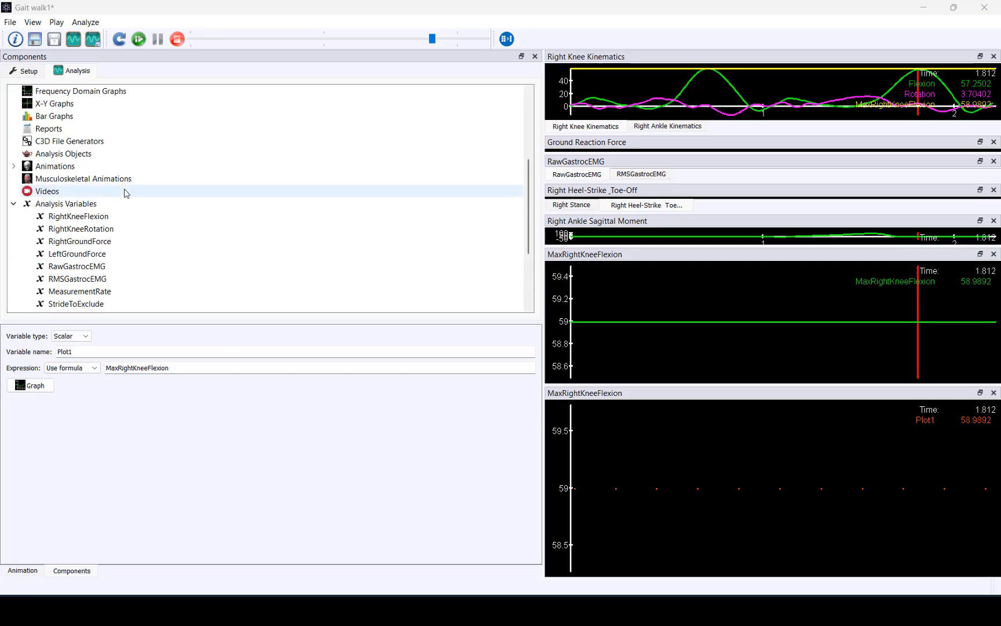
scroll(127, 193, up, 3)
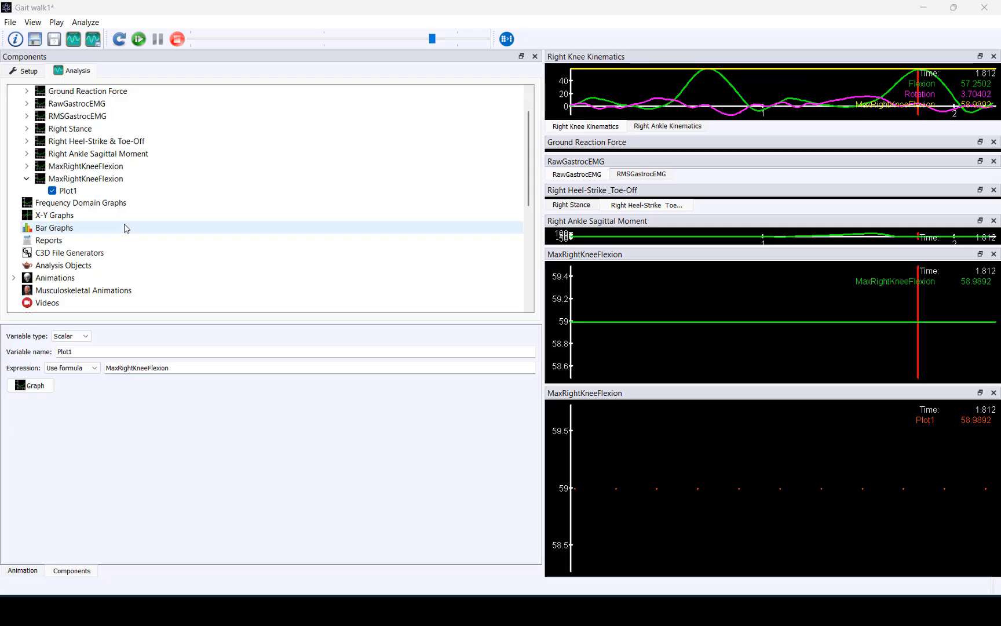
right_click(125, 228)
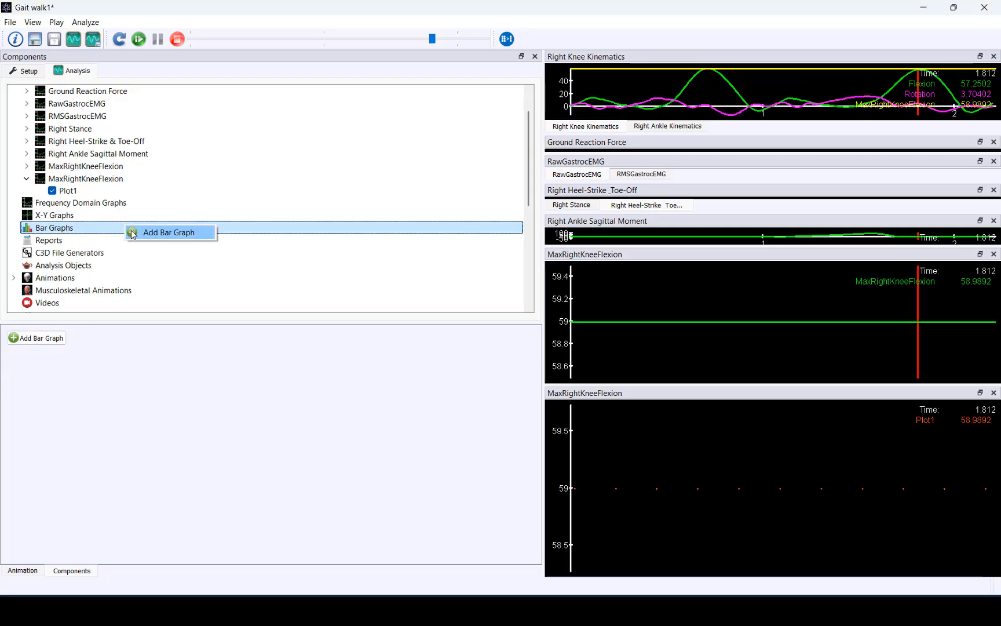
click(132, 233)
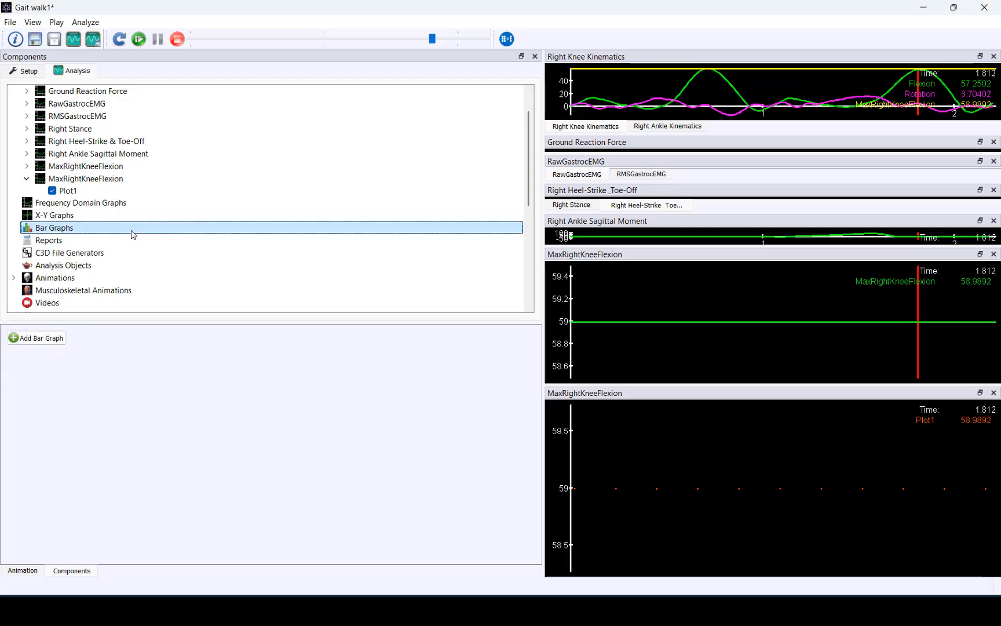
click(13, 227)
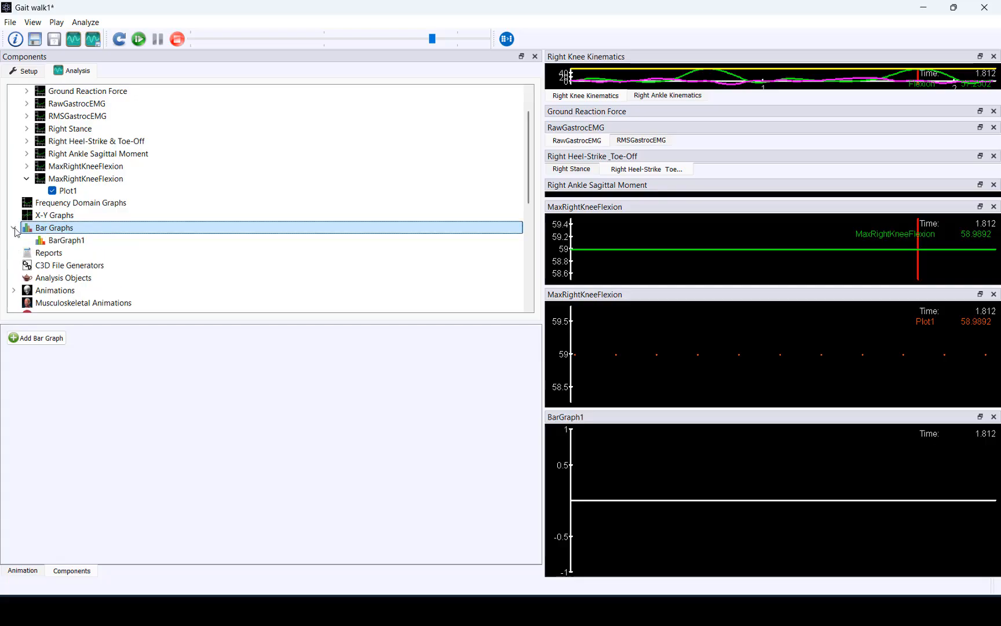
click(103, 244)
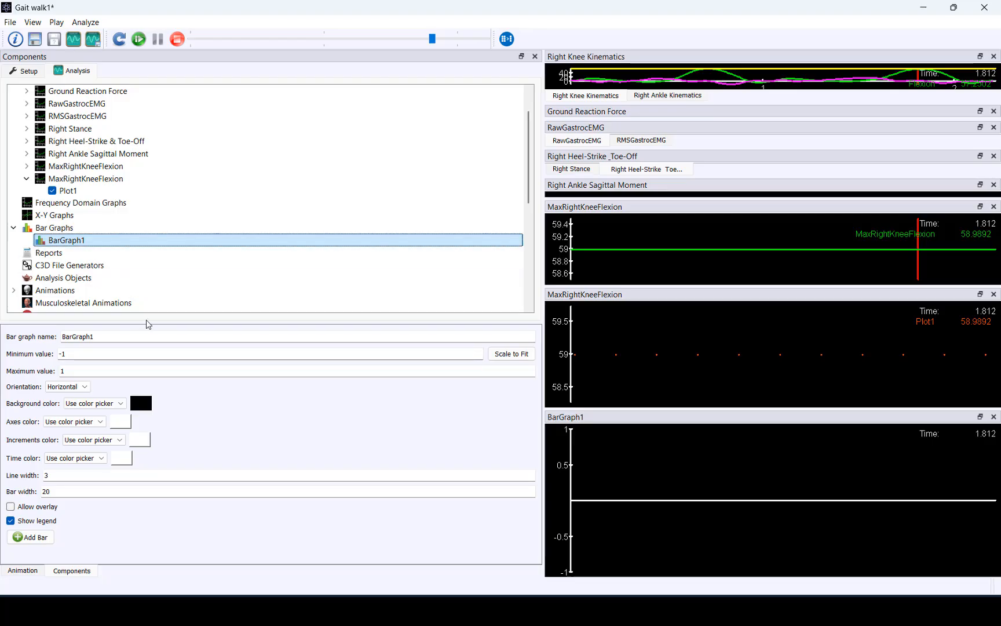
Enlarge the settings area and add two bars to the new bar graph.
drag(146, 320, 154, 256)
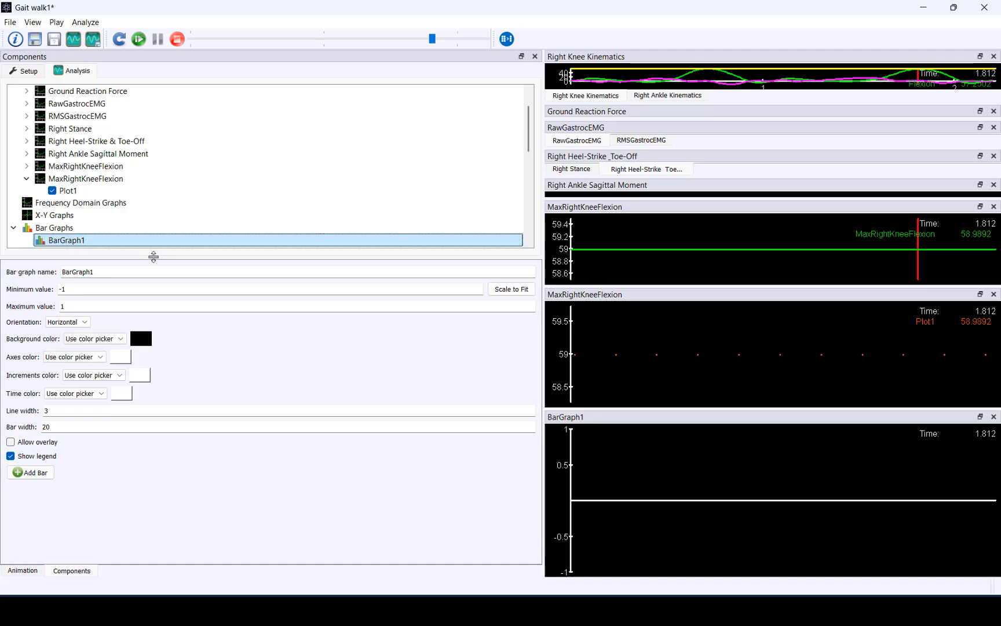
right_click(147, 241)
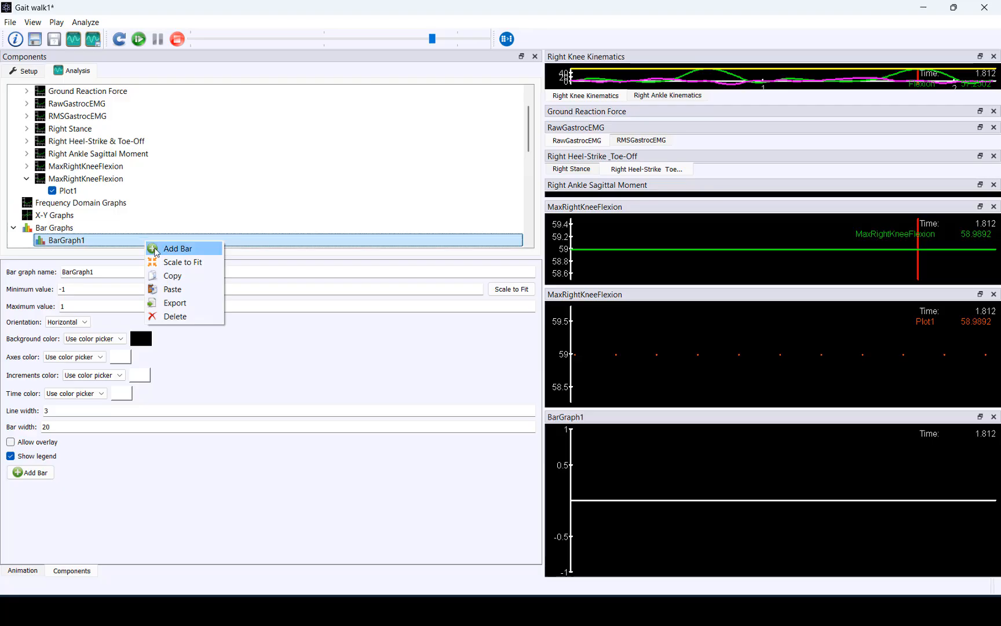
click(156, 249)
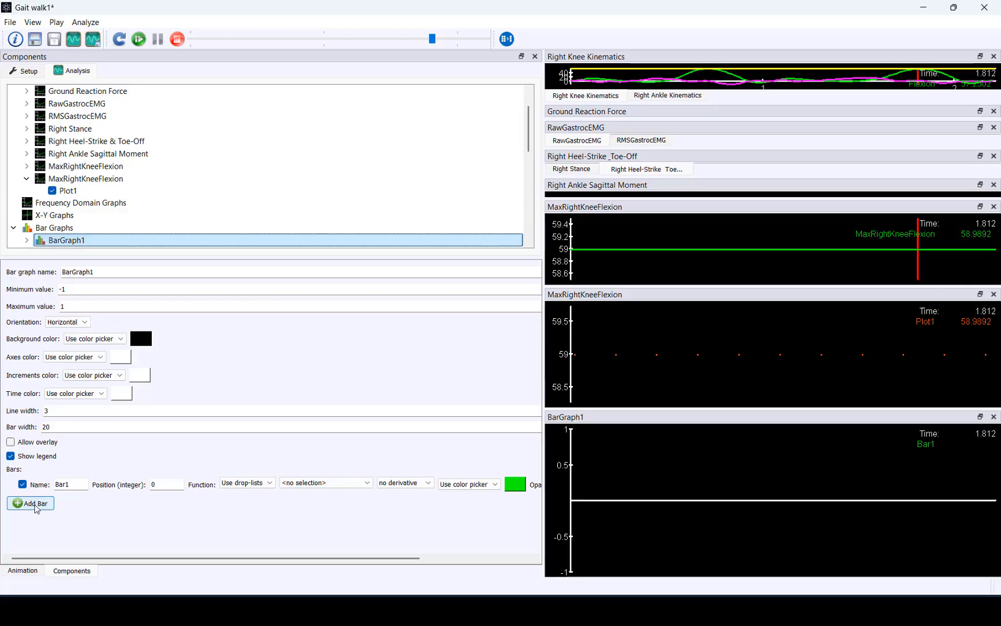
click(32, 503)
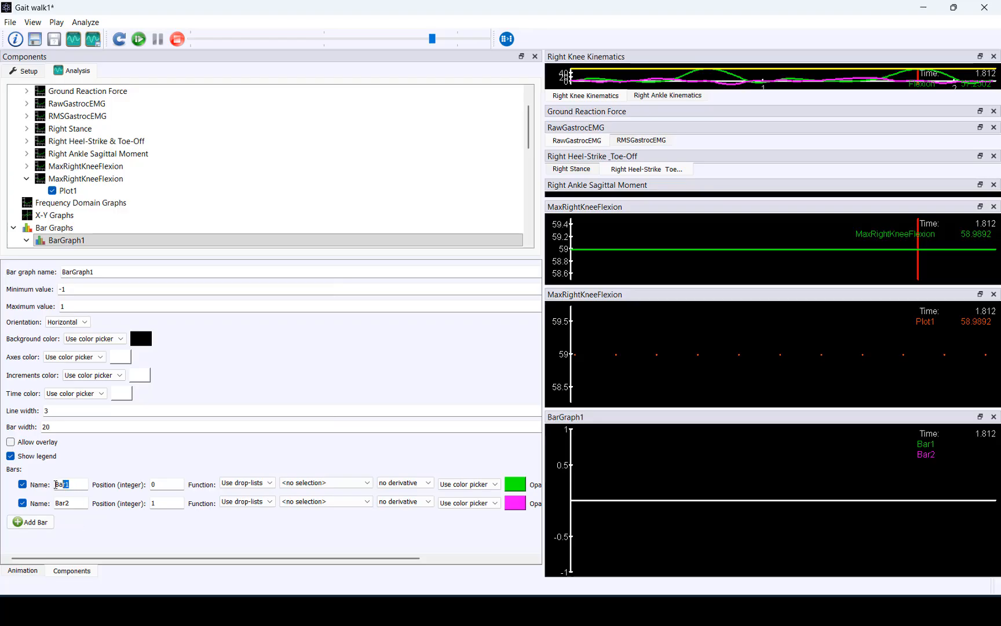
Name the bar graph's first bar RightKneeFlexion and assign the RightKneeFlexion variable as its function.
double_click(54, 484)
text(Right)
text(K)
text(nee)
text(F)
text(lexion)
click(312, 484)
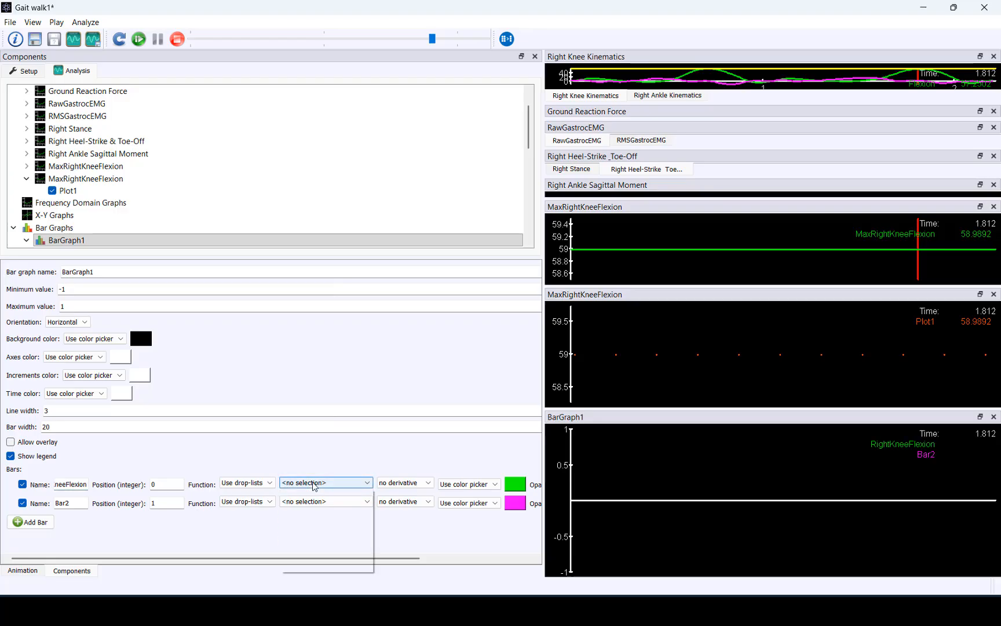
scroll(318, 506, down, 3)
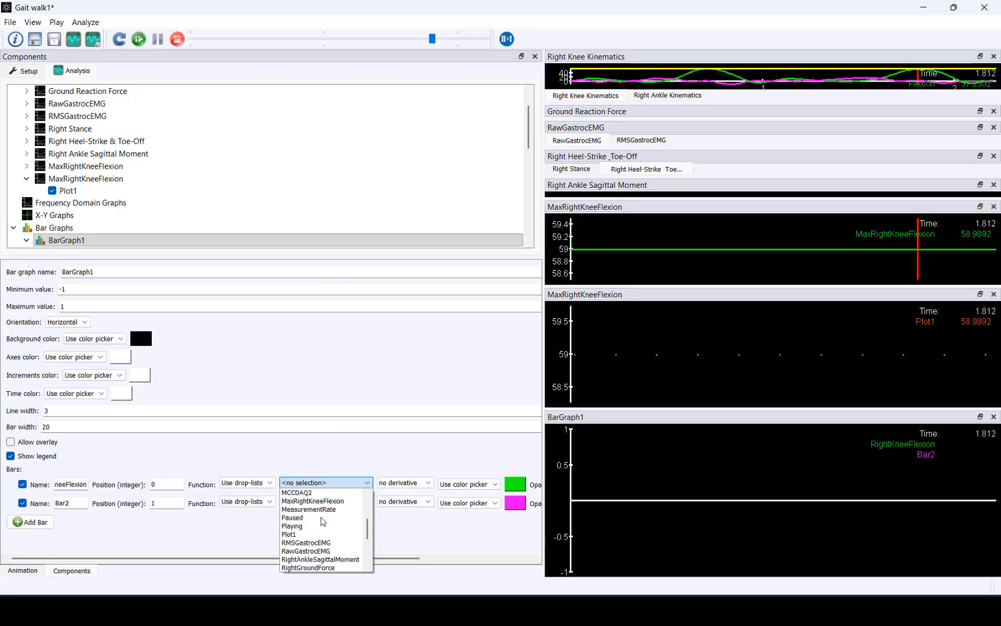
scroll(335, 535, down, 1)
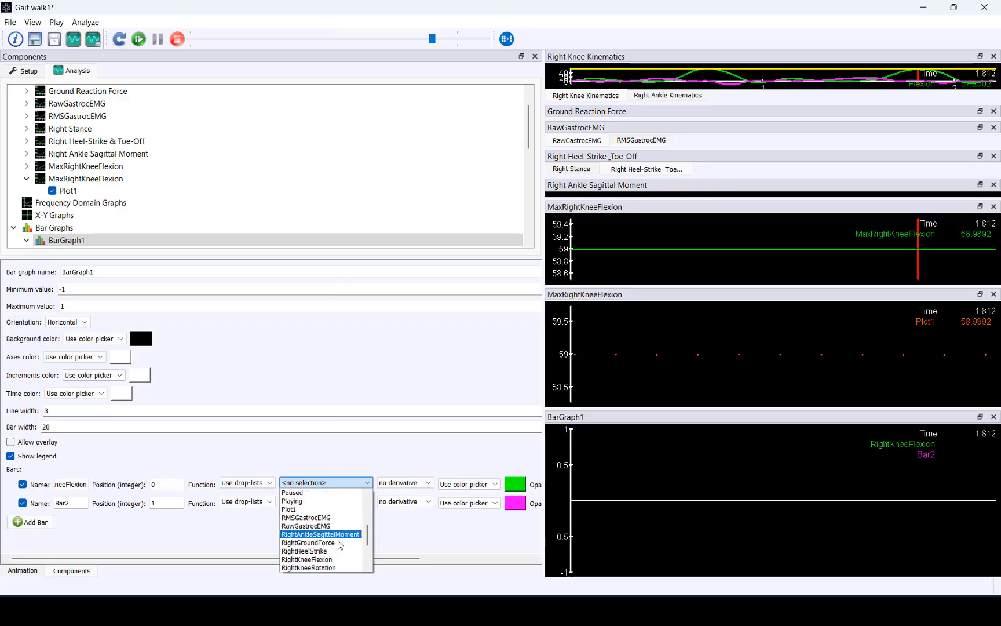
click(342, 559)
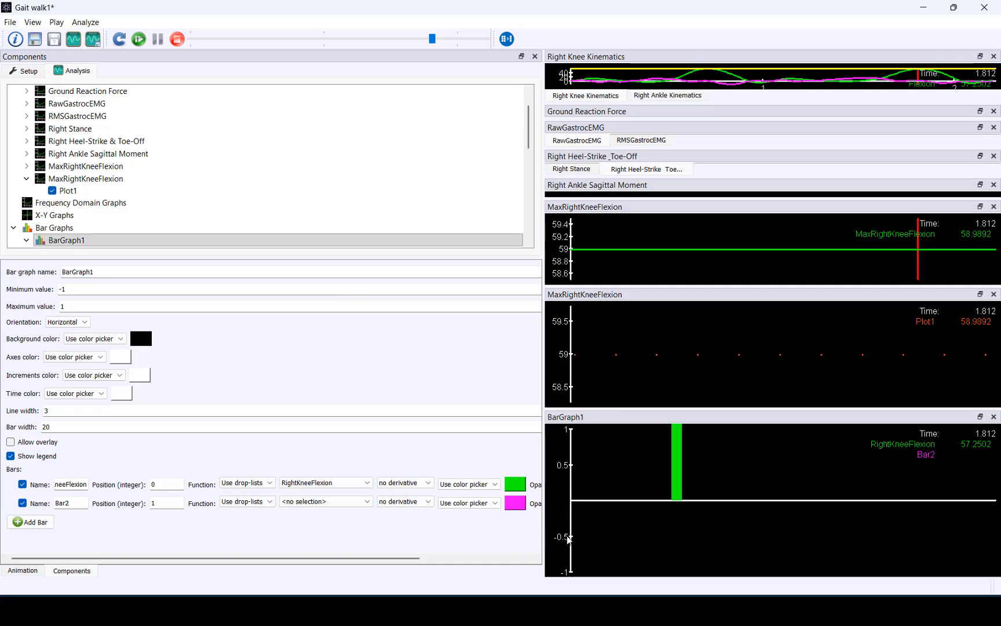
Scale the bar graph to fit its data and move the playback position back to about 1.671 s.
right_click(614, 530)
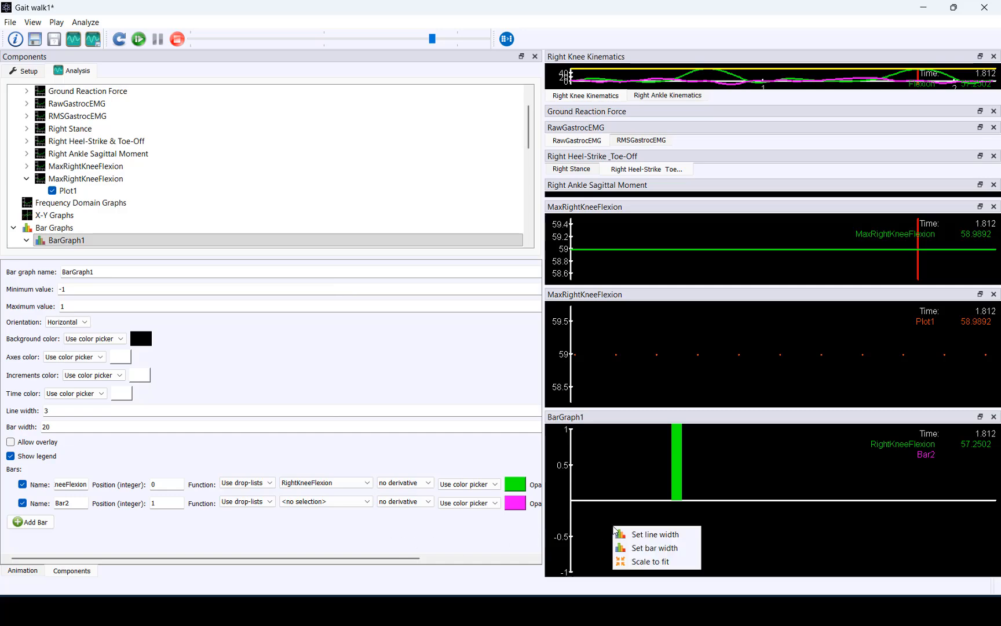
click(636, 561)
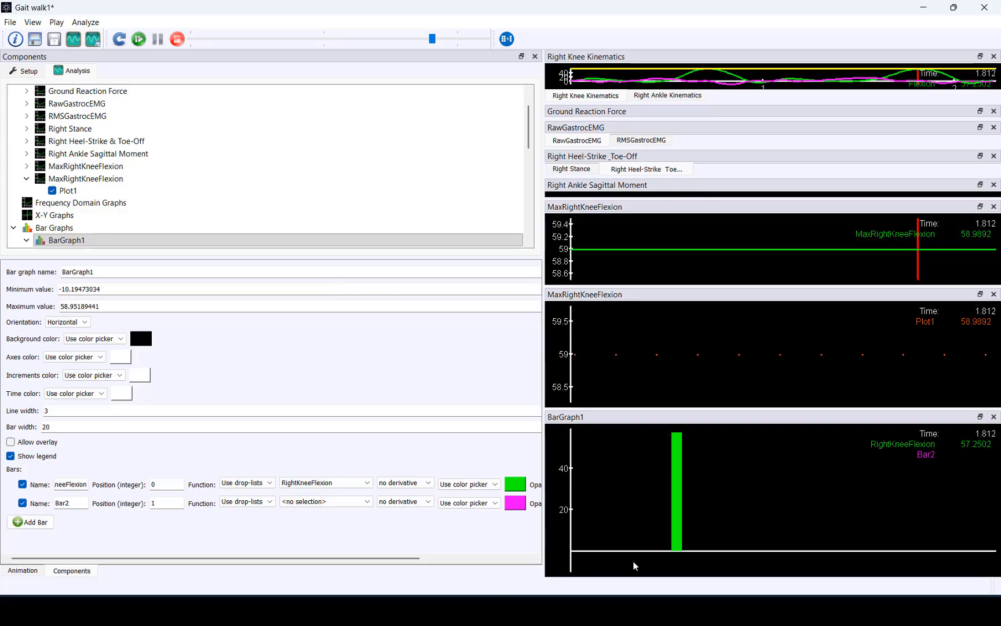
mouse_move(432, 39)
mouse_down()
mouse_move(233, 38)
mouse_move(173, 20)
mouse_move(417, 41)
mouse_up()
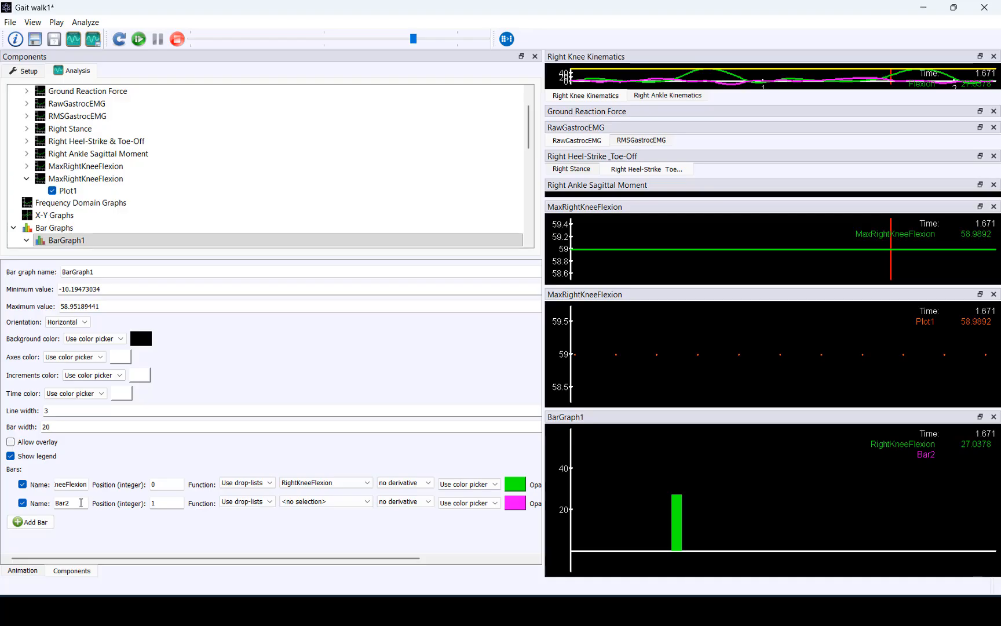
Name the bar graph's second bar Threshold and define its function with a formula of 50.
drag(81, 502, 48, 504)
text(Thres)
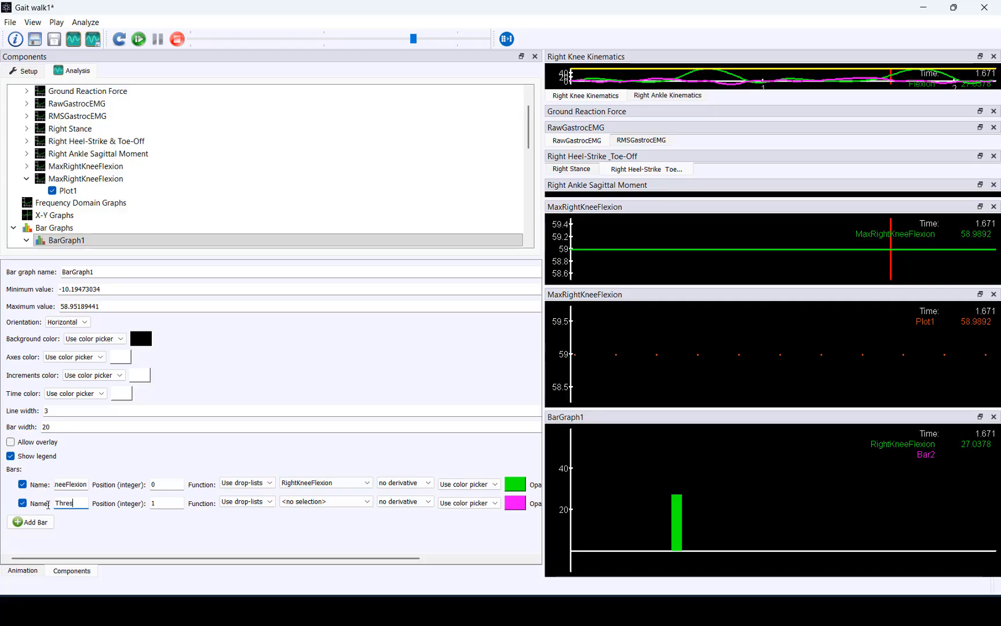
text(hold)
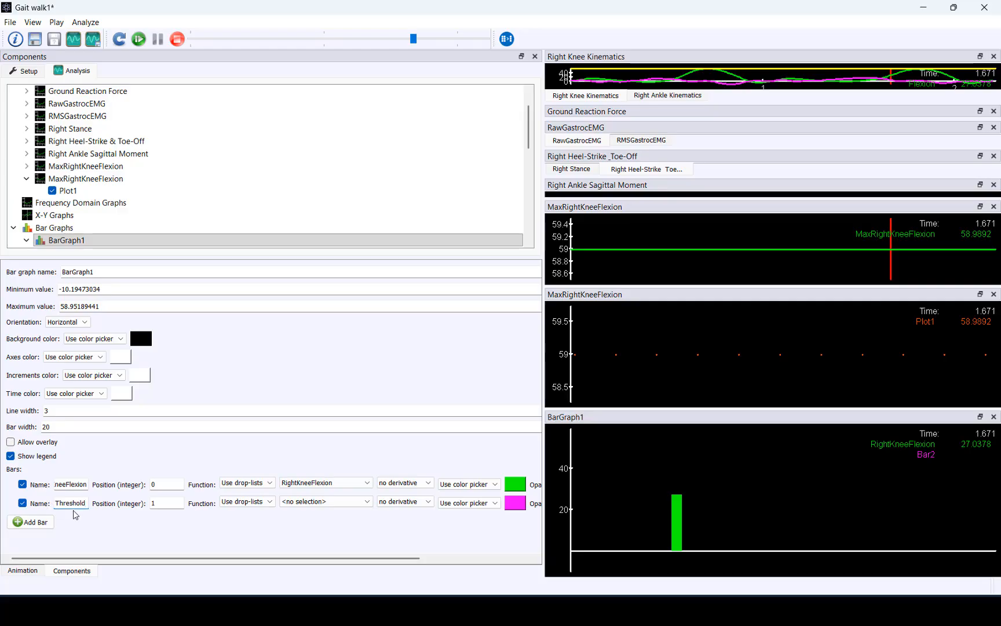
click(165, 526)
click(244, 502)
click(261, 520)
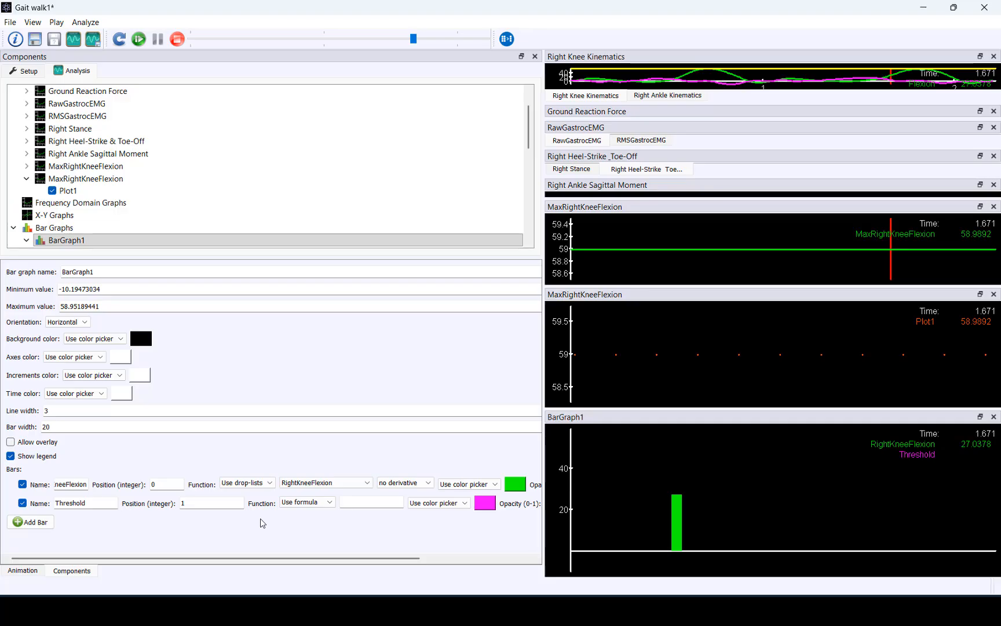
click(364, 507)
text(50)
key(Return)
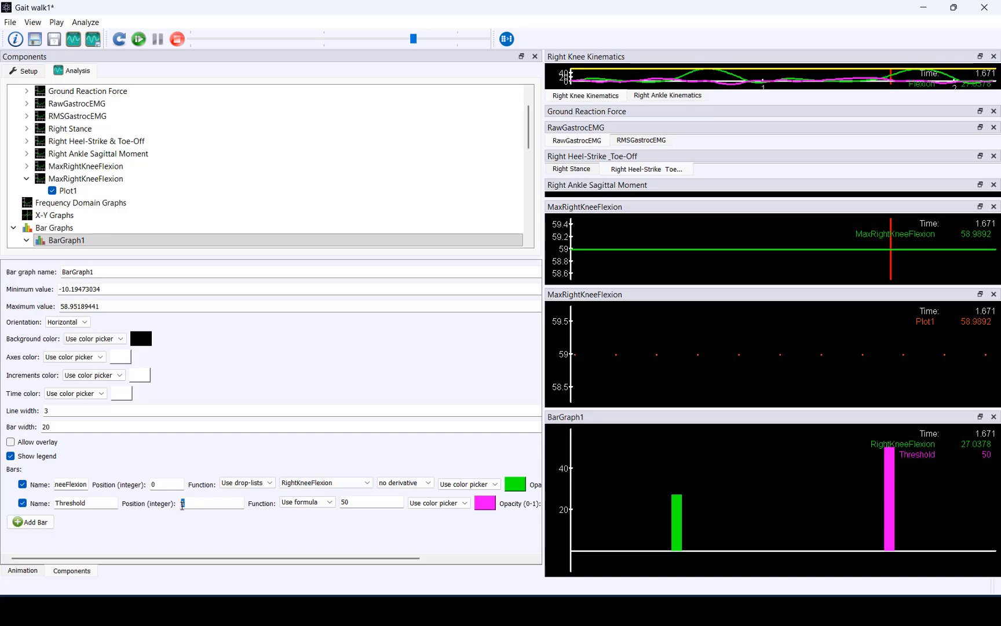
Set the Threshold bar's position to 0 and move the playback position to about 0.504 s.
text(0)
key(Return)
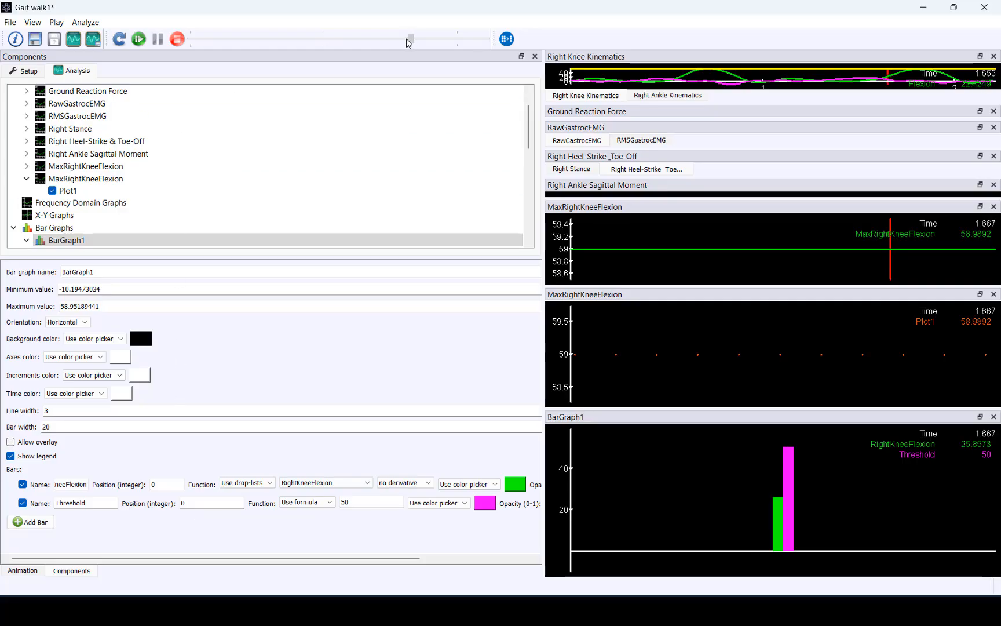
drag(413, 39, 259, 38)
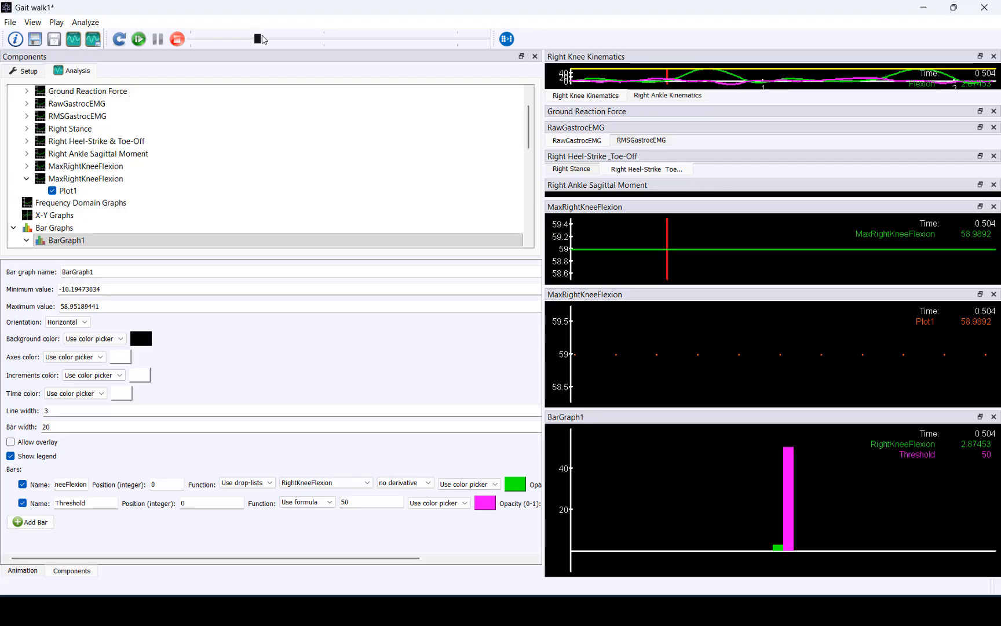
Allow bar overlay, set the Threshold bar's opacity to 0.5, and scrub playback to about 1.936 s.
click(12, 443)
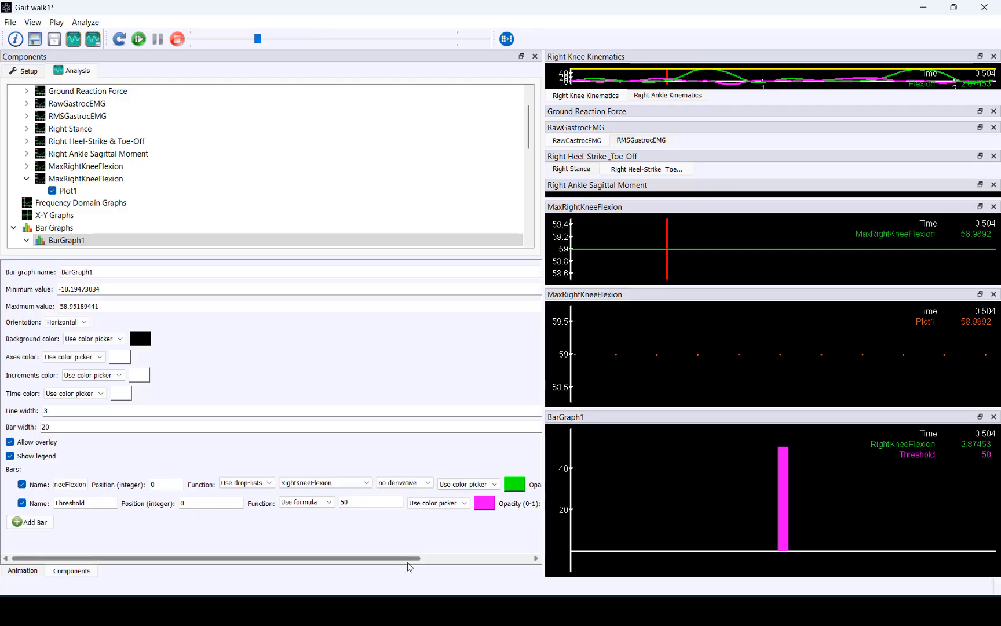
scroll(407, 562, right, 5)
double_click(442, 504)
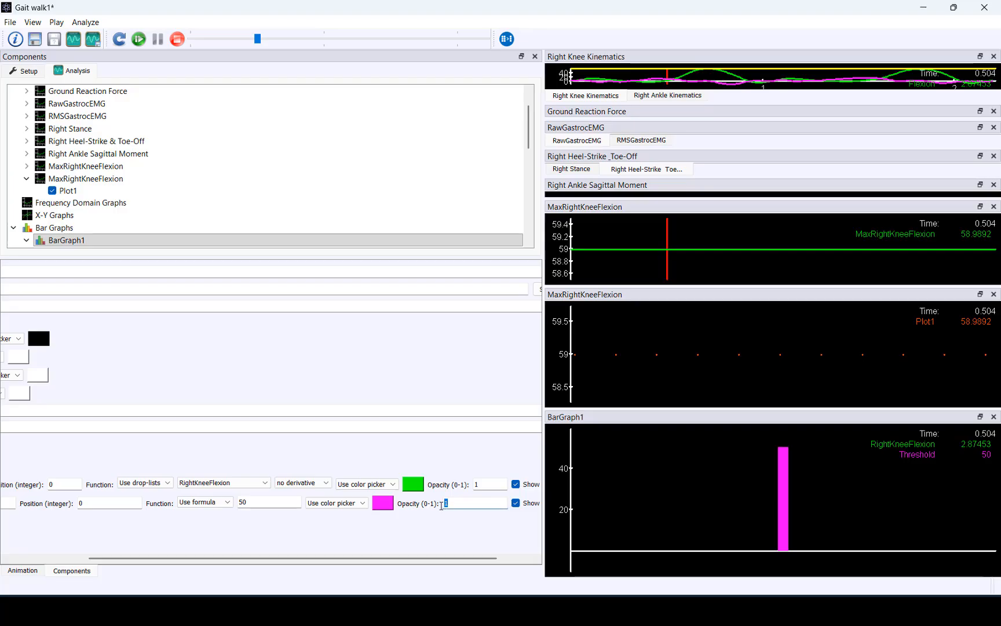
text(0.5)
click(438, 530)
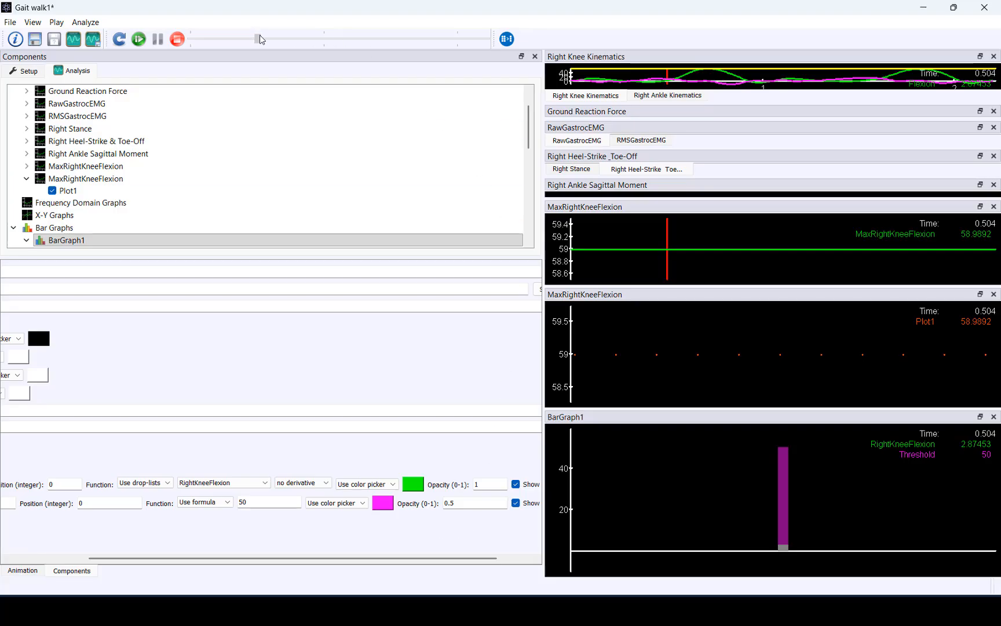
drag(261, 39, 453, 62)
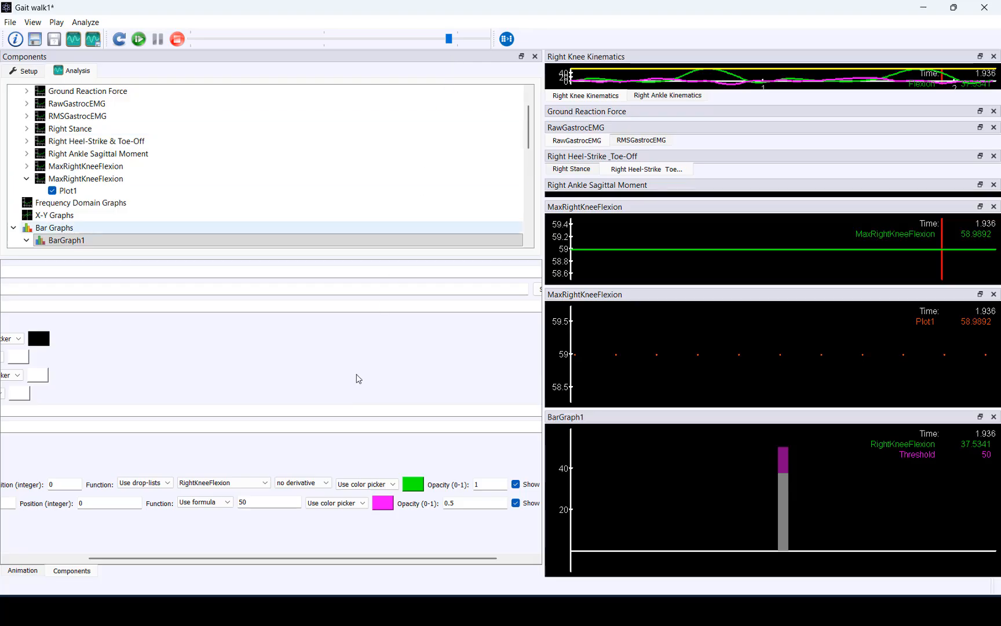
Return to the bar graph's general settings and view its orientation options.
drag(310, 559, 210, 559)
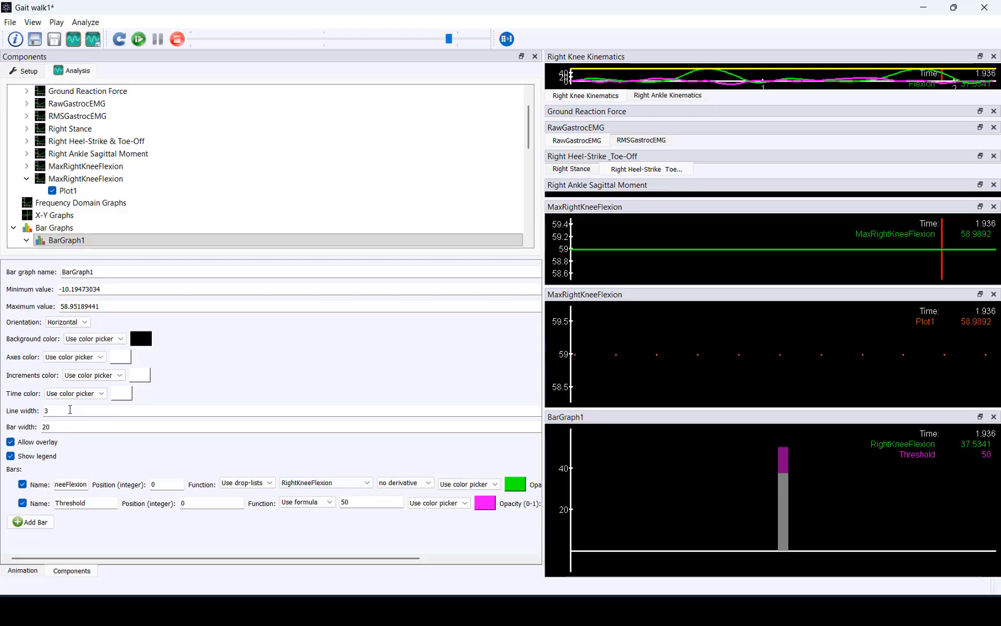
click(82, 323)
click(82, 323)
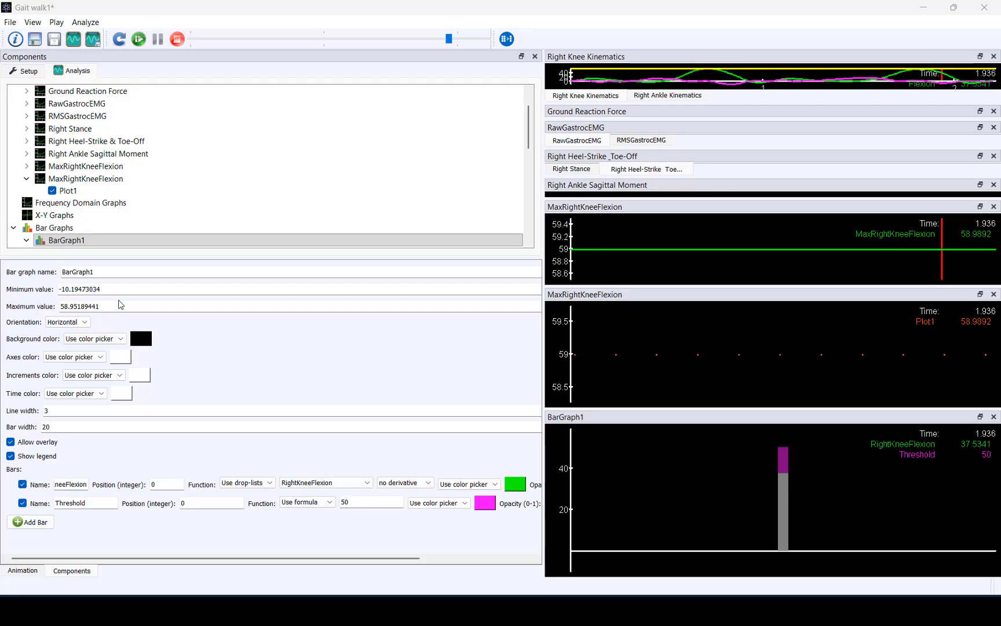
Dock the Animation window between the Components window and the graphs, and enlarge the component tree area.
click(27, 571)
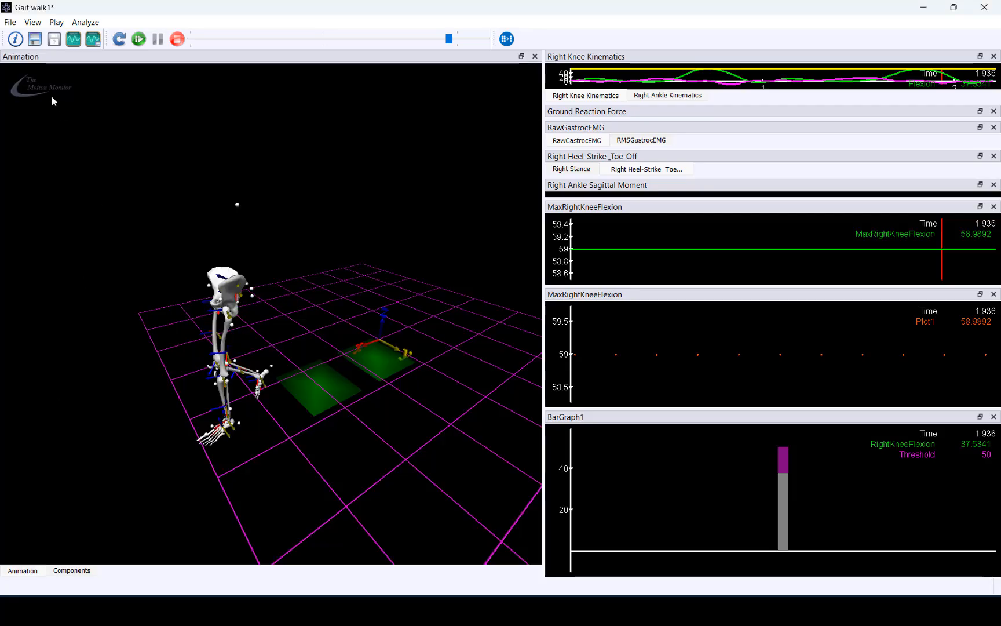
drag(14, 59, 797, 249)
drag(717, 260, 446, 279)
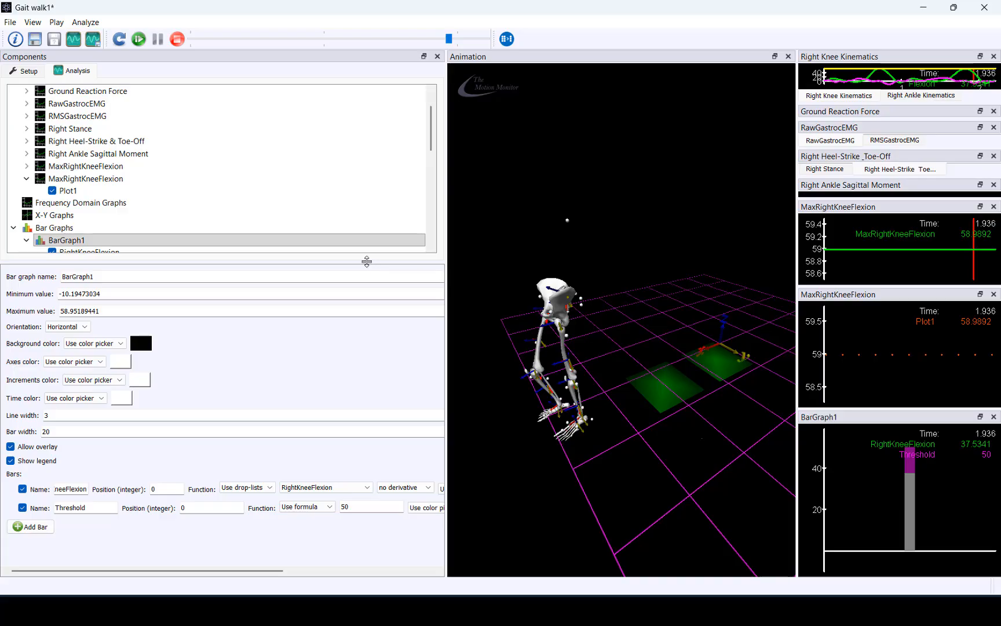
drag(366, 260, 360, 476)
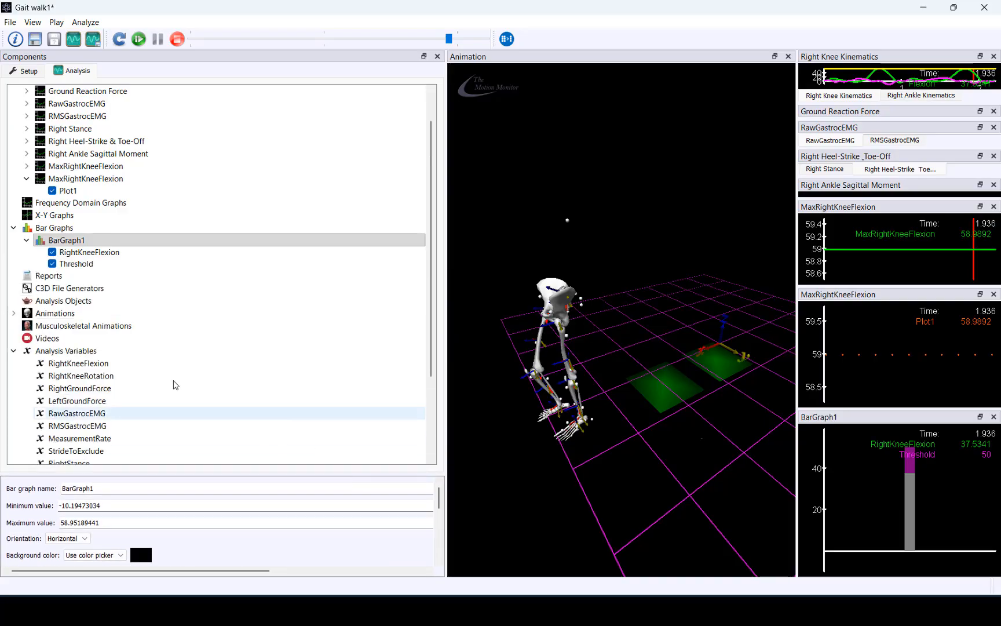
Expand Animations in the component tree to list the segments under Subject1.
double_click(33, 317)
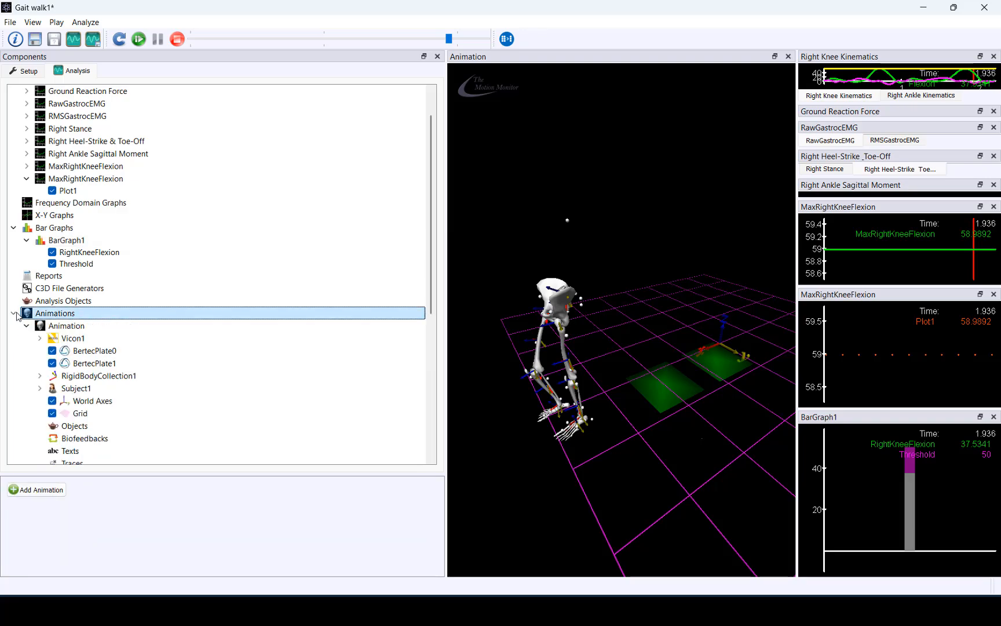
scroll(175, 329, down, 4)
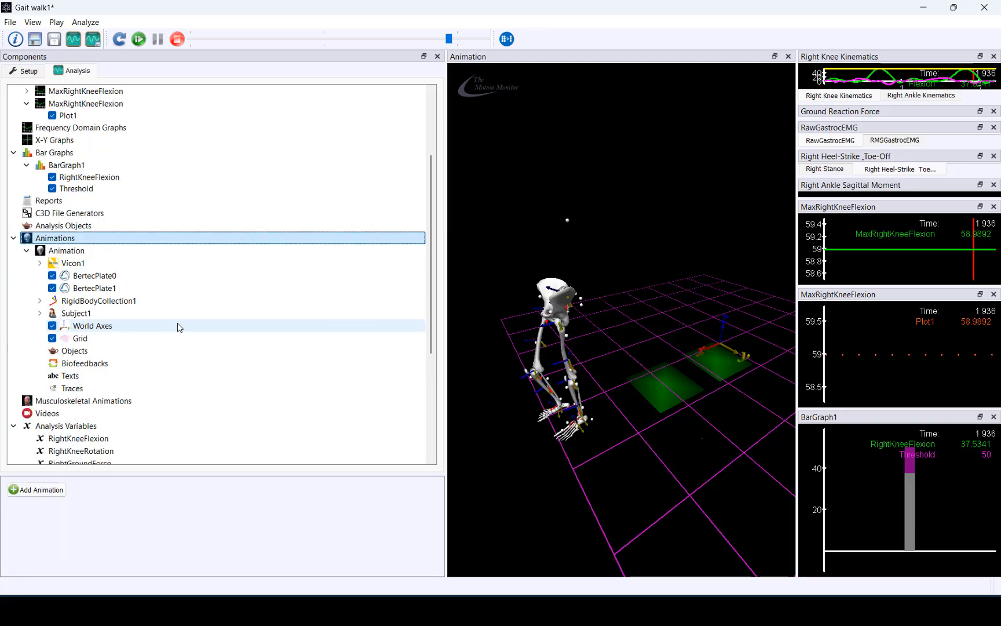
click(75, 239)
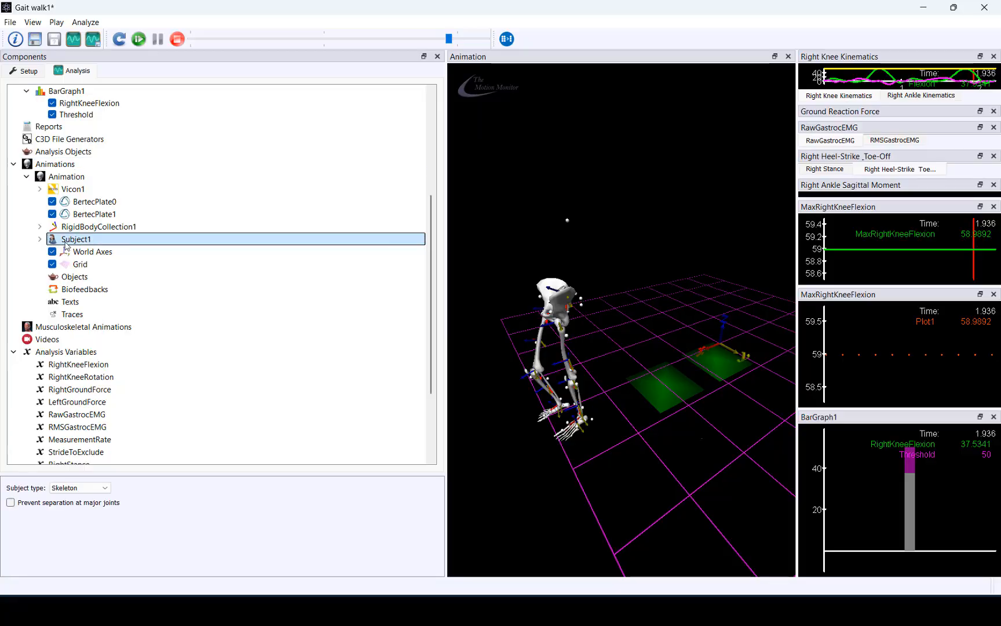
click(40, 239)
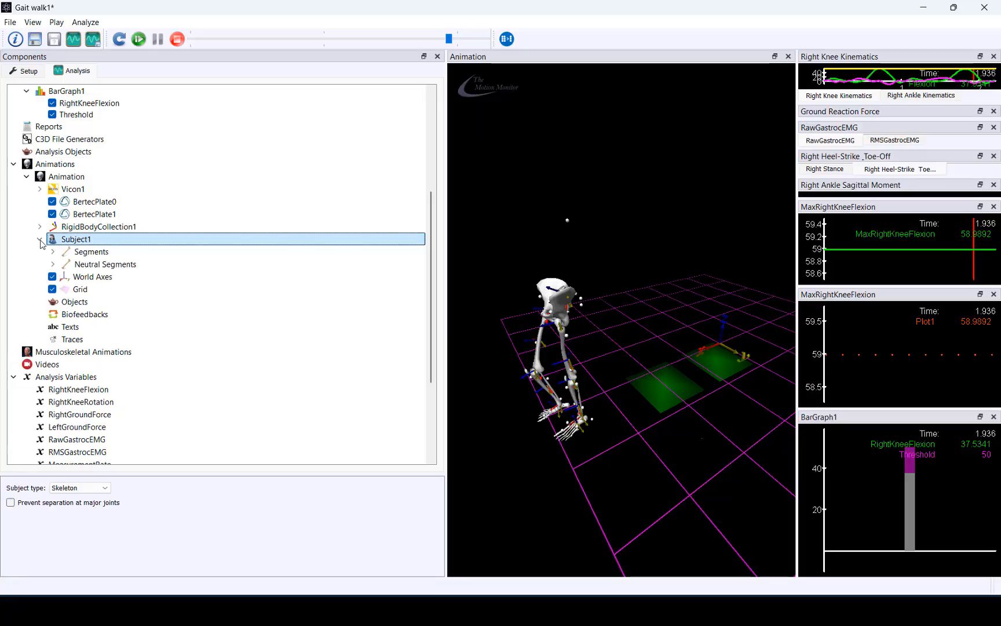
click(53, 253)
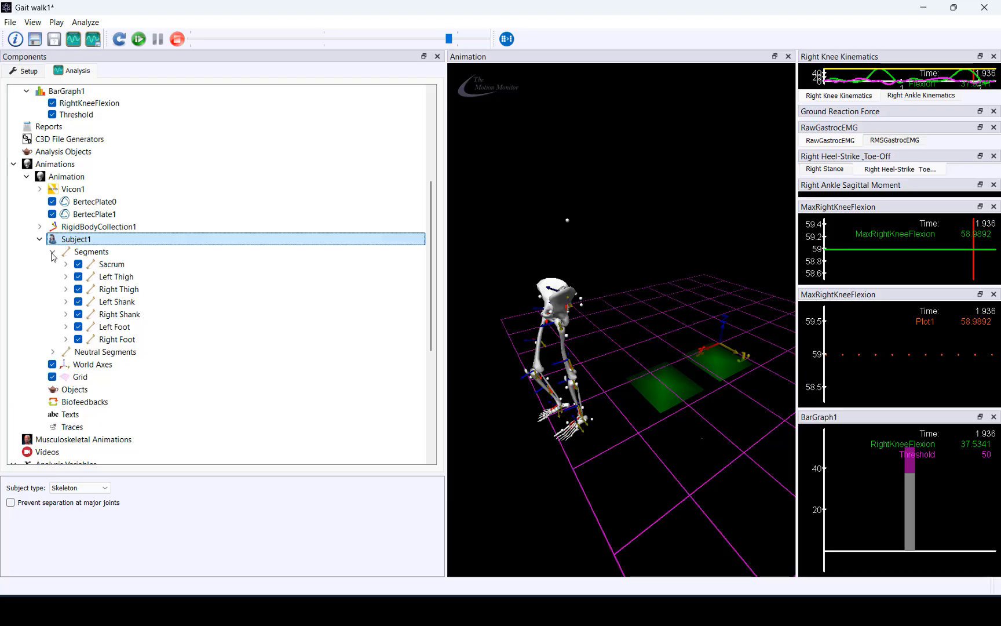
Color the right thigh bone orange (#ffaa00) and play the activity, pausing at about 1.726 s.
click(77, 293)
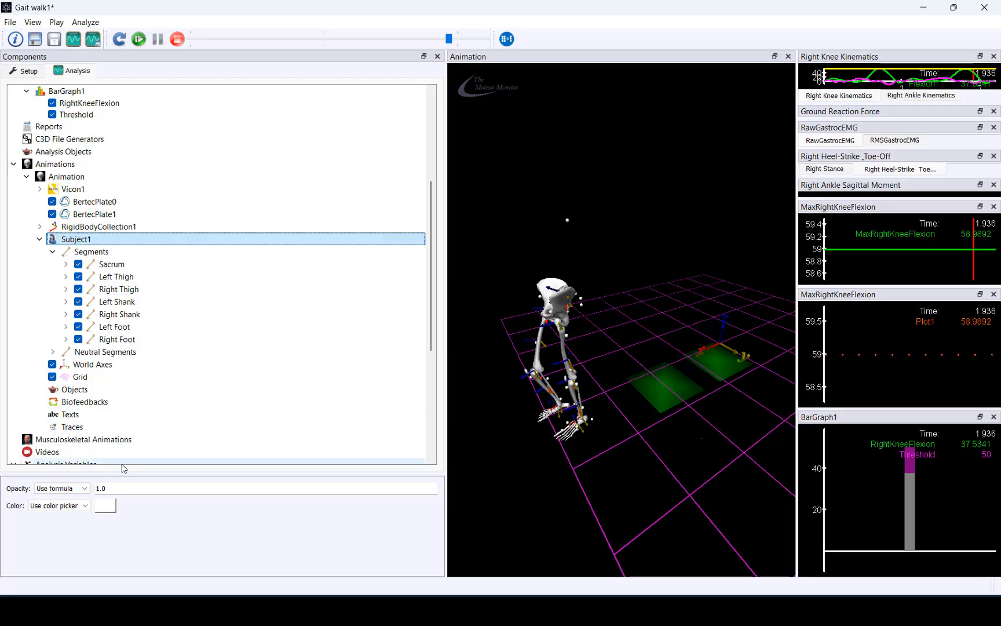
drag(124, 470, 130, 448)
drag(147, 366, 148, 367)
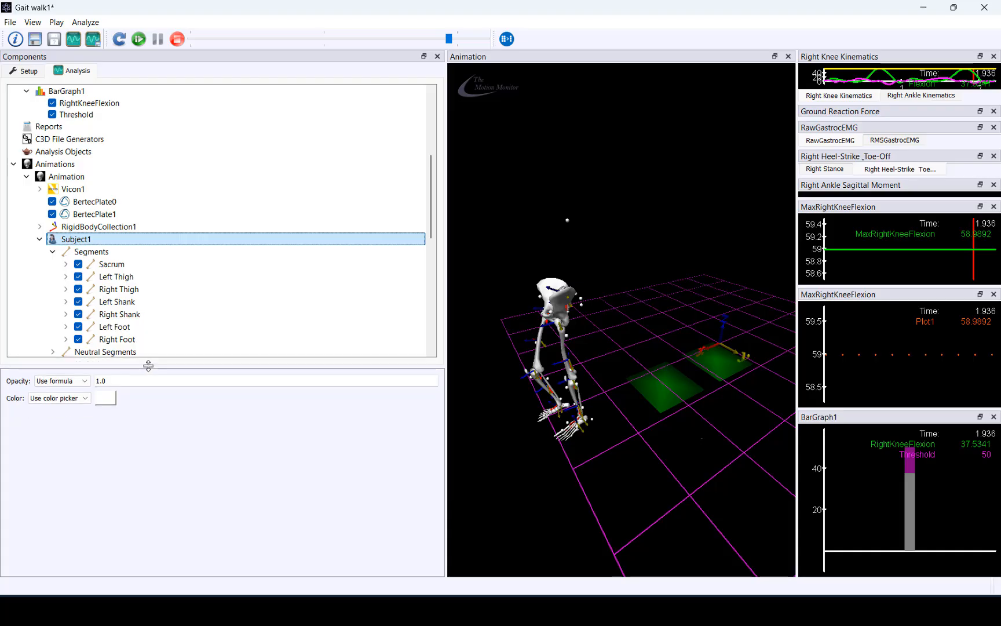
click(106, 399)
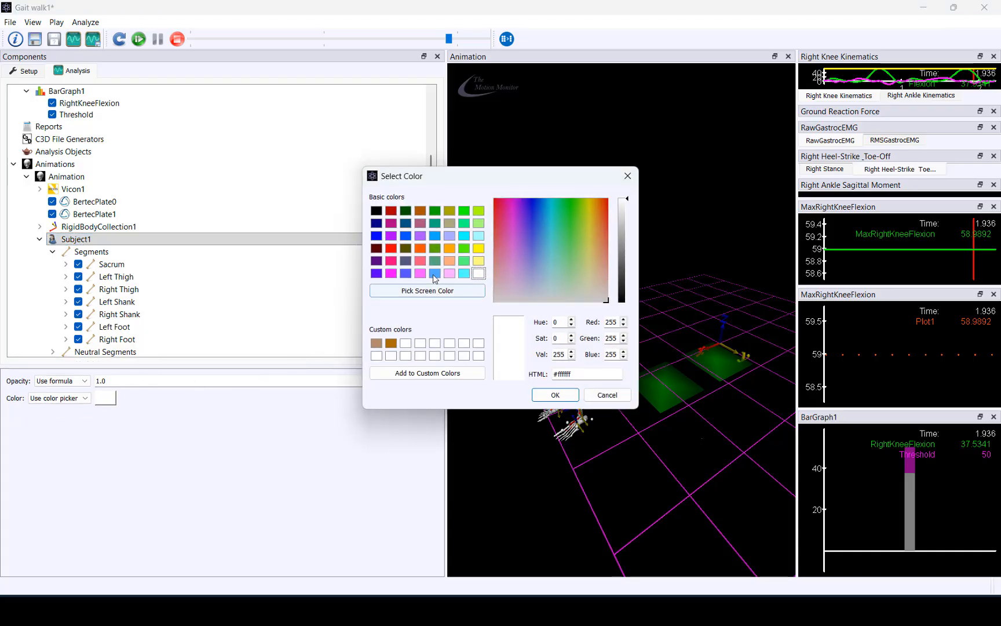
click(449, 248)
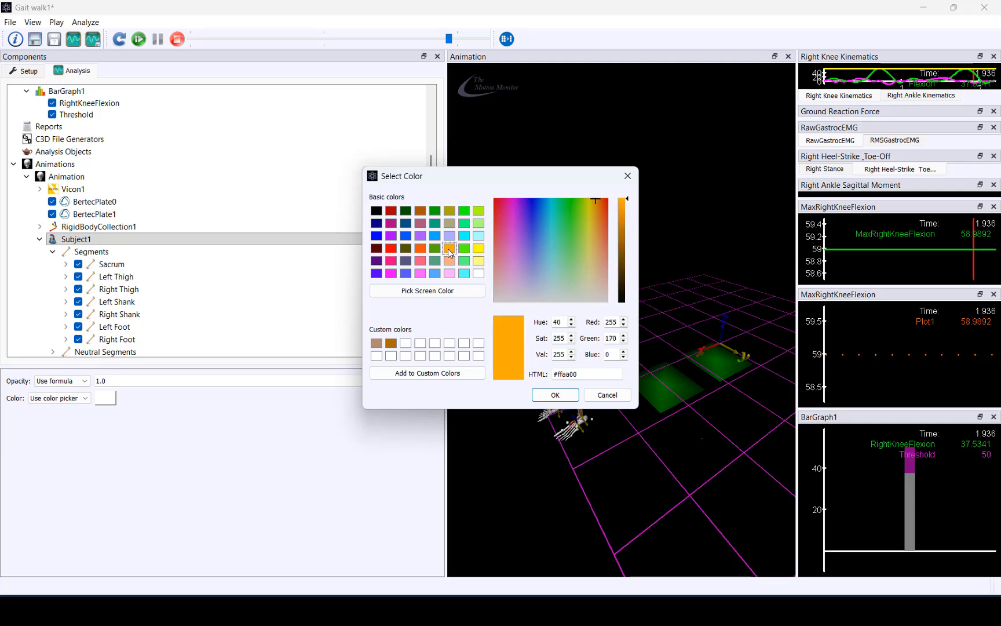
click(548, 396)
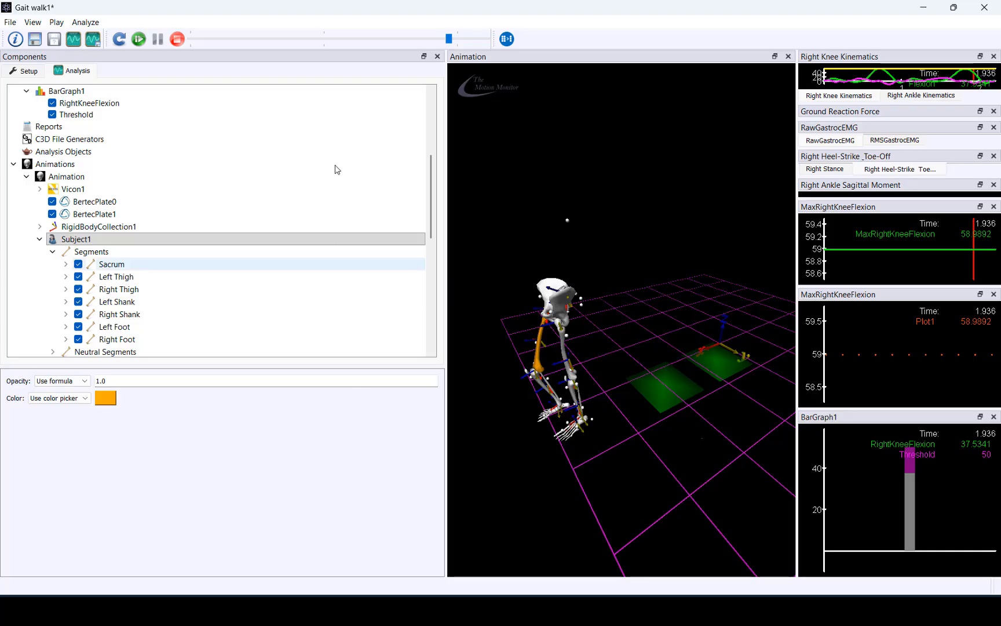
click(140, 40)
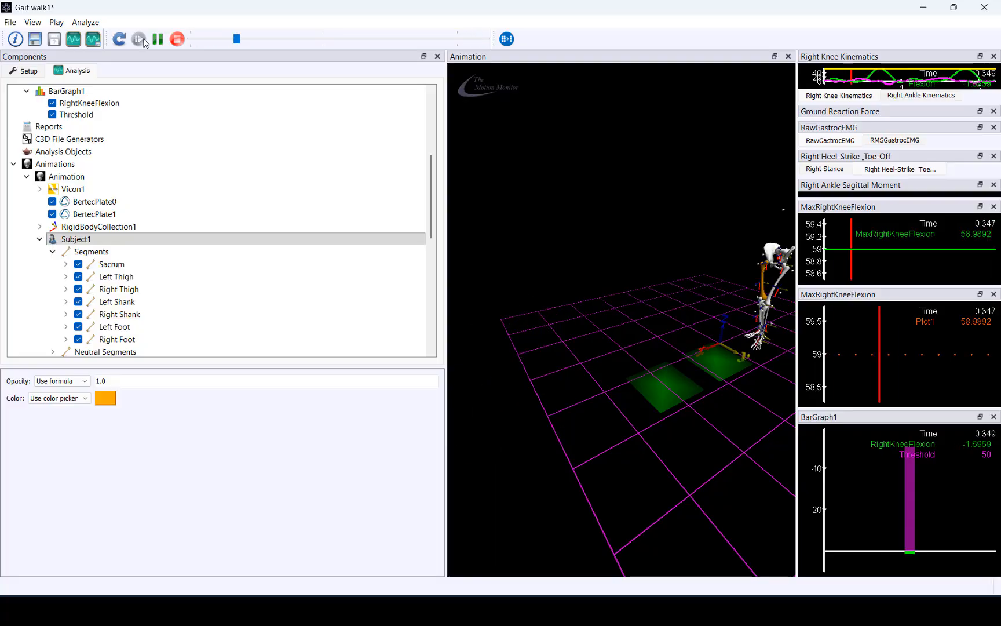
click(156, 40)
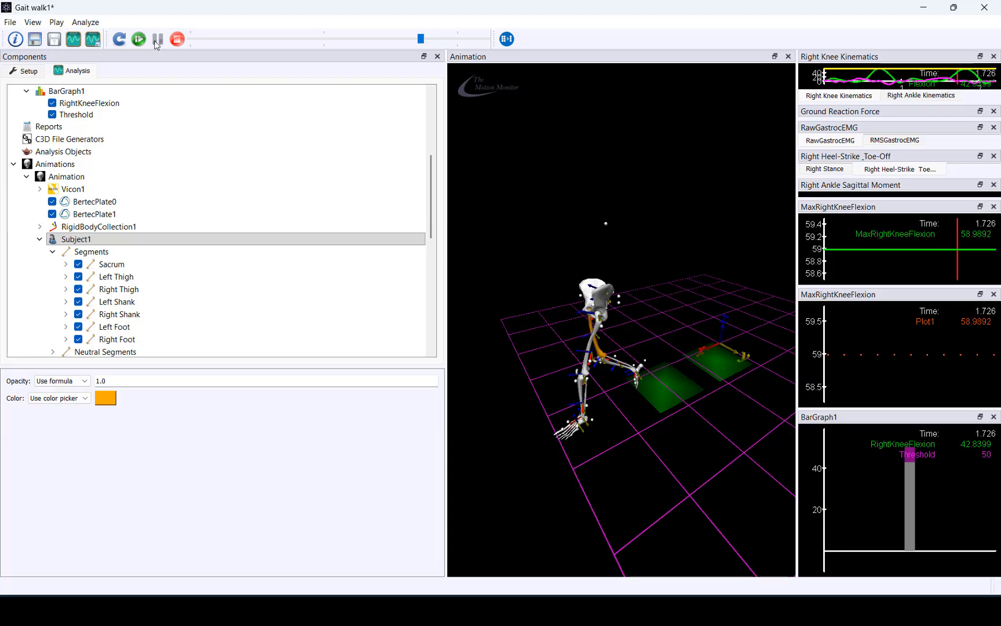
Switch the right thigh's color to a formula and insert the if(B, ValueIfTrue, ValueIfFalse) operator with a variable for its condition.
click(66, 401)
click(72, 429)
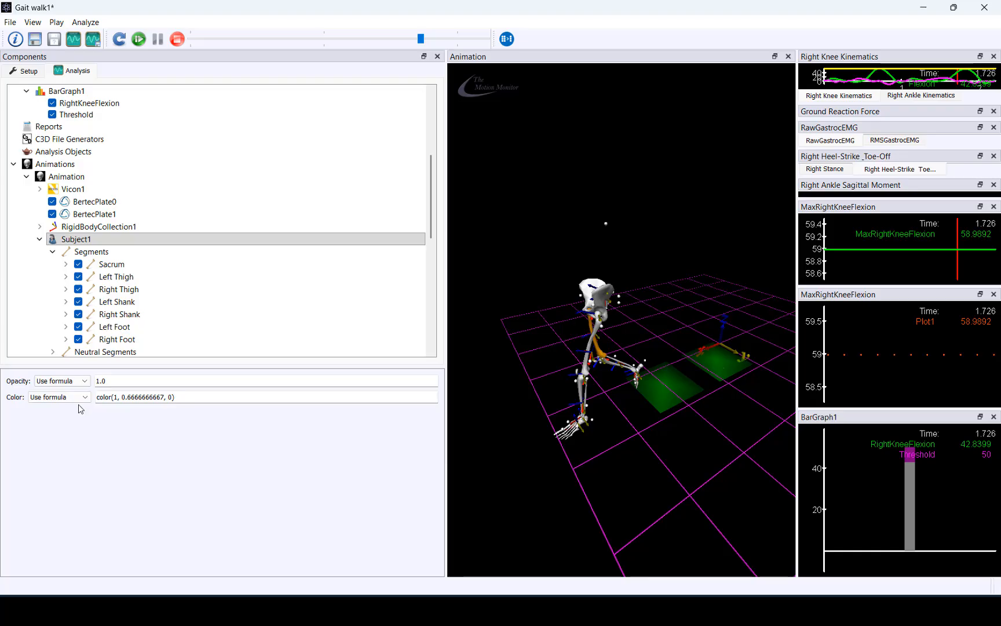
right_click(199, 397)
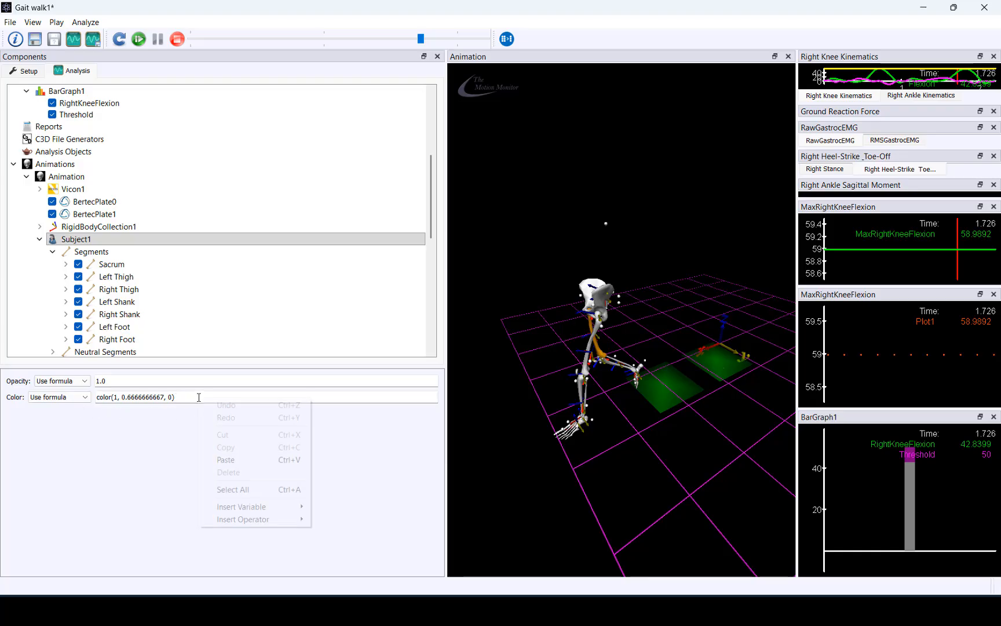
mouse_move(275, 522)
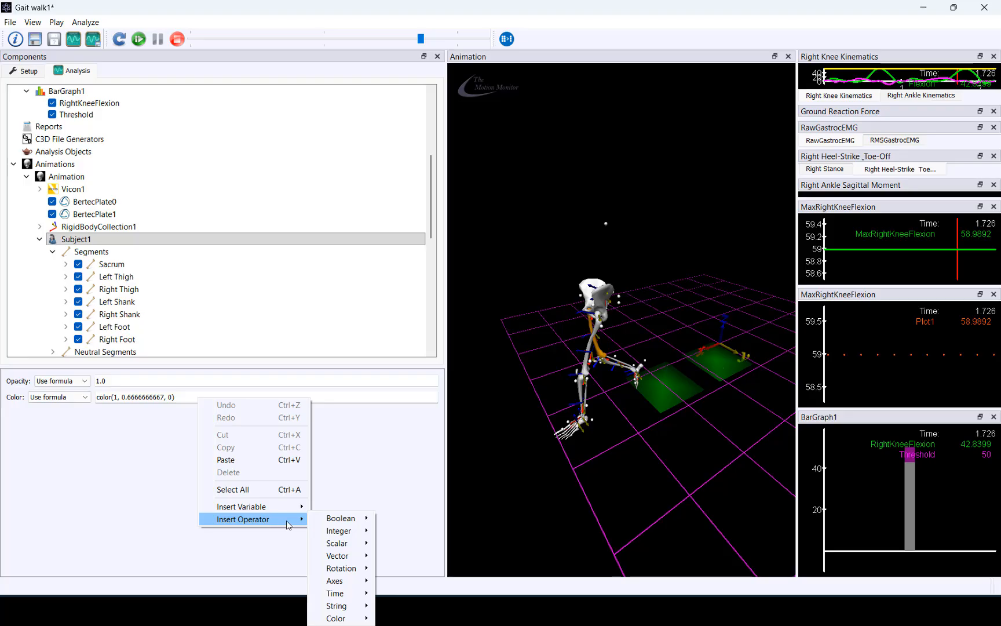
mouse_move(357, 521)
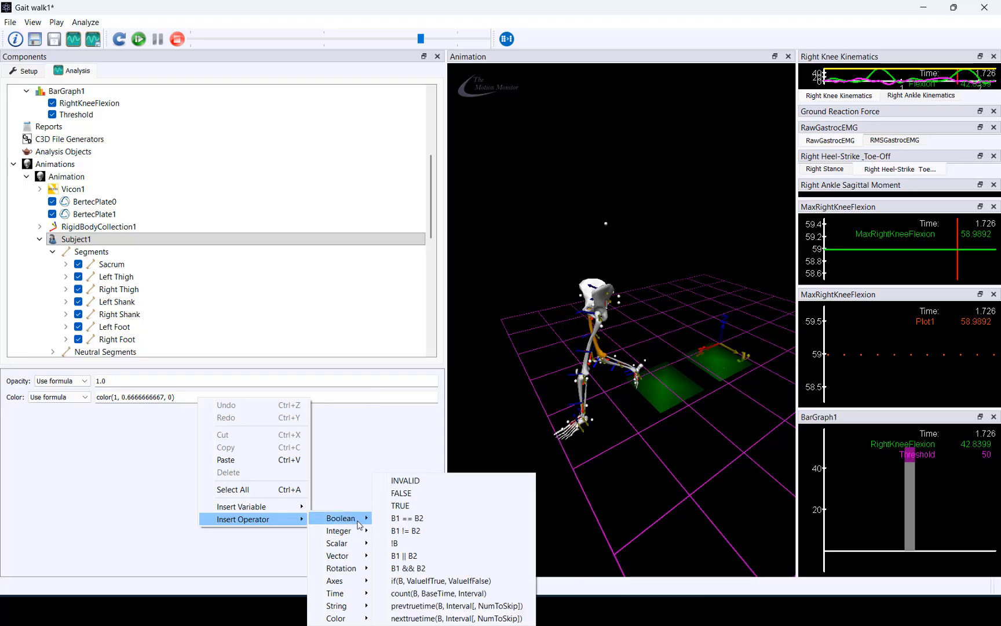
click(502, 581)
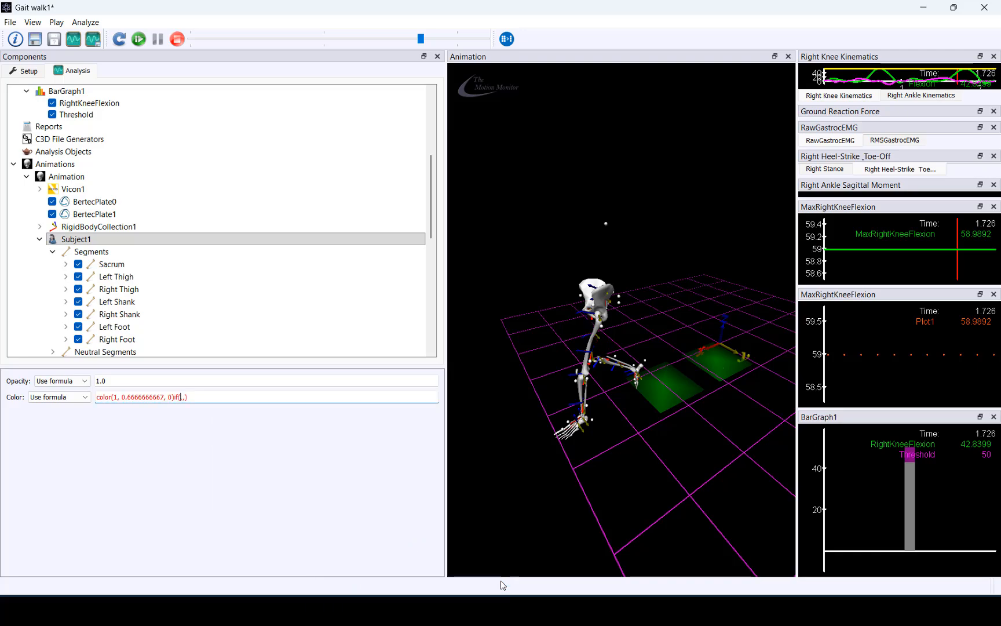
right_click(180, 400)
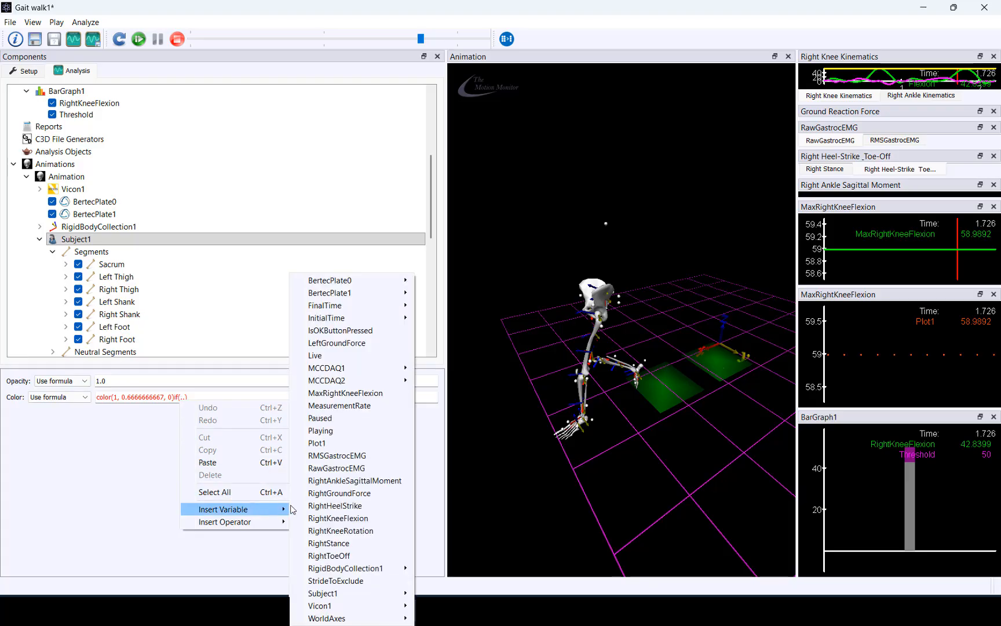
Complete the color formula's condition as RightKneeFlexion>50 and move the existing color(1, 0.6666666667, 0) into the if expression as its true value.
click(339, 518)
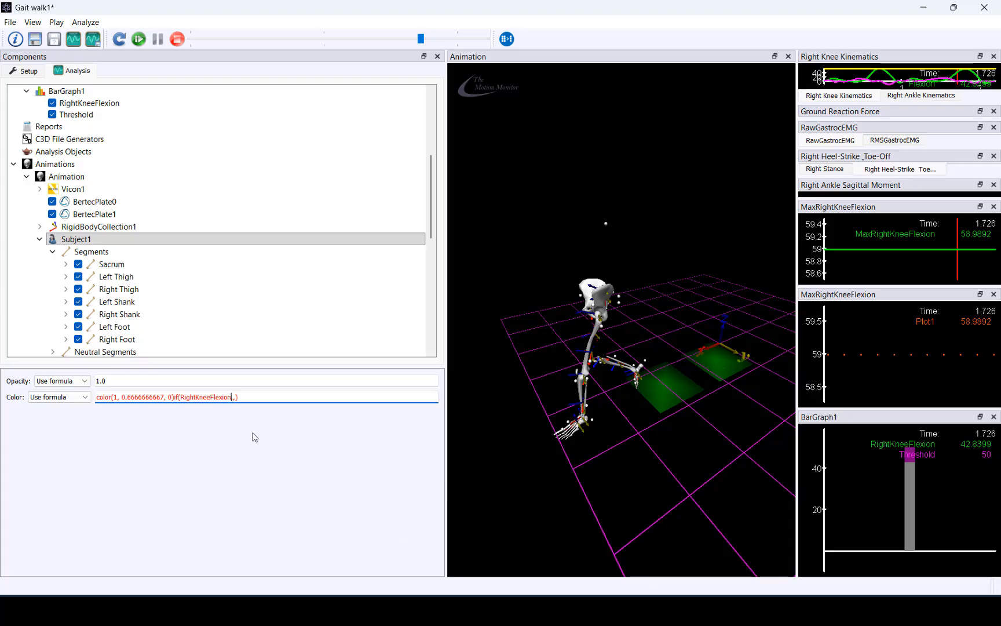
text(>50)
double_click(171, 397)
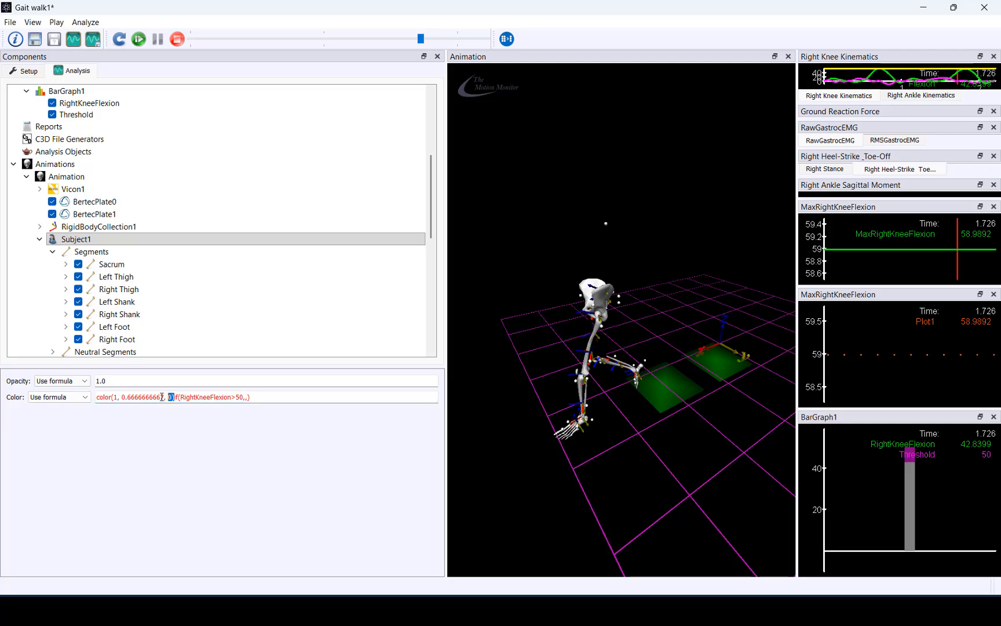
drag(163, 397, 98, 392)
key(ctrl+c)
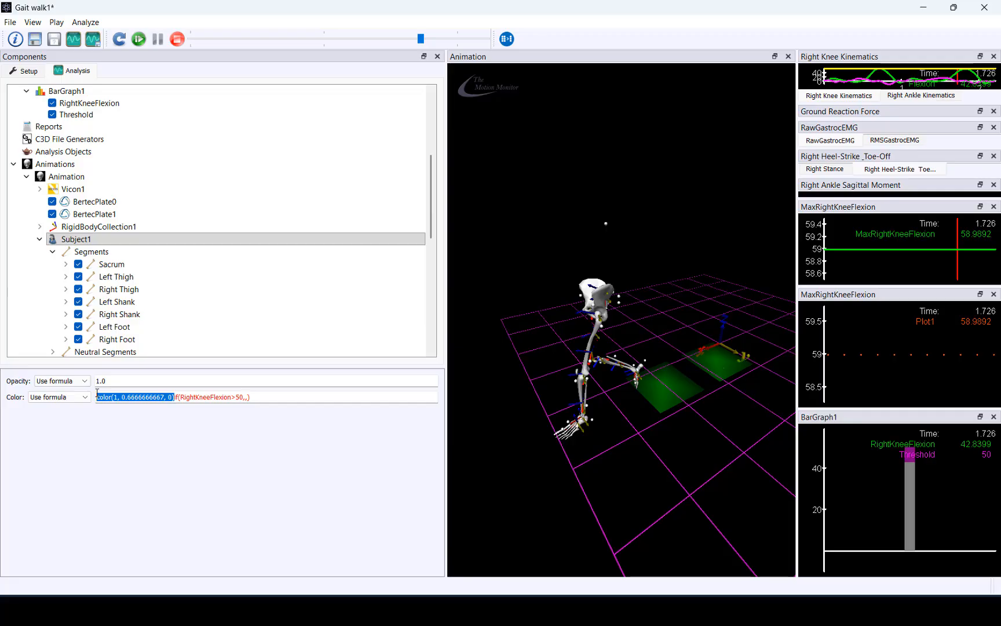
click(246, 397)
key(ctrl+v)
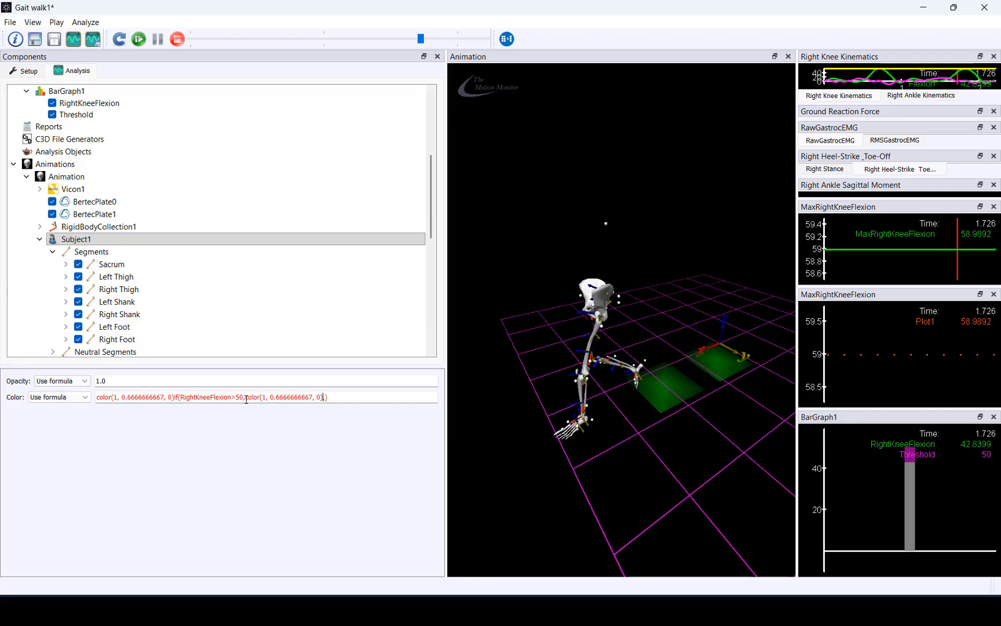
drag(172, 399, 96, 398)
key(BackSpace)
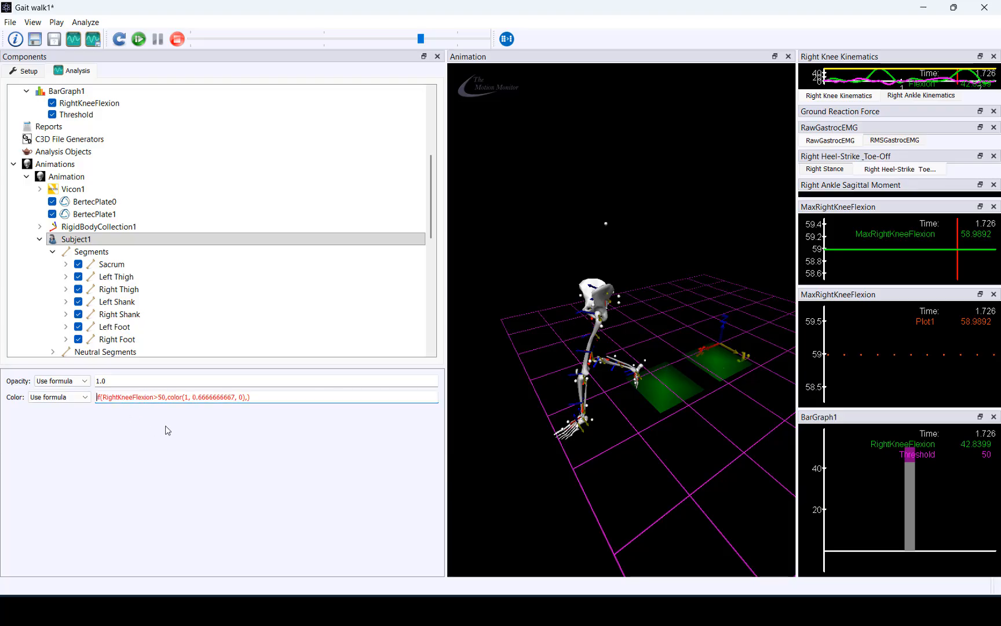
click(196, 425)
Insert color(1,1,1) as the formula's false value, apply it, and scrub the playback to about 1.854 s to check the coloring.
right_click(248, 398)
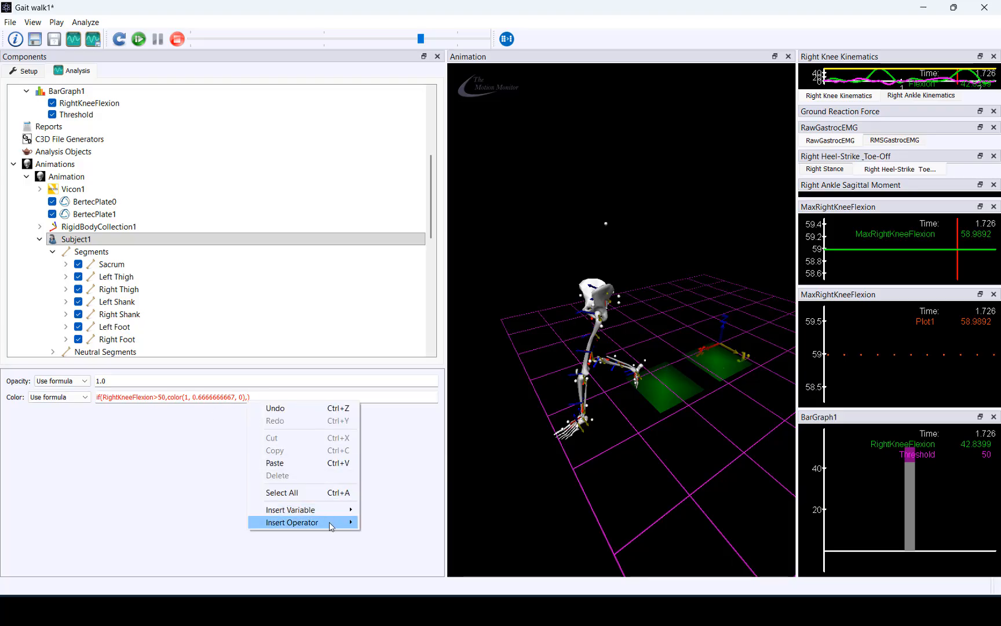
mouse_move(332, 525)
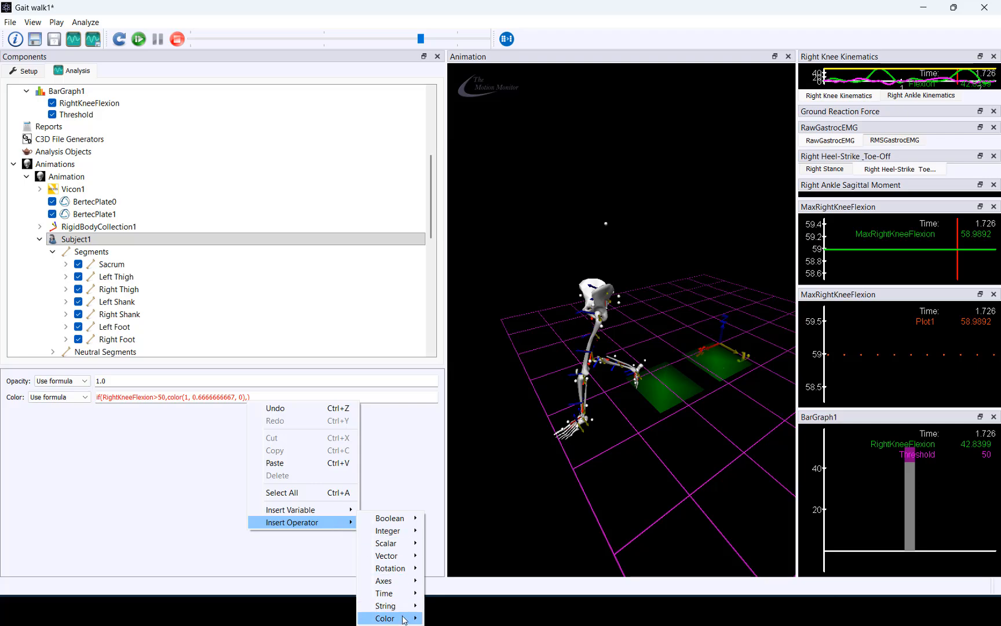
mouse_move(404, 619)
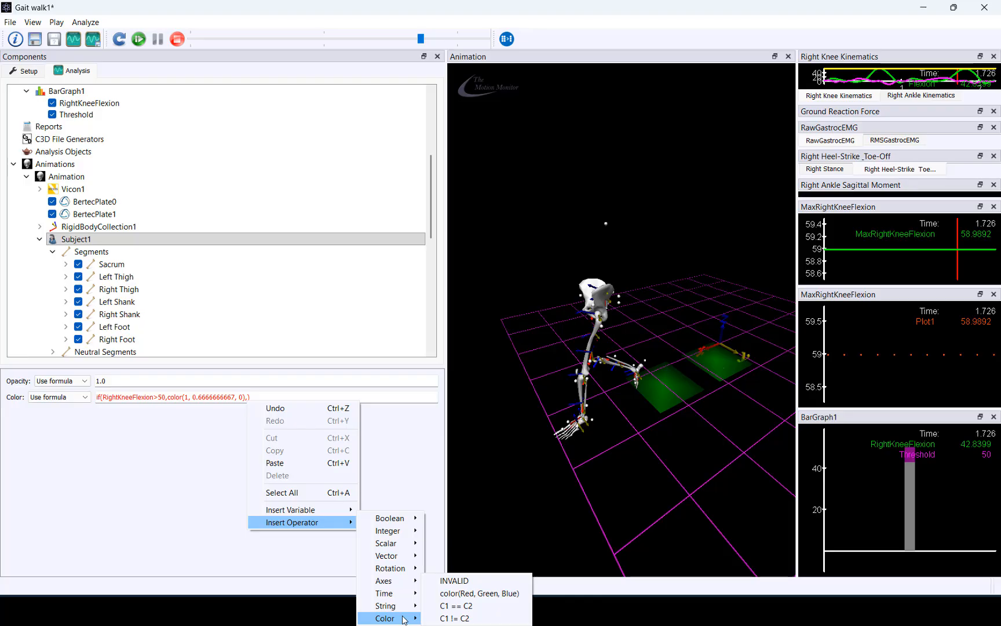
click(527, 593)
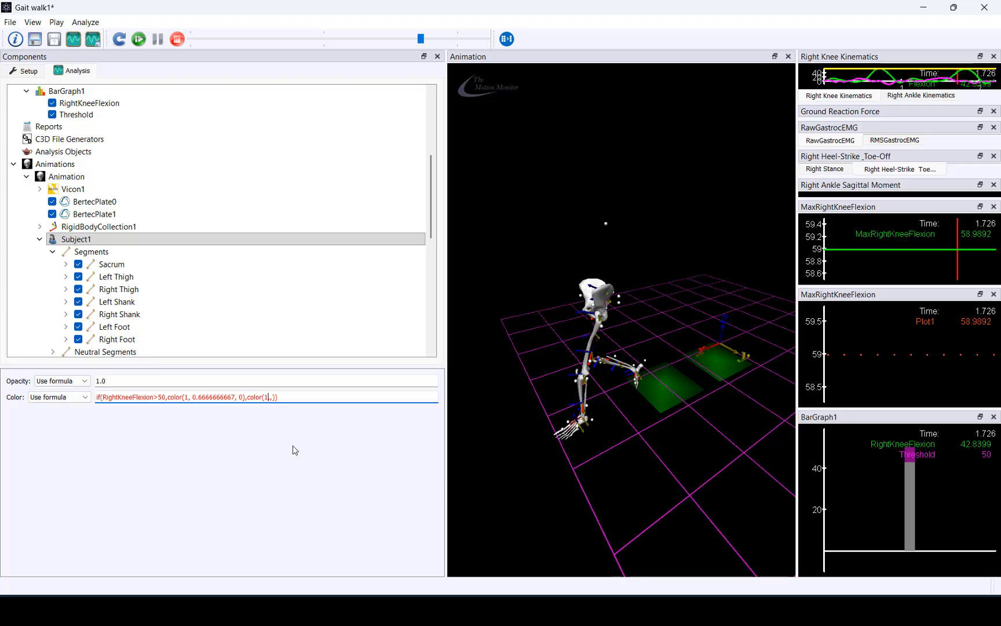
click(271, 399)
text(1)
click(270, 399)
text(1)
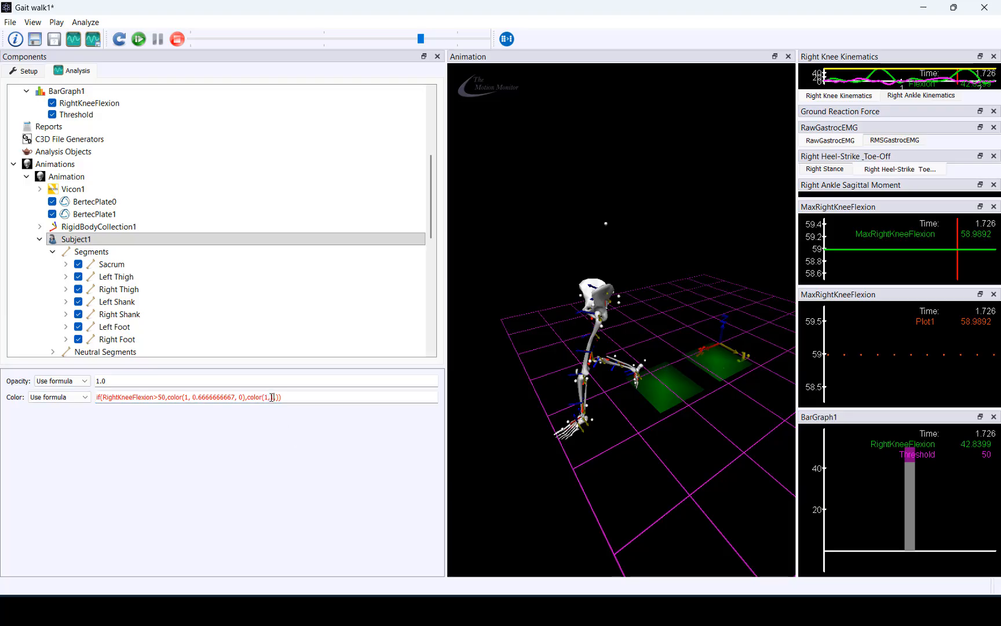
click(277, 399)
text(1)
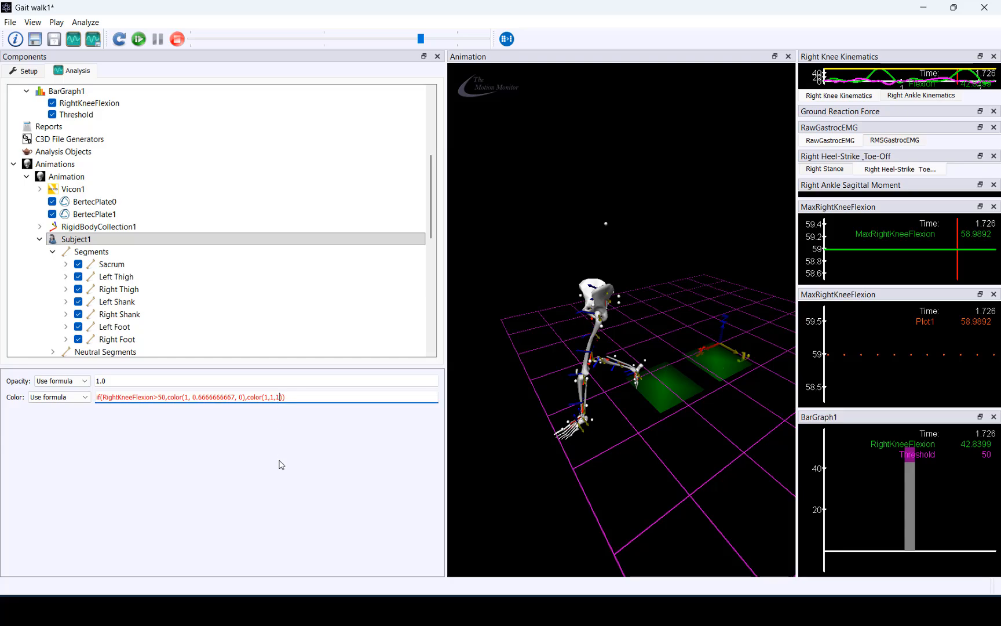
key(Return)
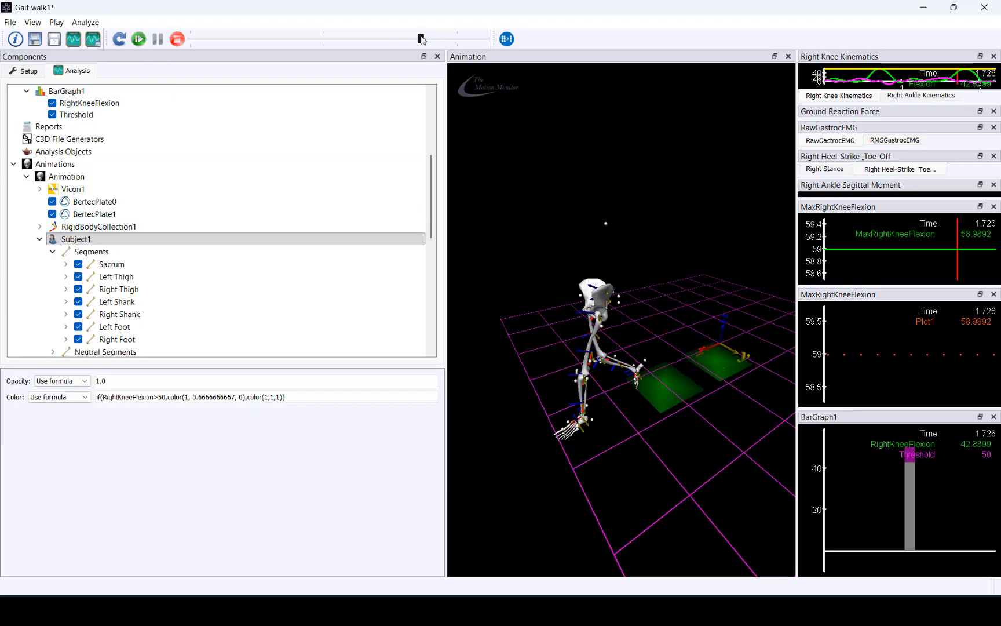
drag(421, 39, 438, 76)
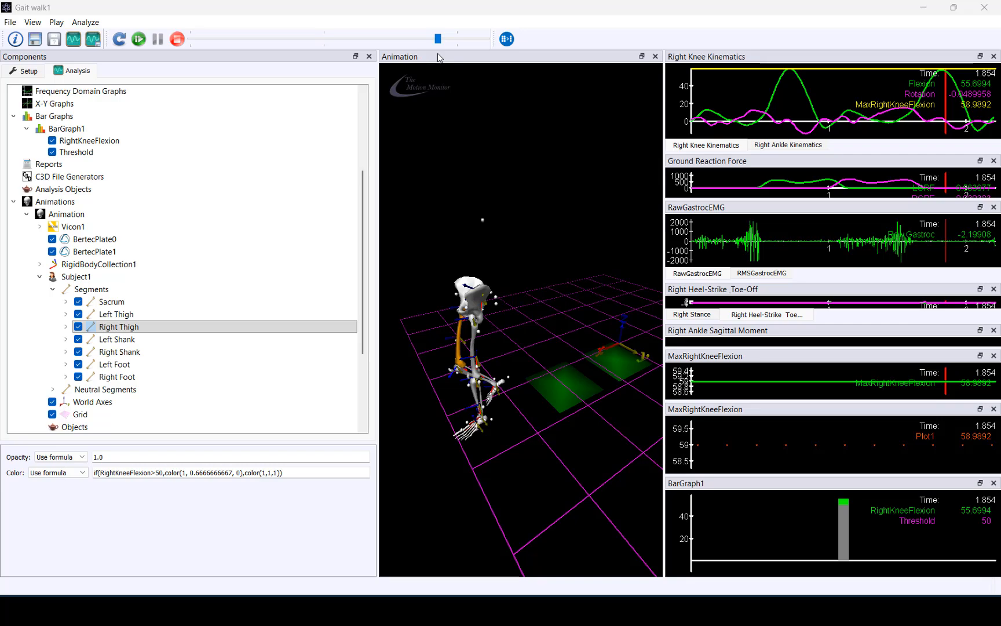
Add a text item to the animation and display its full set of properties.
scroll(172, 307, down, 2)
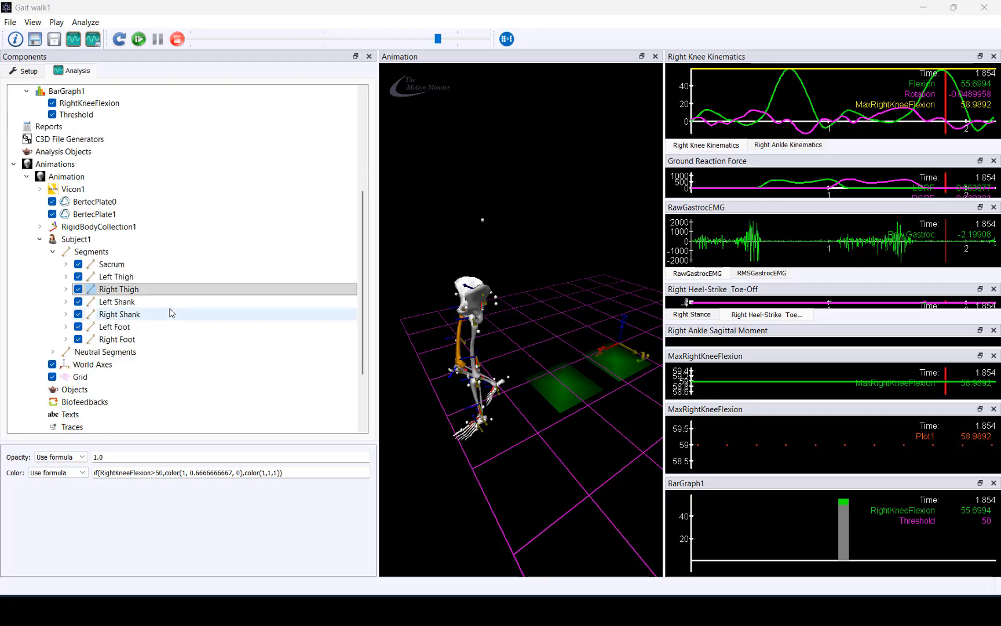
click(139, 379)
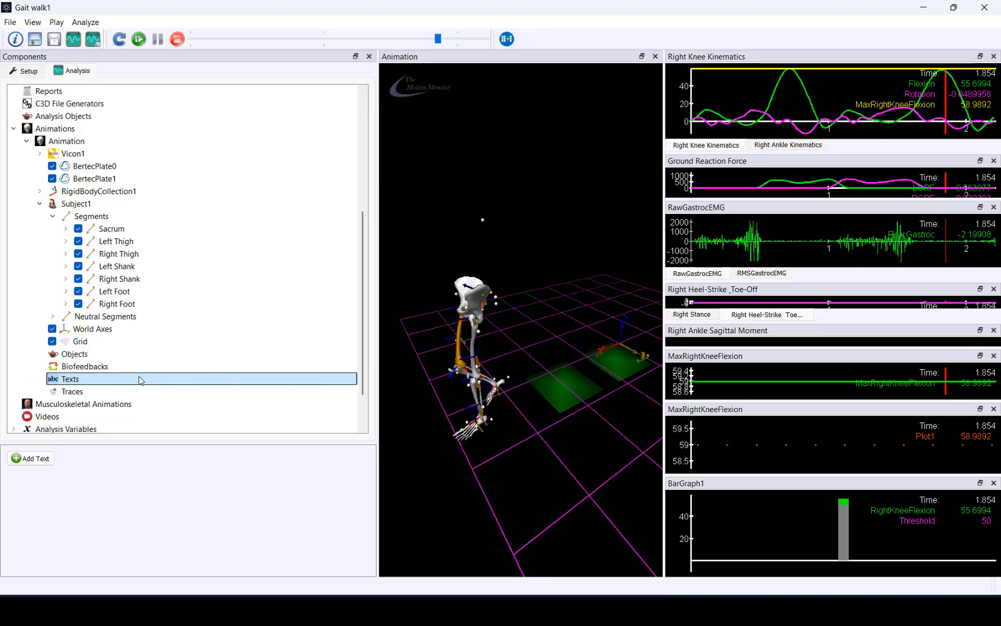
right_click(139, 380)
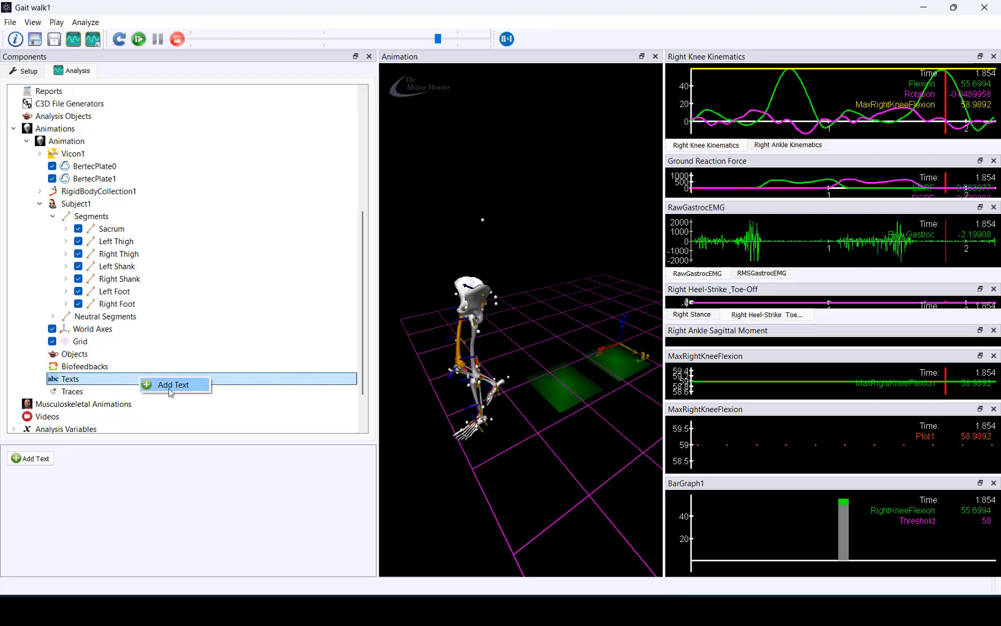
click(171, 385)
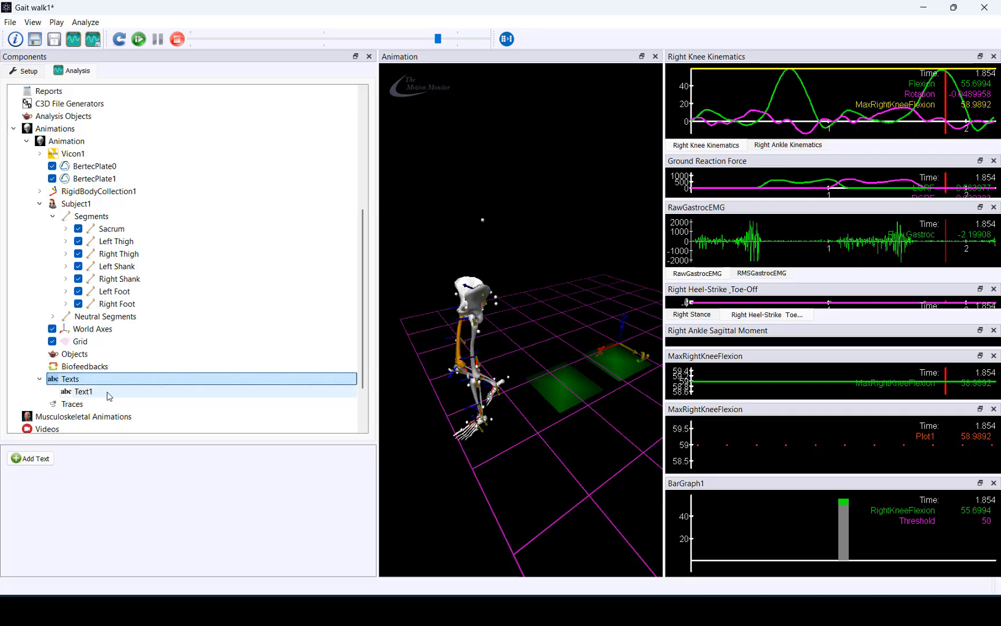
click(109, 393)
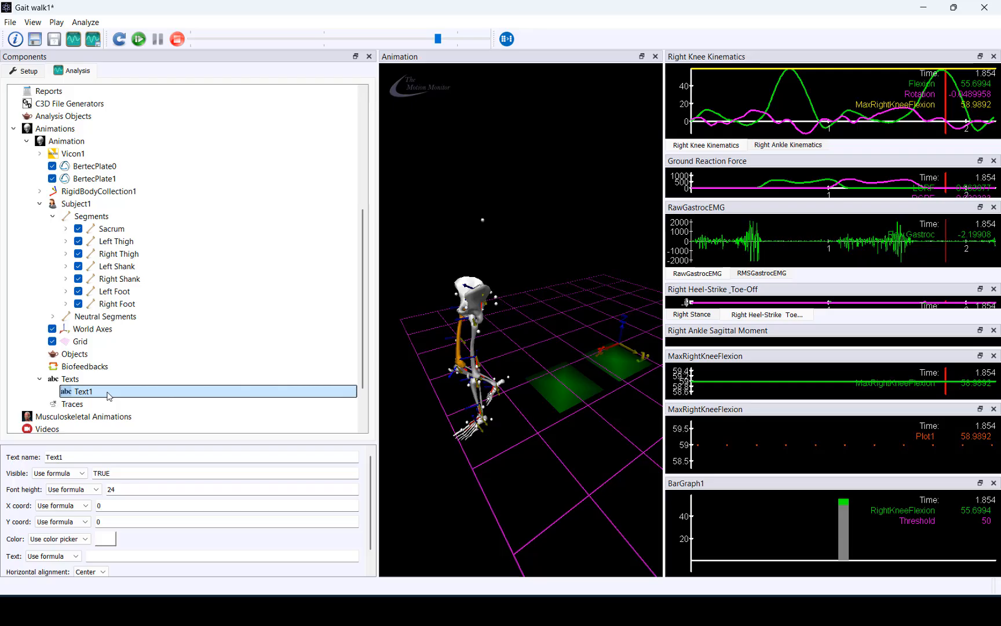
drag(130, 439, 150, 293)
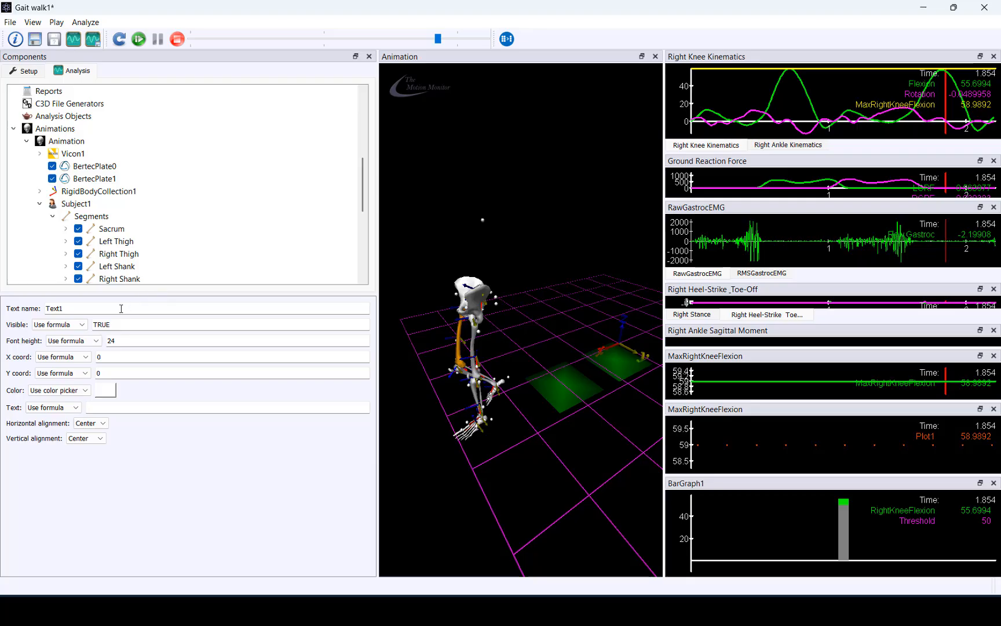
Begin the new text item's text formula with the quoted string "Max Right Knee Flexion ", including the trailing space.
click(118, 410)
text("Ma)
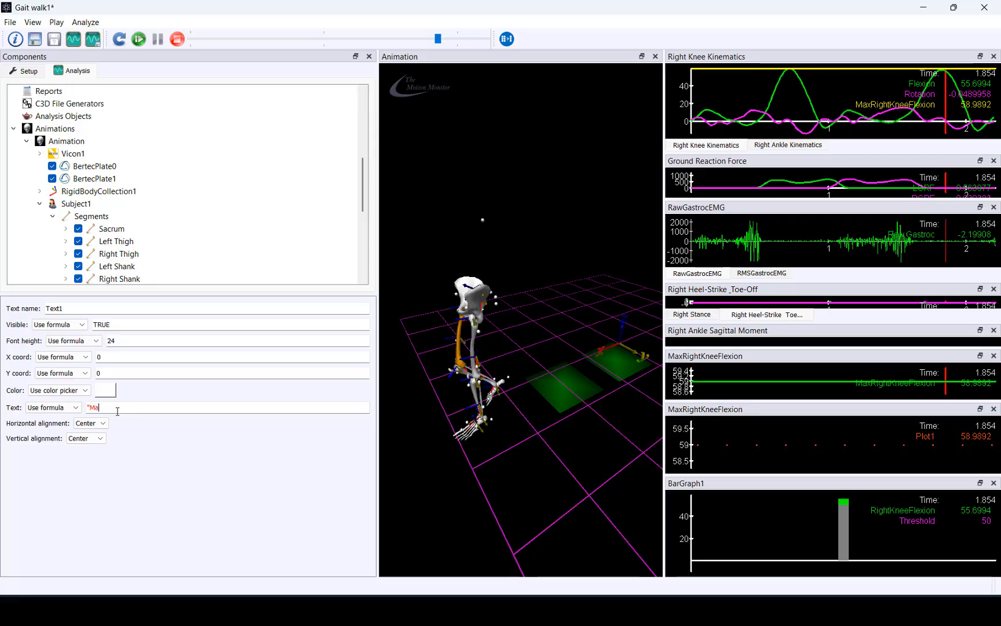
text(x Right Knee)
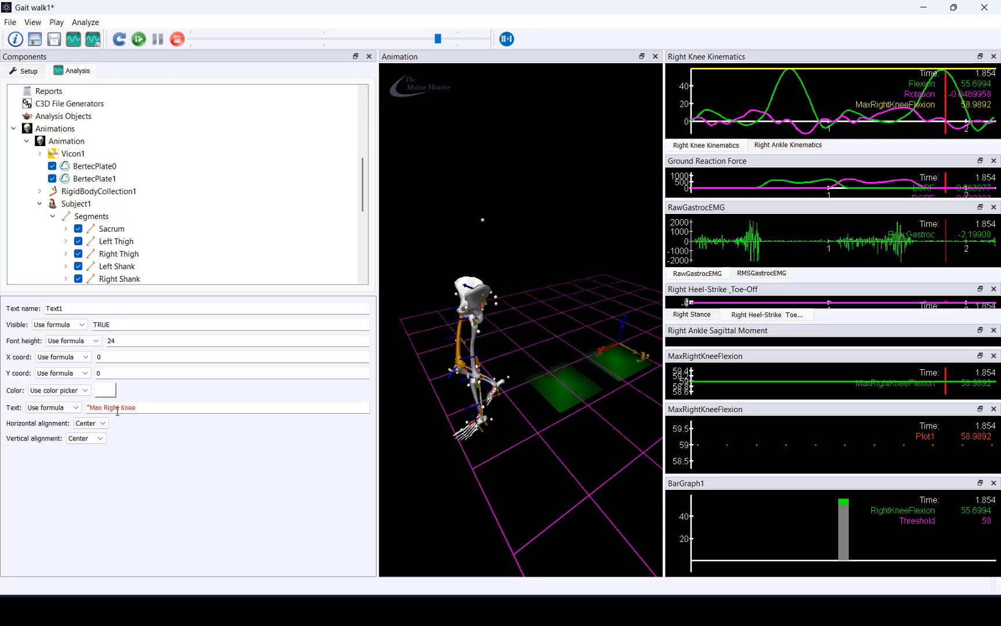
text( Flexion)
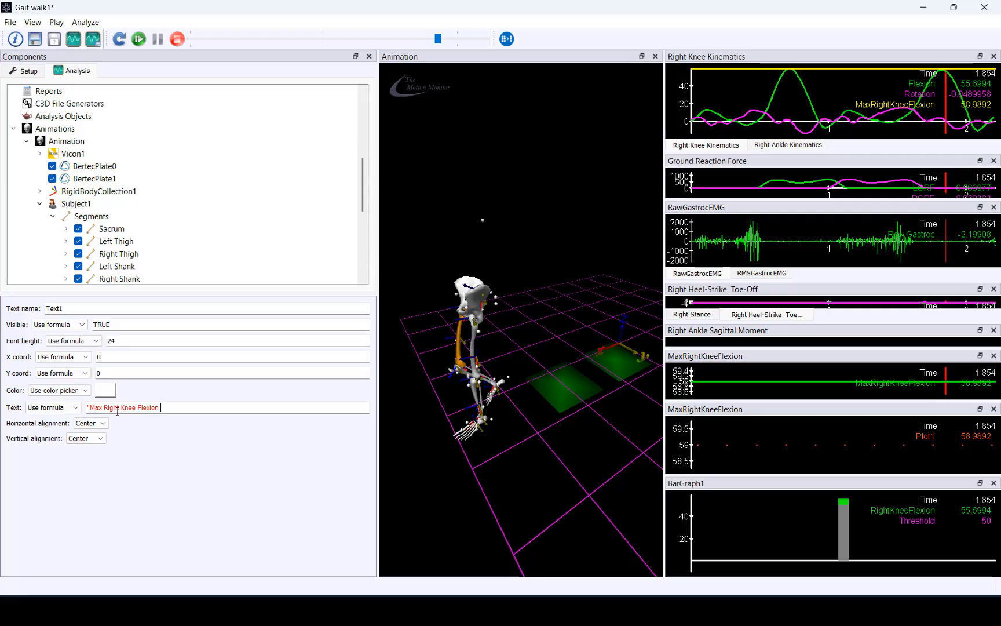
text( ")
Append the str(X, Precision) string operator to the text formula with the MaxRightKneeFlexion variable as its value.
click(179, 407)
right_click(179, 408)
mouse_move(248, 532)
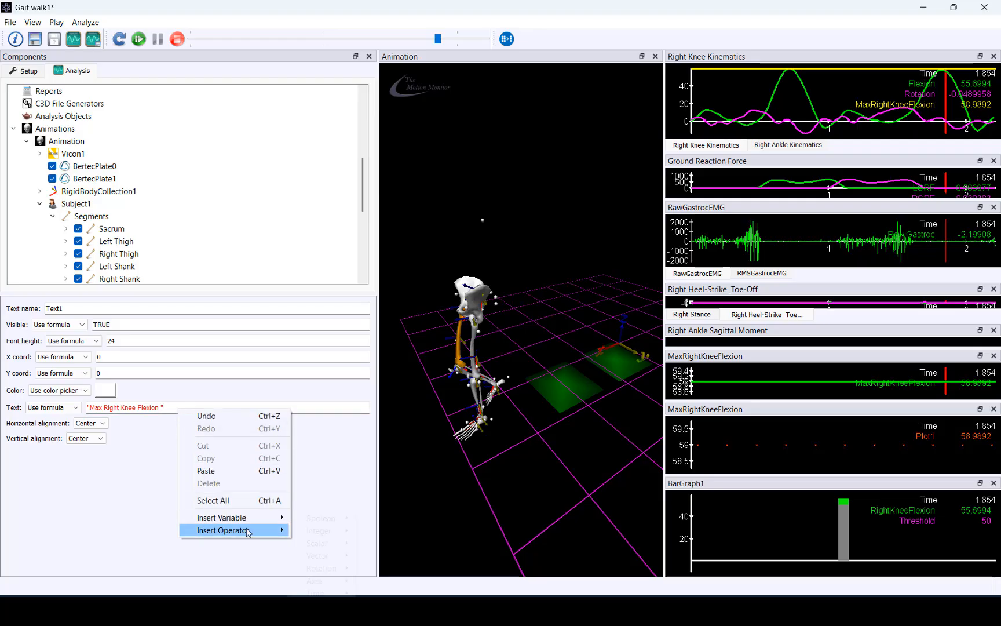
mouse_move(336, 606)
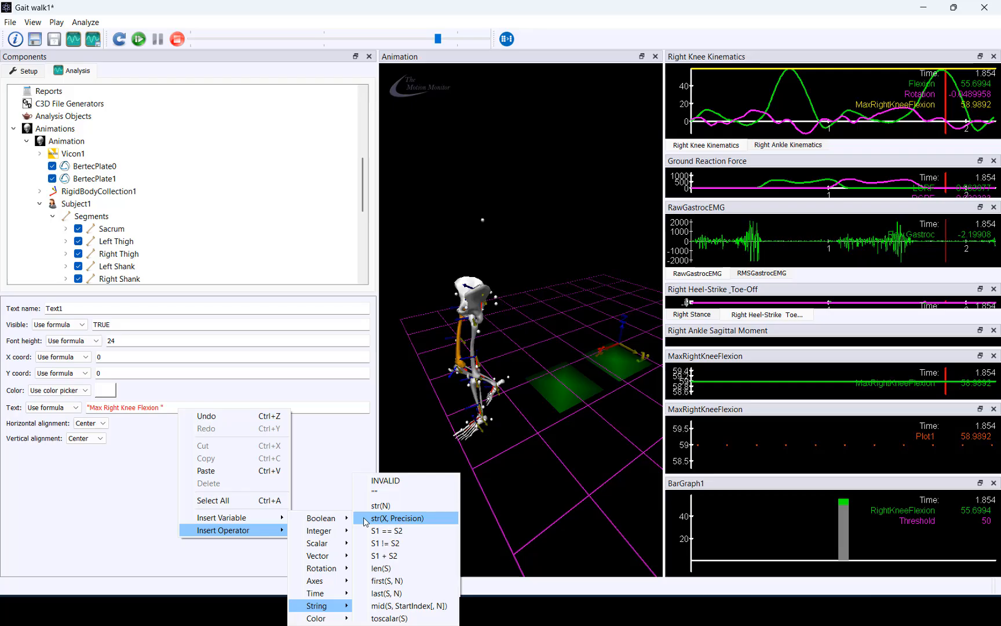
click(397, 518)
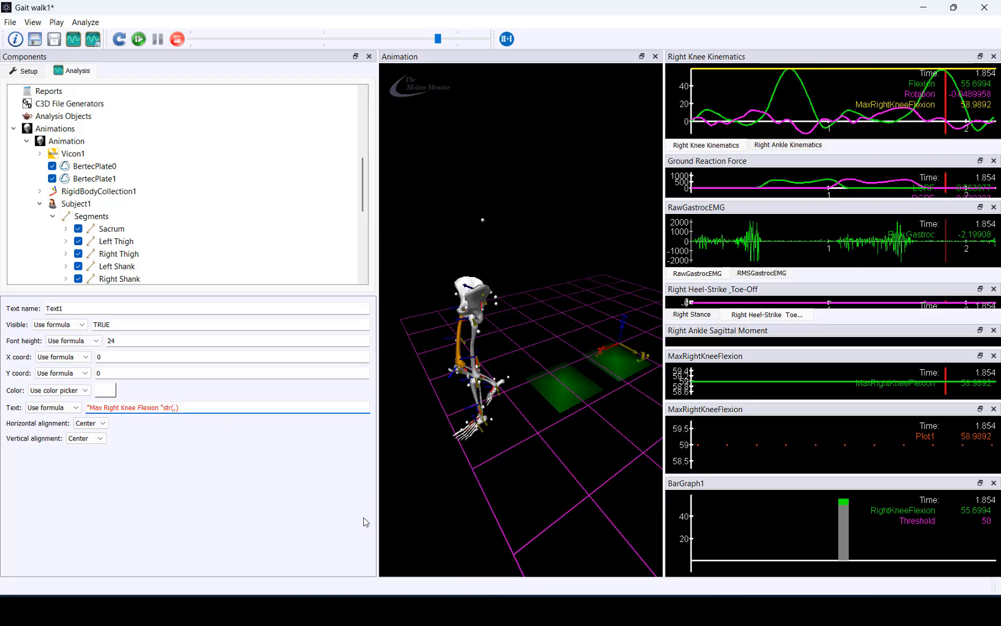
right_click(175, 411)
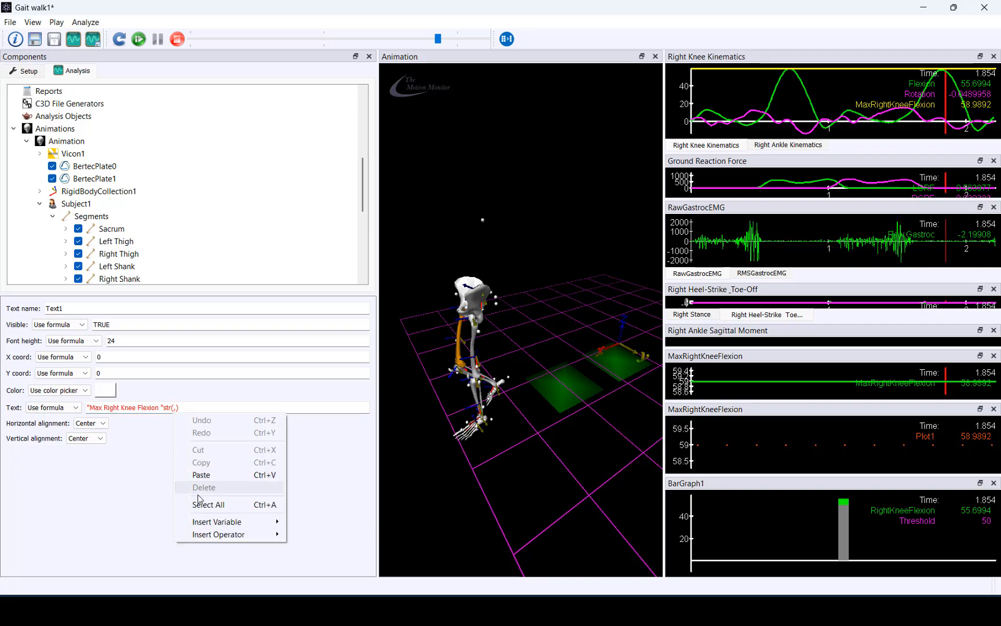
mouse_move(216, 523)
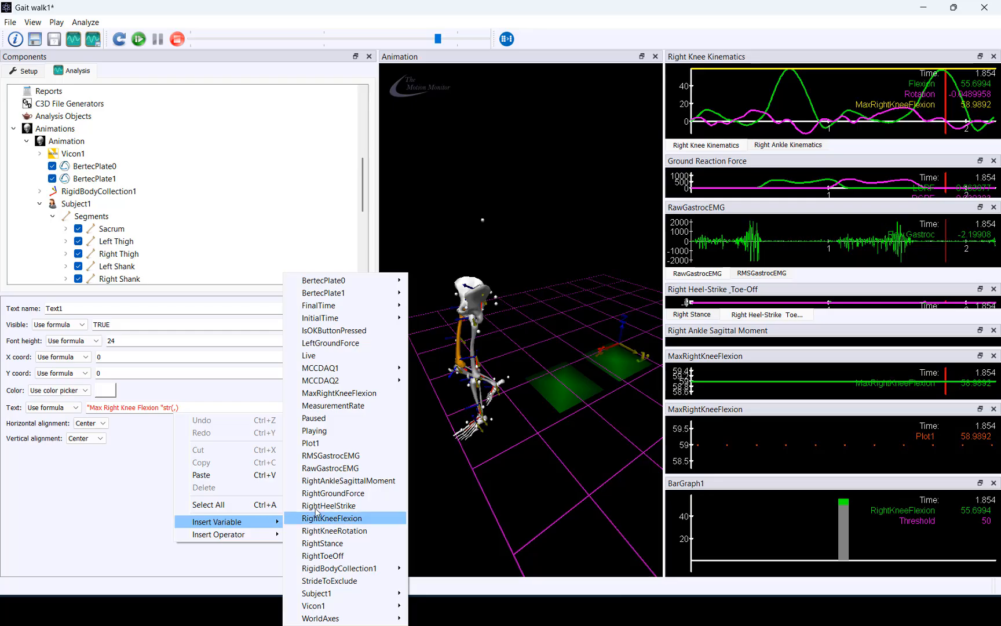
click(333, 393)
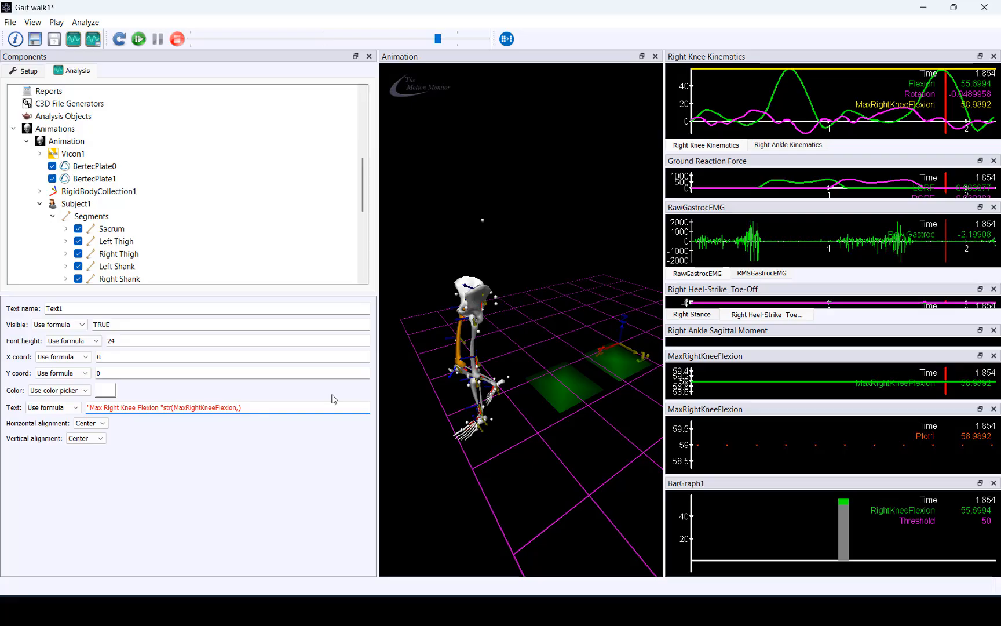
Set the precision argument of the str function in the text formula to 3.
click(239, 409)
key(BackSpace)
text(2)
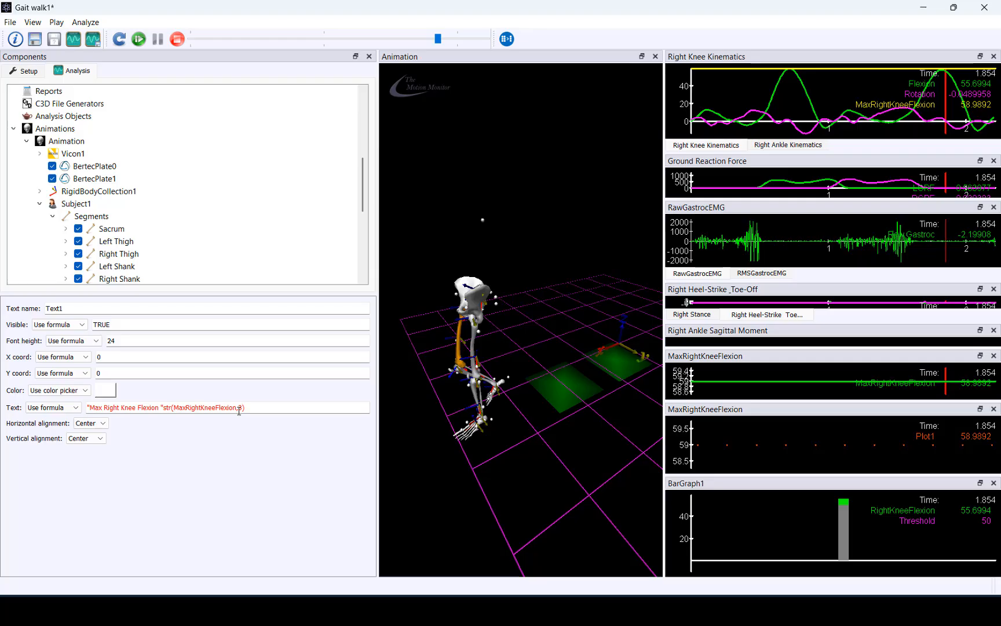
key(BackSpace)
text(3)
Join the label and the str value with +, append +" deg" to the formula, and apply it.
click(165, 407)
text(+)
click(253, 408)
text(+)
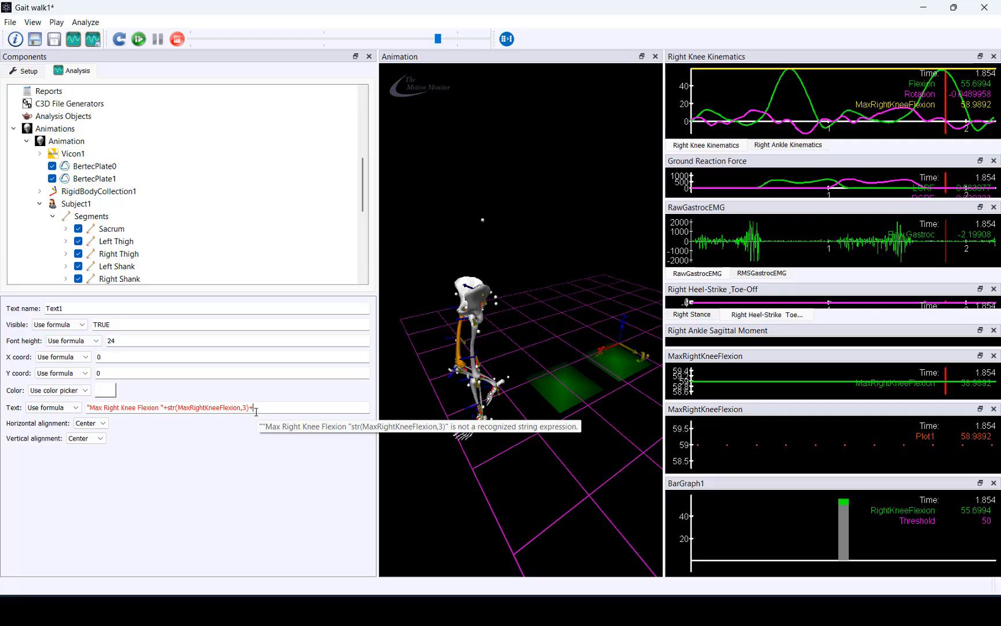
text(" deg")
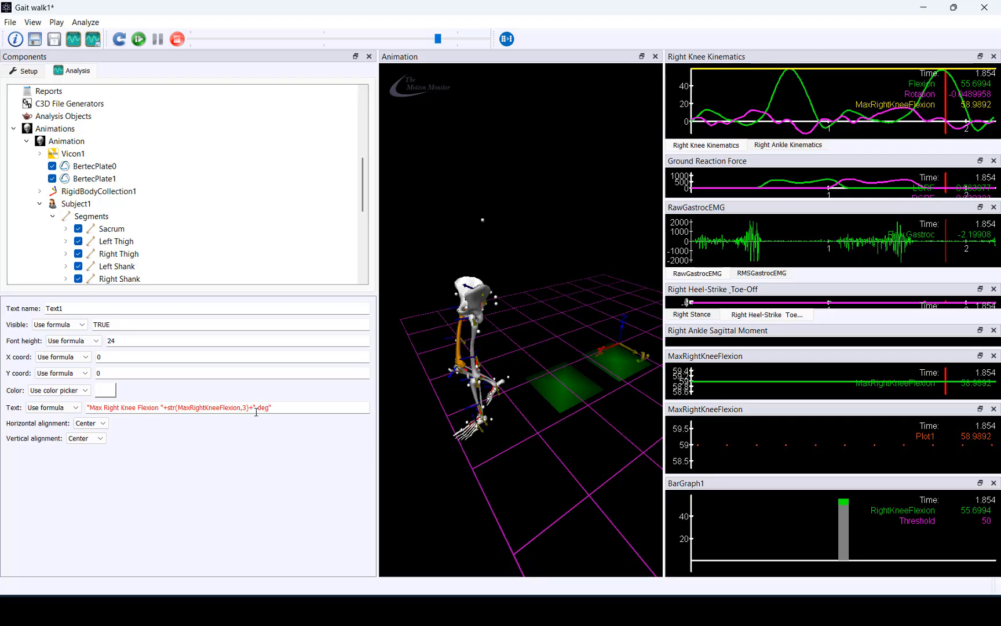
click(257, 433)
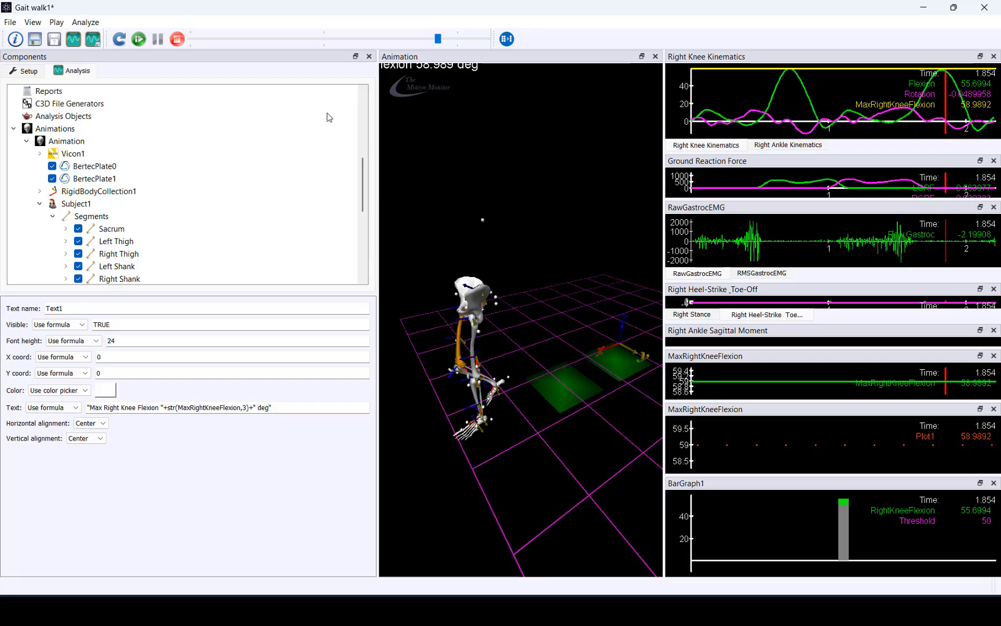
Position the text in the animation at X coordinate 1000 and Y coordinate 50.
double_click(99, 357)
text(1000)
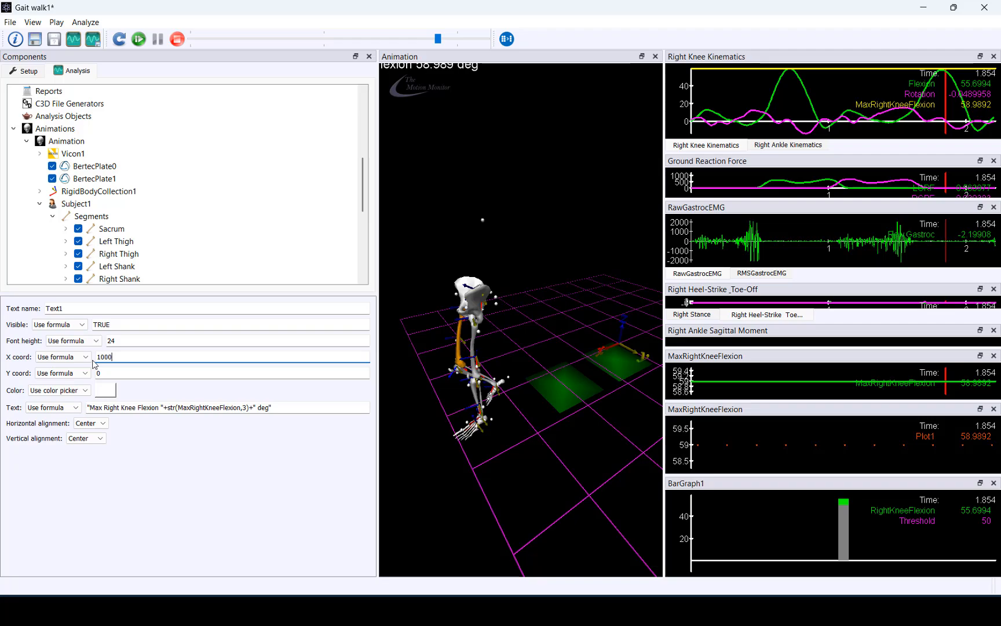
double_click(97, 373)
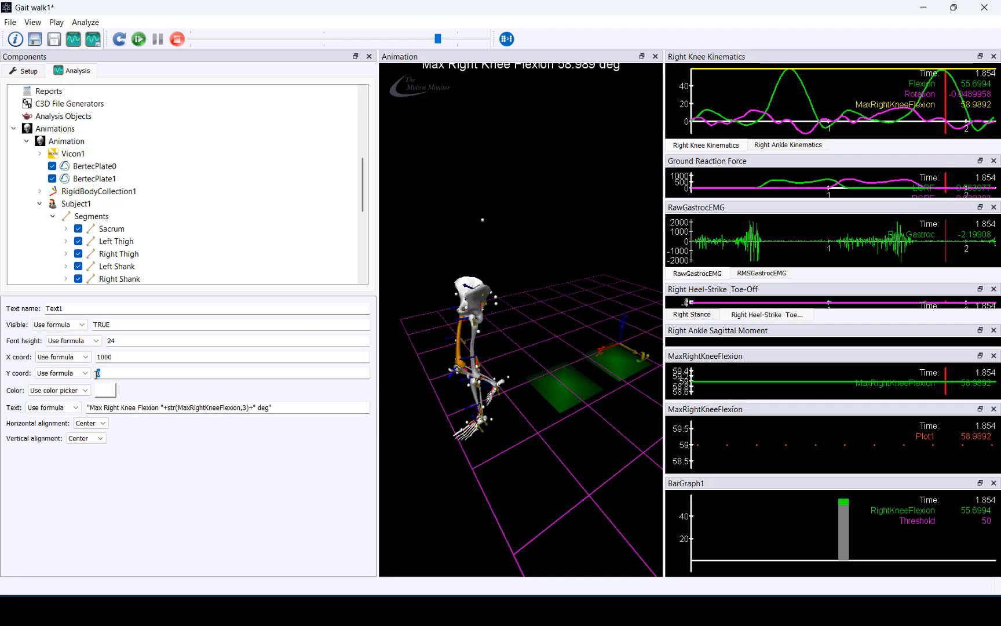
text(50)
click(250, 467)
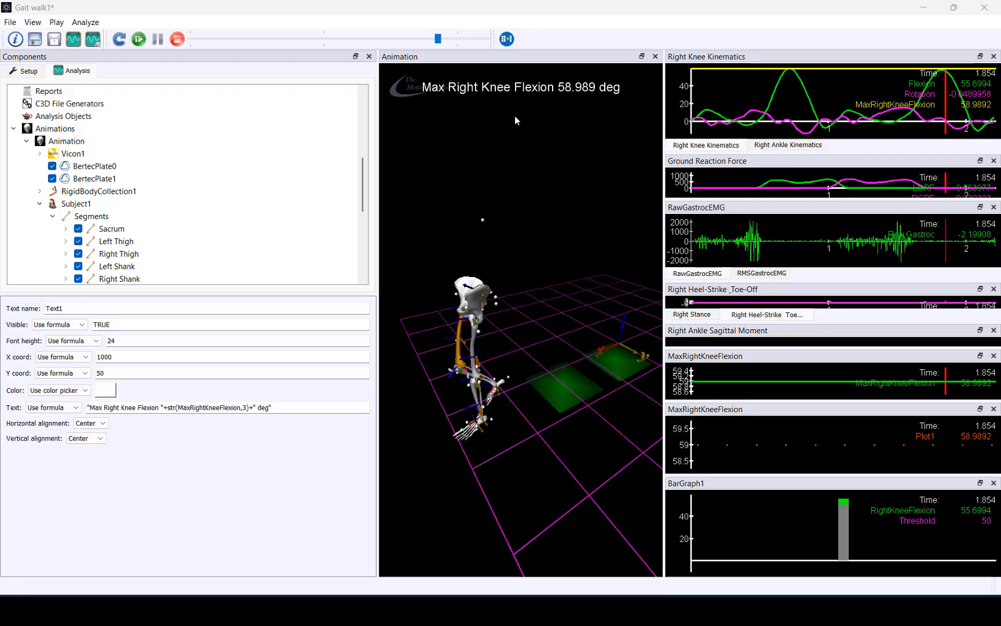
Add a new trace to the animation and open its settings.
scroll(234, 161, down, 2)
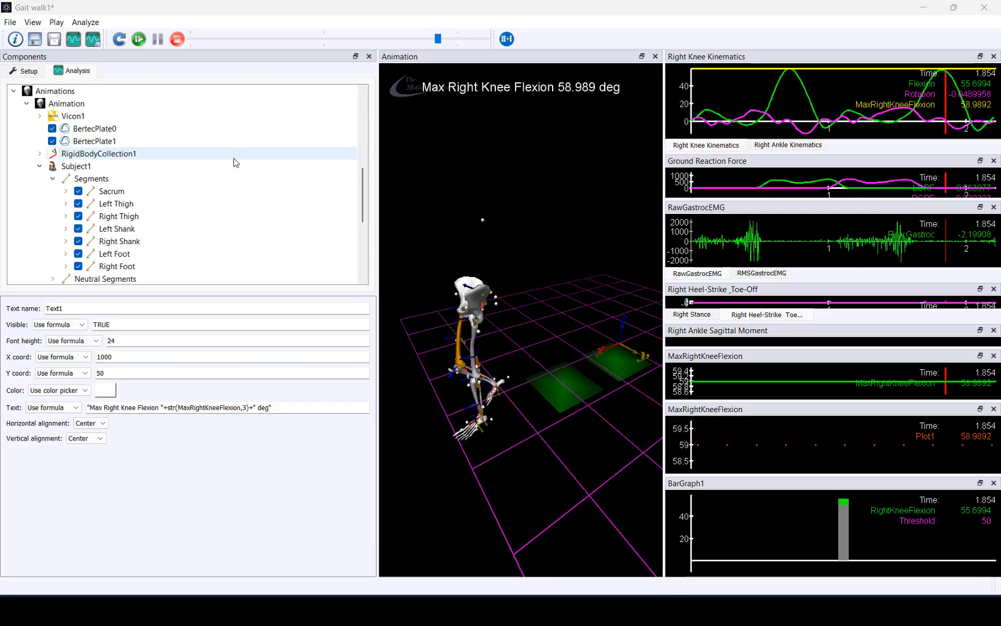
scroll(234, 162, down, 2)
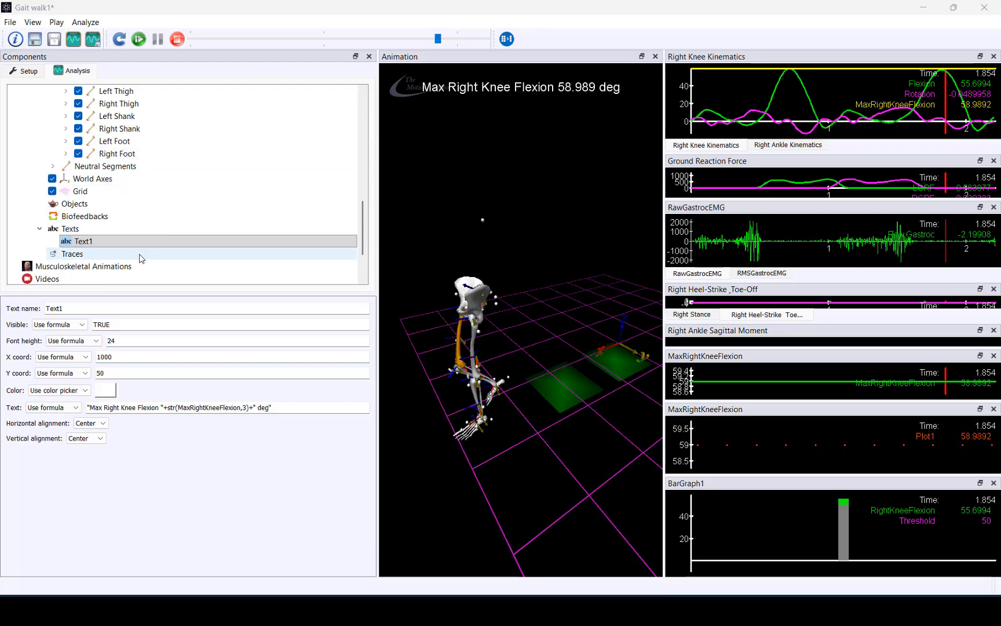
click(140, 255)
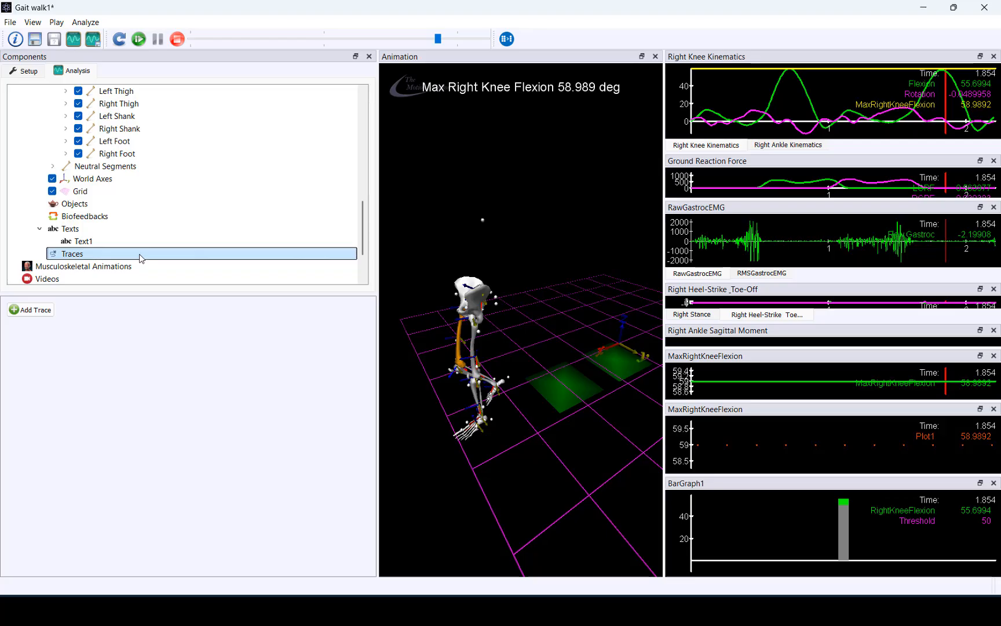
right_click(139, 258)
click(154, 265)
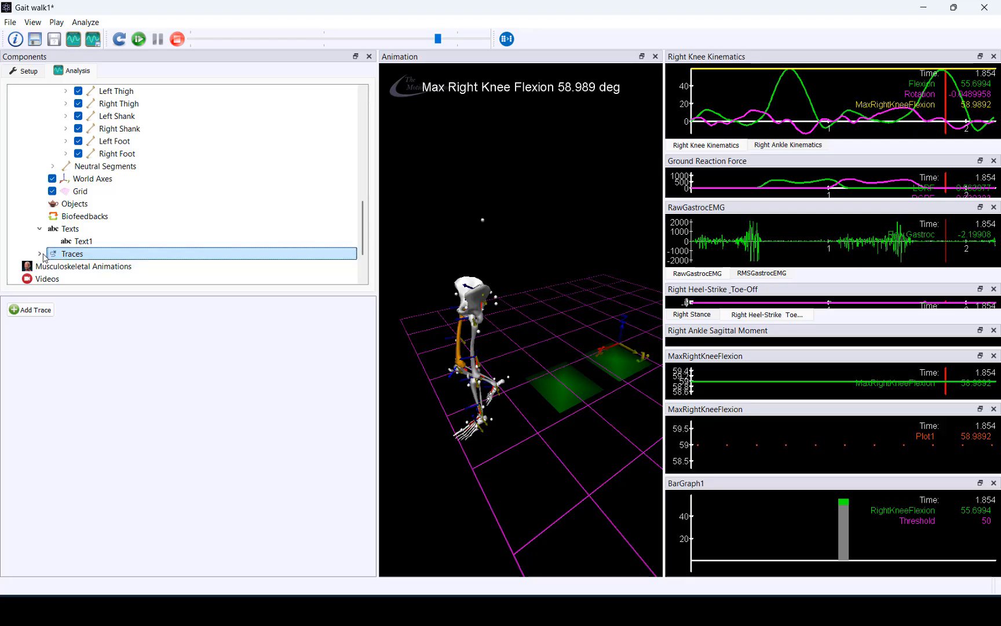
click(111, 267)
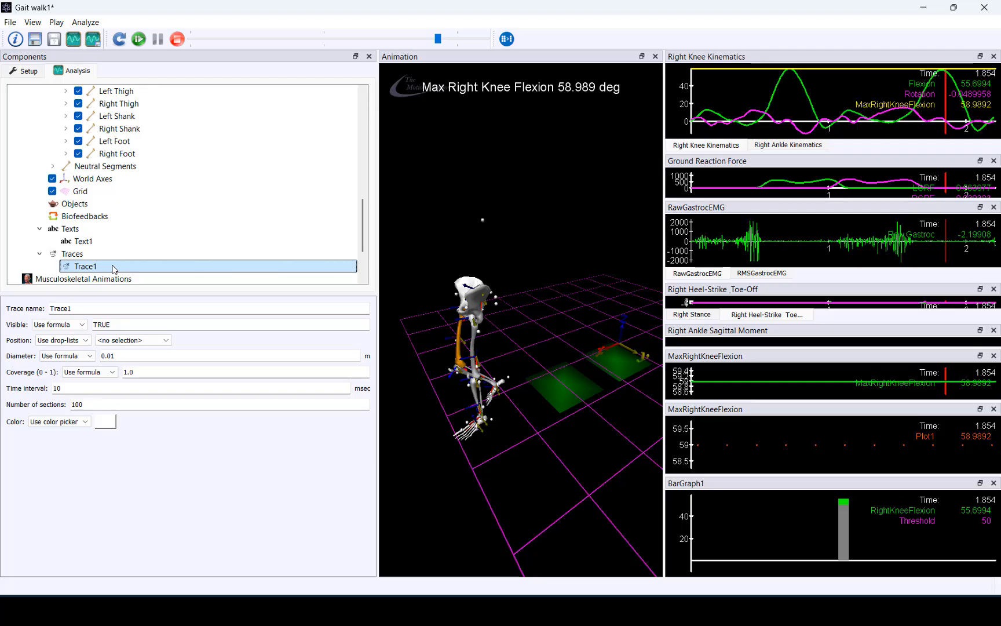
Set the trace's position source to the centre of mass (COM) of Subject1's Sacrum segment.
click(133, 341)
click(136, 384)
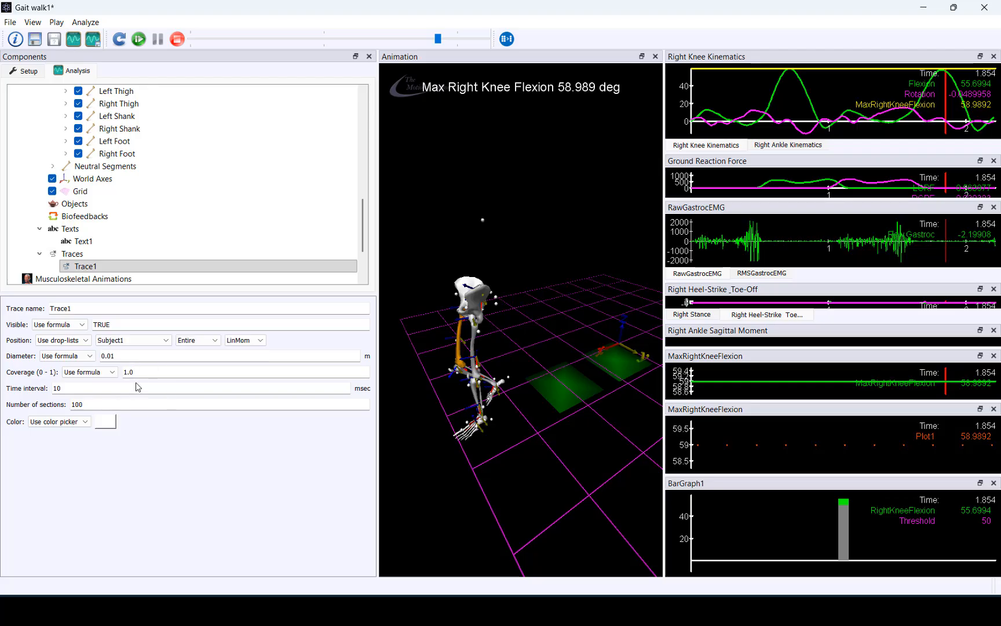
click(195, 346)
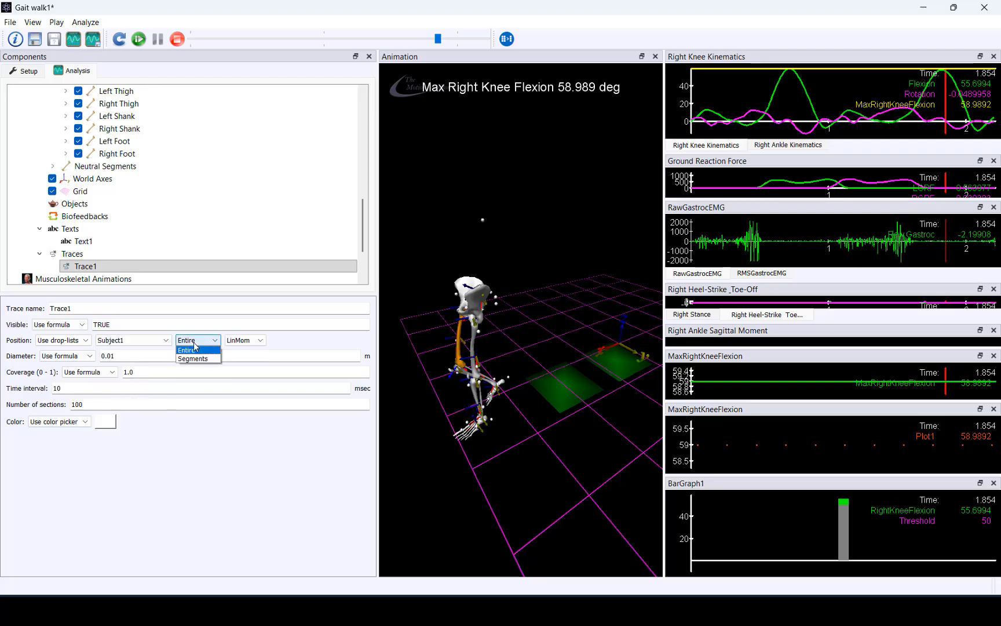
click(195, 359)
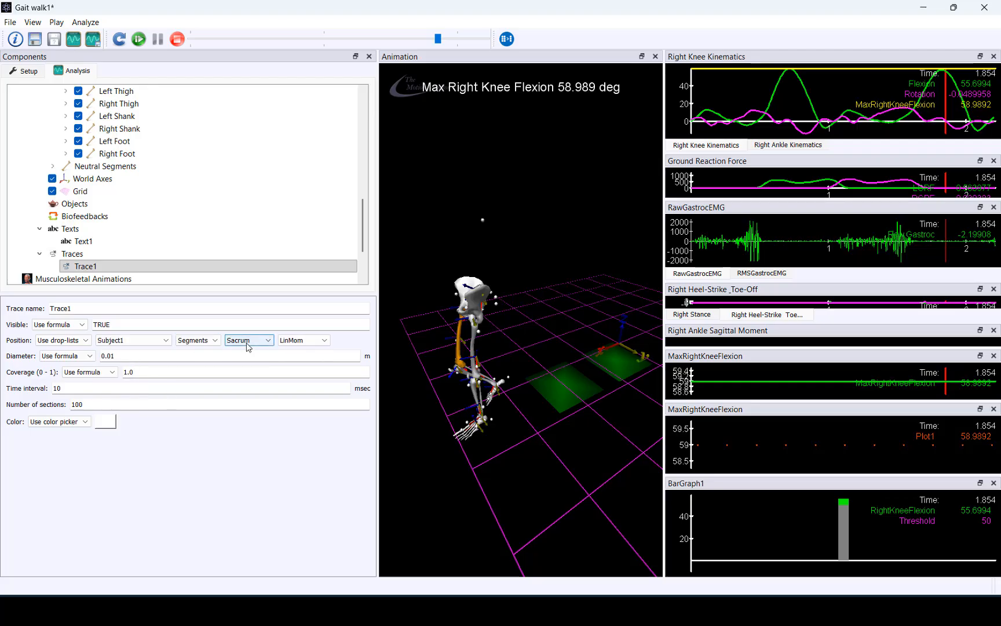
click(280, 343)
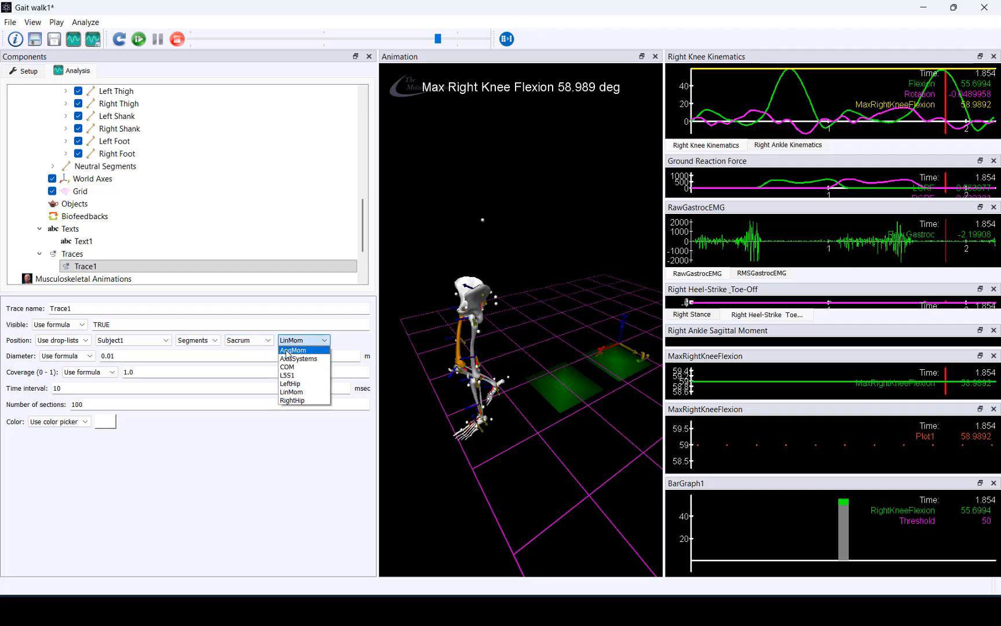
click(289, 368)
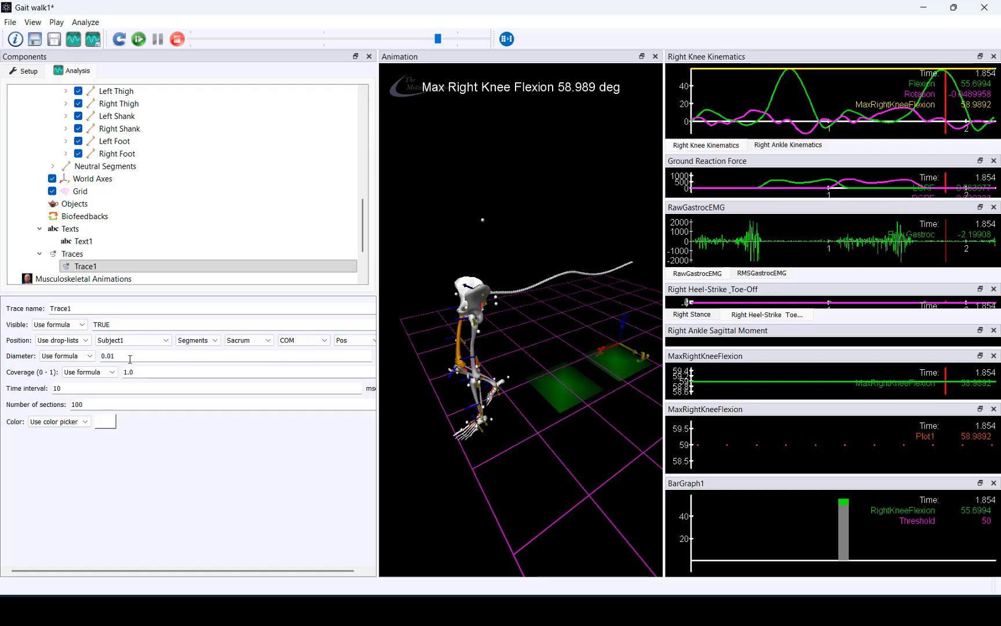
Set the trace's diameter to 0.005 m and its number of sections to 1000.
drag(115, 356, 111, 357)
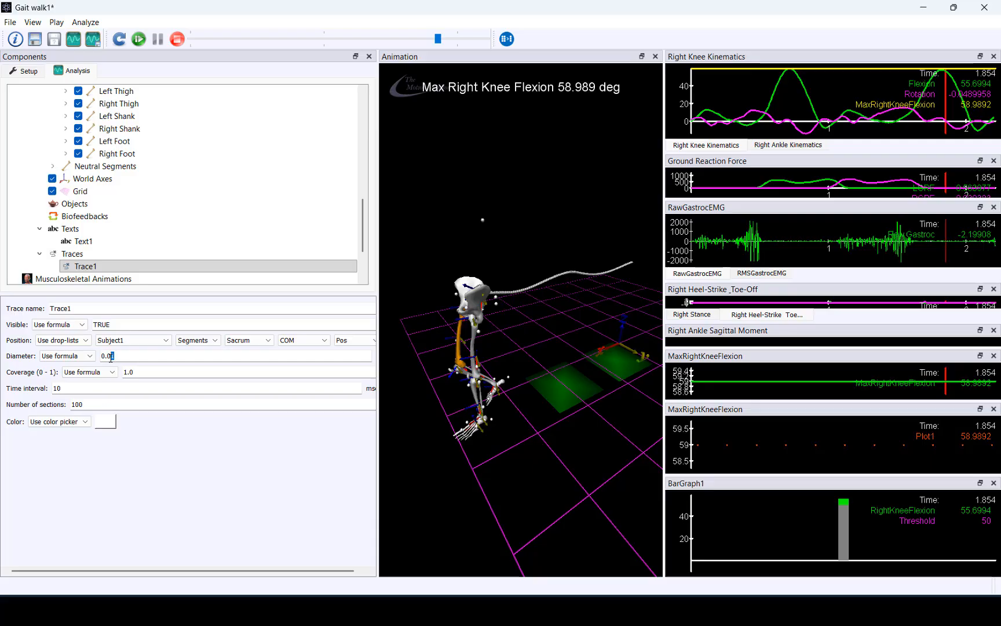
text(05)
key(Return)
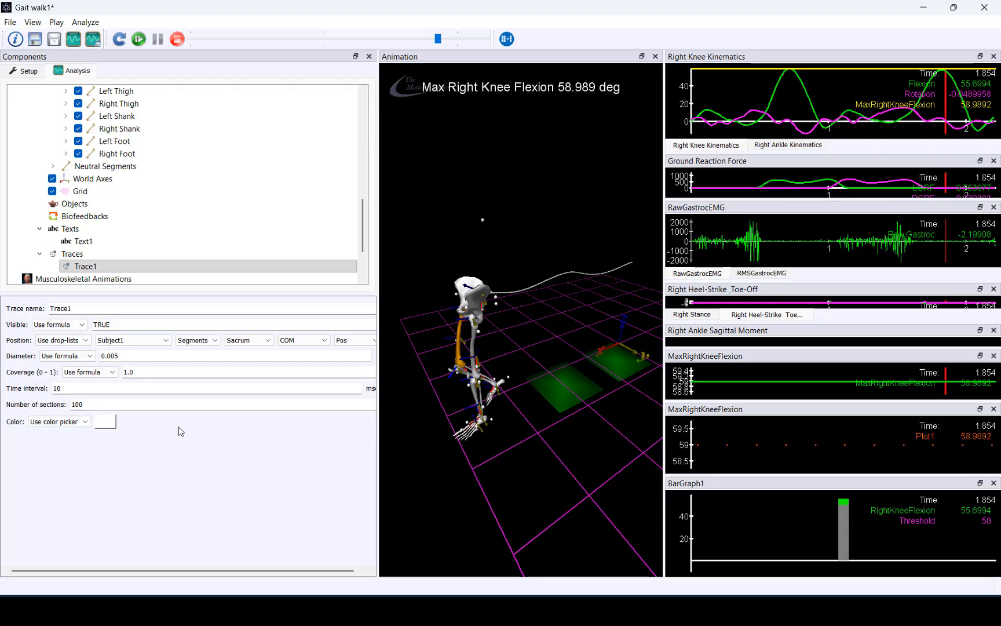
click(116, 403)
text(0)
Change the trace's color to bright green (#00ff00).
click(108, 425)
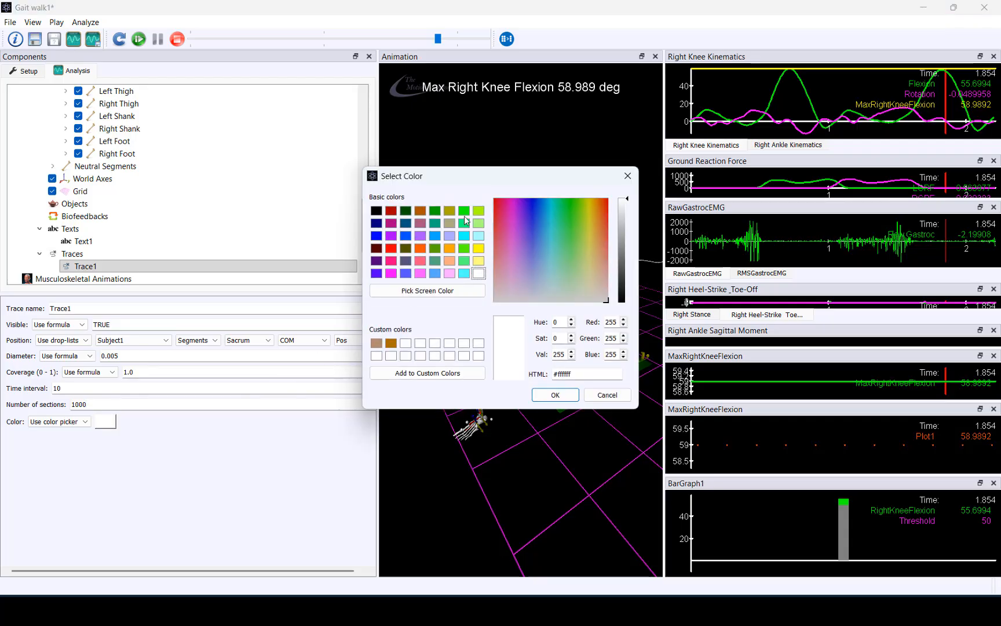
click(464, 213)
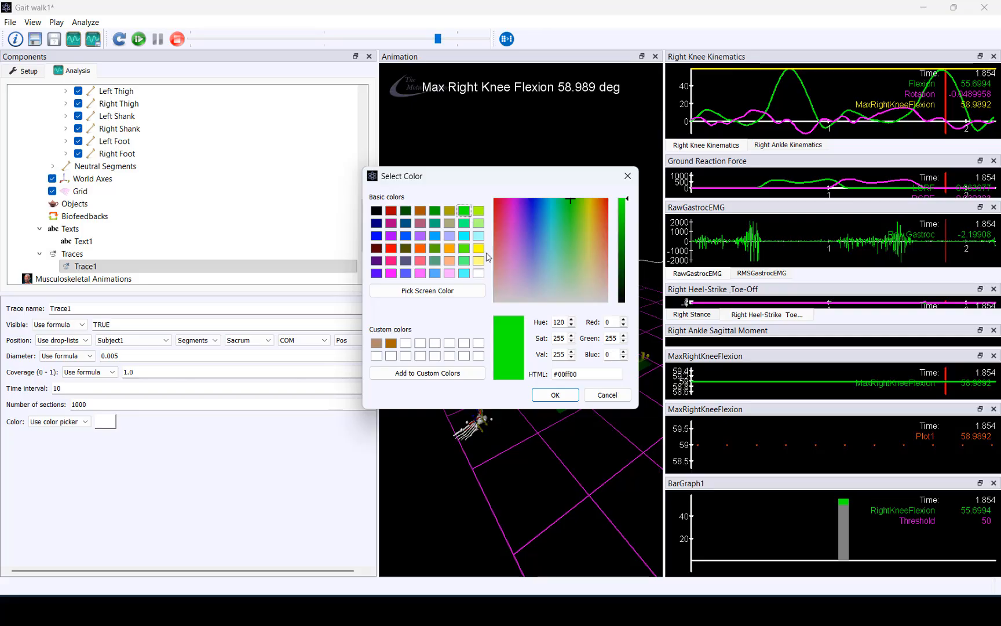
click(540, 396)
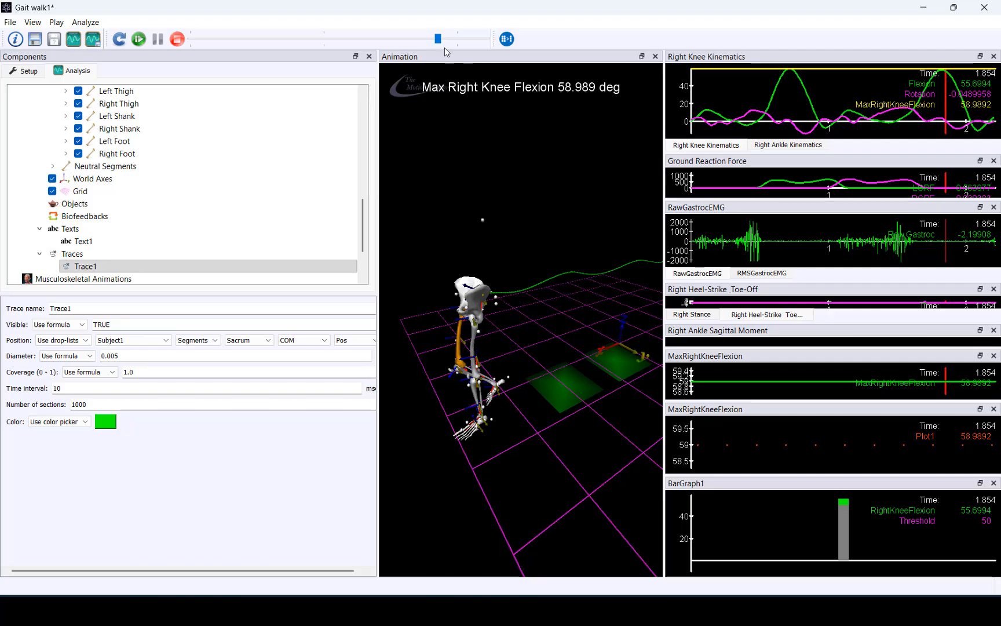
Rewind the recording to the start, widen the animation view, and scrub to about 1.85 s to review the sacrum trace.
drag(438, 39, 177, 60)
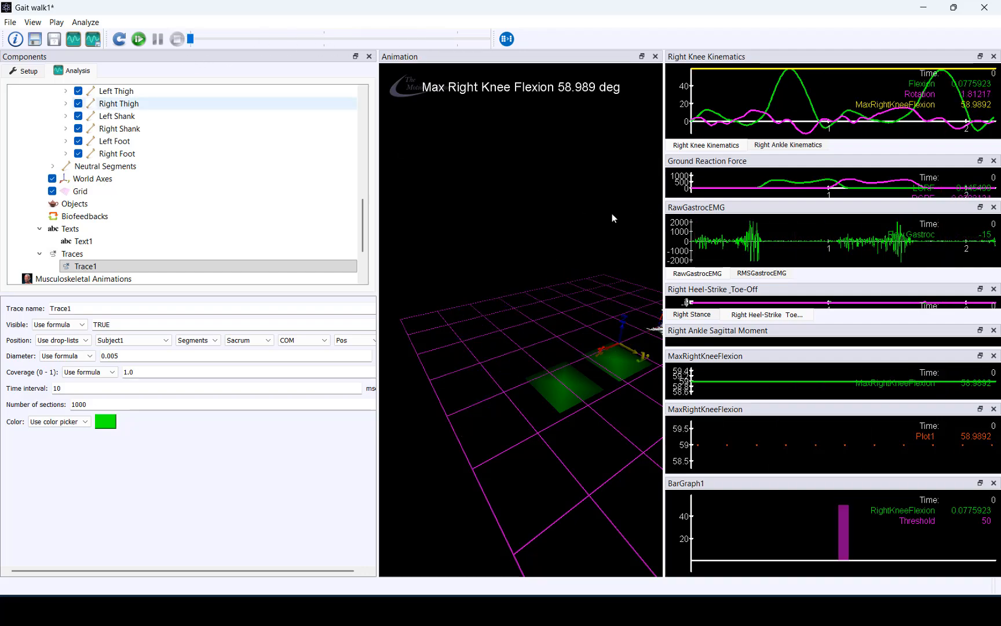
drag(663, 242, 737, 241)
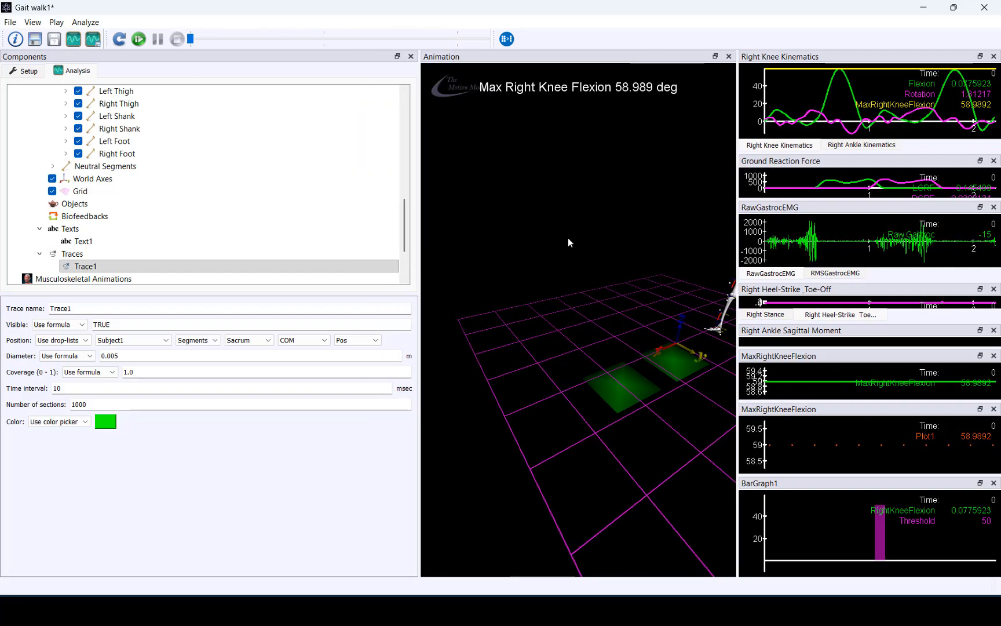
drag(422, 266, 353, 266)
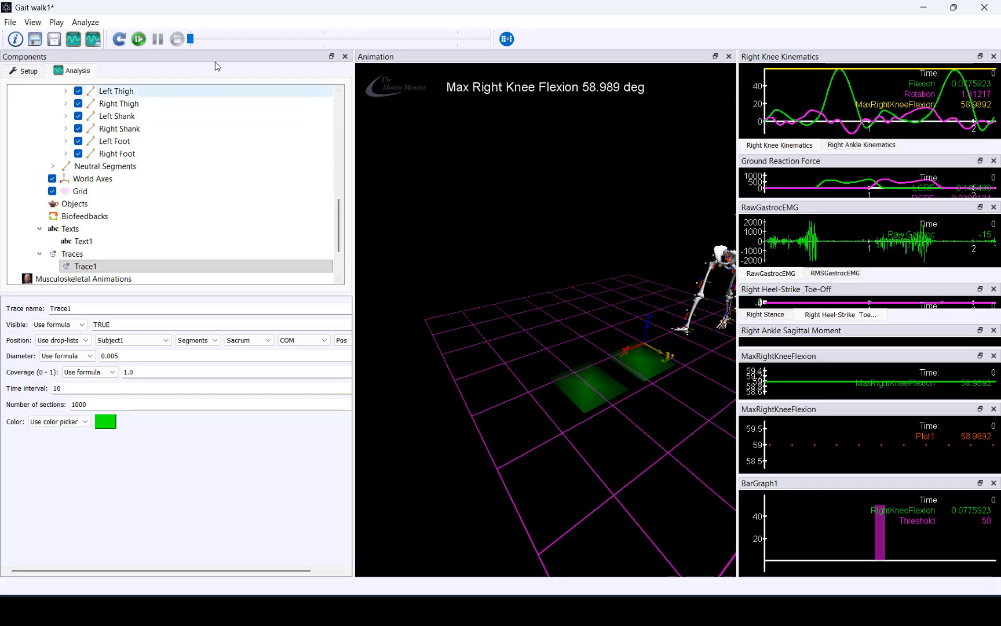
drag(193, 44, 439, 63)
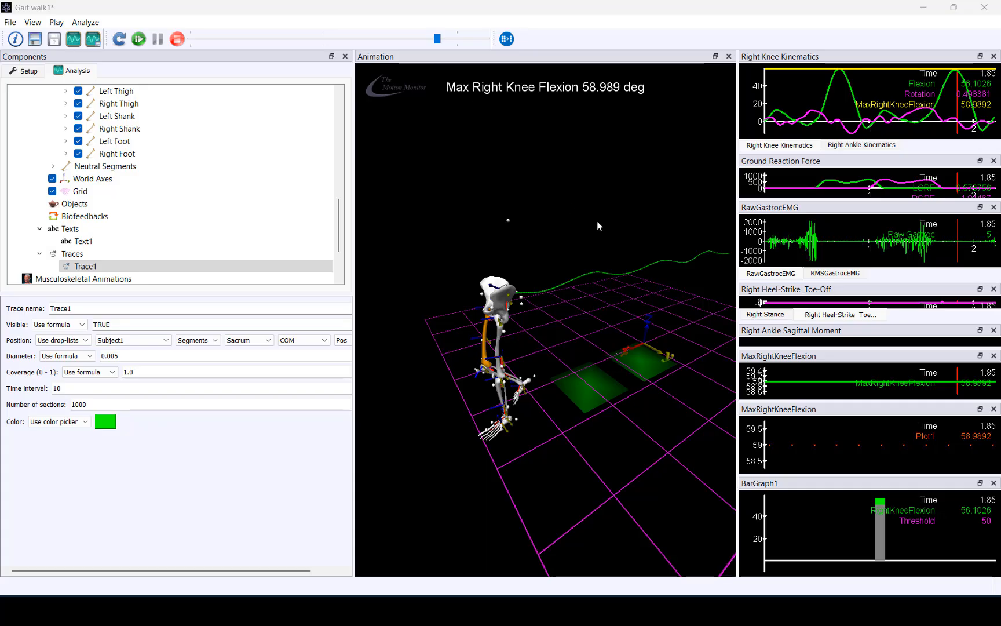
Enlarge the graph area holding the right heel-strike and toe-off plots and display the Right Stance graph.
drag(738, 302, 482, 296)
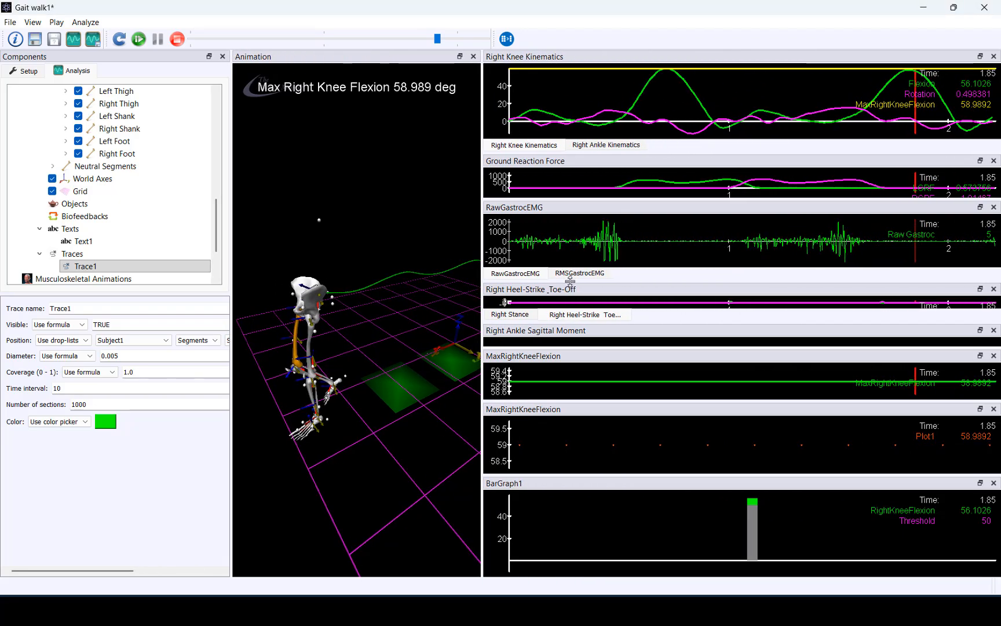
drag(570, 282, 574, 179)
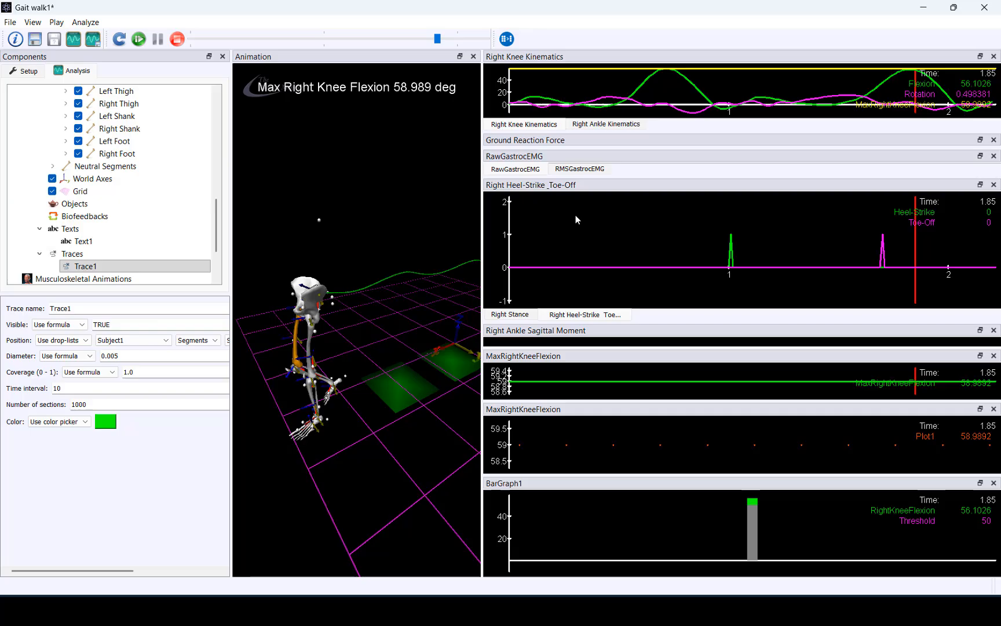
click(527, 313)
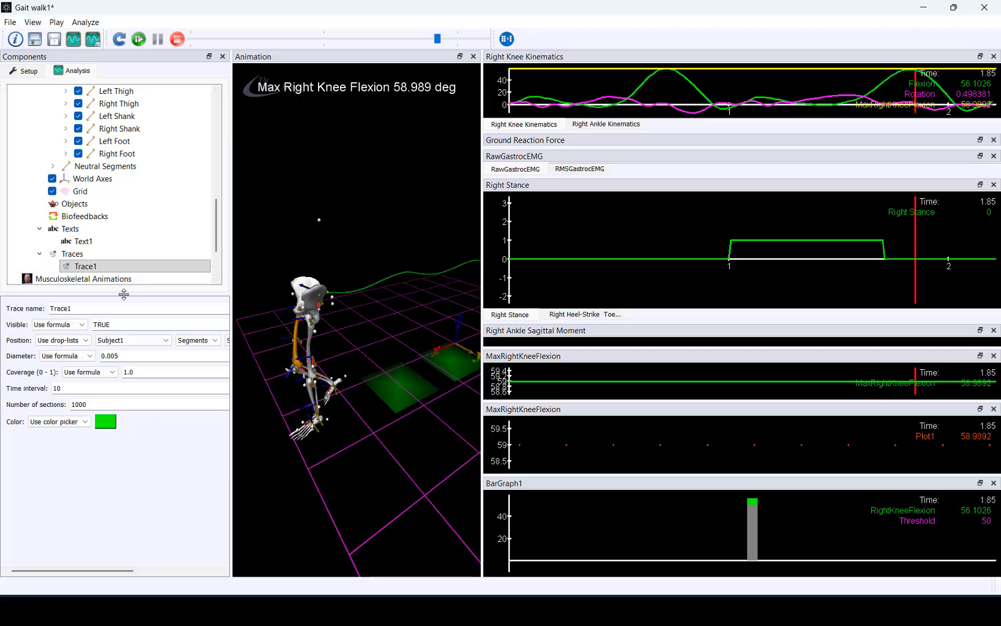
Open the RightStance analysis variable and make room to read its full Boolean expression.
drag(124, 294, 122, 435)
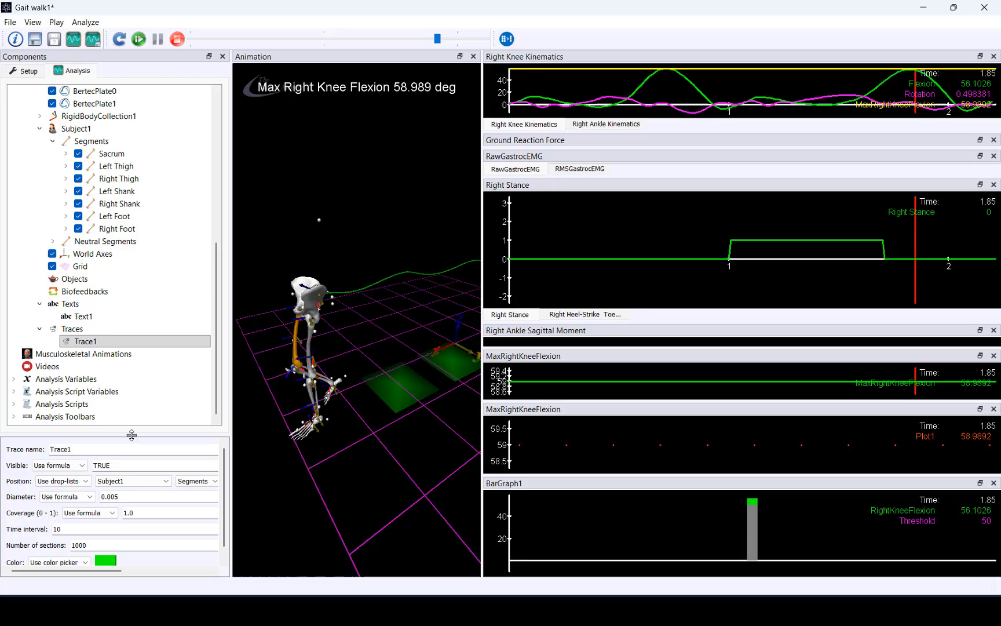
click(14, 379)
scroll(133, 365, down, 4)
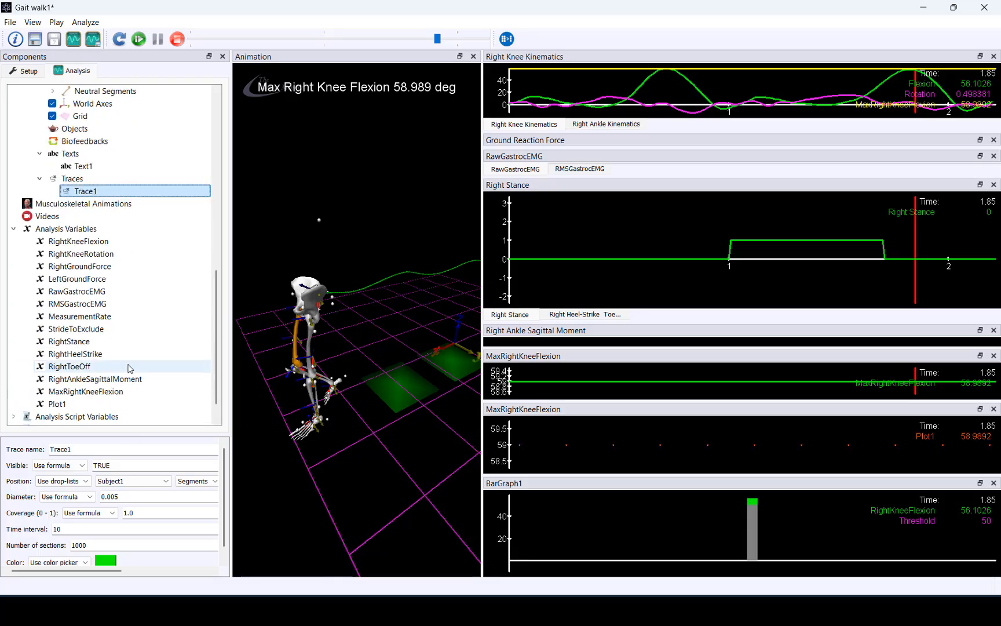
click(130, 342)
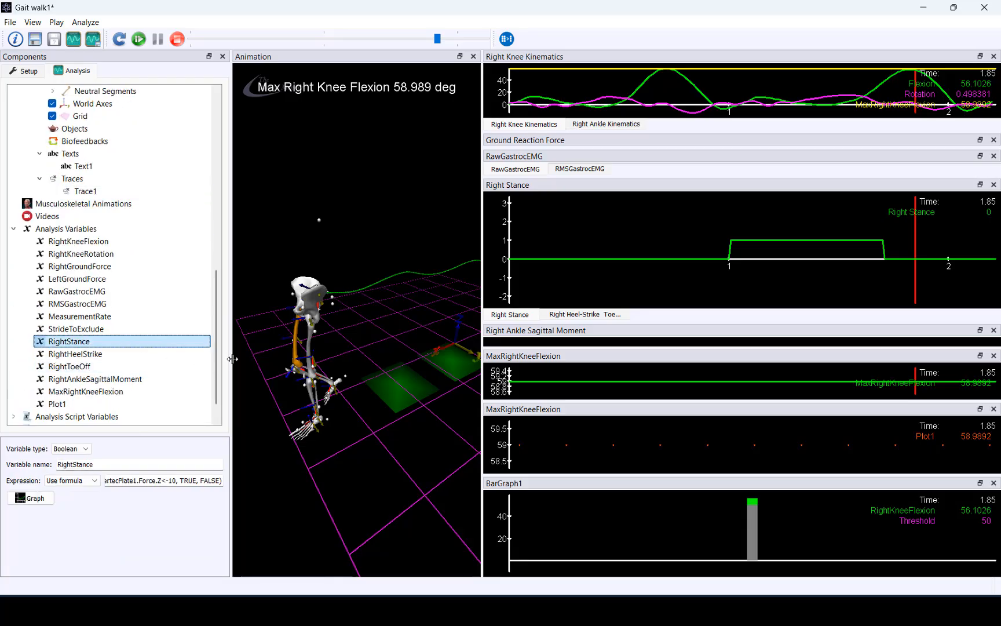
drag(233, 359, 376, 358)
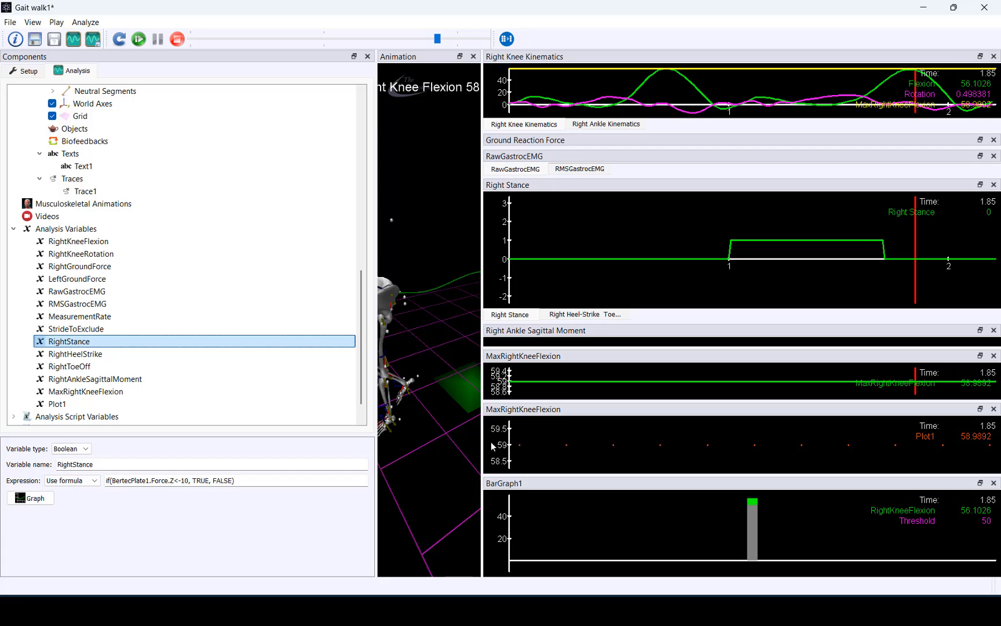
Examine the RightHeelStrike and RightToeOff expressions alongside their graph, moving the time cursor to the heel-strike spike at about 1.01 s.
click(571, 315)
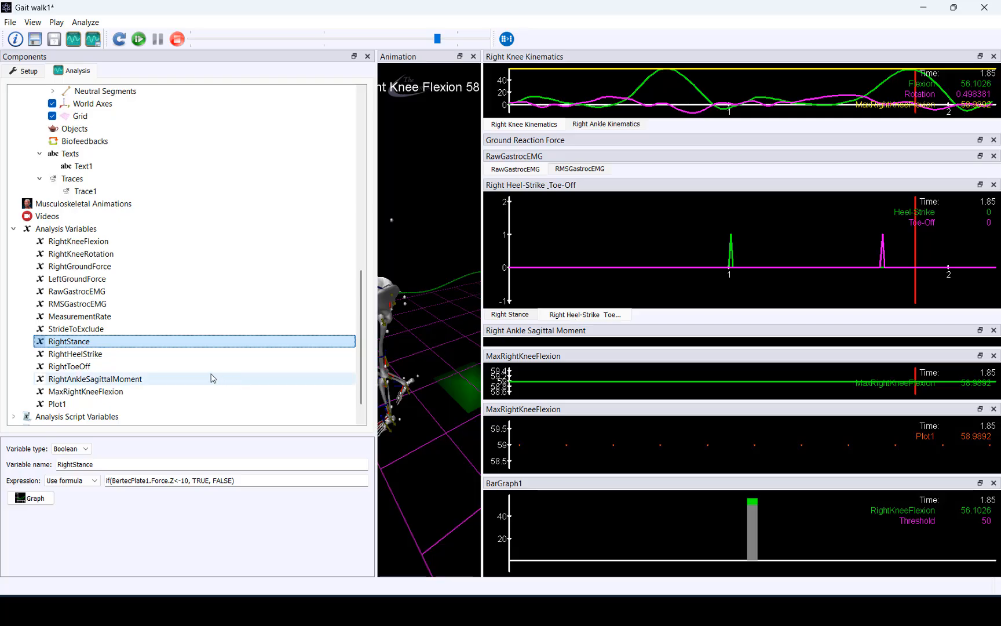
click(146, 356)
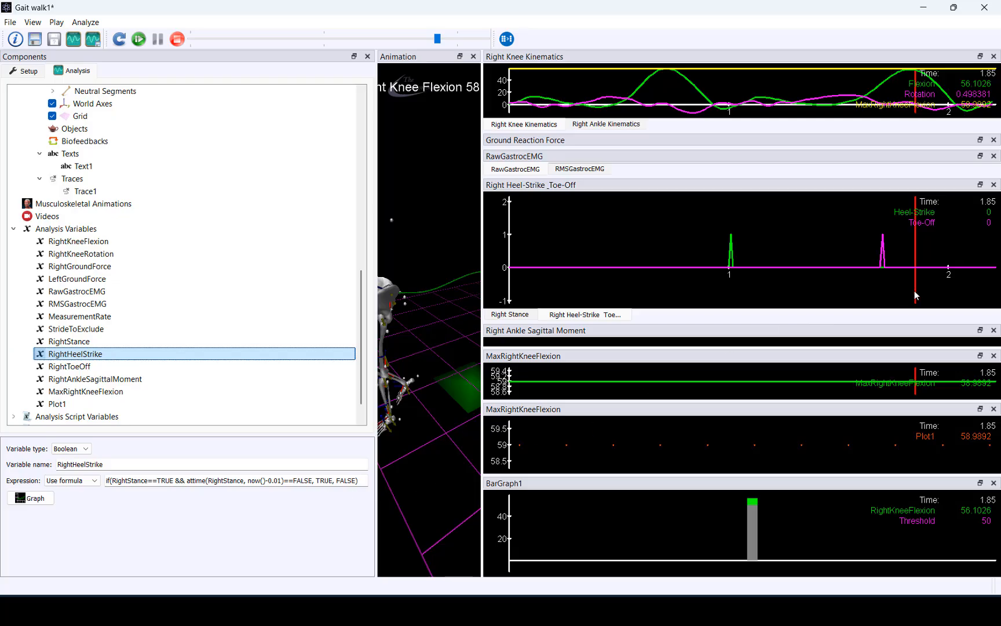
drag(915, 292, 731, 281)
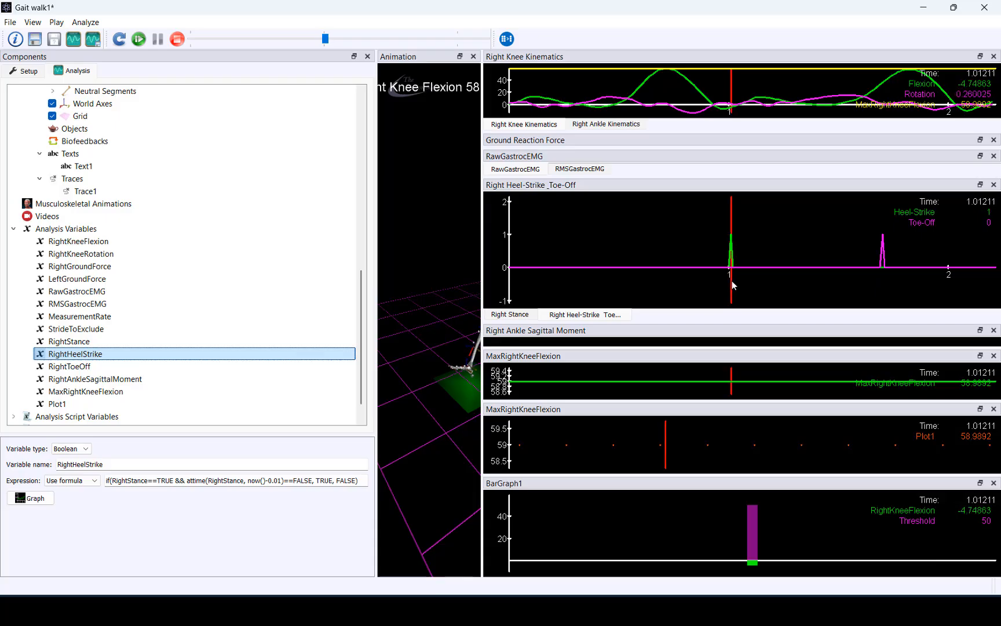
click(156, 367)
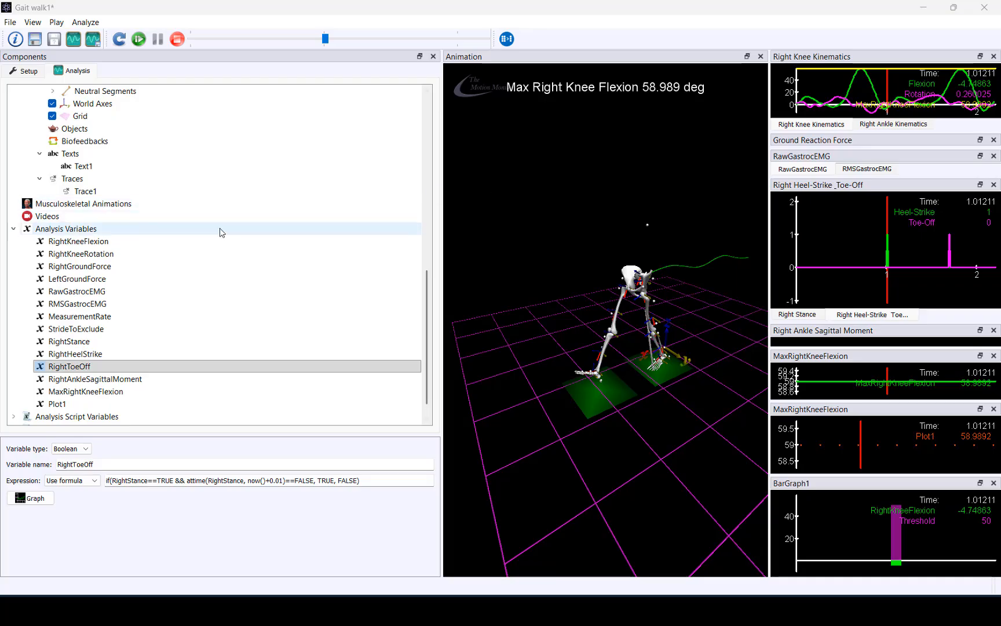
Add a new report to the analysis.
scroll(212, 235, up, 3)
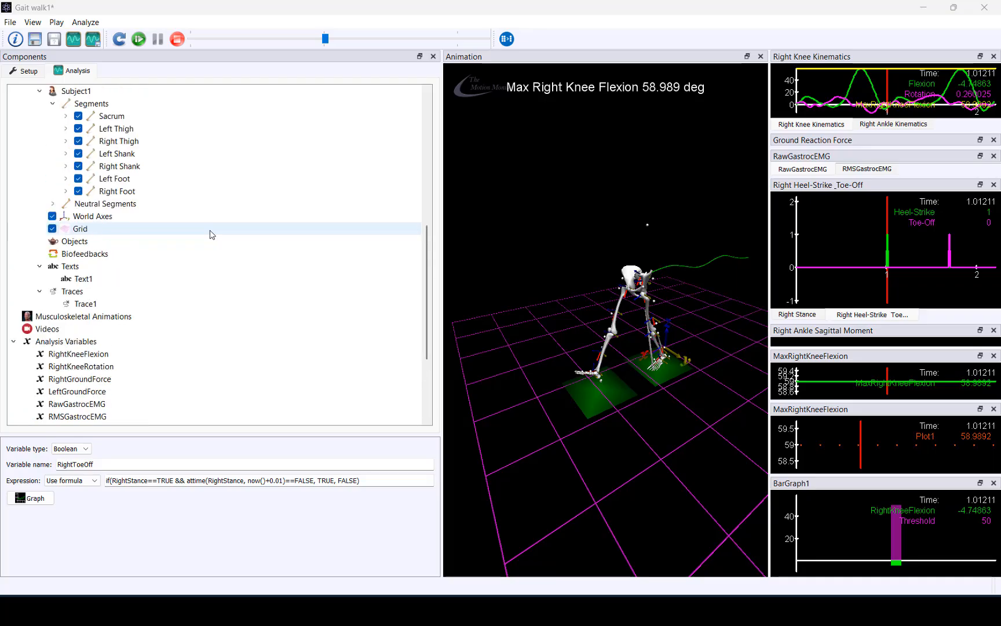
scroll(212, 235, up, 6)
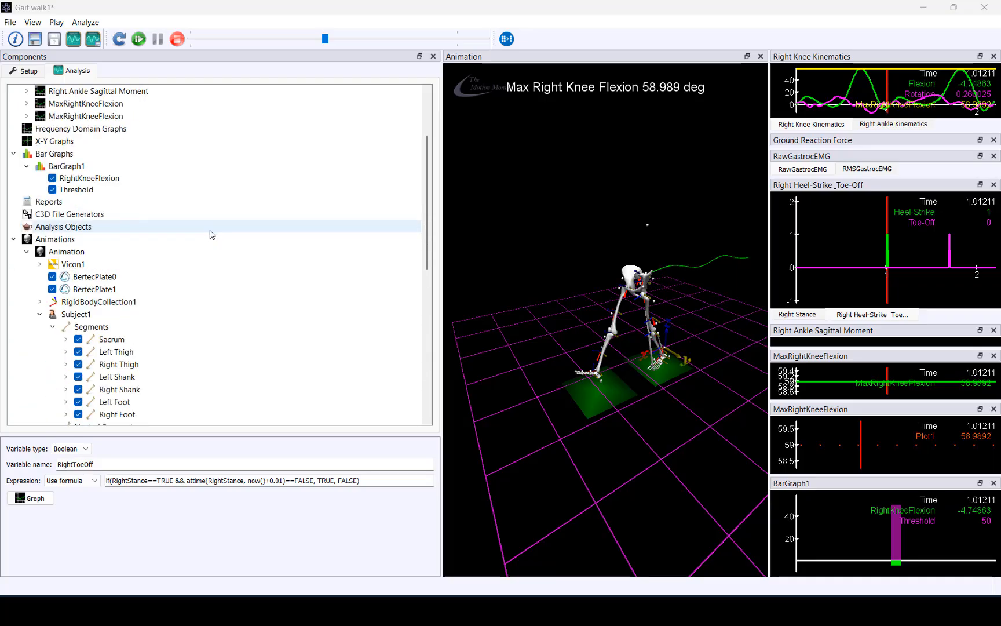
click(157, 204)
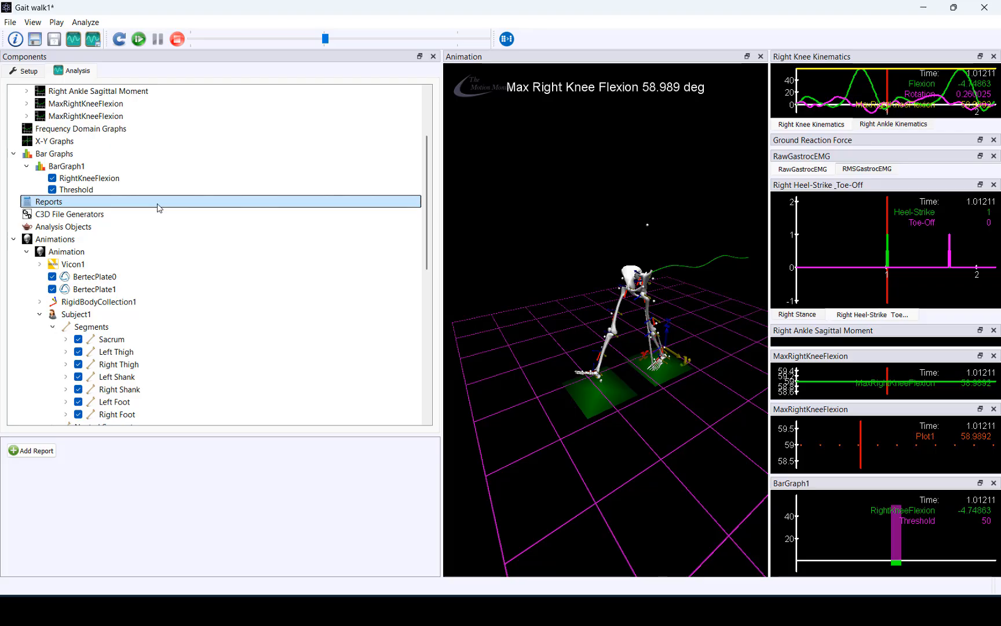
right_click(157, 206)
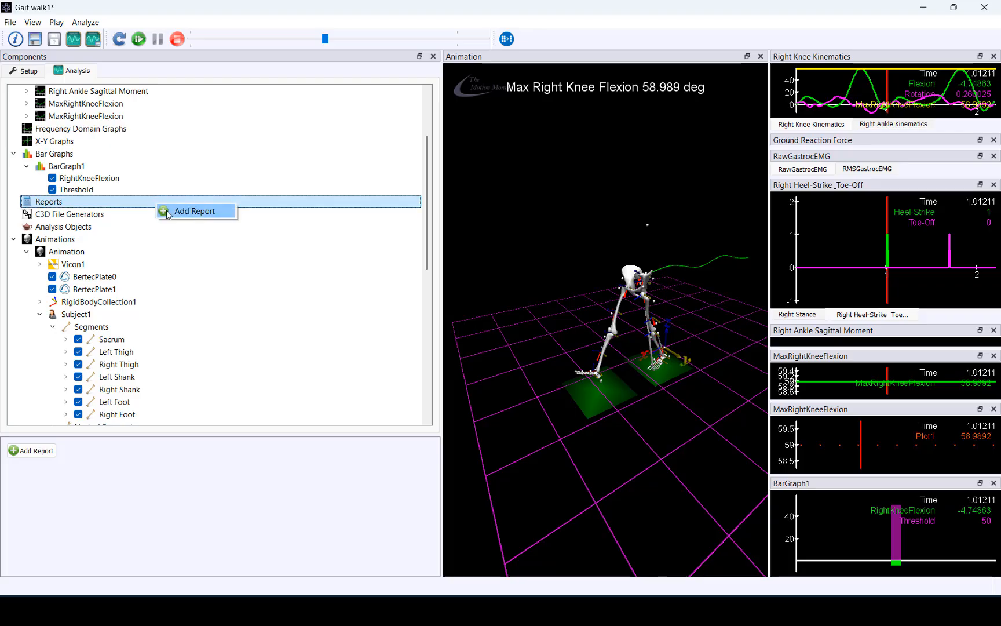
click(191, 211)
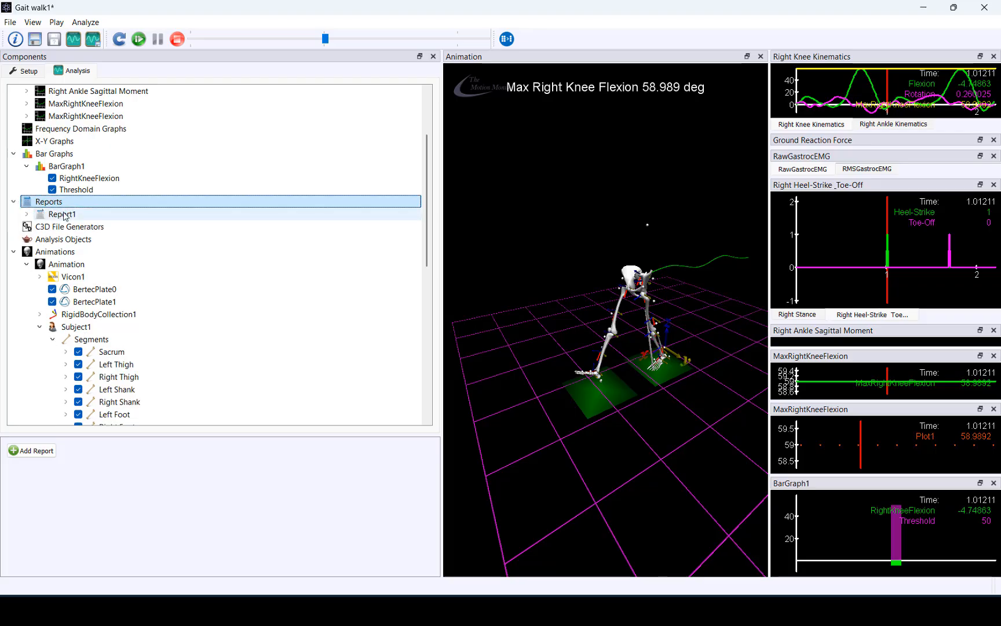
Open the settings of Report1 with more room to read them and review the available file formats.
click(64, 214)
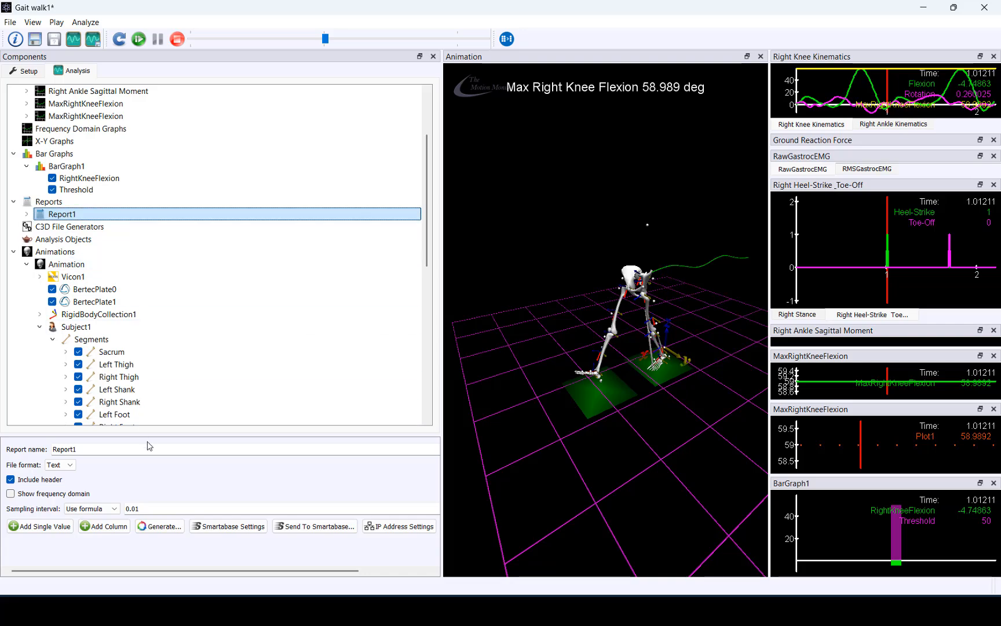
drag(148, 433, 166, 269)
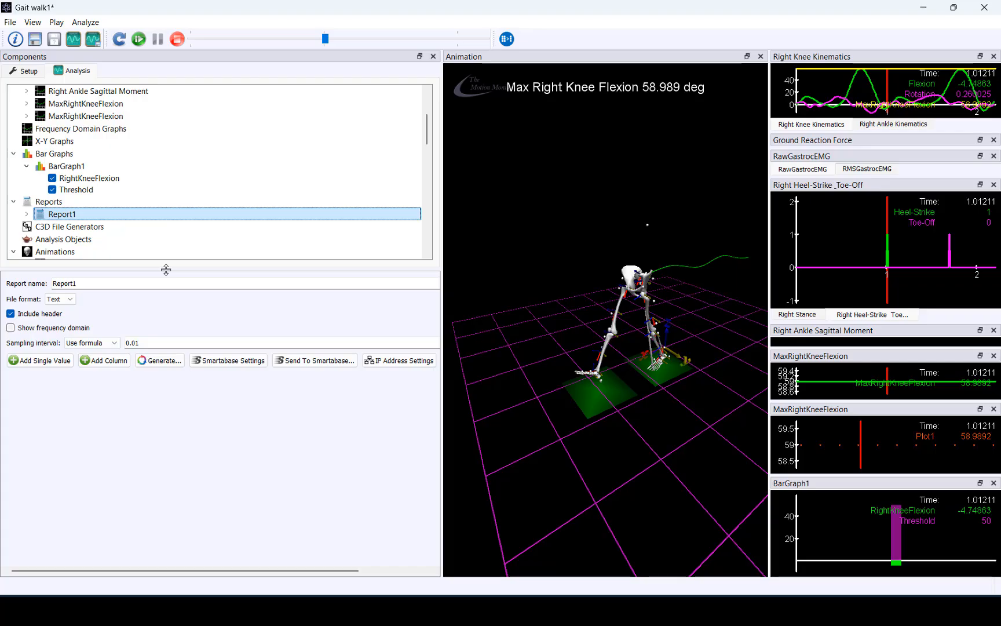
click(70, 300)
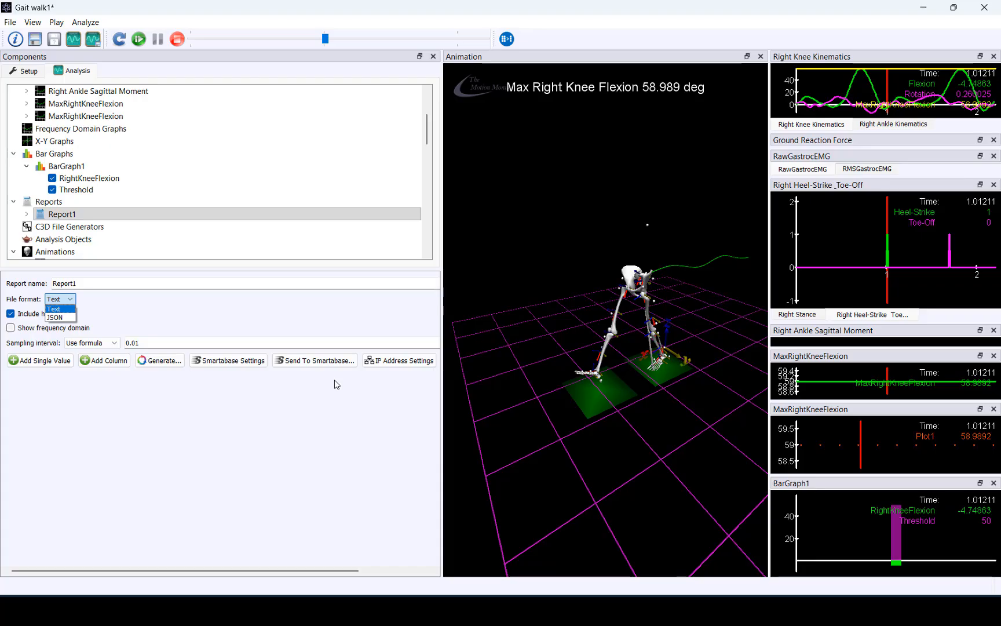
key(Escape)
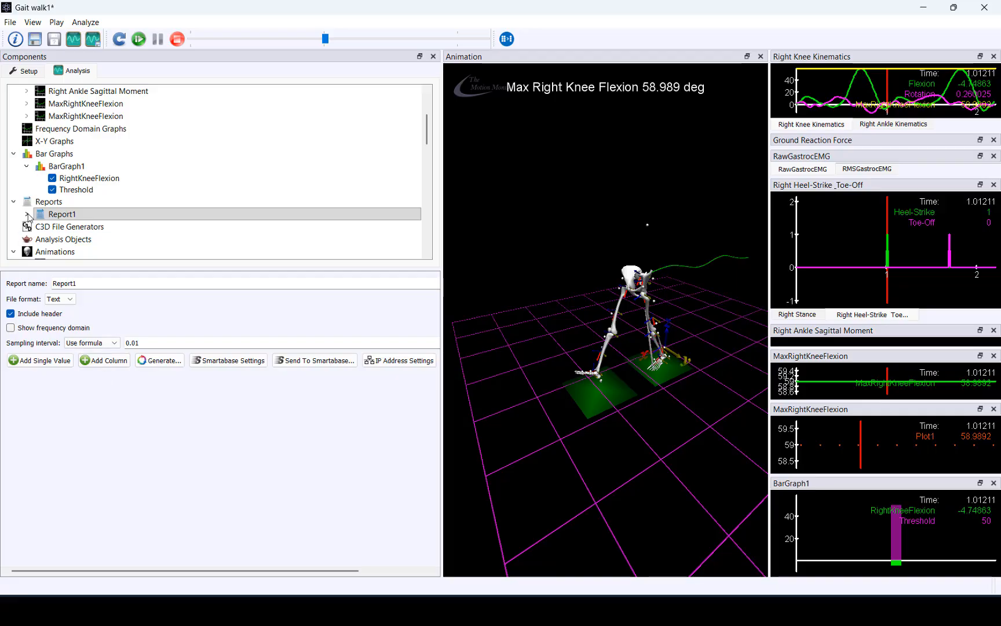
Expand Report1 and select its Single Values group, checking the commands available for adding entries.
double_click(65, 215)
click(72, 228)
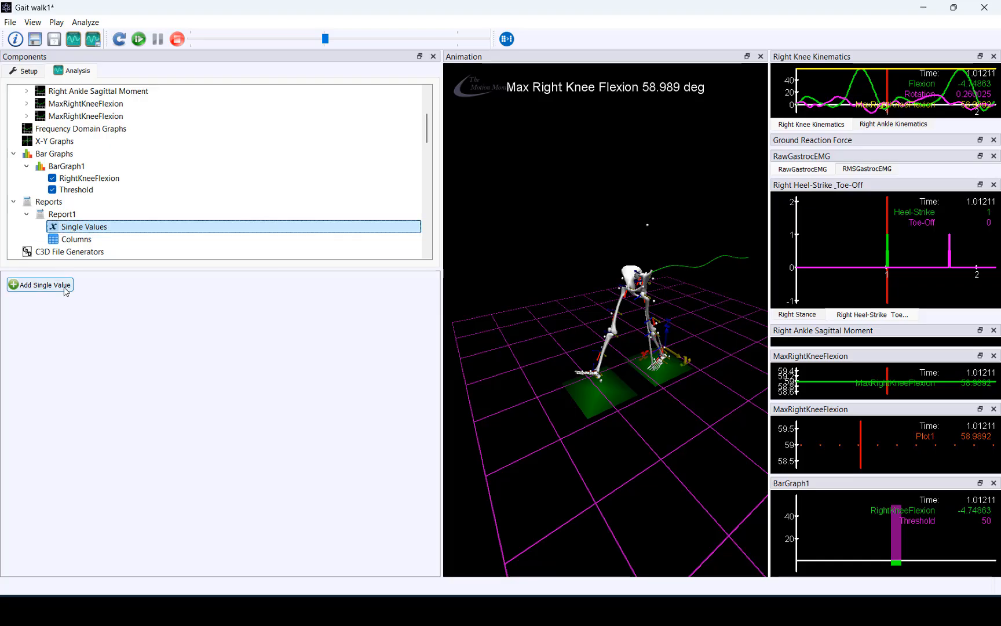
right_click(87, 230)
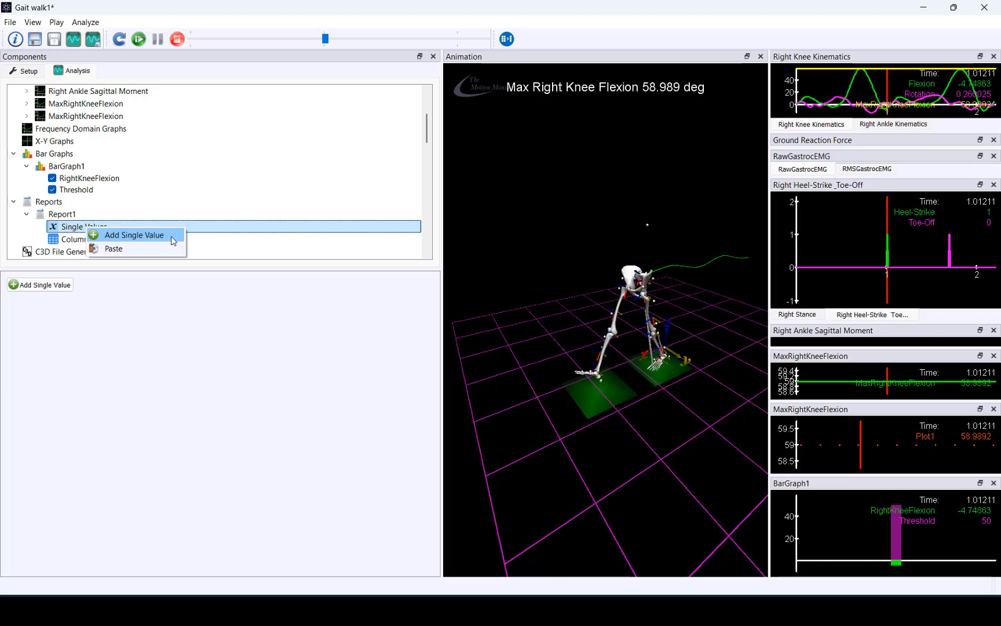
click(164, 277)
Copy the MaxRightKneeFlexion analysis variable into the Single Values group of Report1.
scroll(174, 207, down, 10)
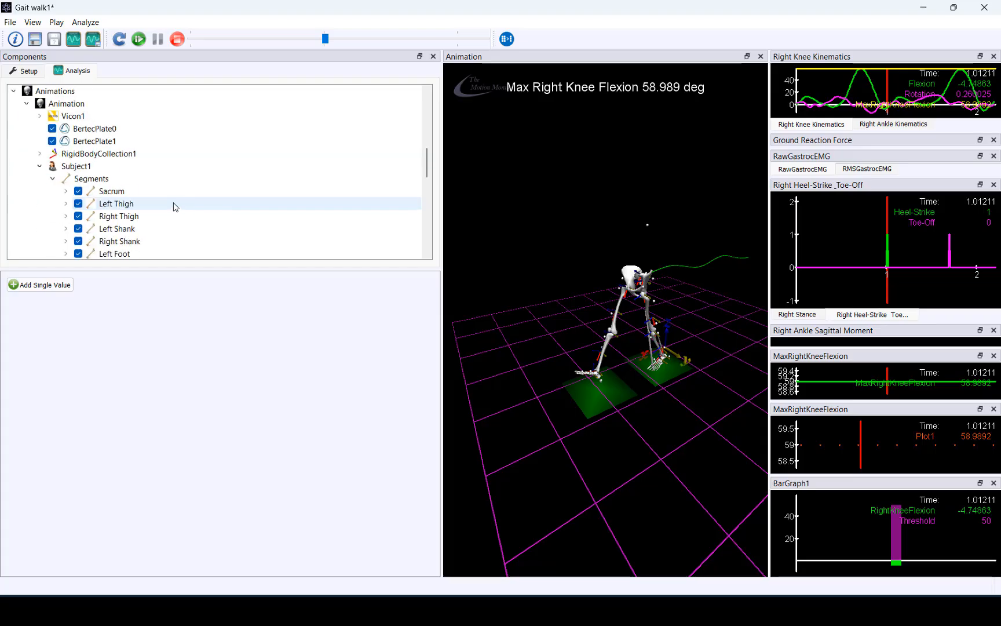
scroll(174, 207, down, 3)
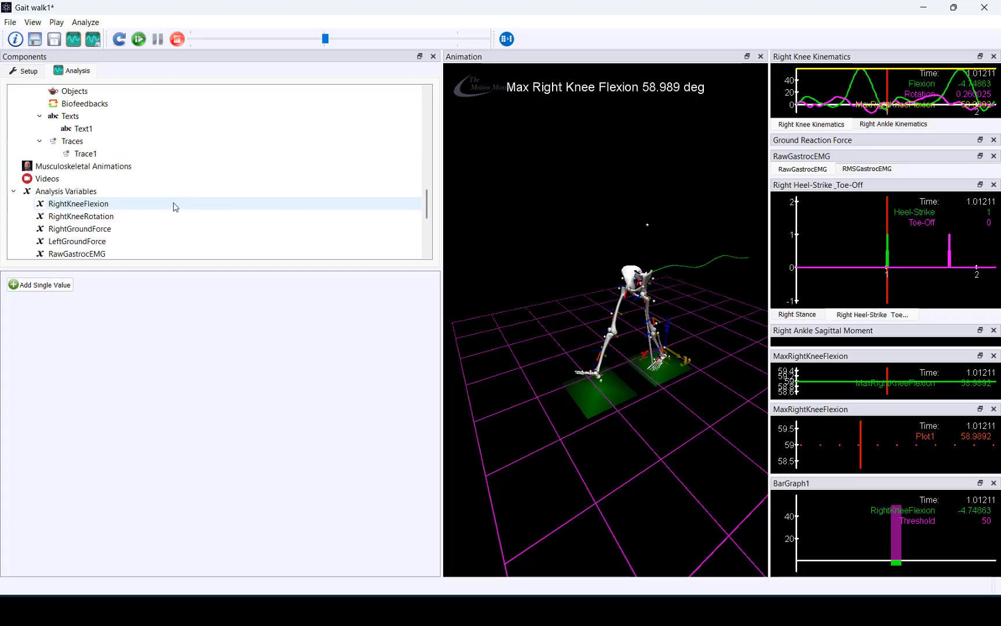
scroll(174, 207, down, 2)
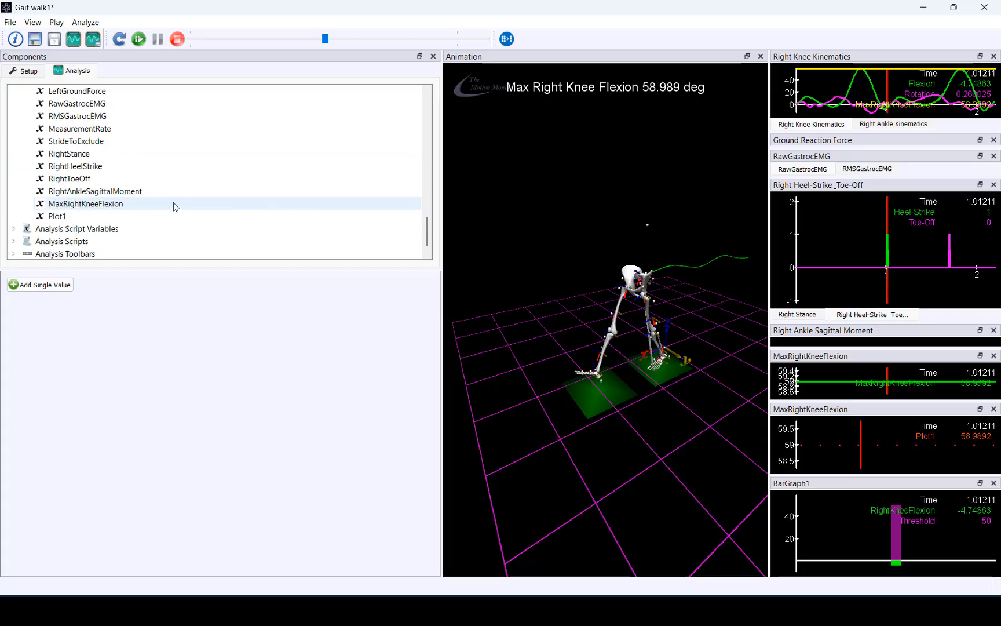
click(174, 207)
right_click(175, 207)
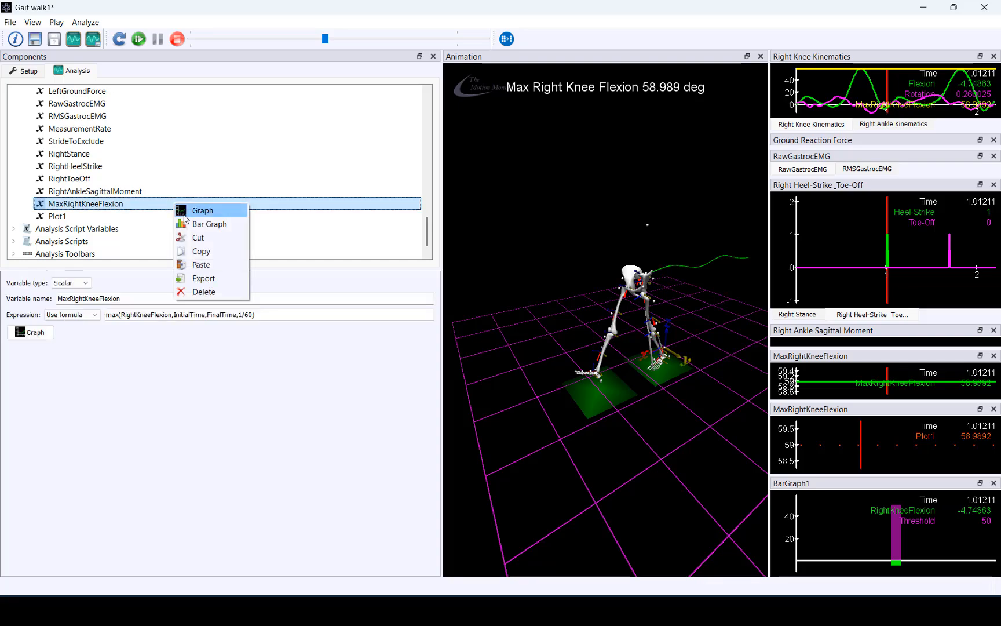
click(196, 253)
scroll(196, 253, up, 7)
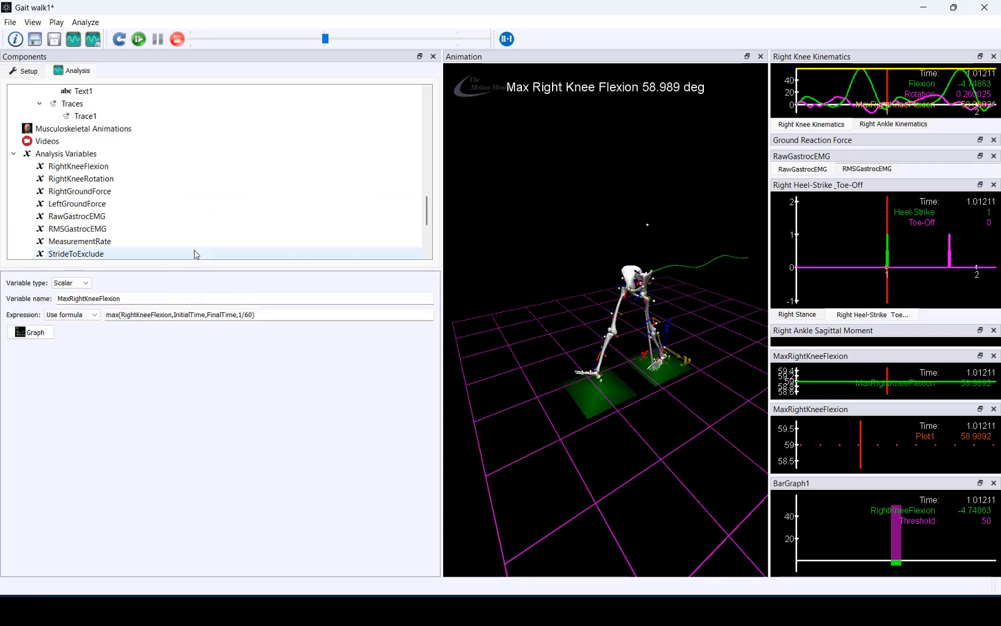
scroll(194, 250, up, 7)
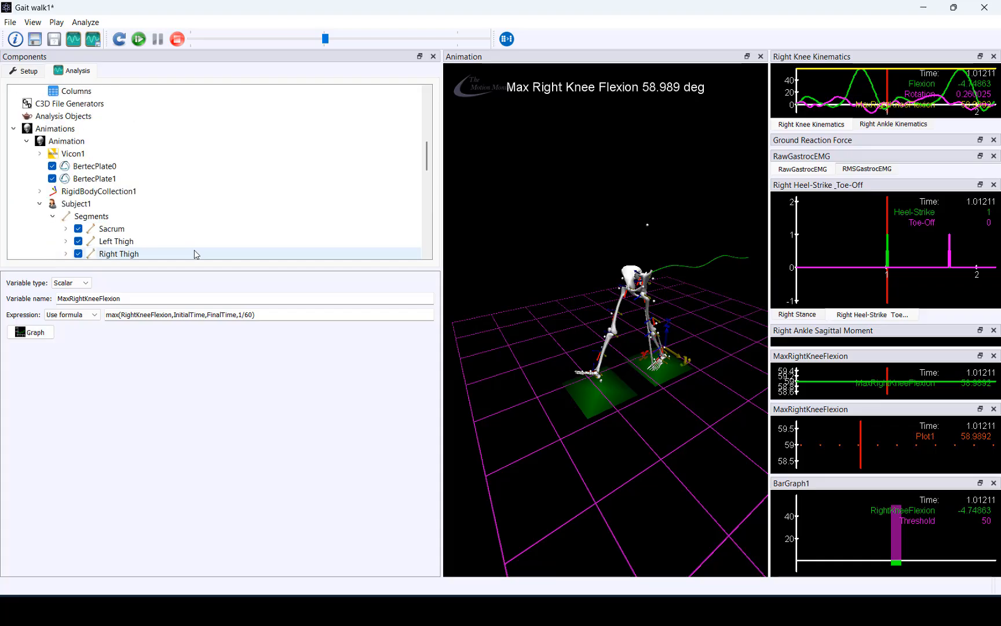
click(177, 193)
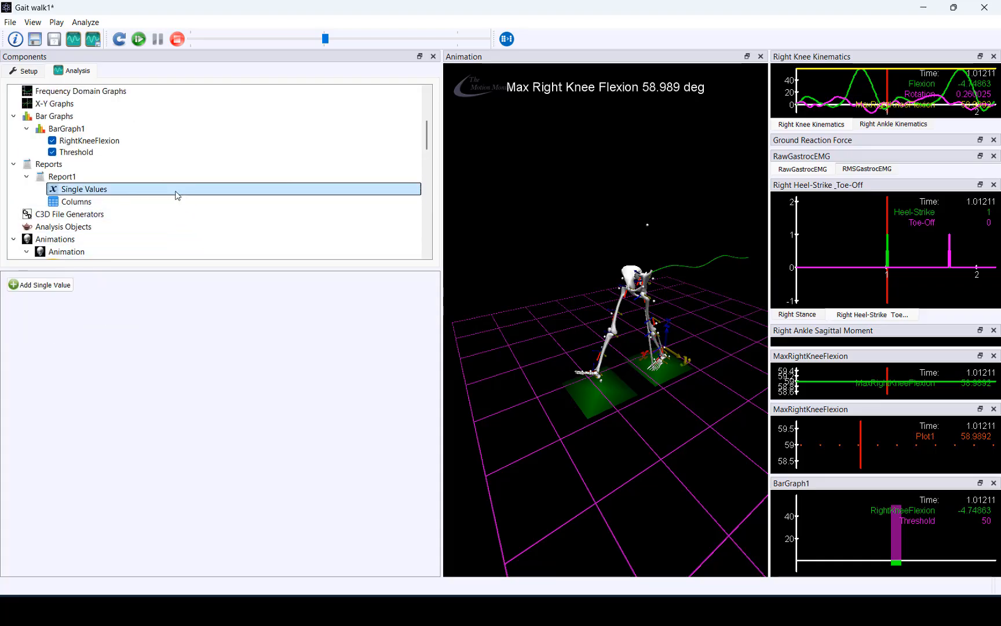
right_click(177, 195)
click(185, 213)
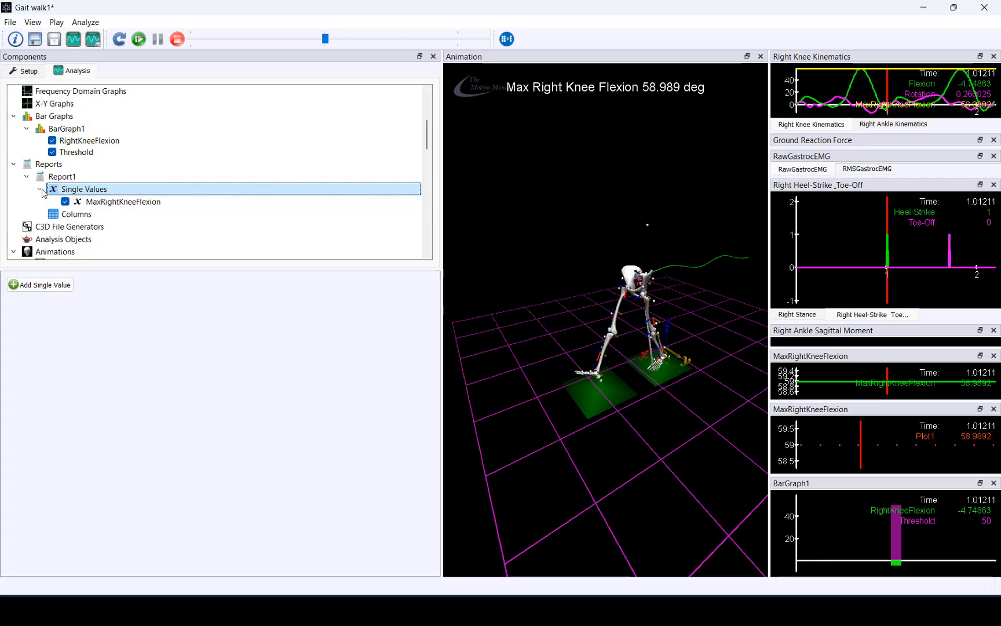
Copy the RightKneeFlexion and RightKneeRotation analysis variables together.
click(76, 215)
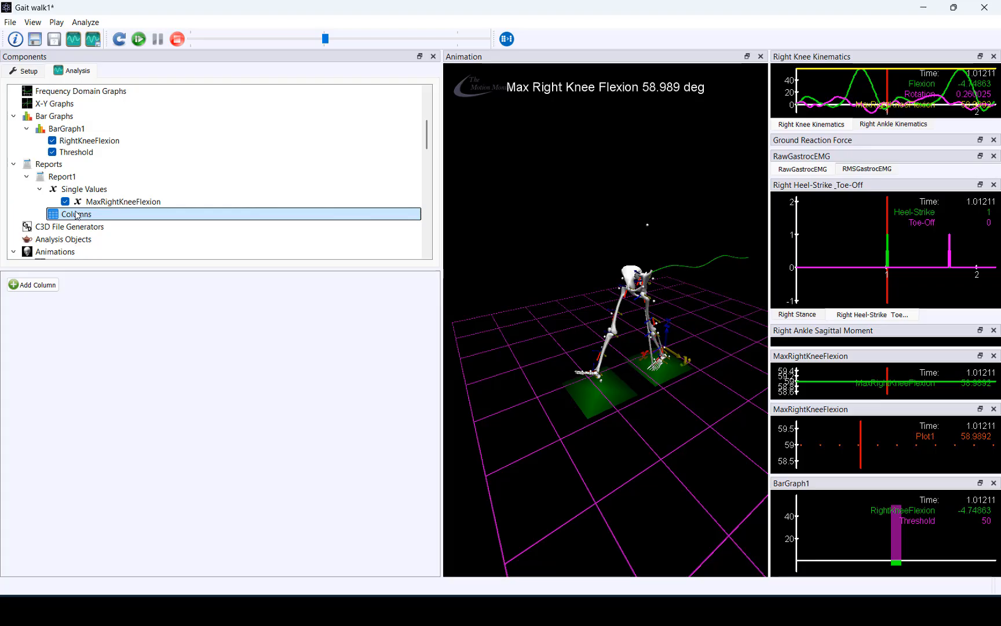
scroll(76, 215, down, 10)
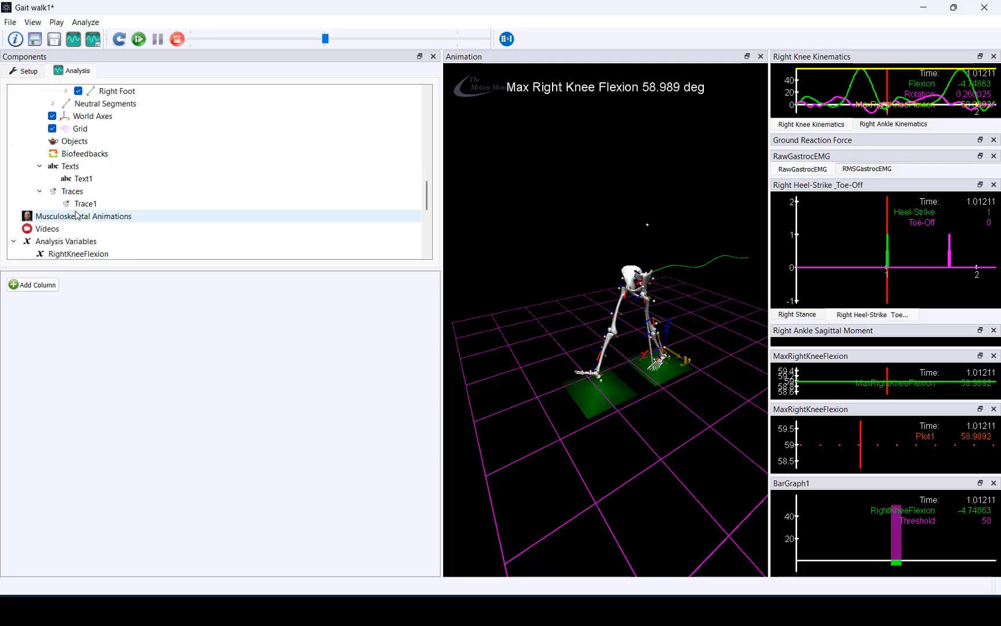
scroll(76, 214, down, 3)
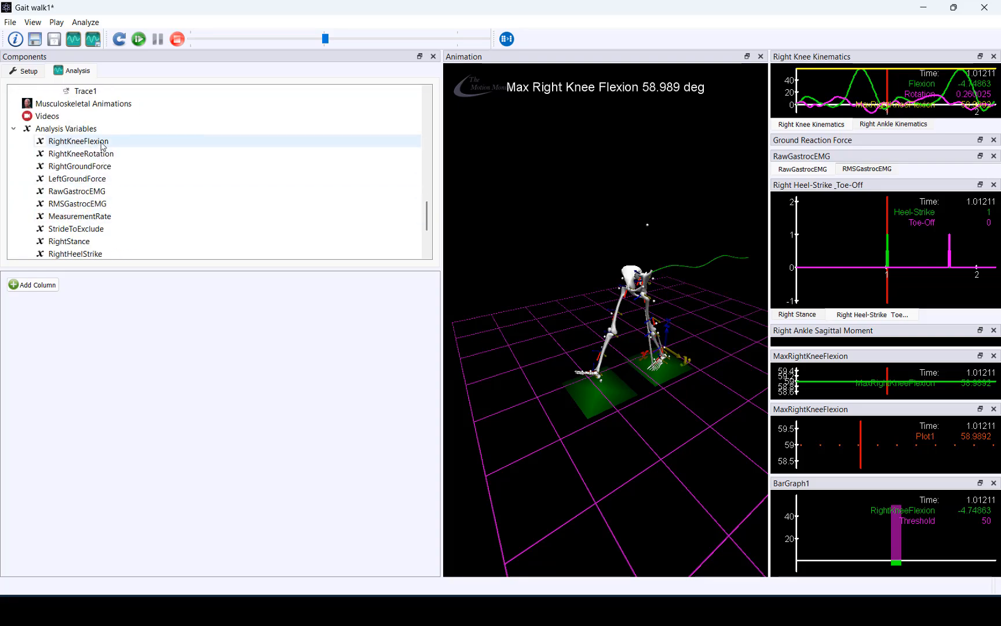
click(102, 146)
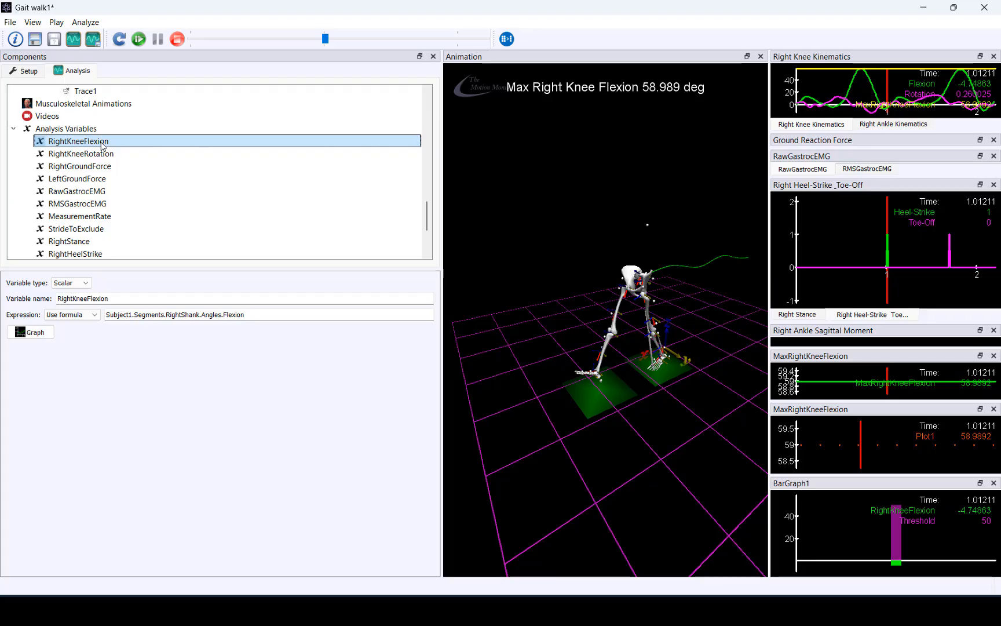
click(110, 155)
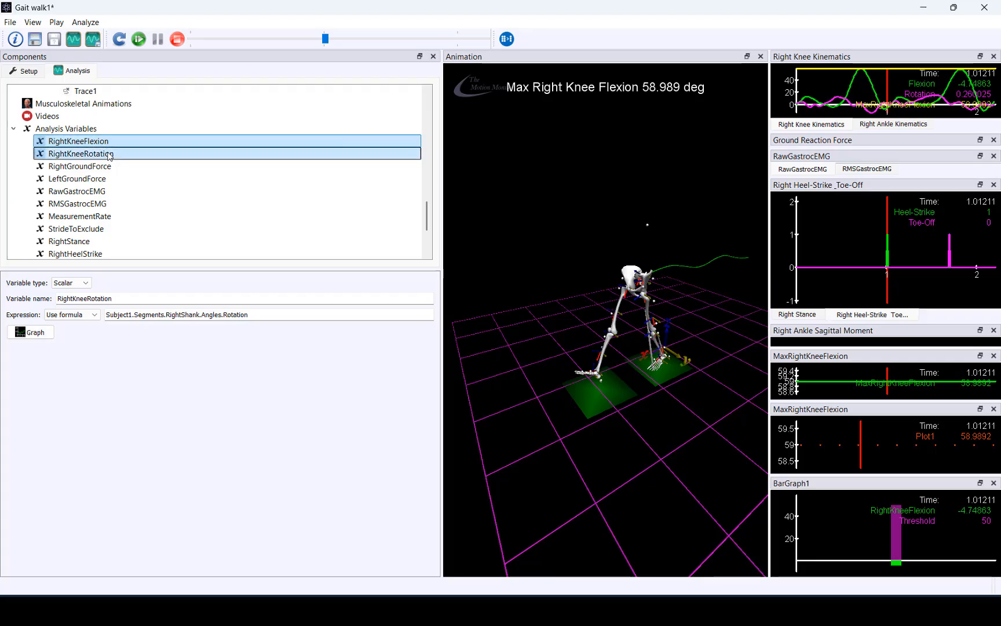
right_click(110, 155)
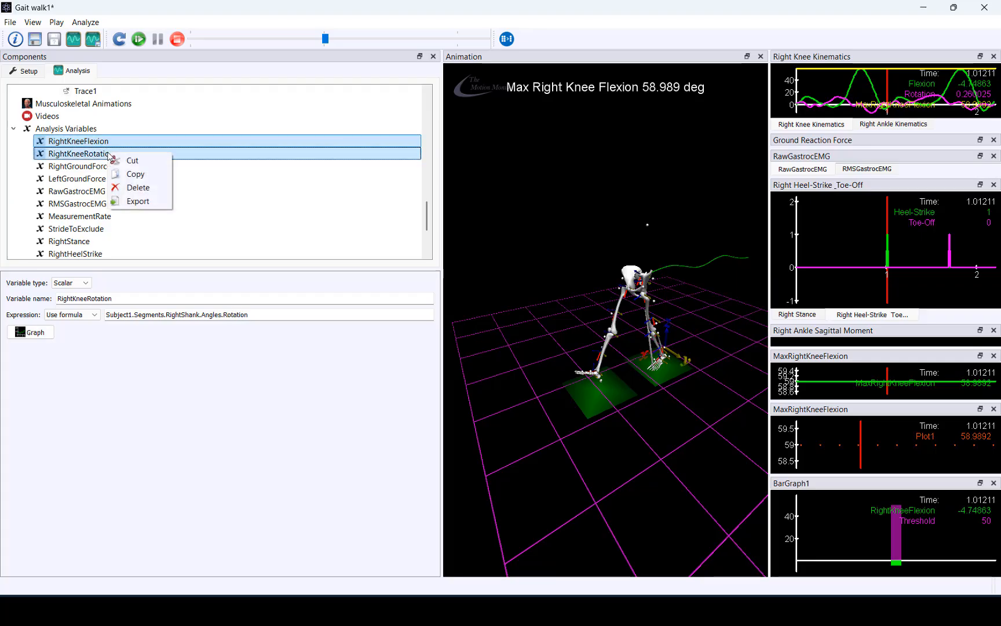
click(131, 175)
Paste the copied knee flexion and rotation variables into the Columns group of Report1 and expand the group.
scroll(130, 171, up, 10)
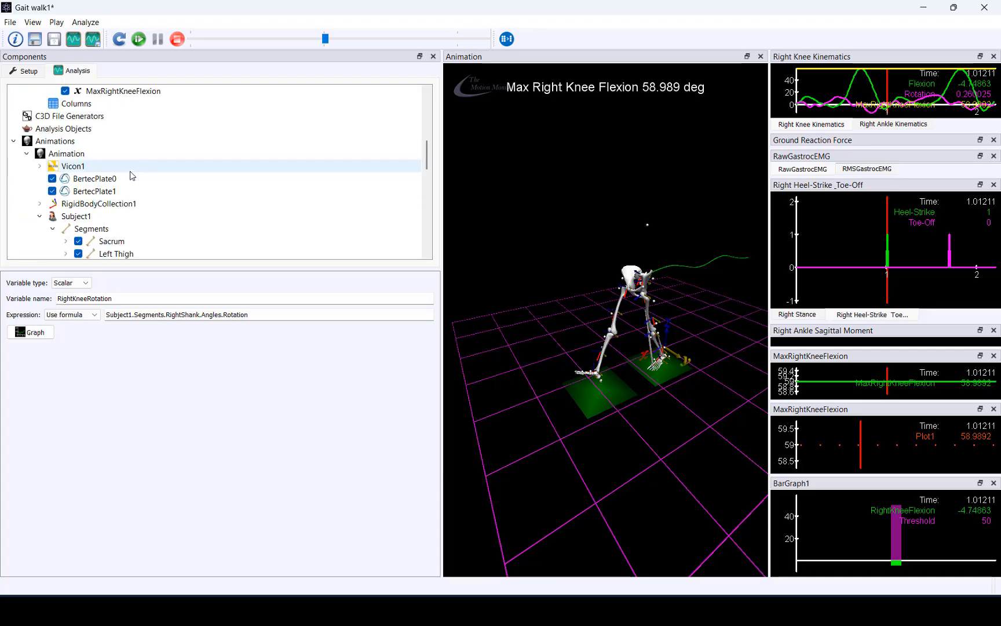
scroll(130, 176, up, 2)
click(130, 172)
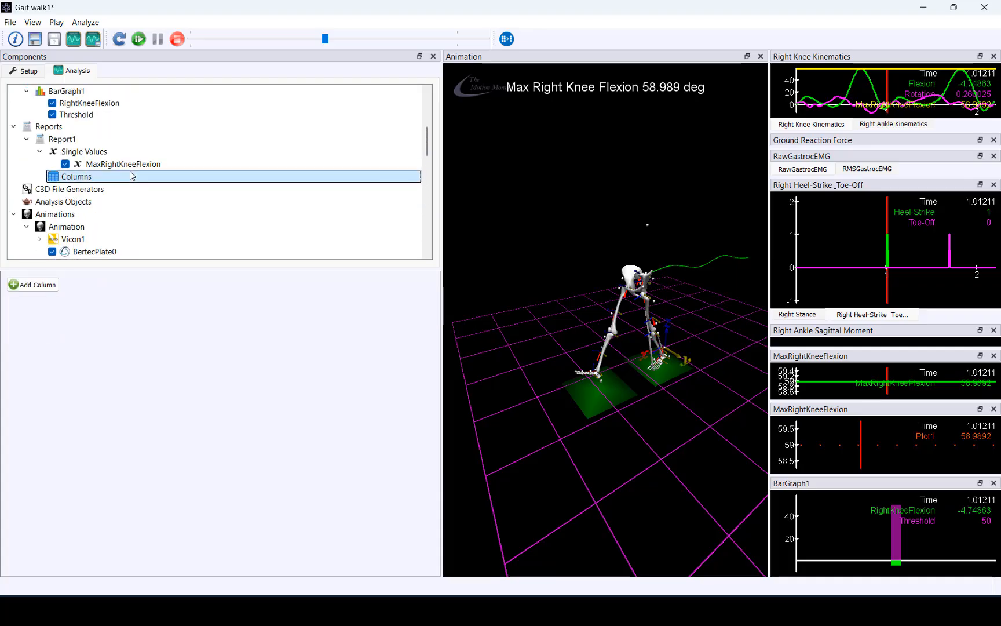
right_click(130, 172)
click(141, 194)
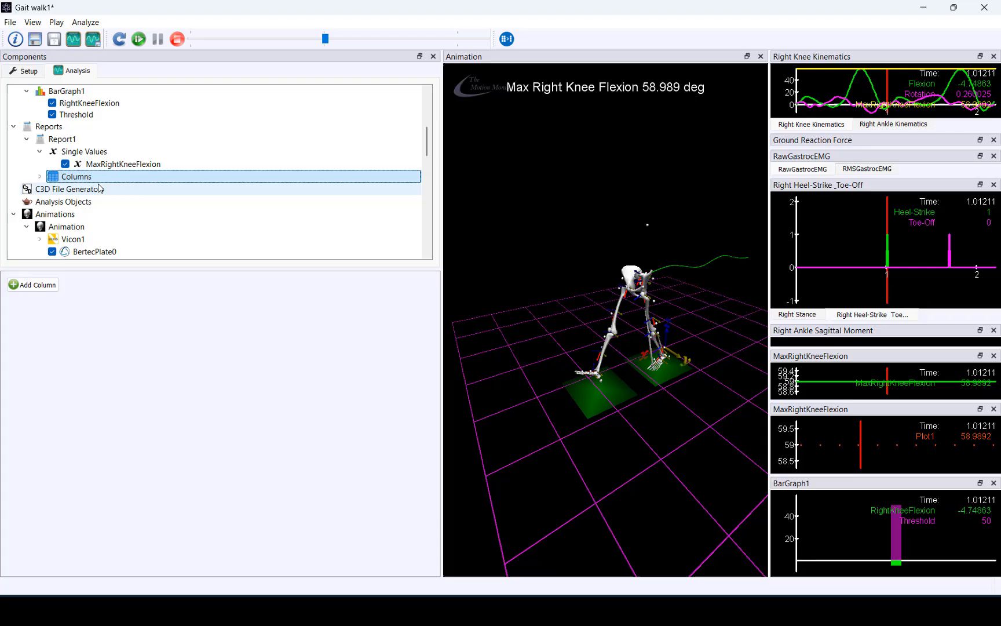
click(39, 177)
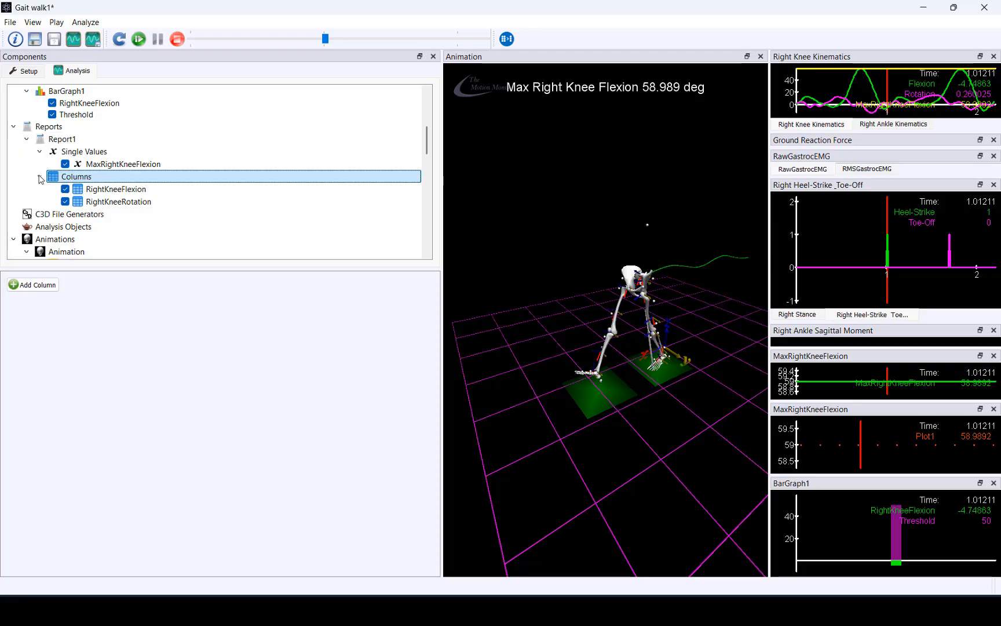
Generate Report1 as a text file with its header and a sampling interval of 0.01.
click(62, 139)
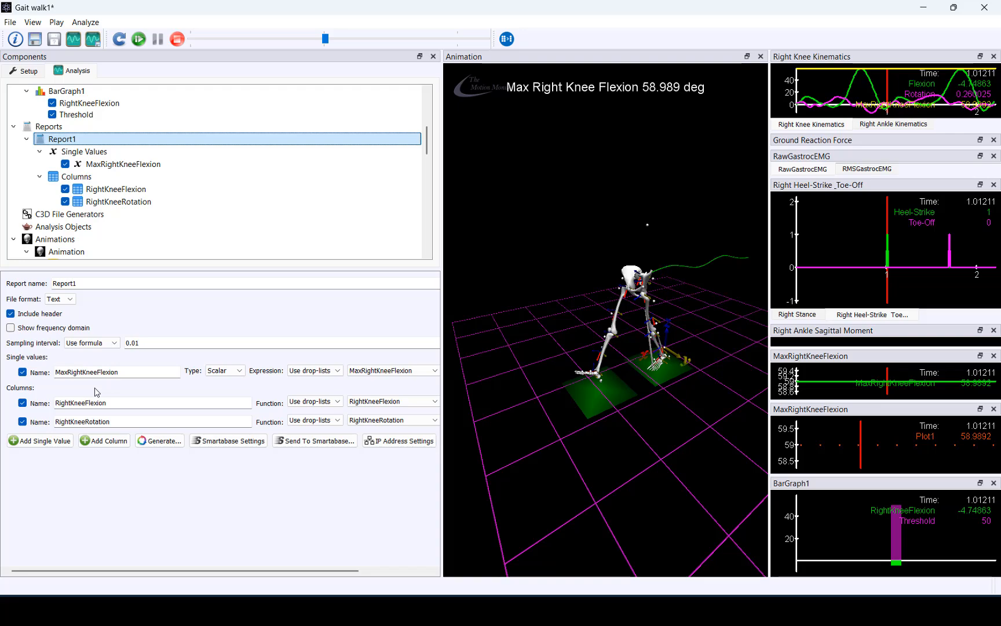
click(163, 443)
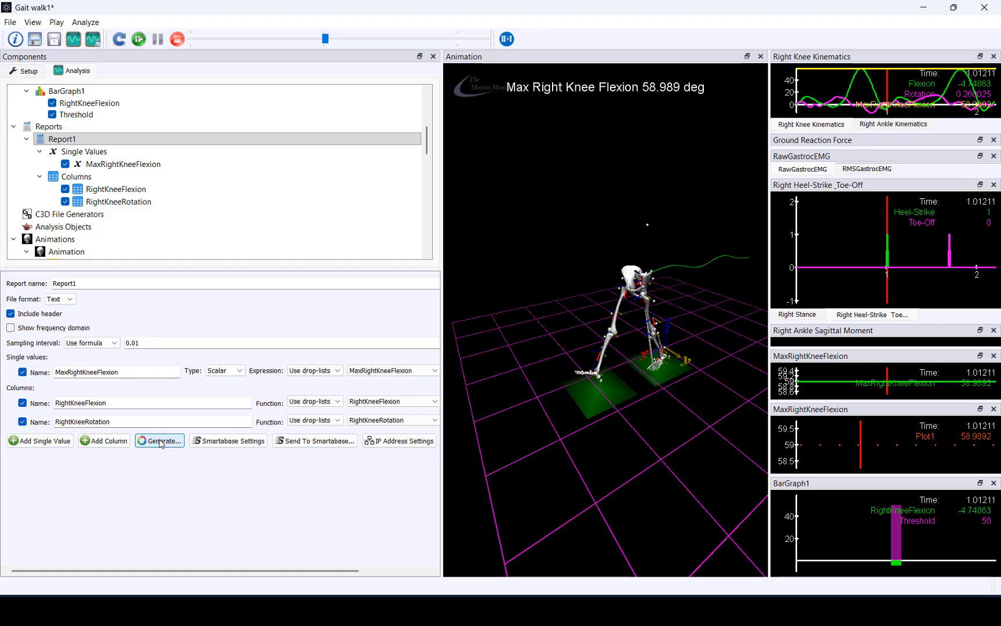
click(160, 442)
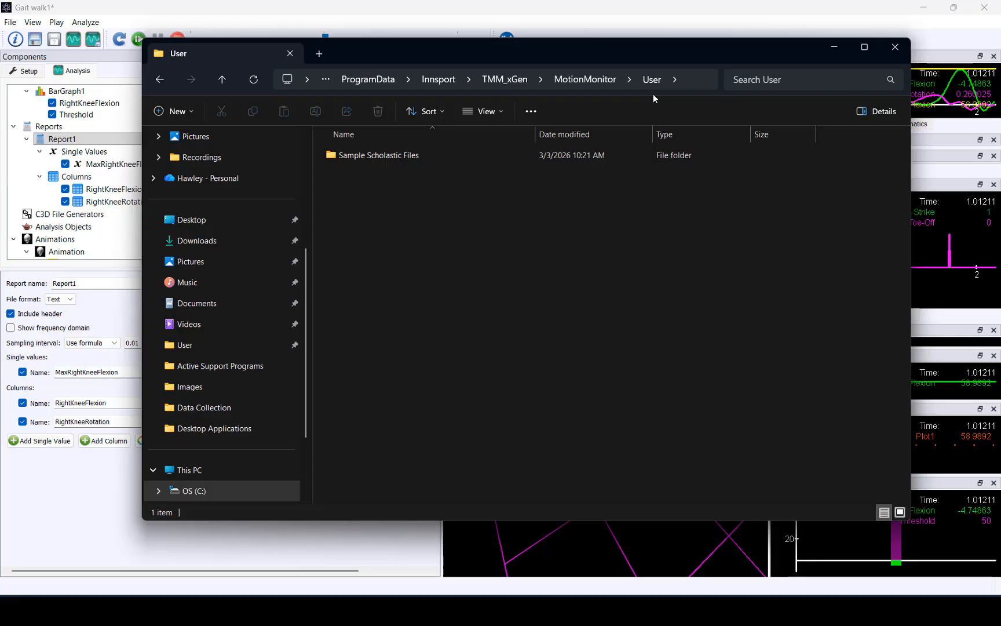
In File Explorer, go to the Export folder of Sample Scholastic Files and open "Gait walk1 - Report1.txt" in Excel.
double_click(467, 155)
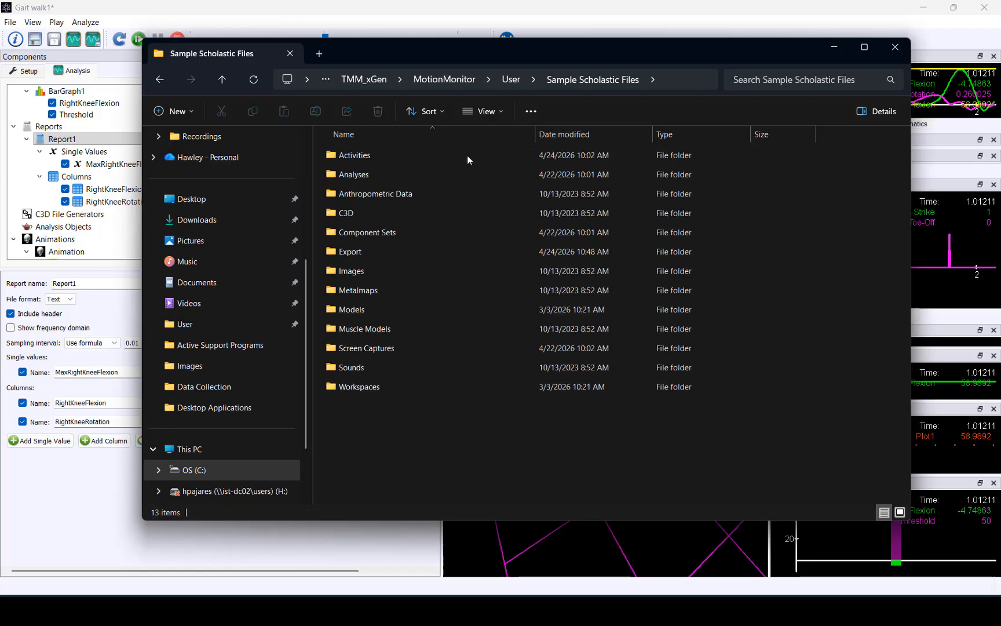
click(398, 154)
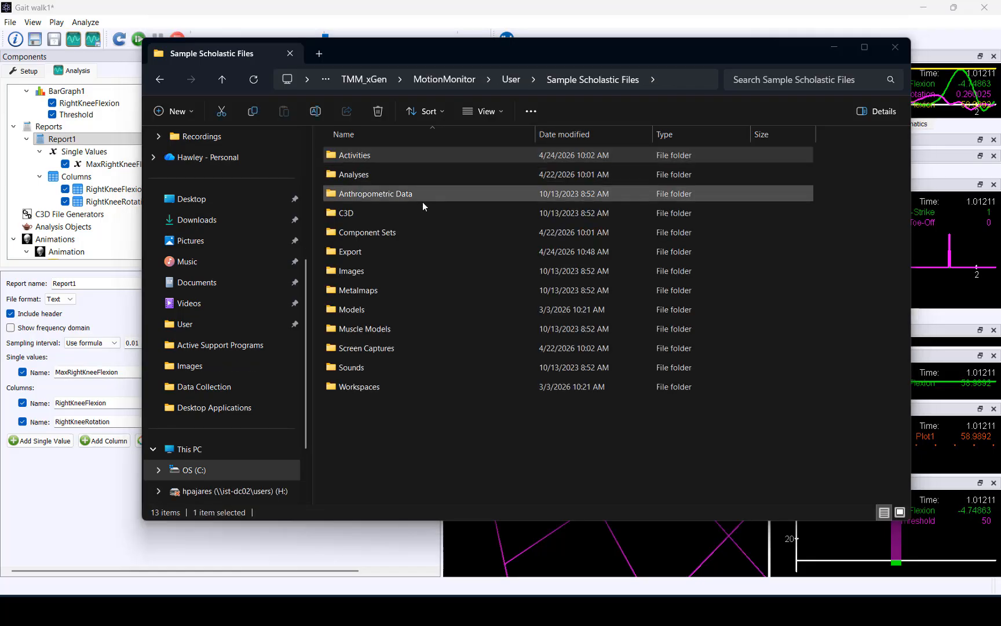
double_click(412, 251)
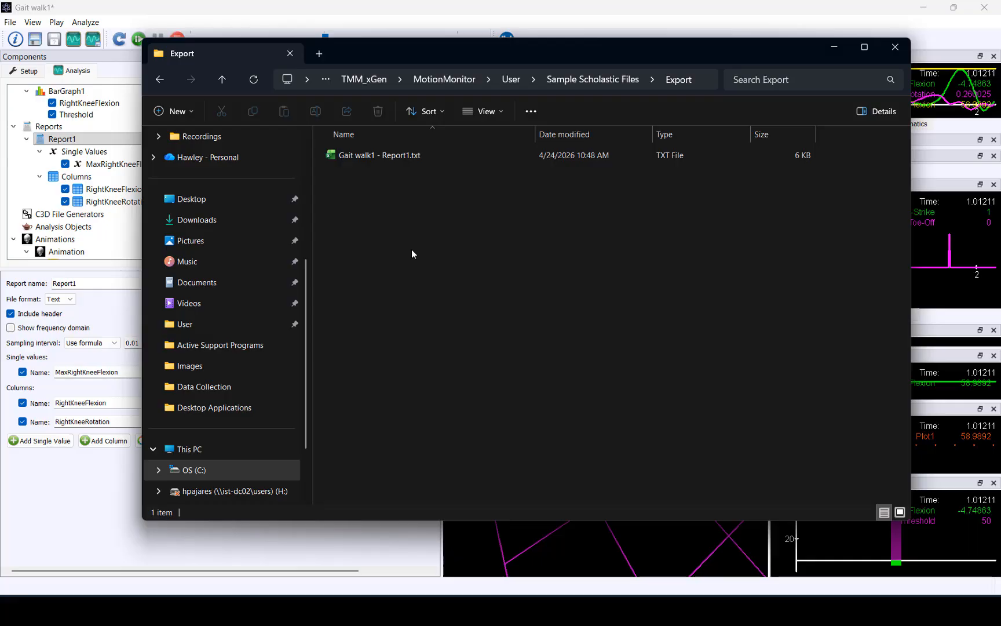
click(453, 154)
right_click(454, 154)
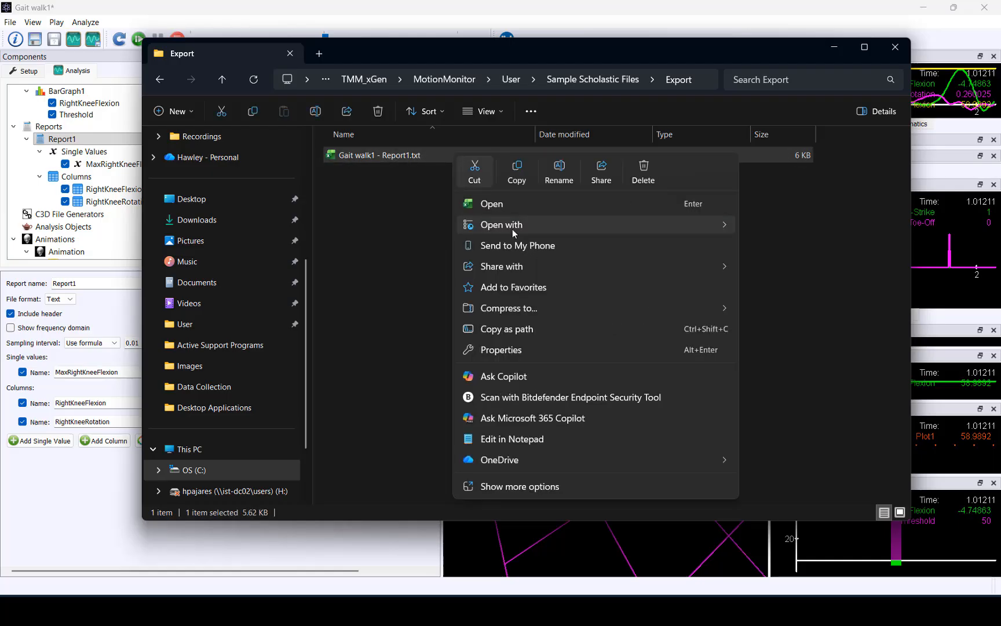
mouse_move(675, 226)
click(771, 227)
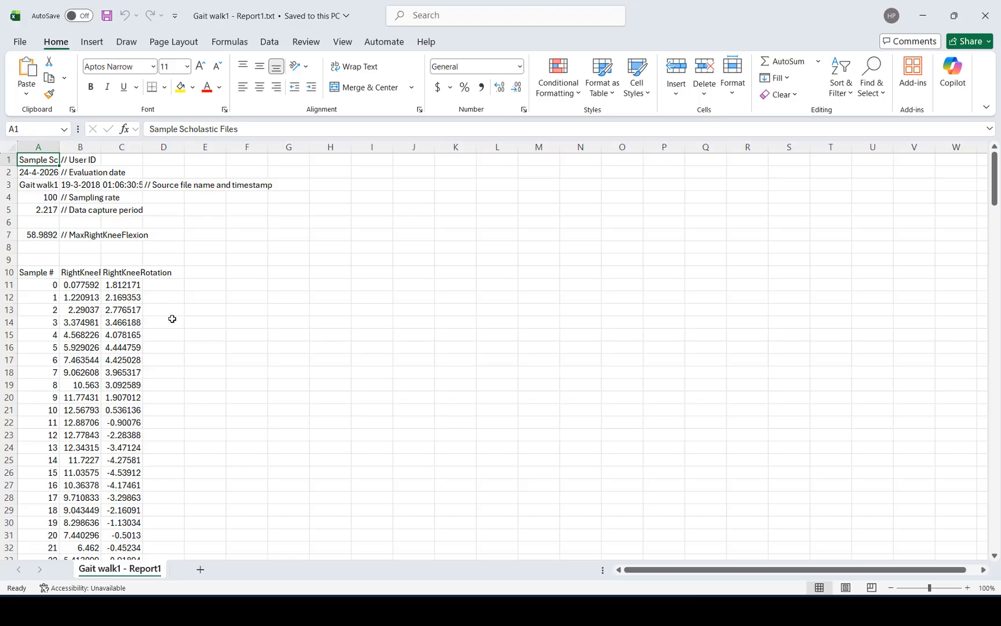
Examine the exported knee flexion and rotation samples in the worksheet and switch back to The MotionMonitor.
scroll(172, 323, down, 14)
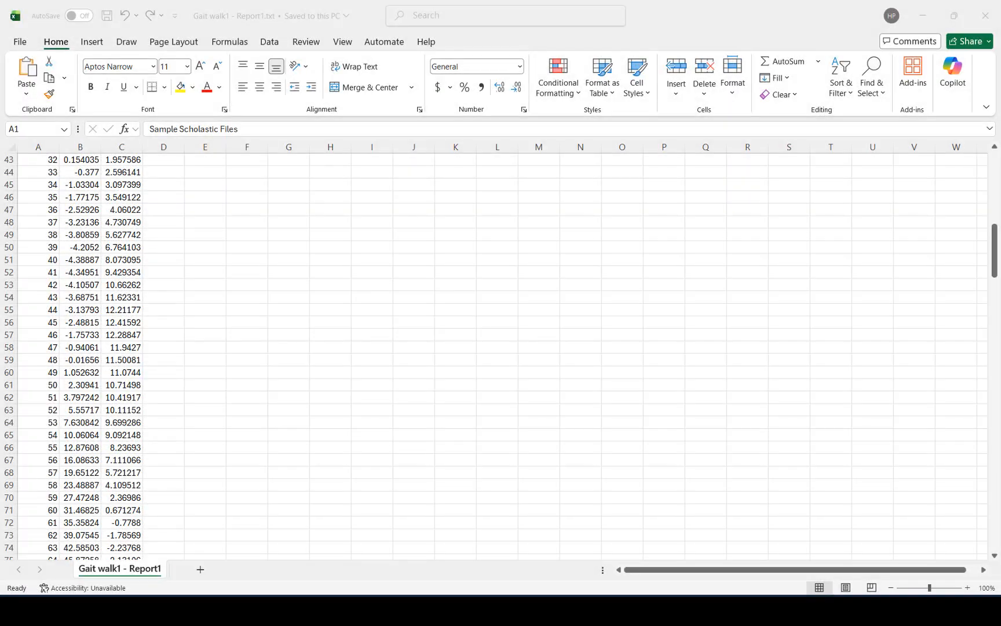
mouse_move(619, 608)
click(658, 559)
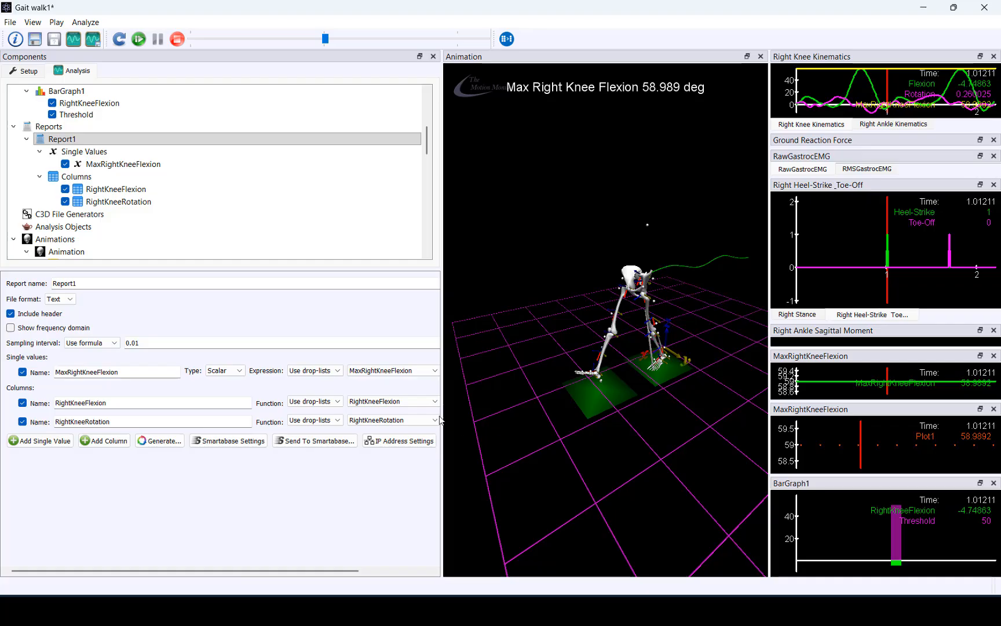
Set the screen capture region to the Components child window and take a screenshot.
click(12, 24)
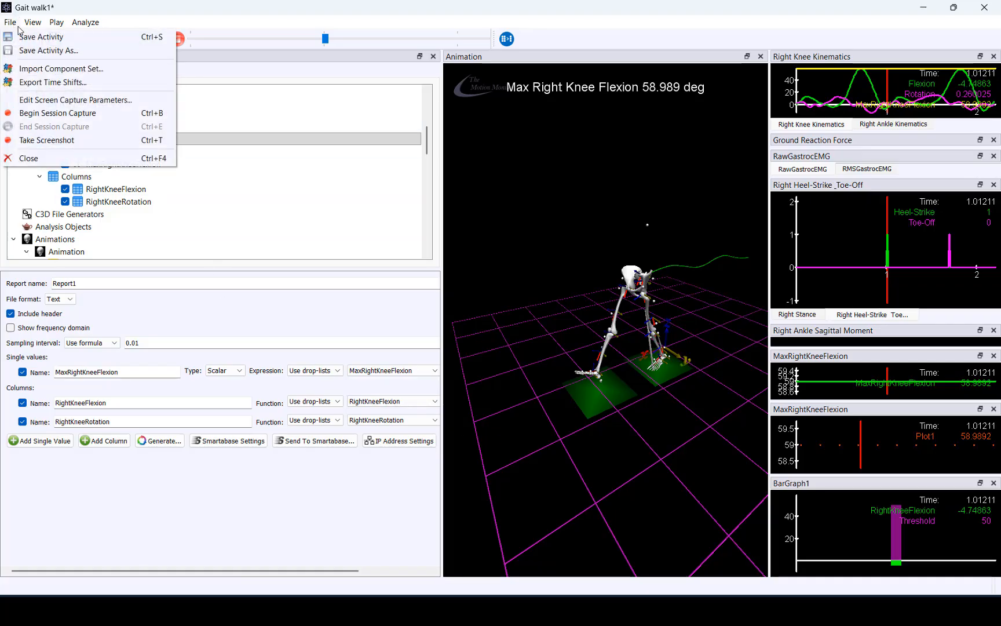
click(136, 104)
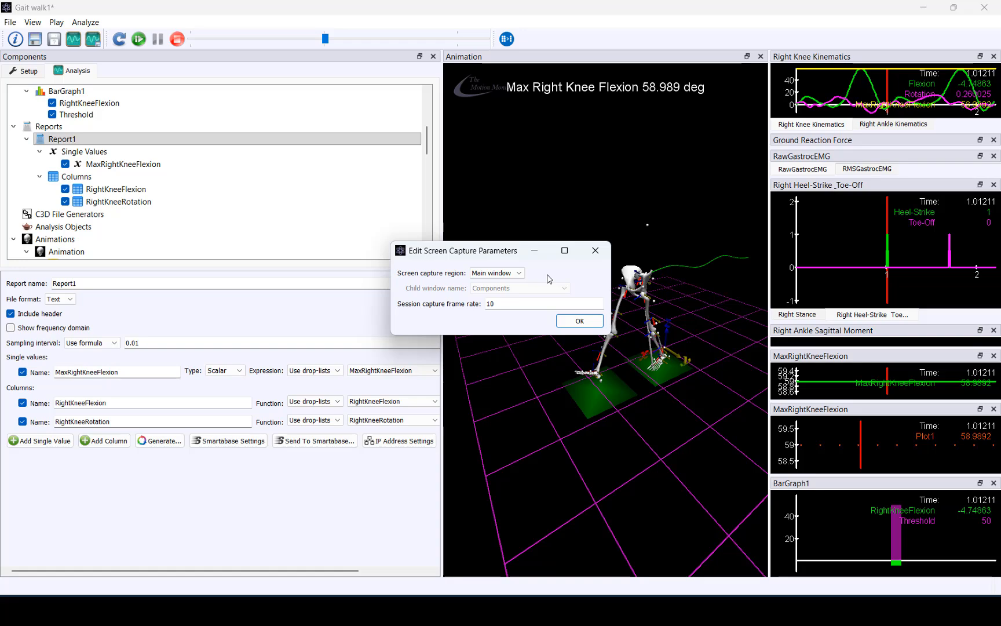
click(521, 273)
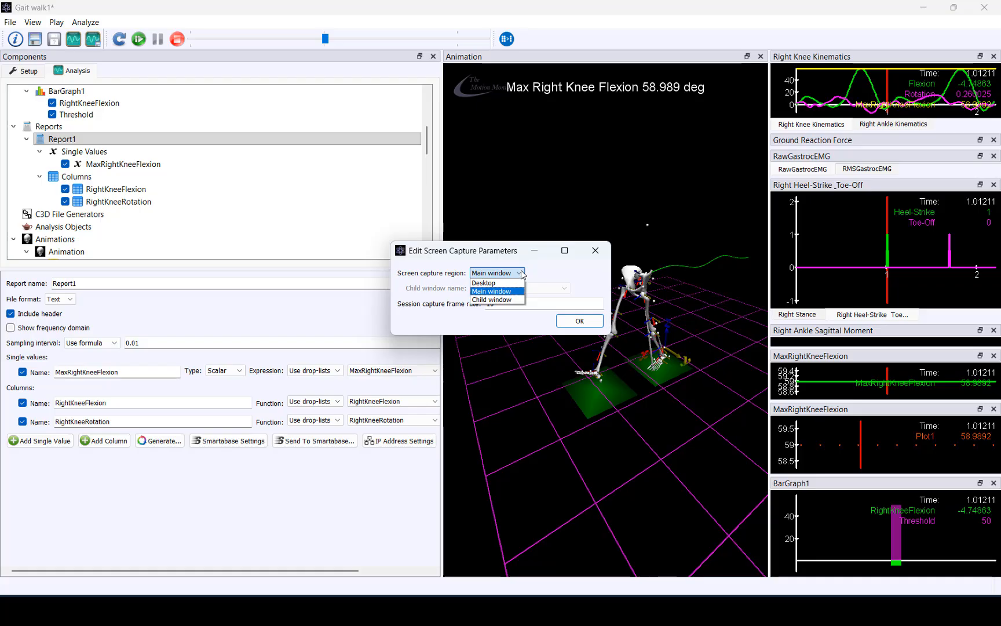
click(520, 301)
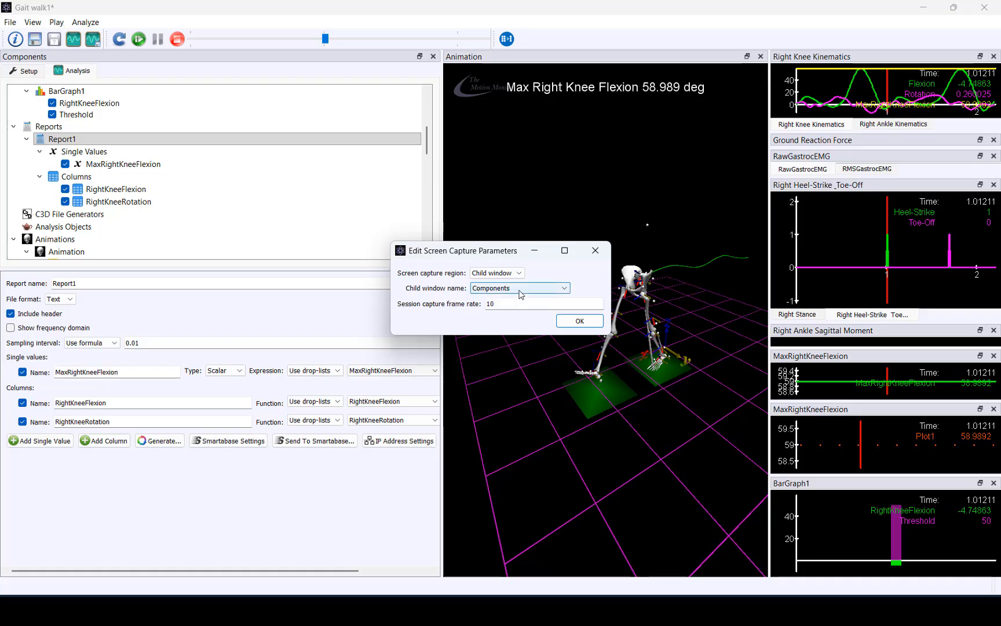
click(522, 288)
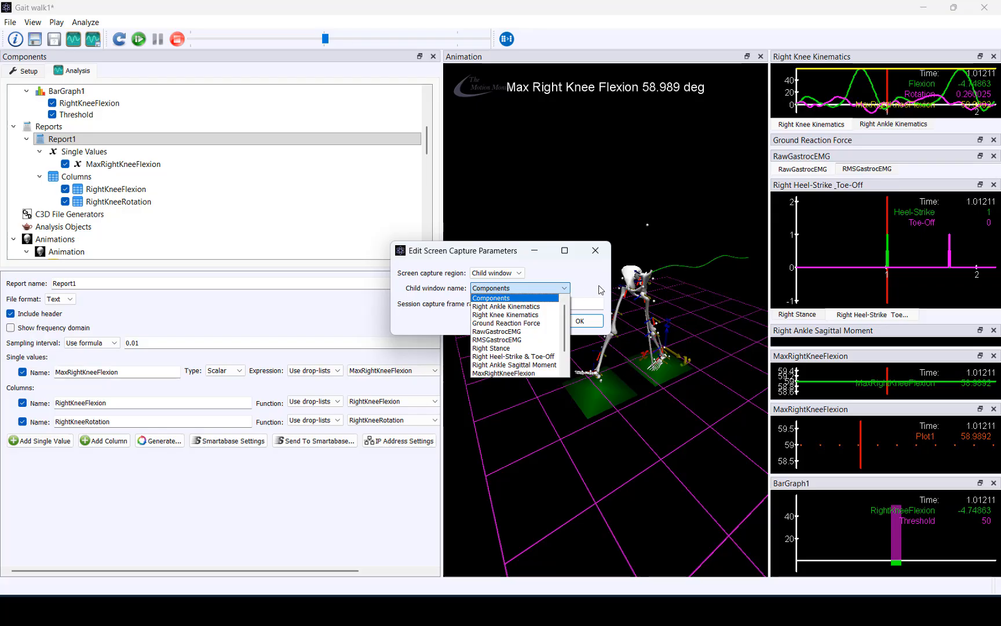
click(550, 299)
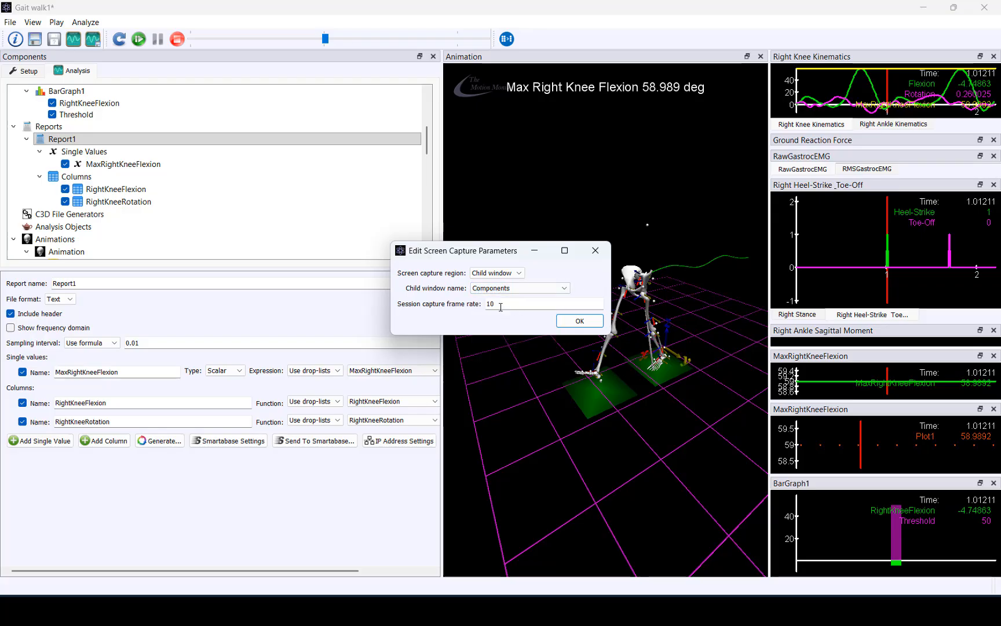
click(573, 322)
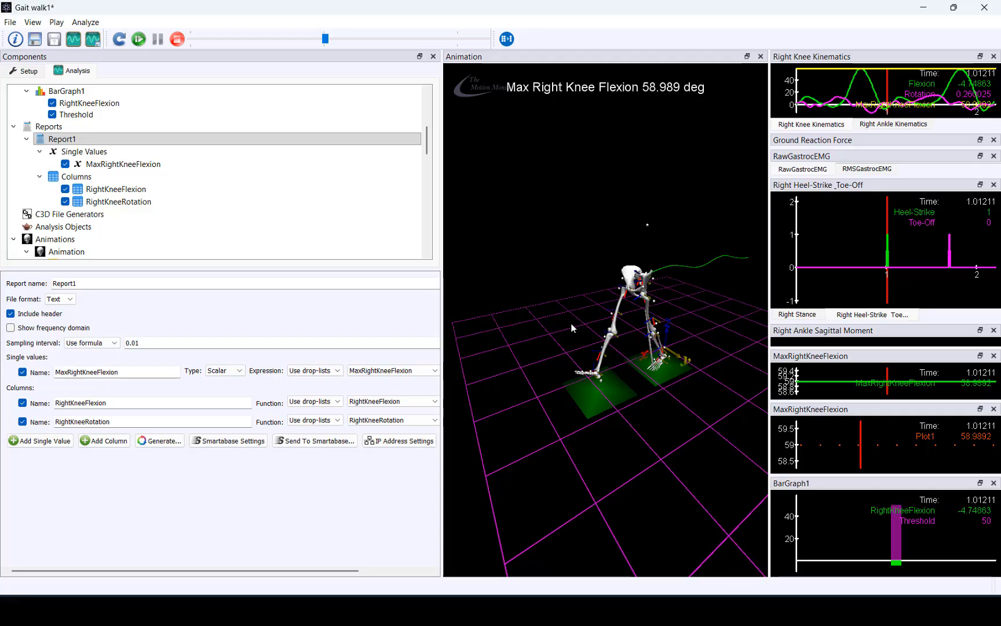
click(10, 24)
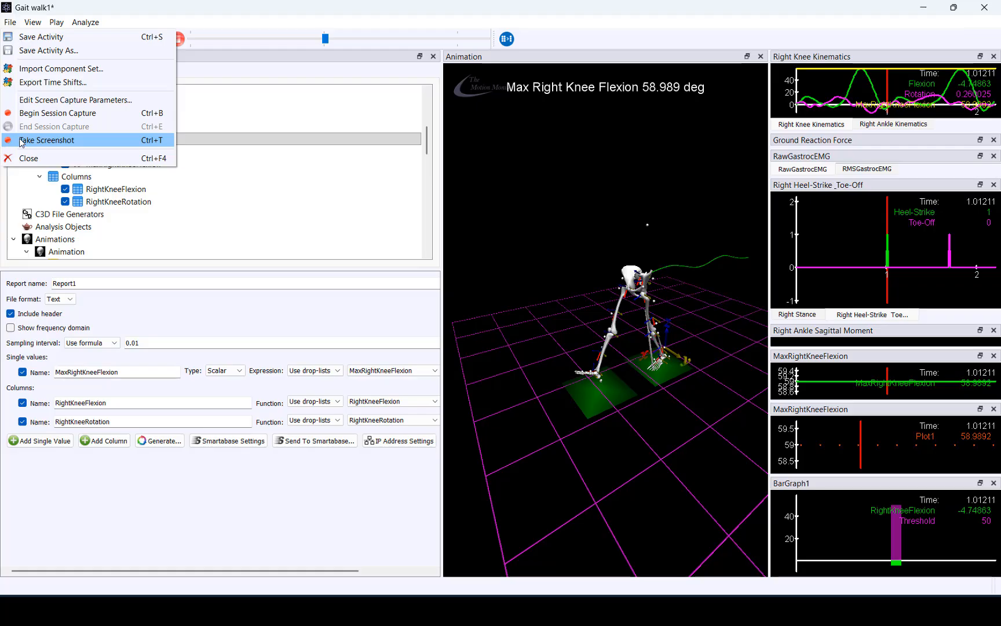
click(21, 141)
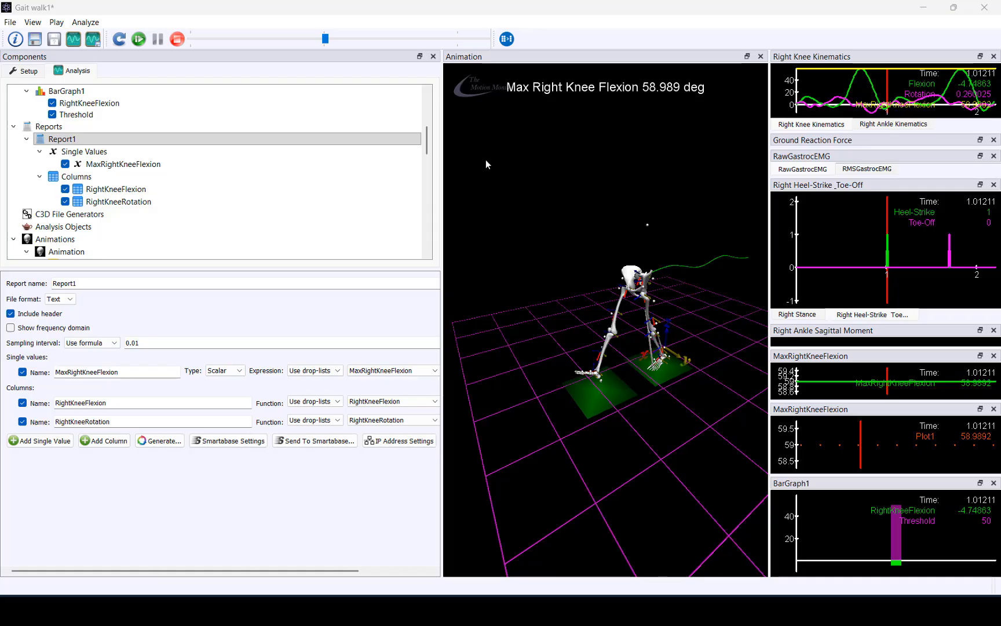
Save the current analysis in the Analyses folder as "Gait Analysis".
click(97, 23)
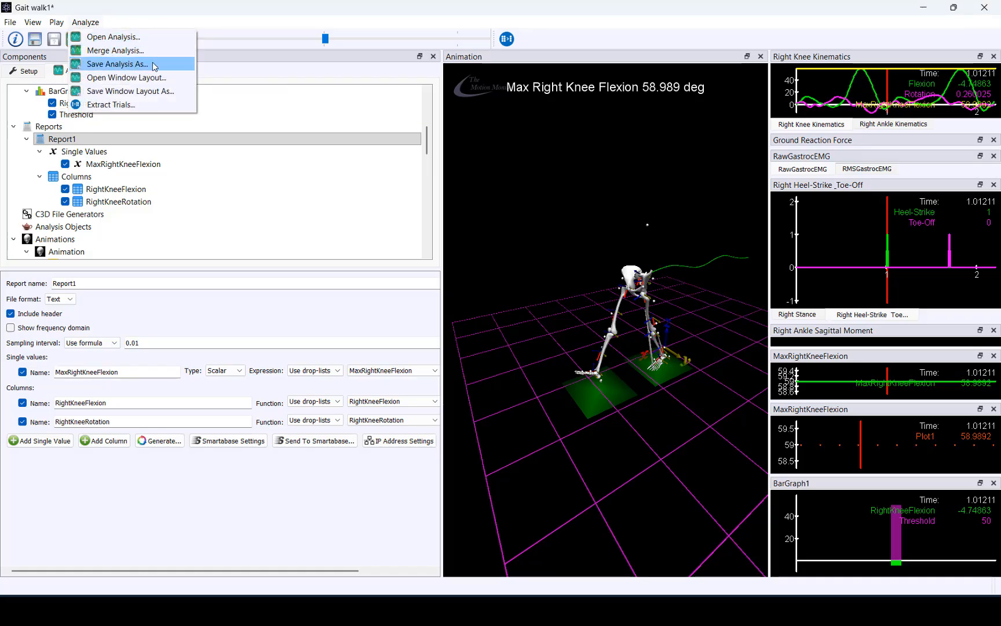
click(154, 65)
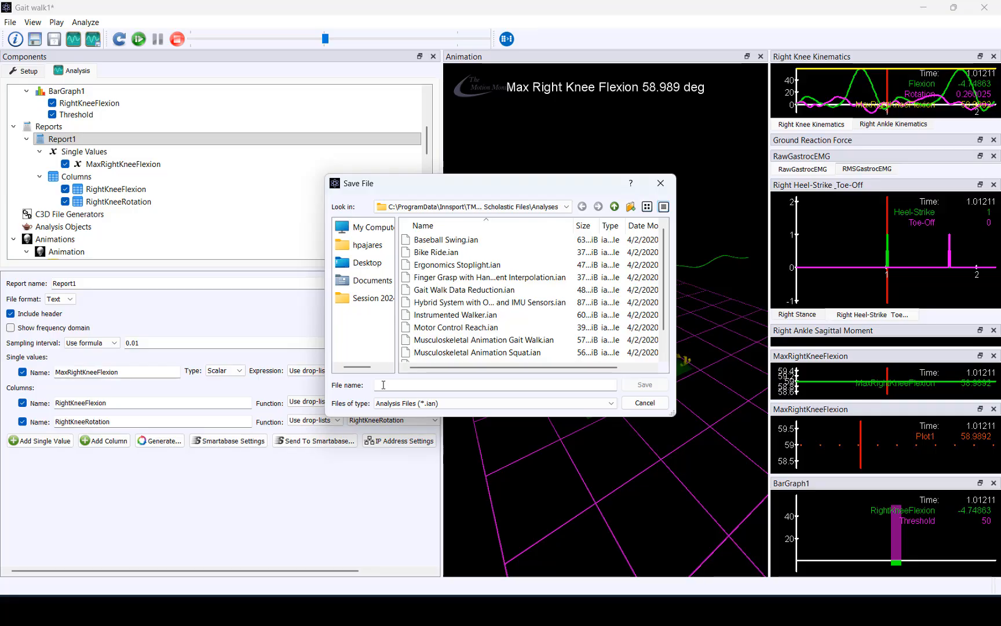
text(G)
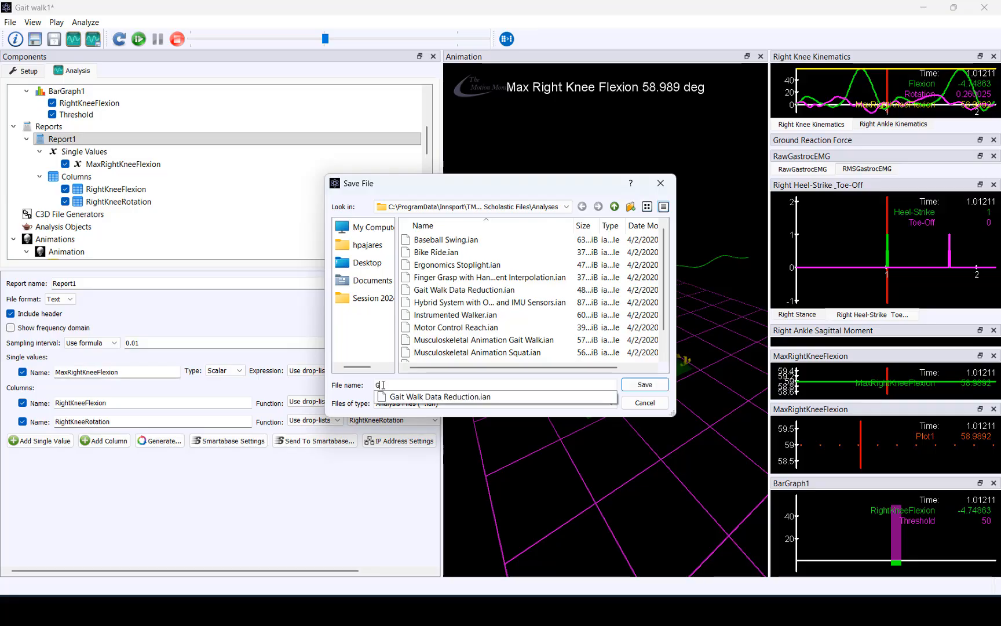
text(ait An)
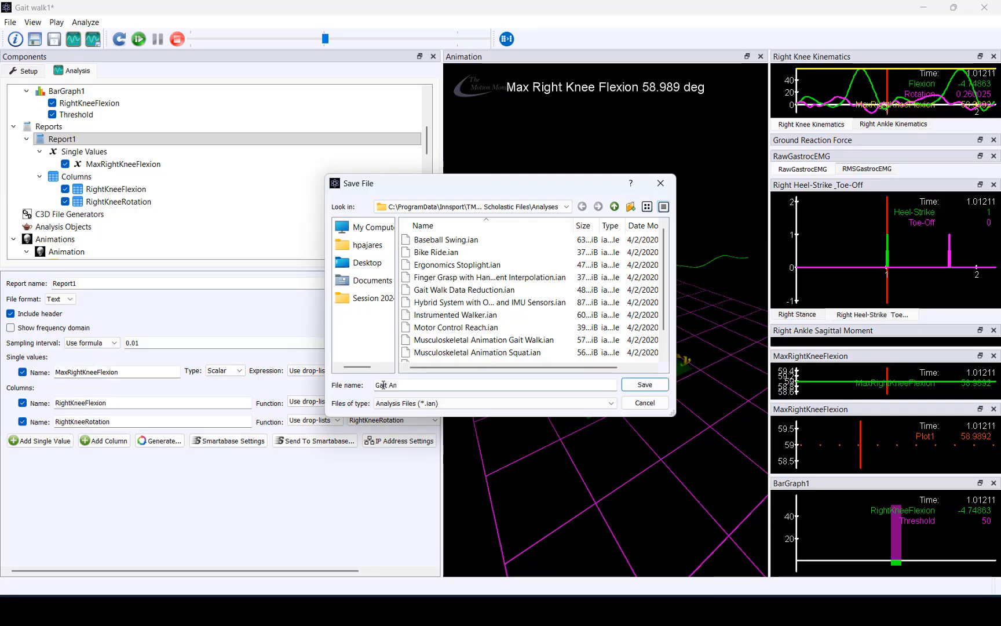
text(alysis)
click(637, 384)
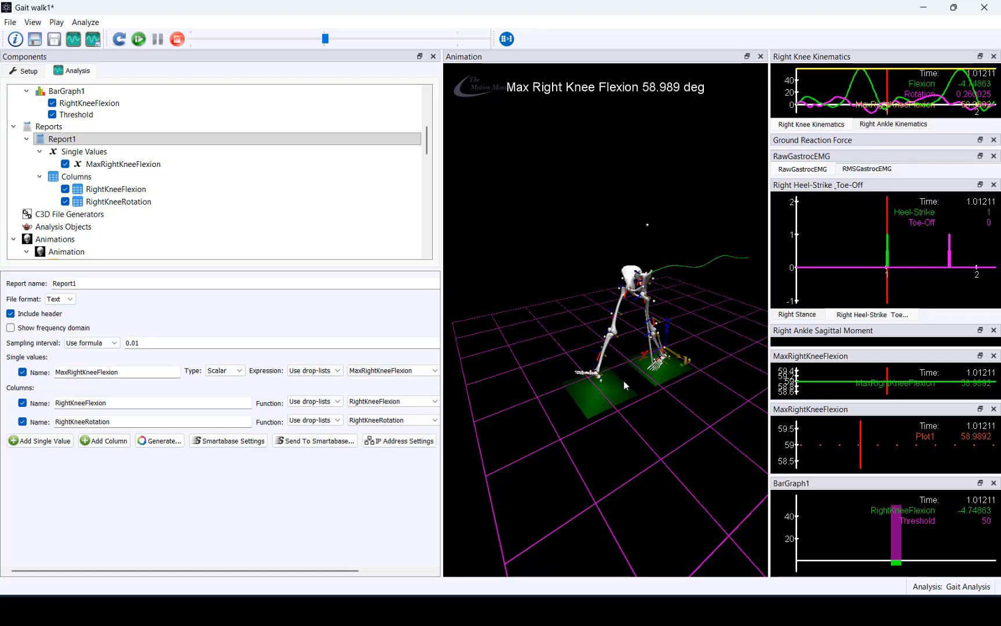
click(97, 22)
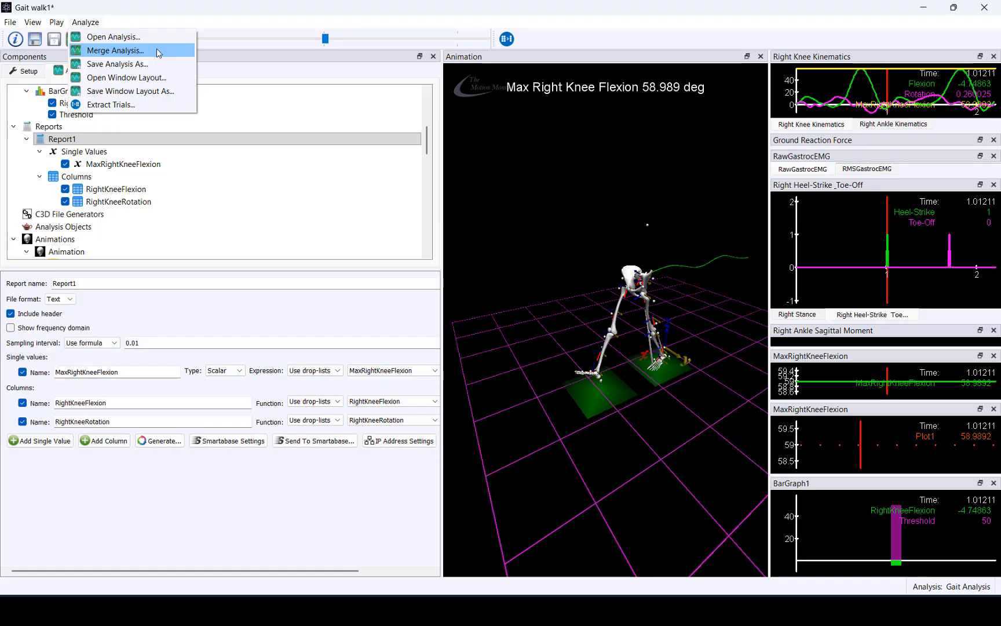
click(189, 75)
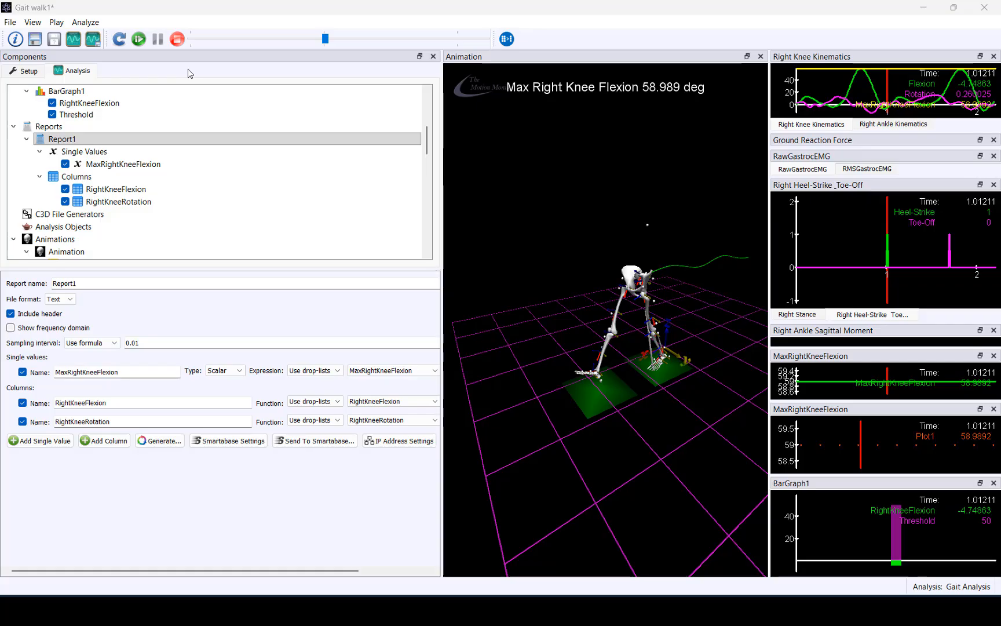
Export Report1 as a component set file named "gait report" in the Component Sets folder.
click(128, 140)
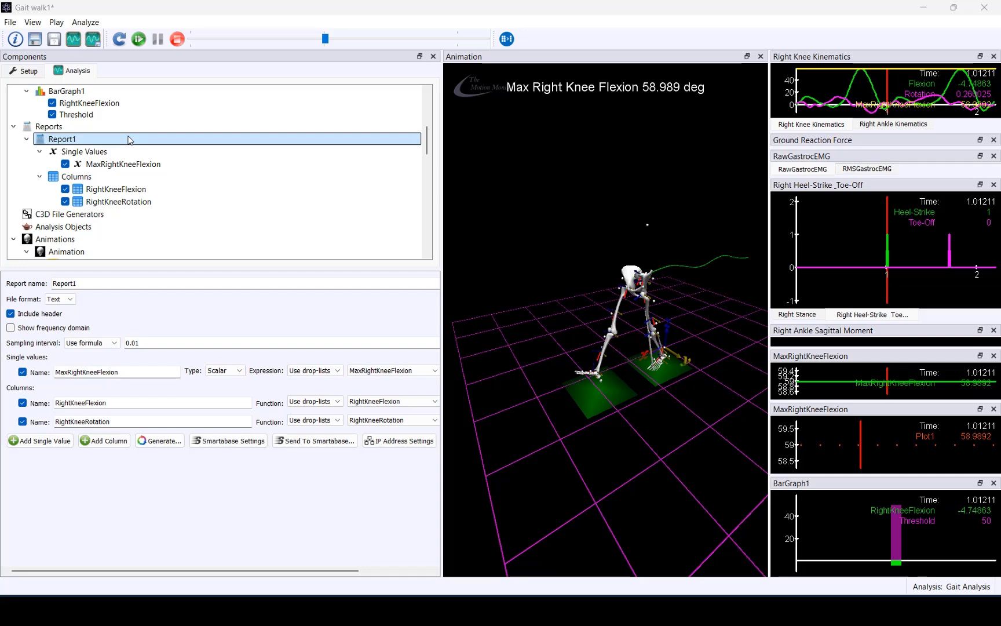
right_click(128, 139)
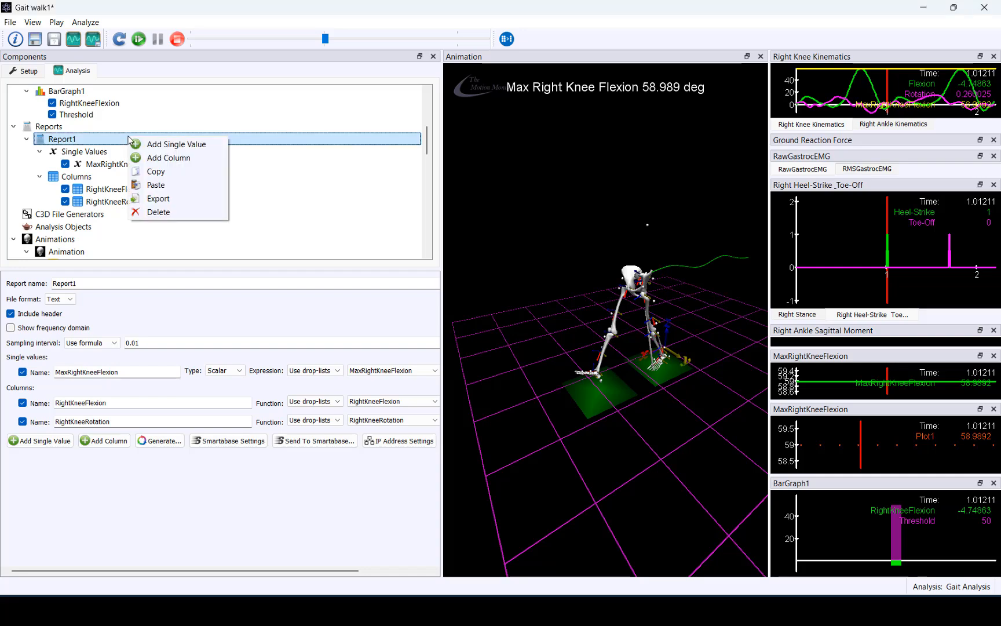
click(183, 201)
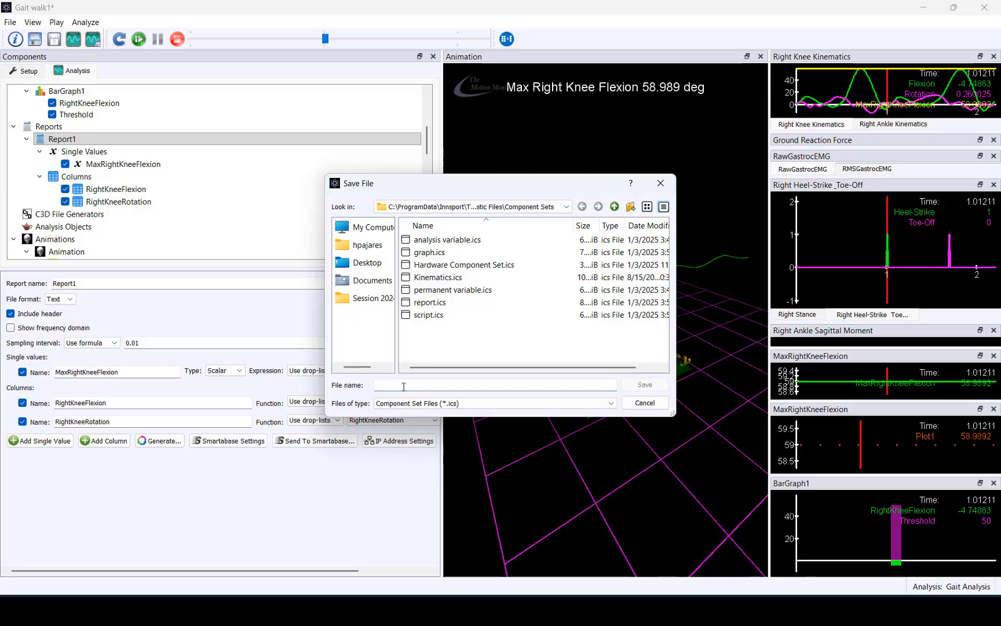
text(gait report)
click(646, 384)
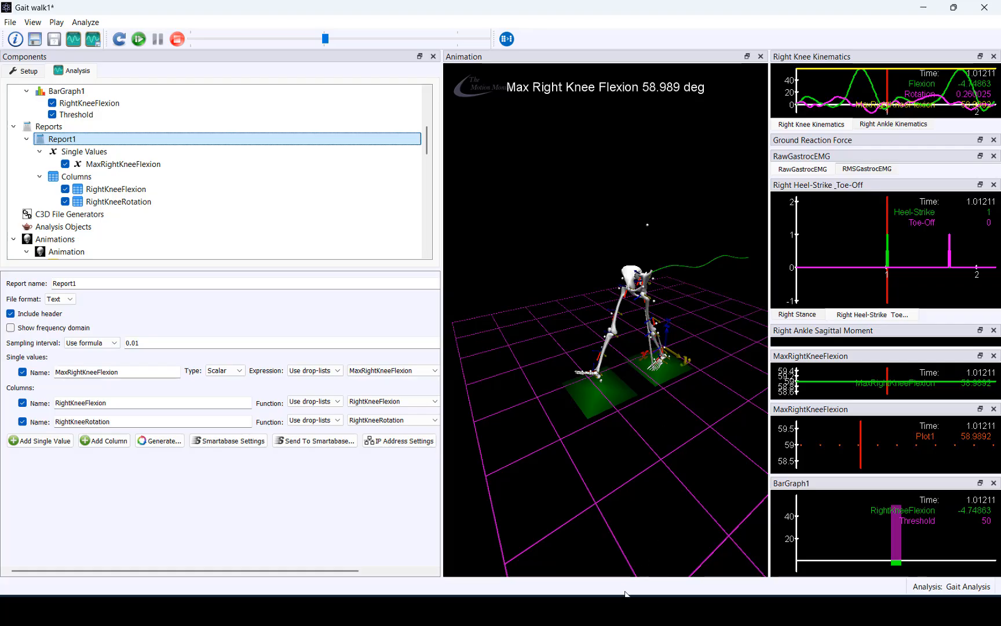
Switch to the main MotionMonitor xGen workspace window and import the component set "gait report.ics".
click(607, 593)
click(576, 550)
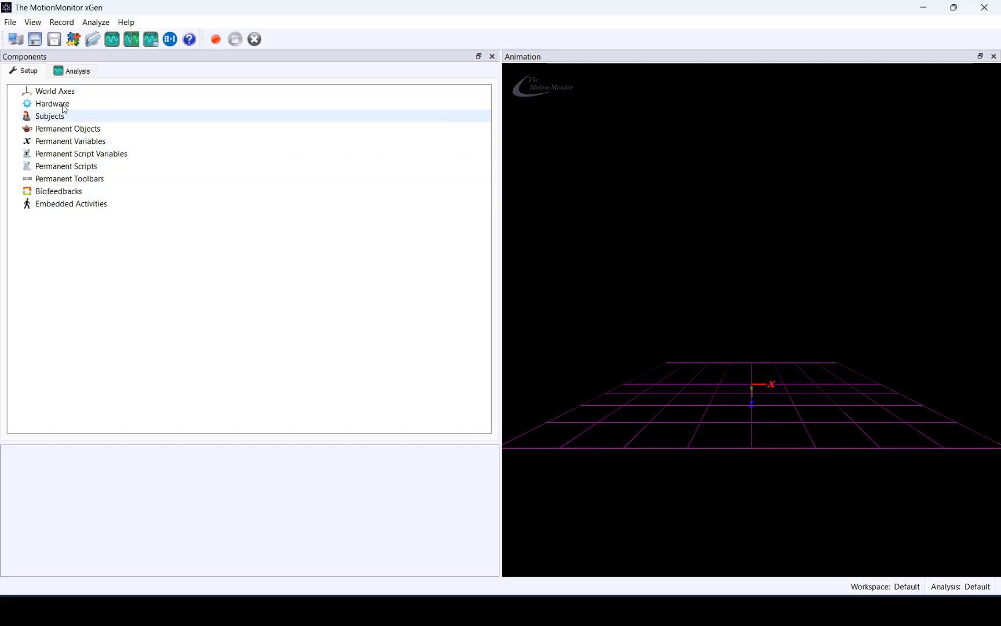
click(12, 24)
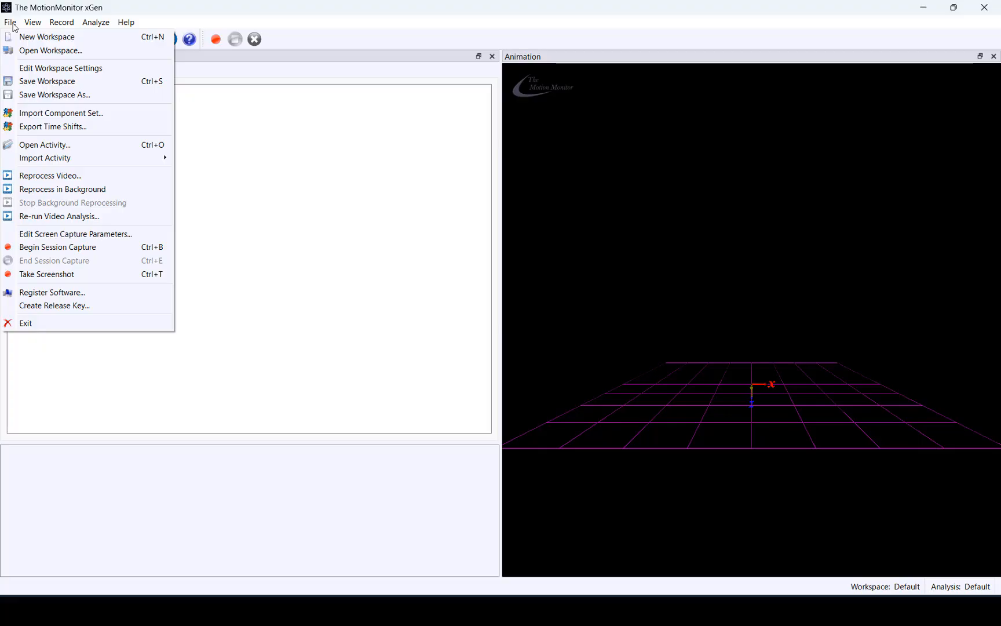
click(114, 116)
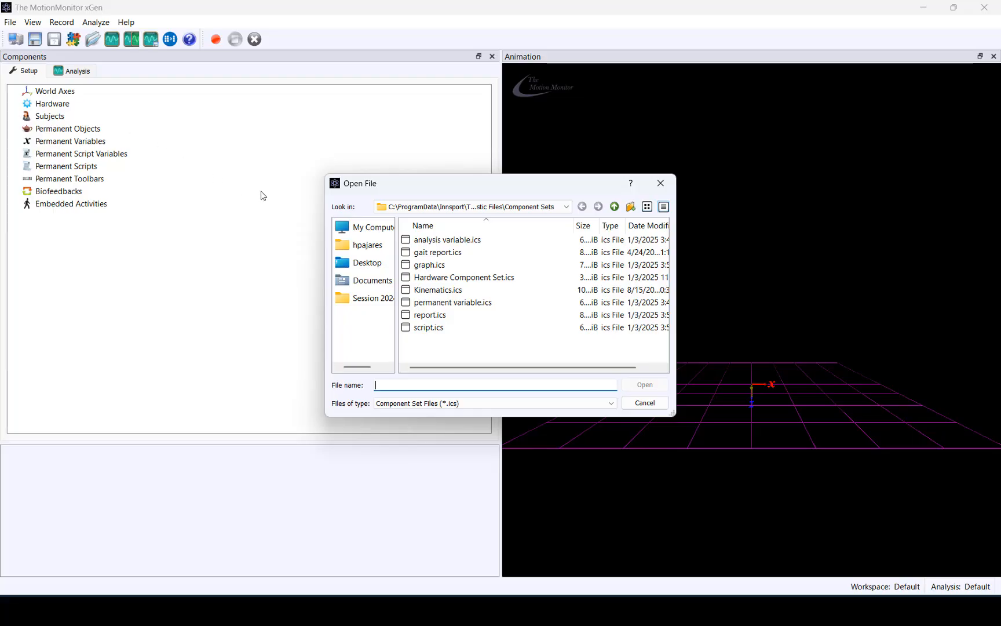
click(473, 256)
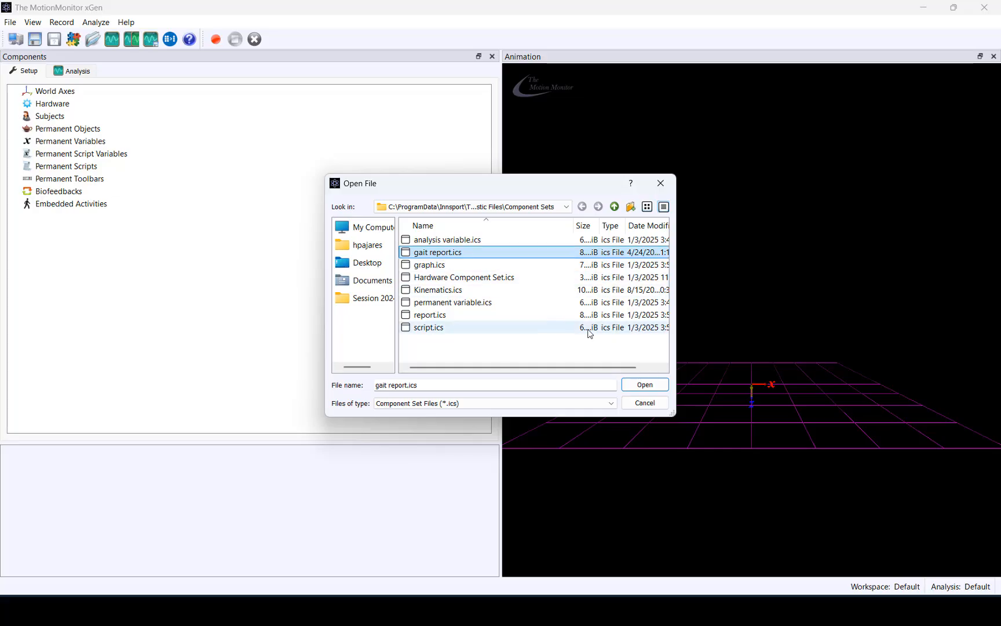
click(637, 385)
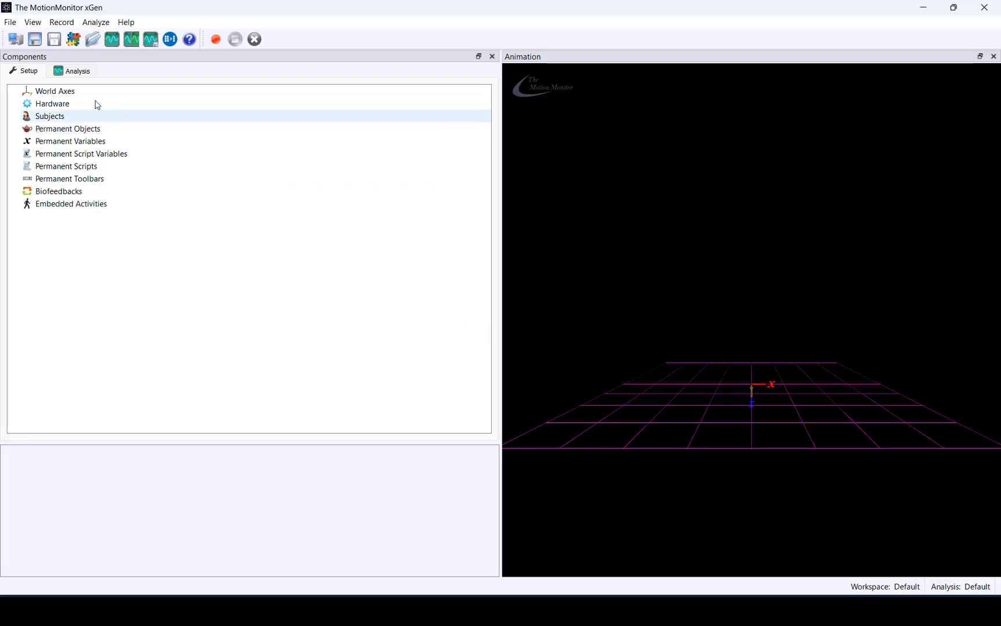
Expand the Reports group among the analysis components and show the settings of the imported Report1.
click(74, 72)
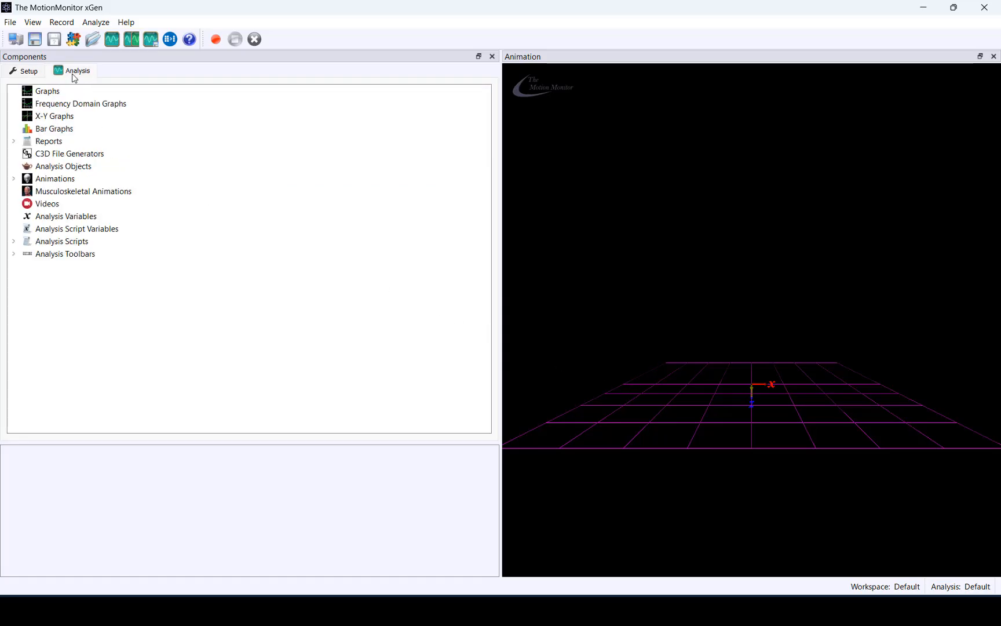
click(13, 142)
click(99, 155)
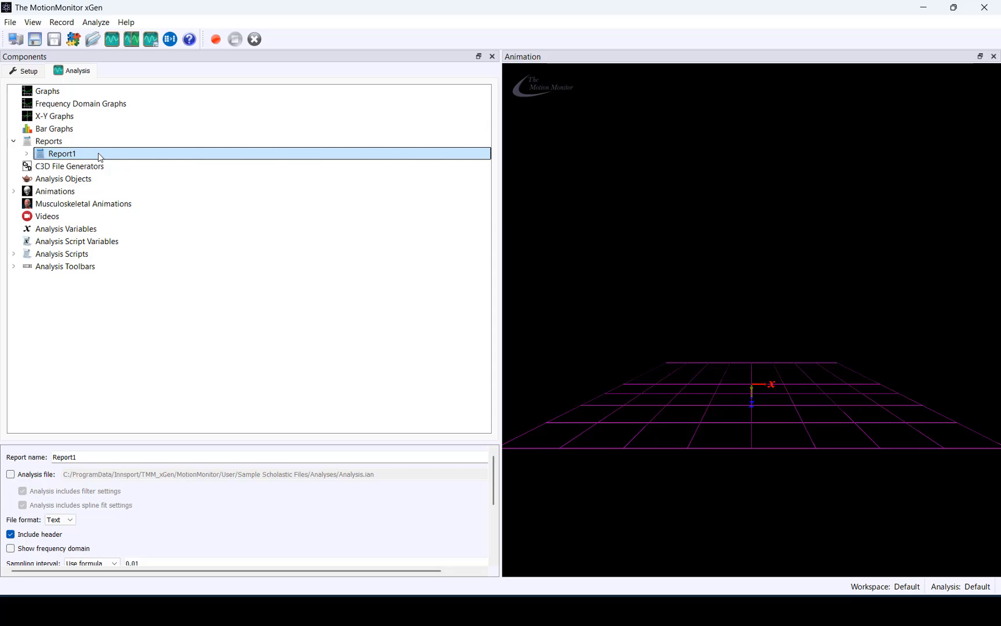
Load the saved analysis file "Gait Analysis.ian" into the workspace.
click(109, 26)
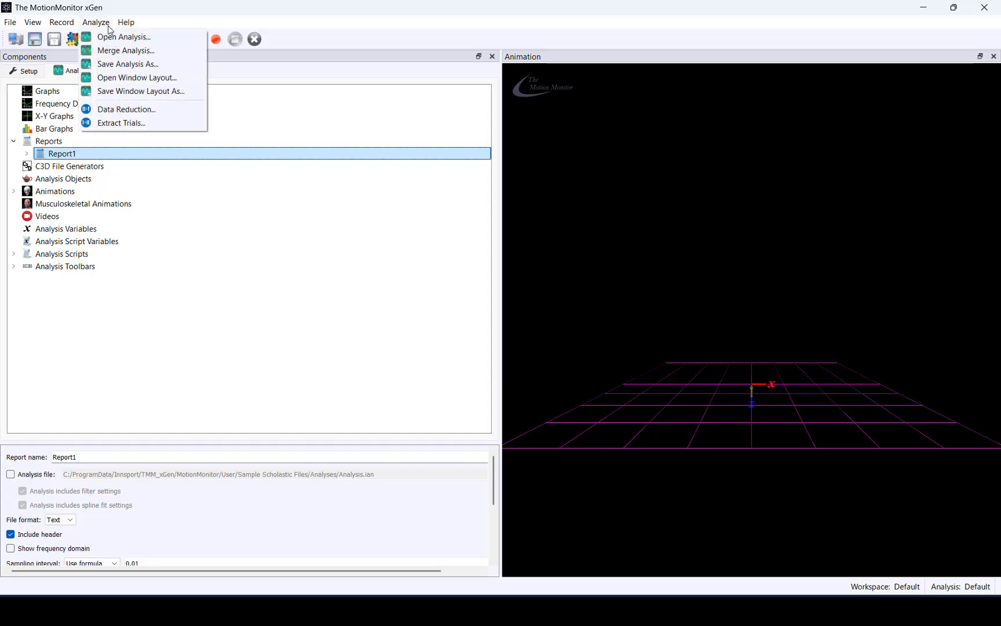
click(110, 37)
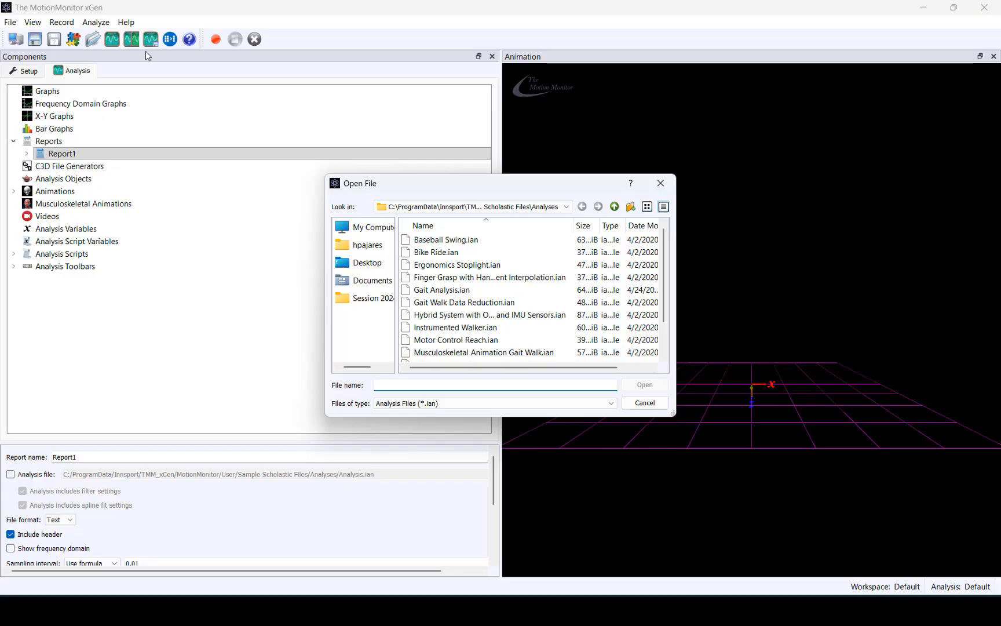
click(485, 292)
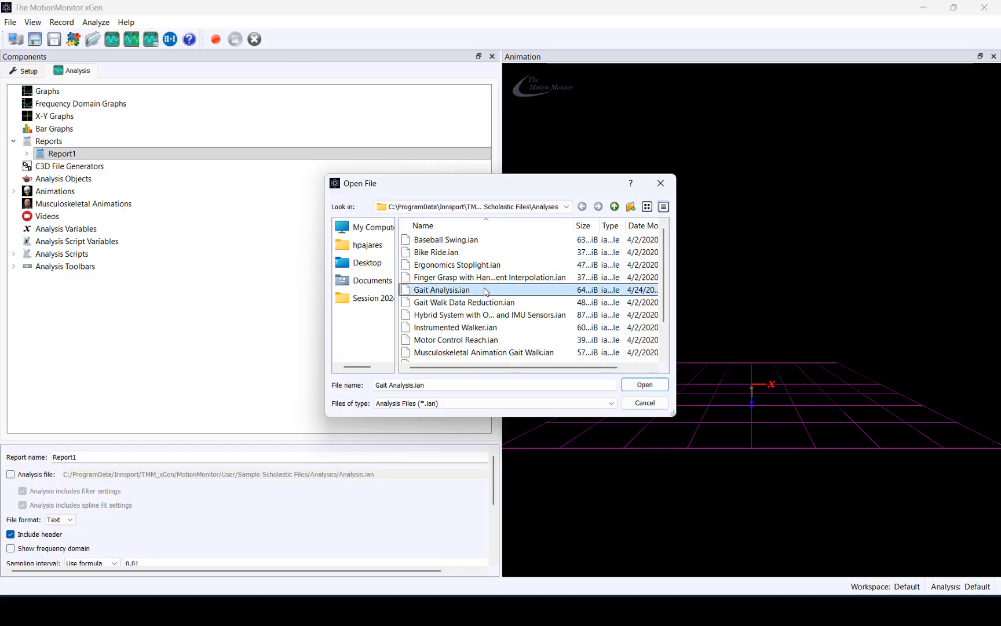
click(644, 385)
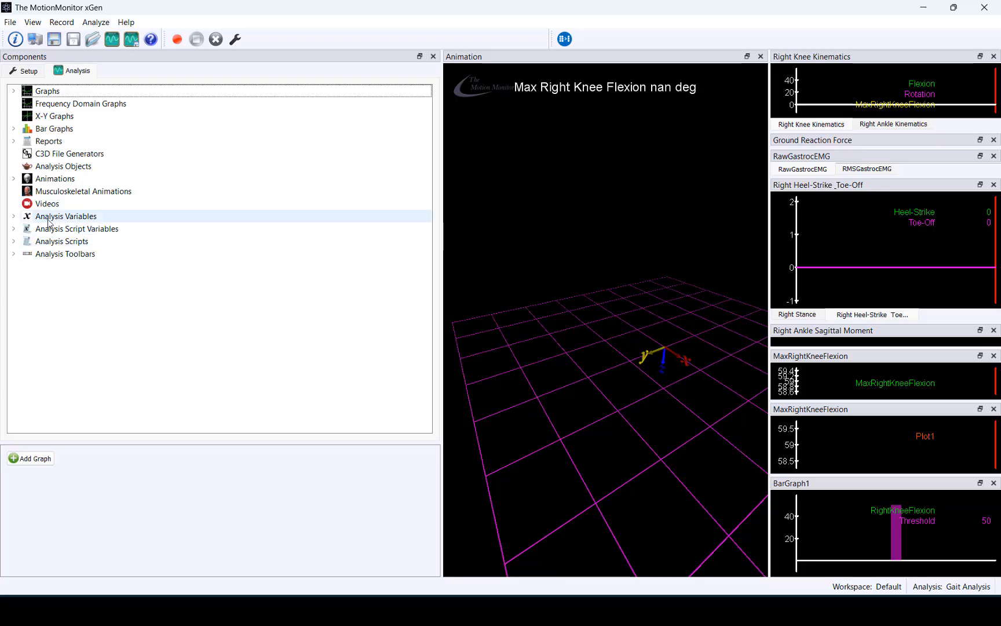
Expand the Analysis Variables and Reports groups and enlarge the settings area to examine Report1's full parameters.
click(15, 216)
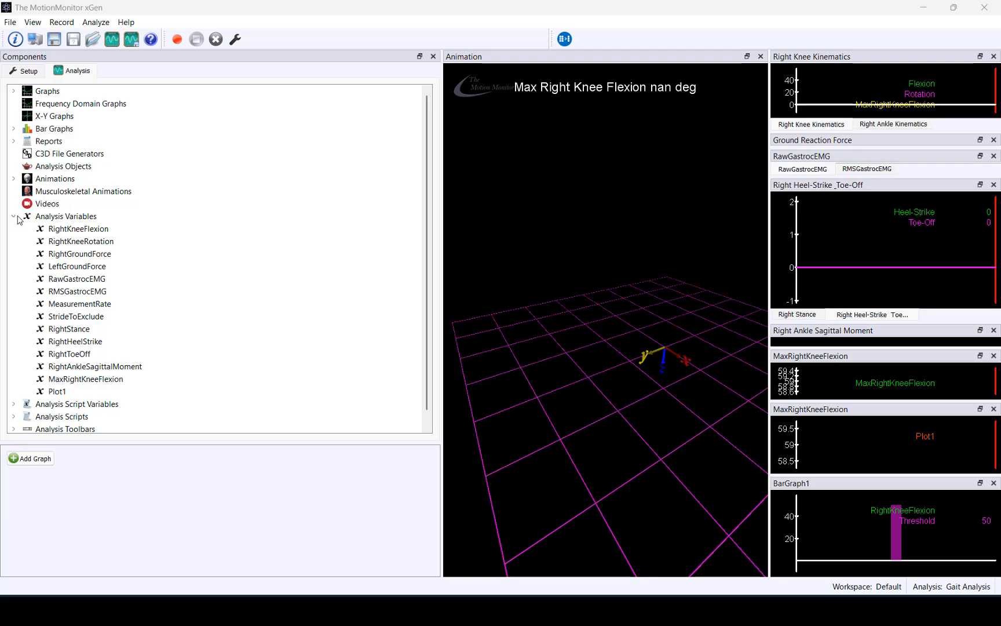
click(14, 141)
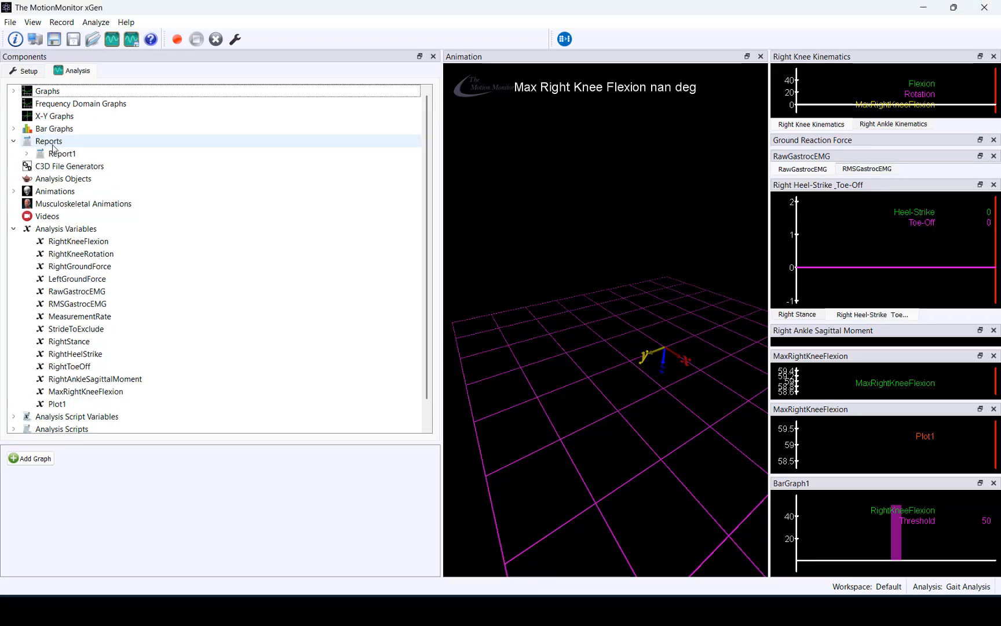
click(91, 155)
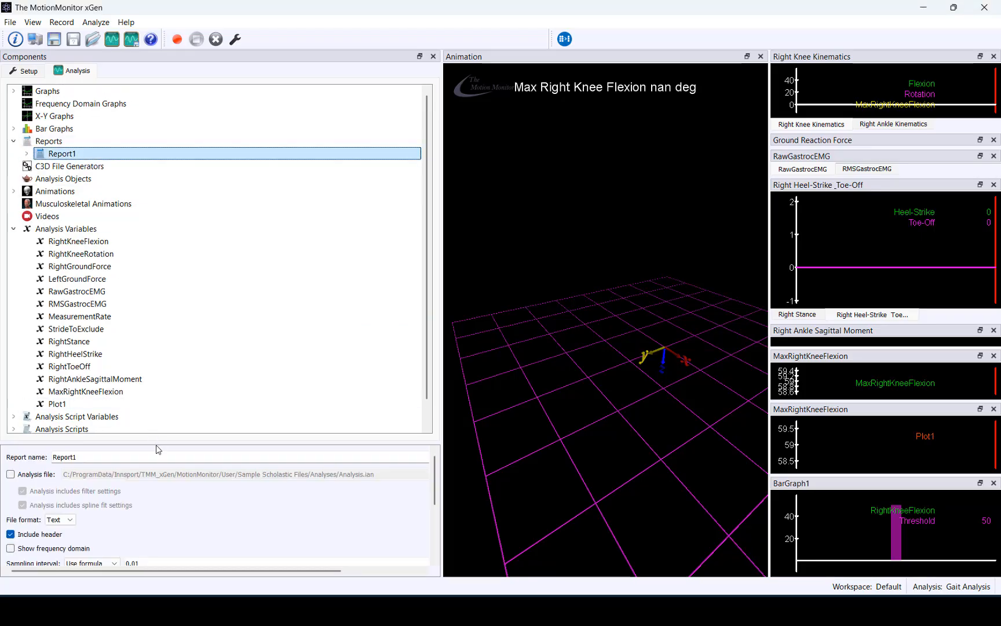
drag(156, 443, 182, 209)
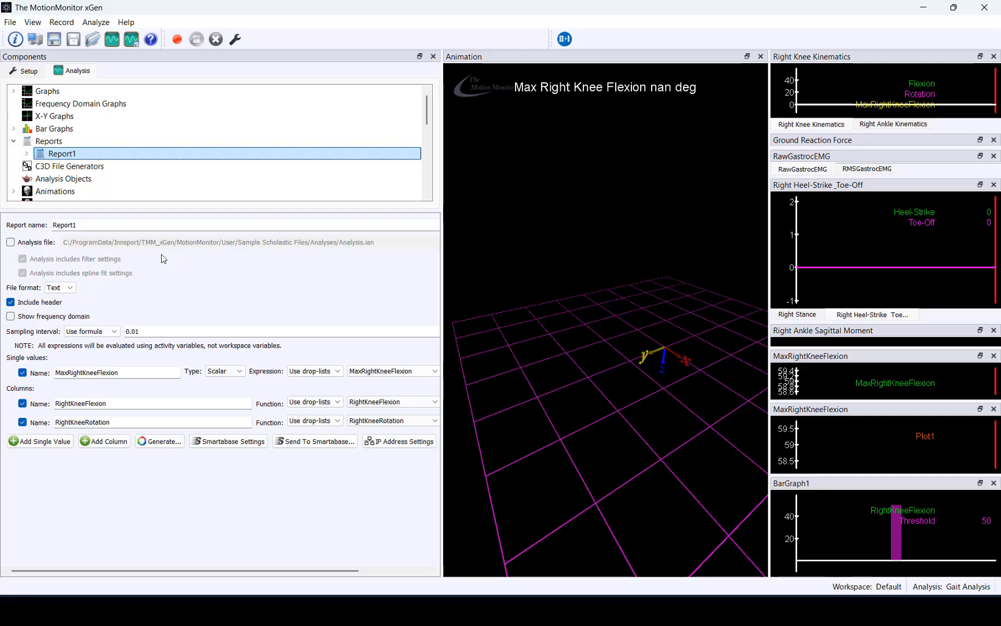
Enable the analysis file option for Report1 and assign it the file "Gait Analysis.ian".
click(11, 242)
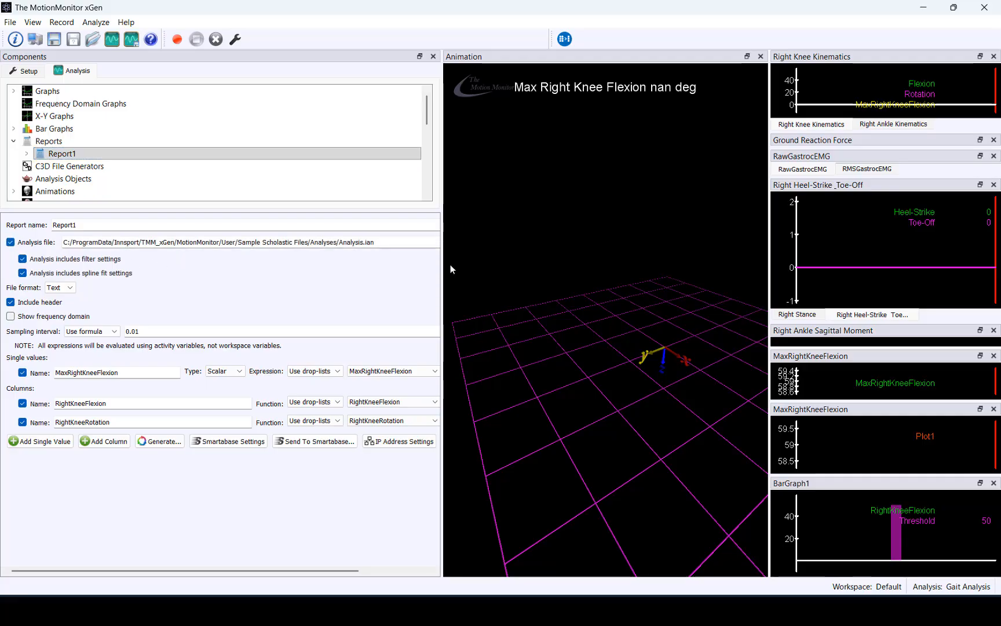
drag(443, 264, 547, 263)
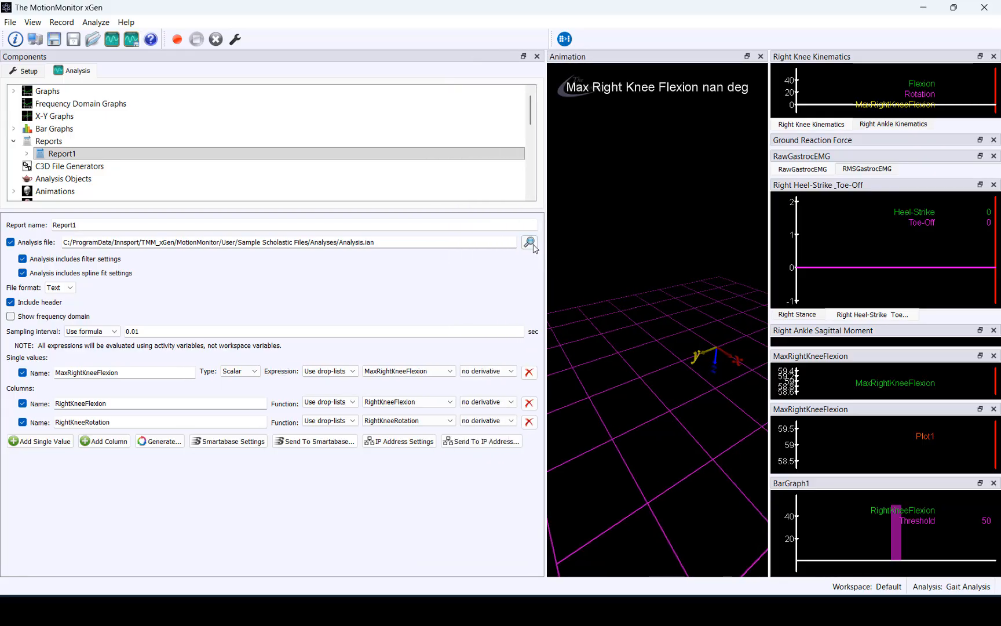
click(532, 242)
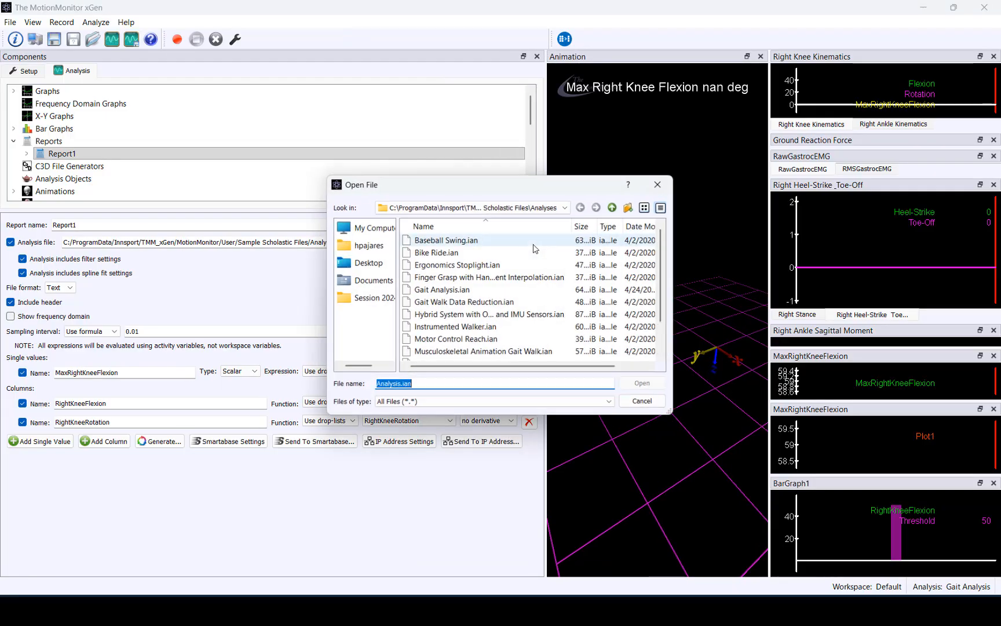
click(517, 288)
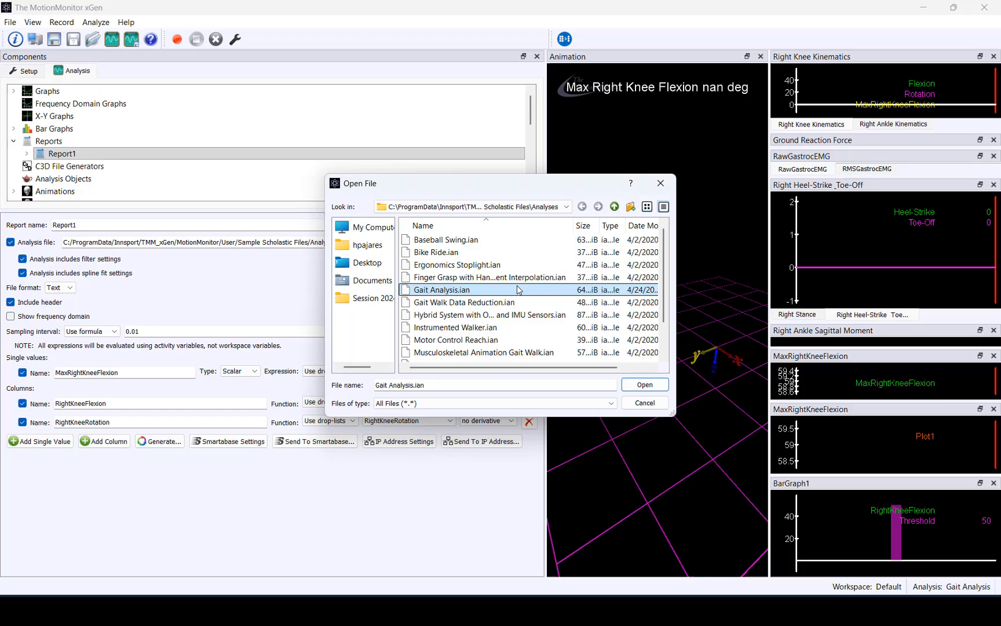
click(643, 384)
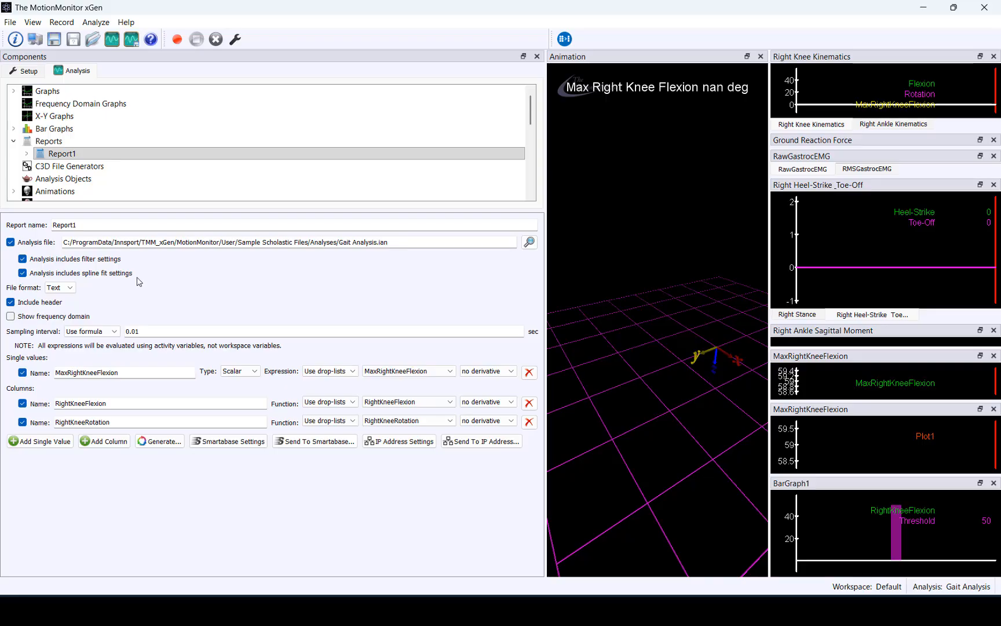
Generate Report1 for Gait walk1.iac, Gait walk2.iac and Gait walk3.iac, and open the Export folder in File Explorer.
click(165, 442)
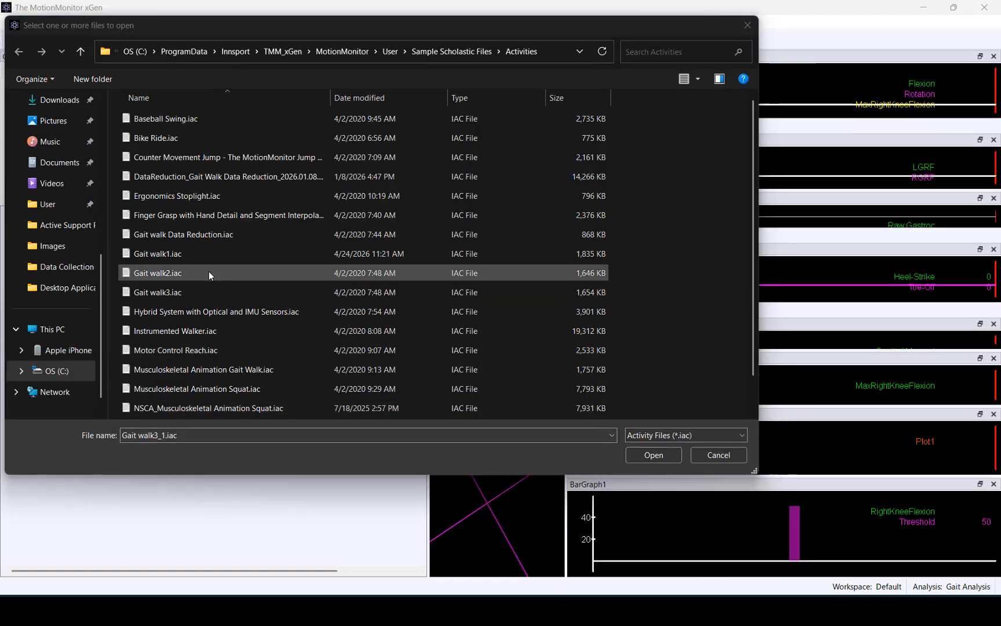
click(211, 255)
shift+click(208, 292)
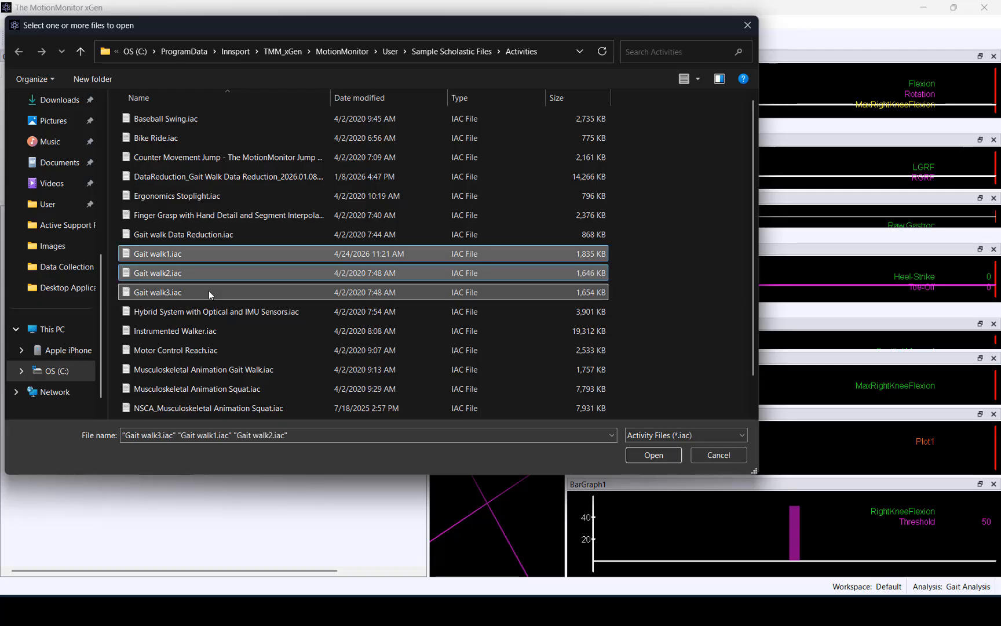
click(645, 454)
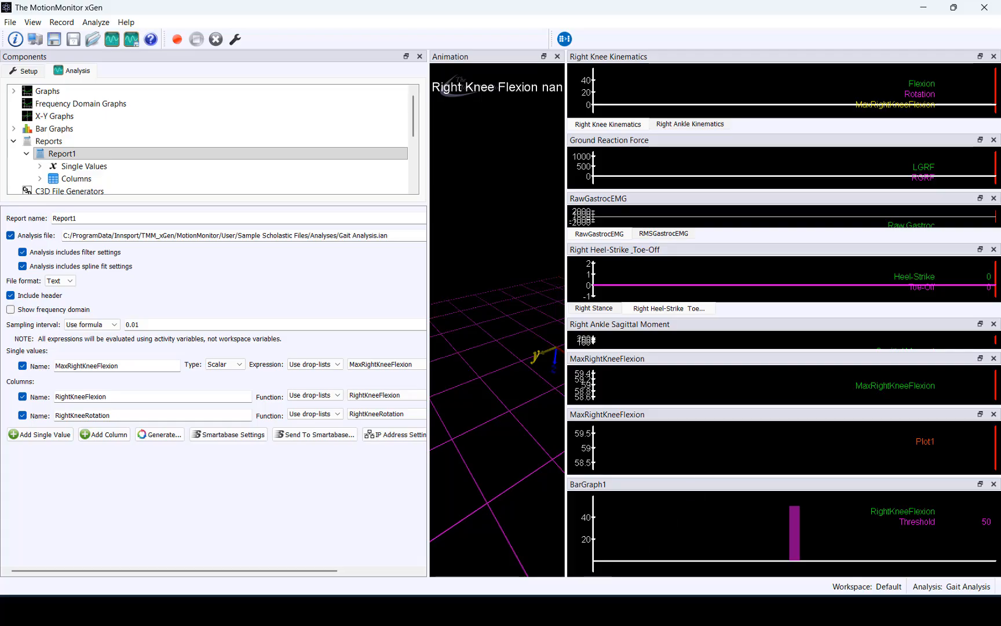
click(502, 611)
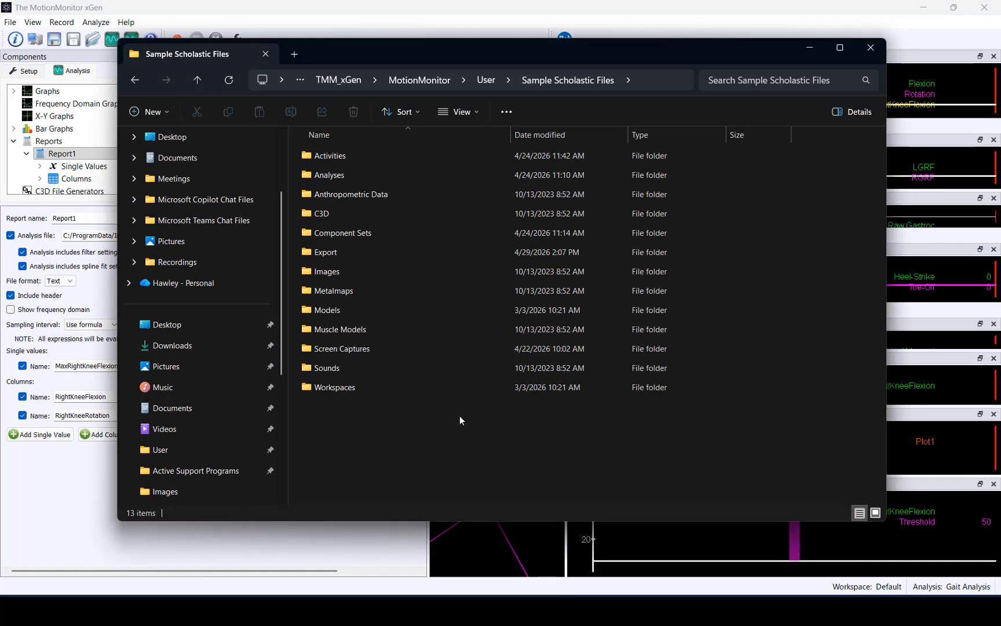
double_click(438, 252)
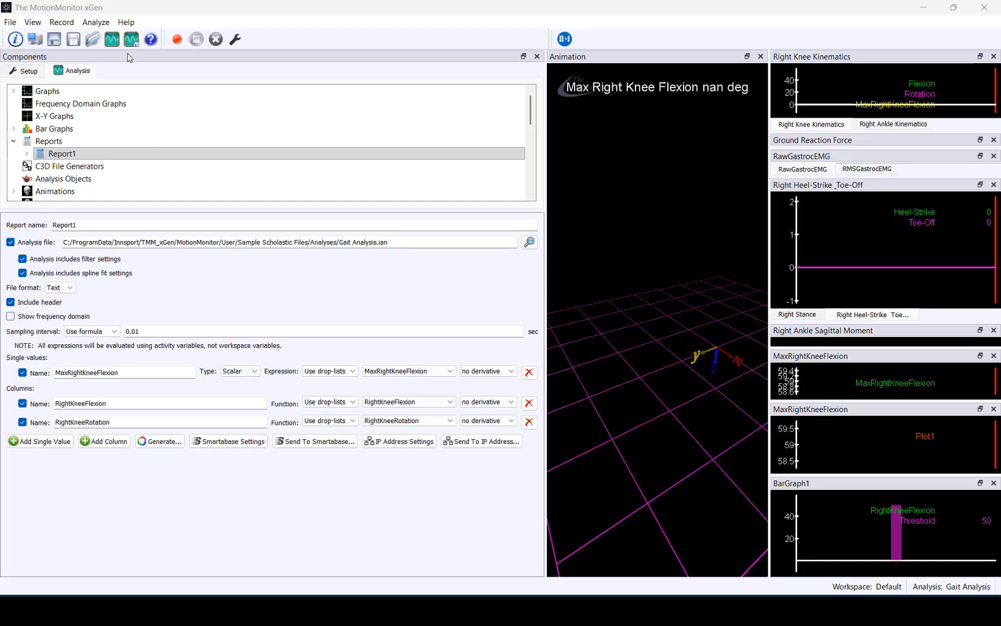
Run a data reduction on Gait walk1.iac, Gait walk2.iac and Gait walk3.iac using the "Gait Walk Data Reduction.ian" analysis.
click(96, 22)
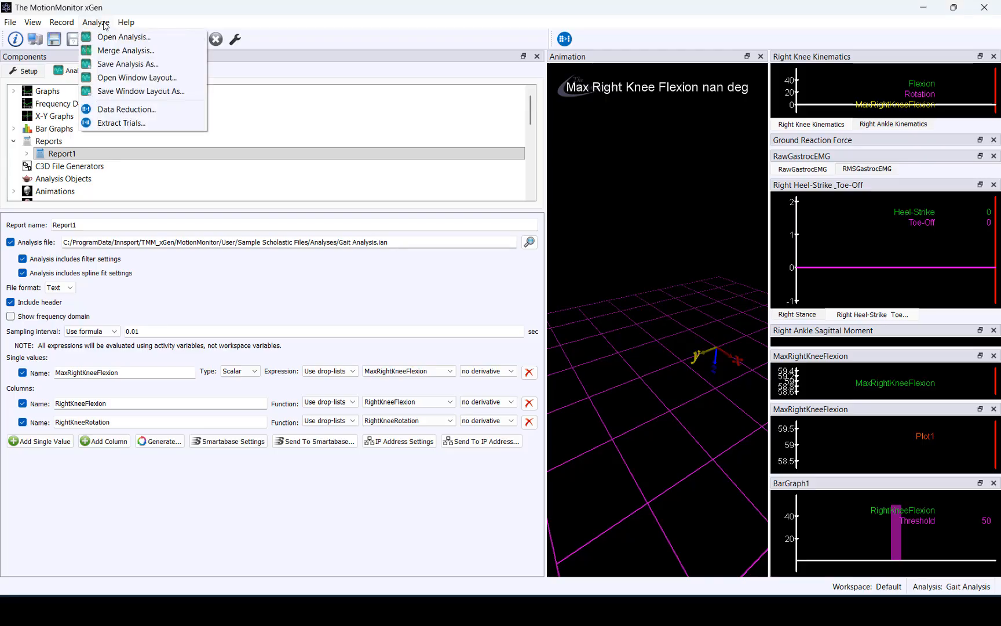
click(158, 113)
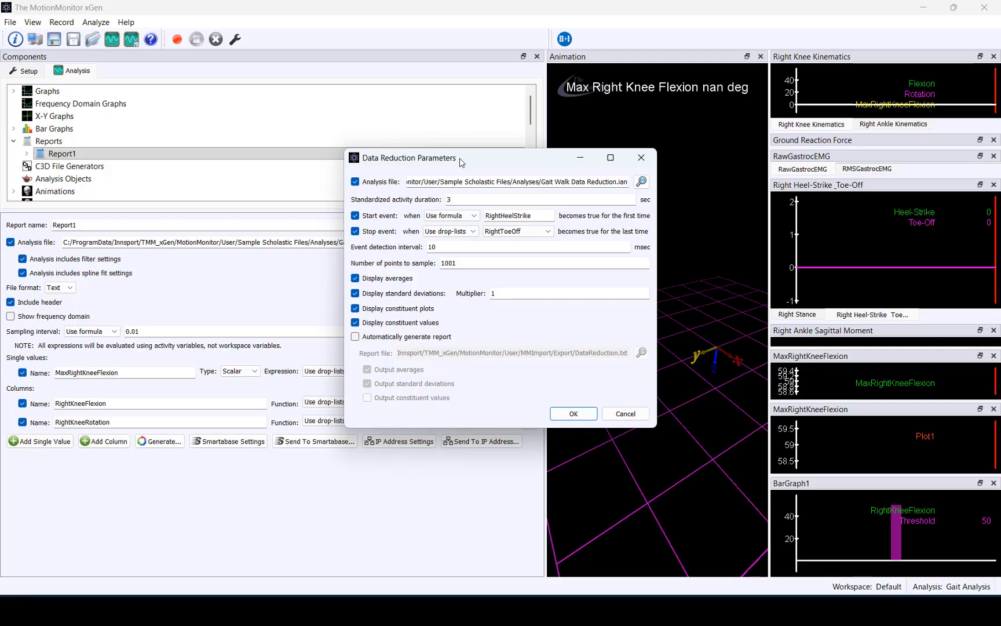
click(642, 182)
click(571, 414)
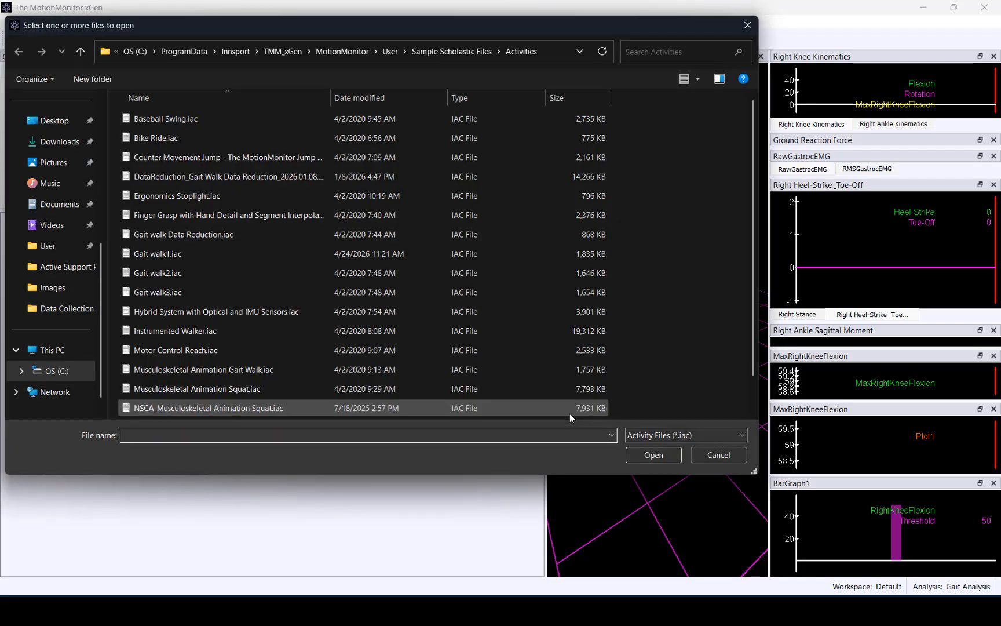
click(216, 257)
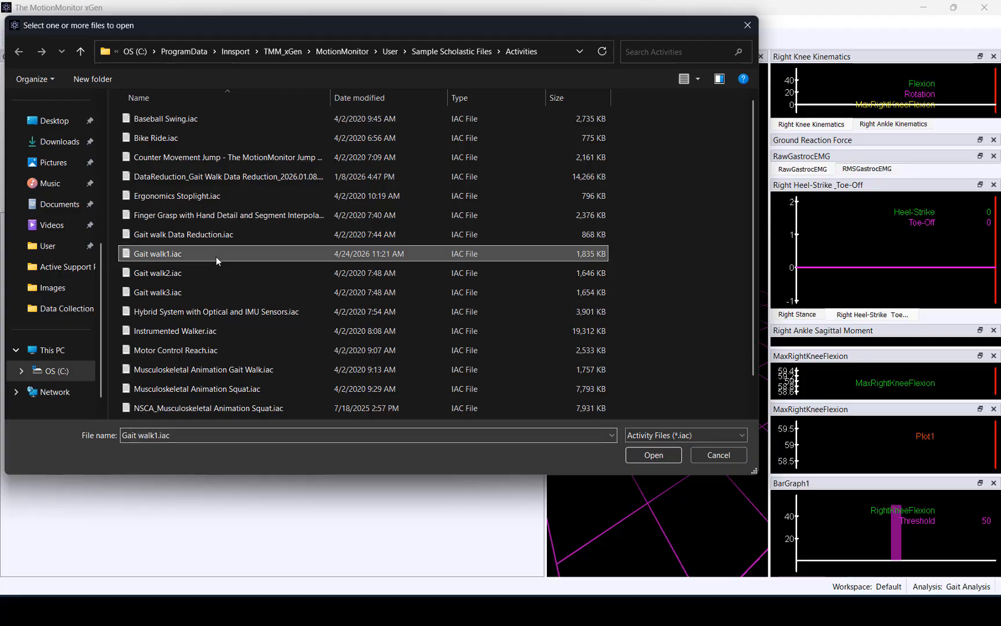
shift+click(217, 292)
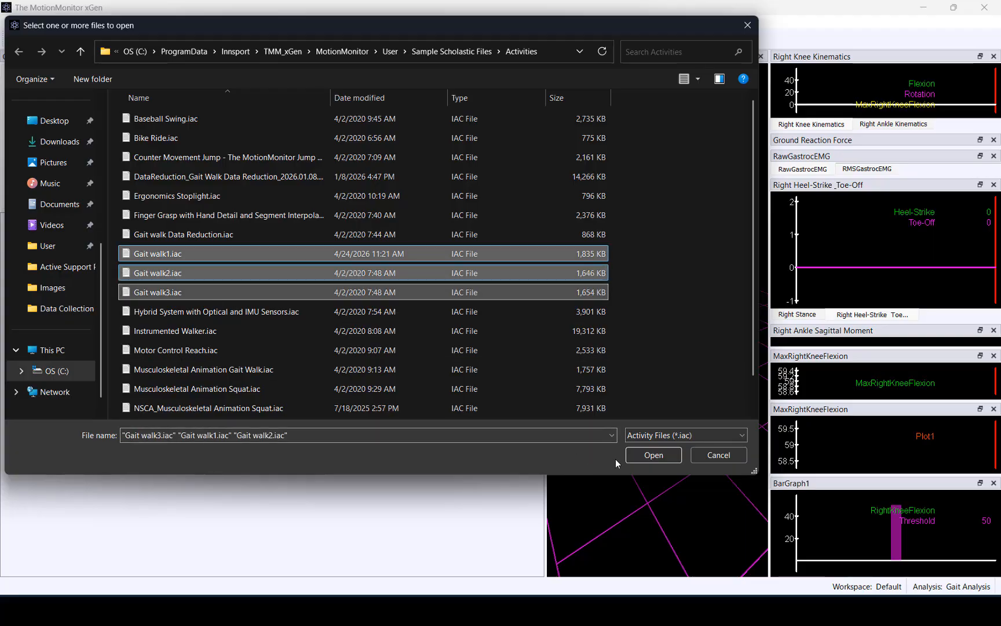
click(632, 458)
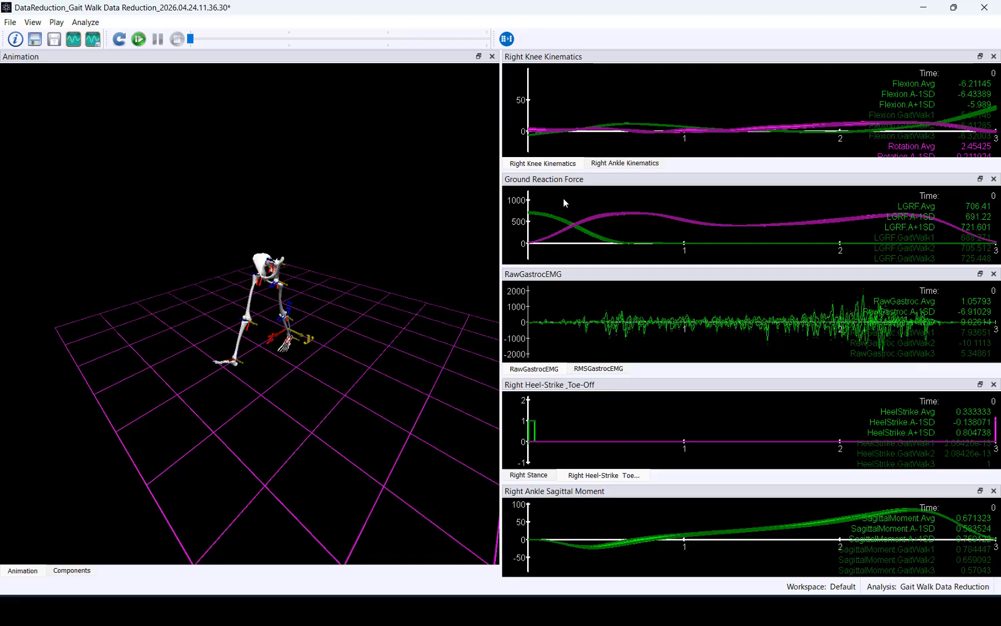
Enlarge the Right Knee Kinematics graph and examine the average, standard deviation and individual trial curves around the flexion peak.
drag(600, 171, 601, 510)
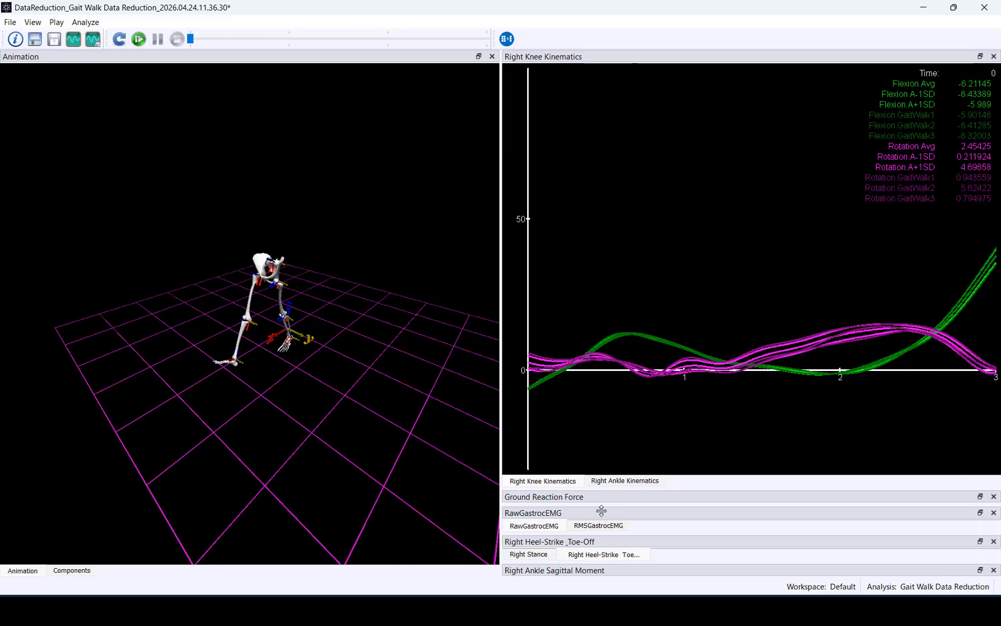
drag(703, 404, 704, 369)
scroll(704, 373, up, 5)
scroll(709, 265, up, 5)
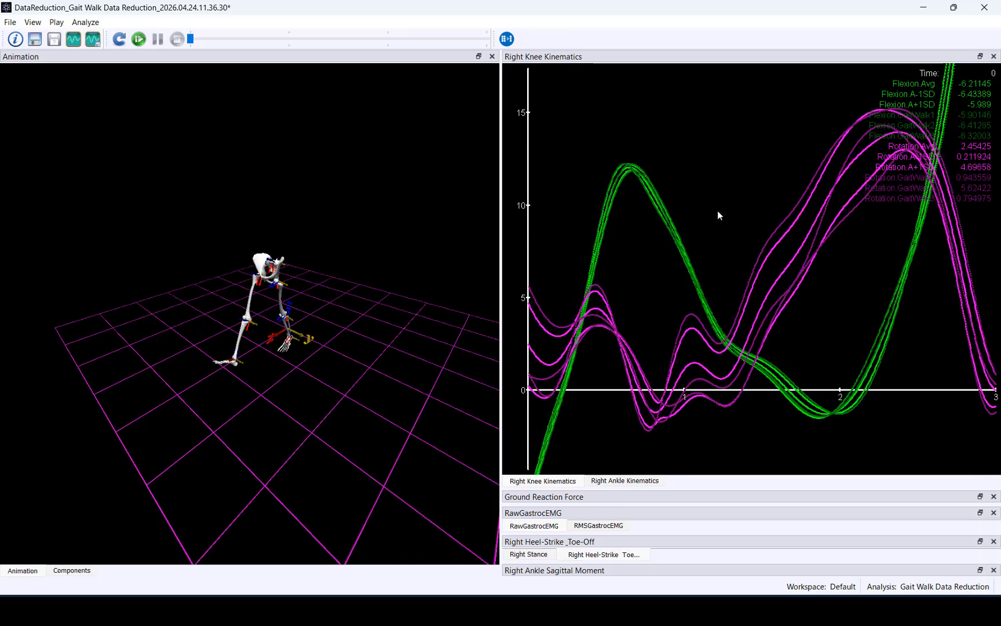
scroll(646, 234, up, 6)
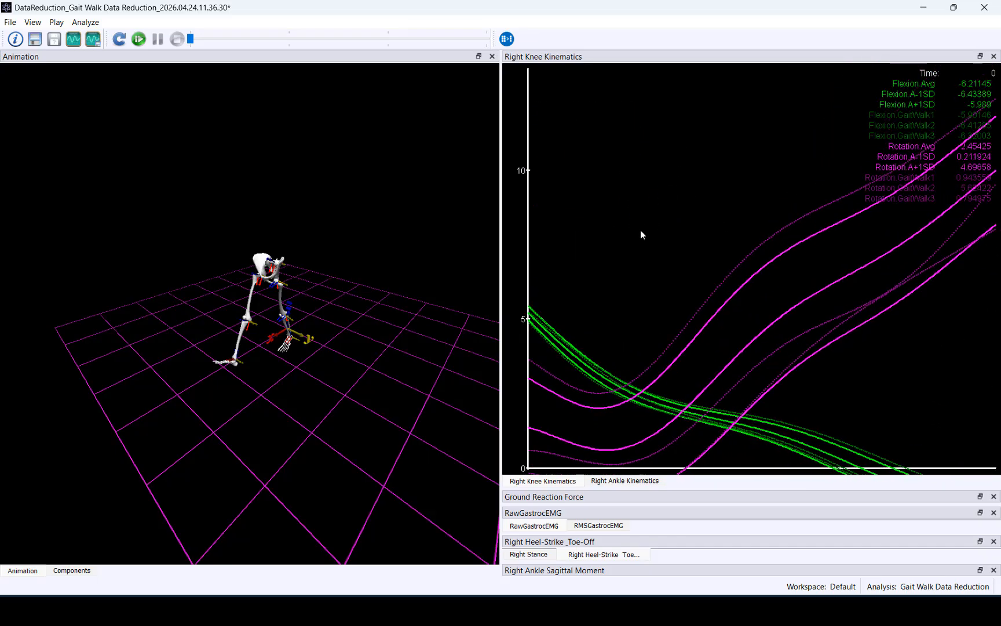
drag(703, 241, 736, 252)
drag(669, 223, 703, 219)
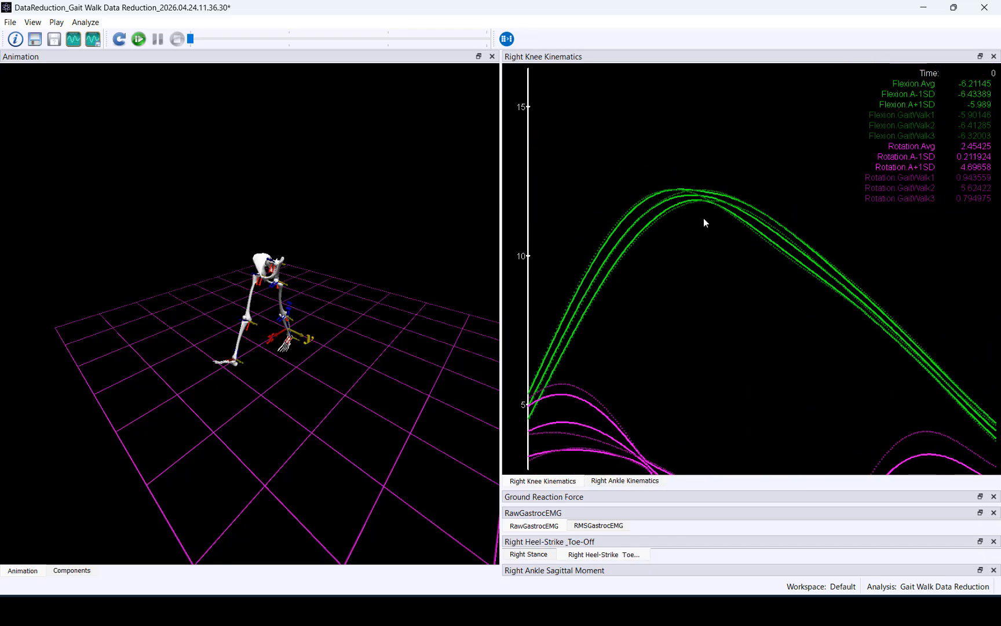
scroll(703, 218, up, 1)
scroll(764, 235, up, 4)
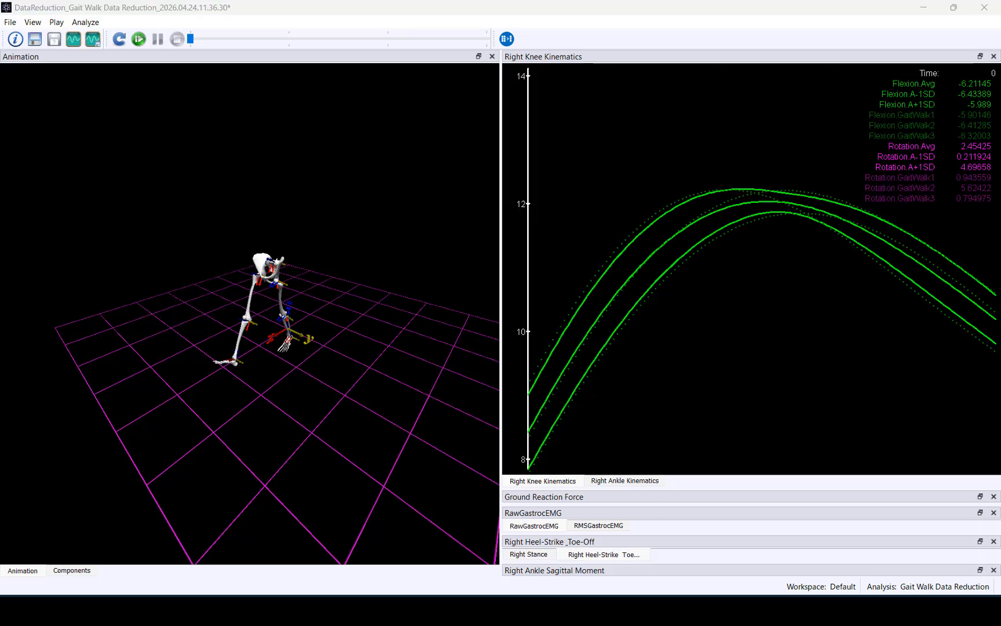
Return to the main workspace window and start a trial extraction with "Gait Analysis.ian" as its analysis file.
mouse_move(617, 610)
click(573, 538)
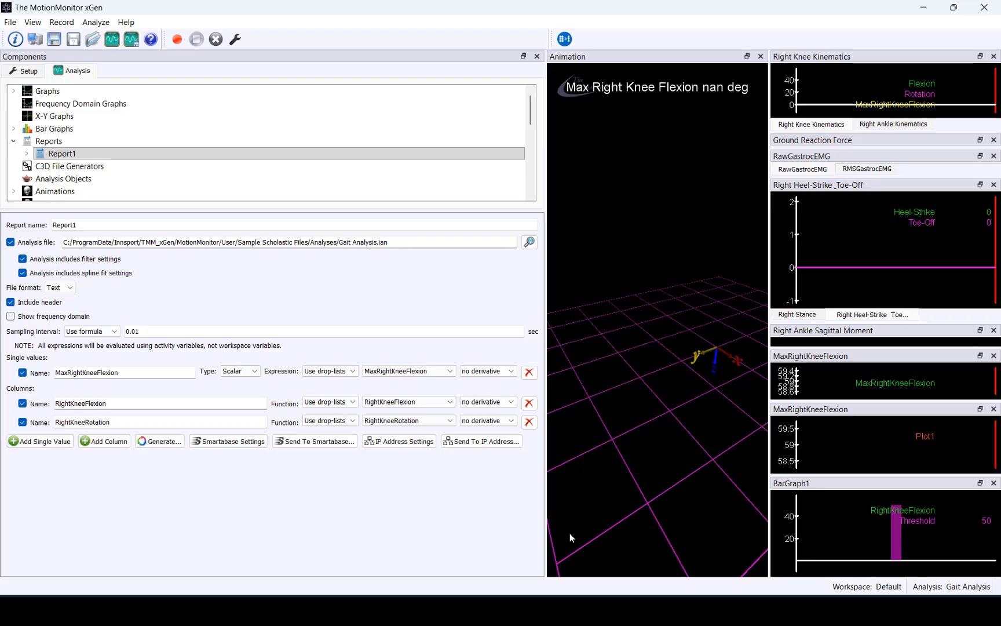
click(98, 23)
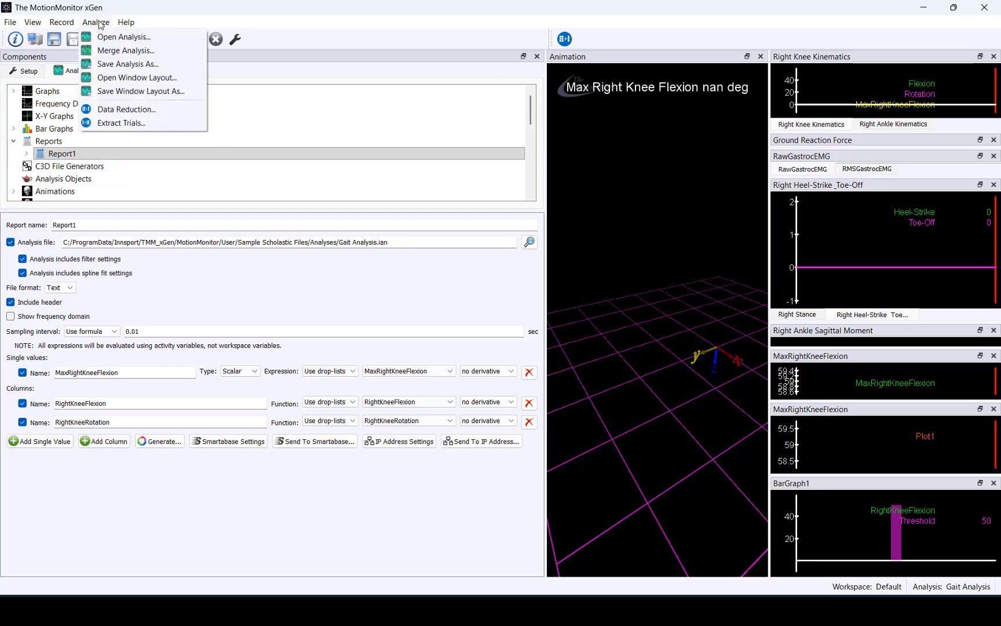
click(162, 123)
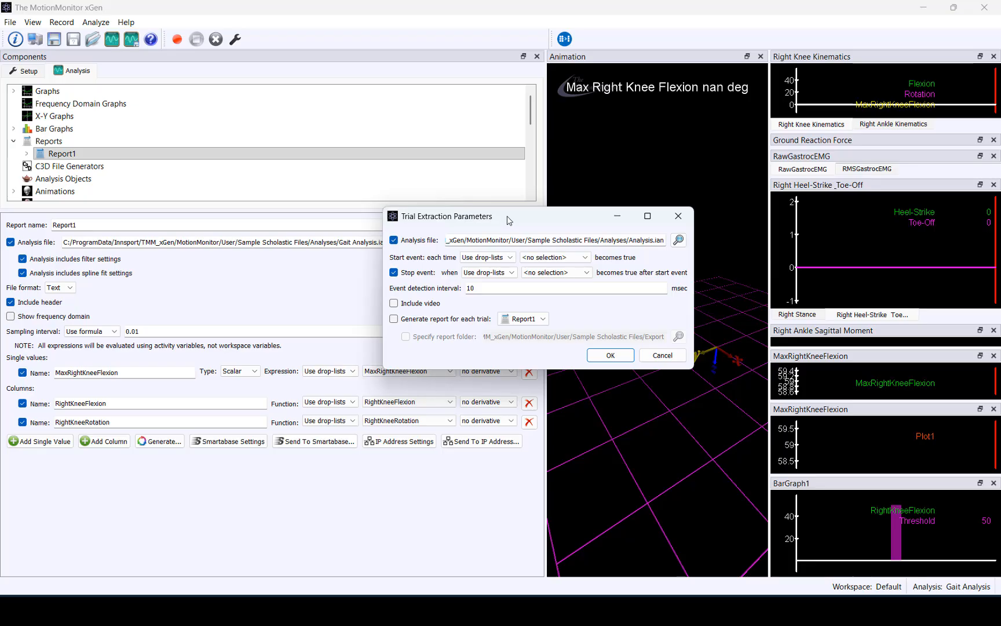
click(678, 240)
click(608, 284)
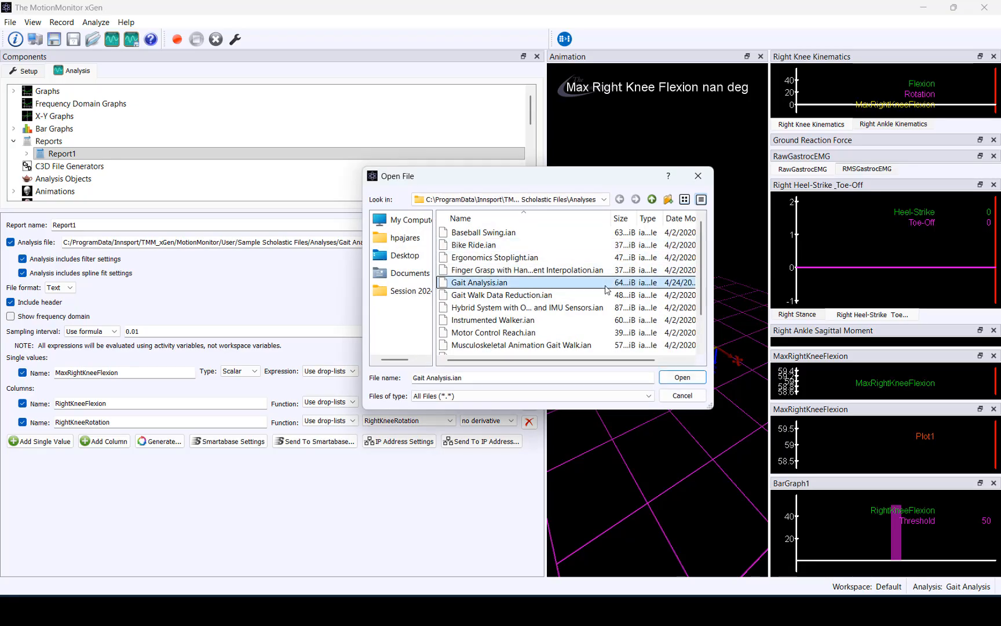
click(682, 378)
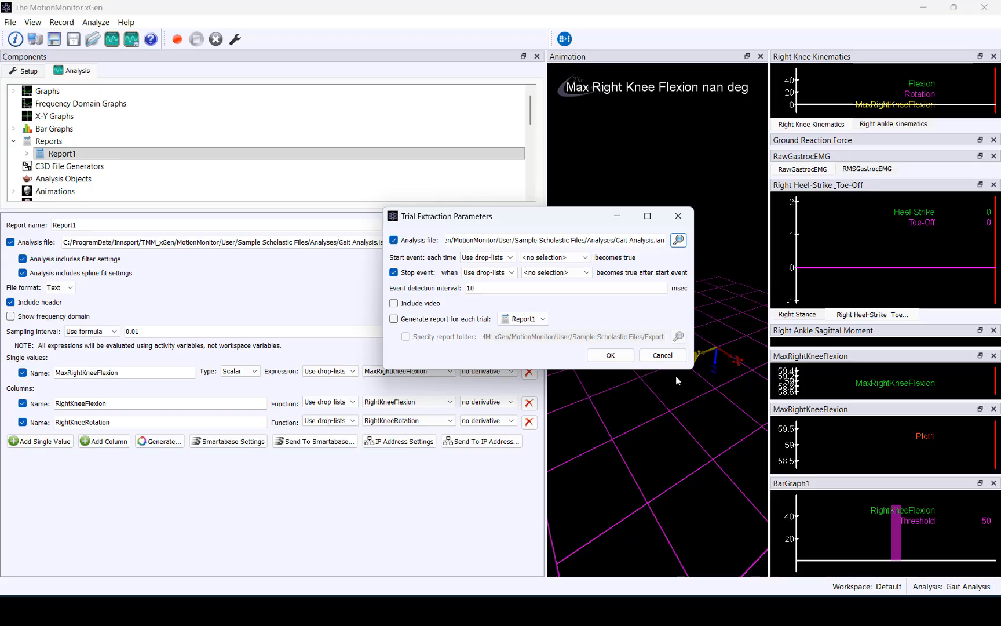
Set the trial extraction's start event to RightHeelStrike and its stop event to RightToeOff.
click(574, 256)
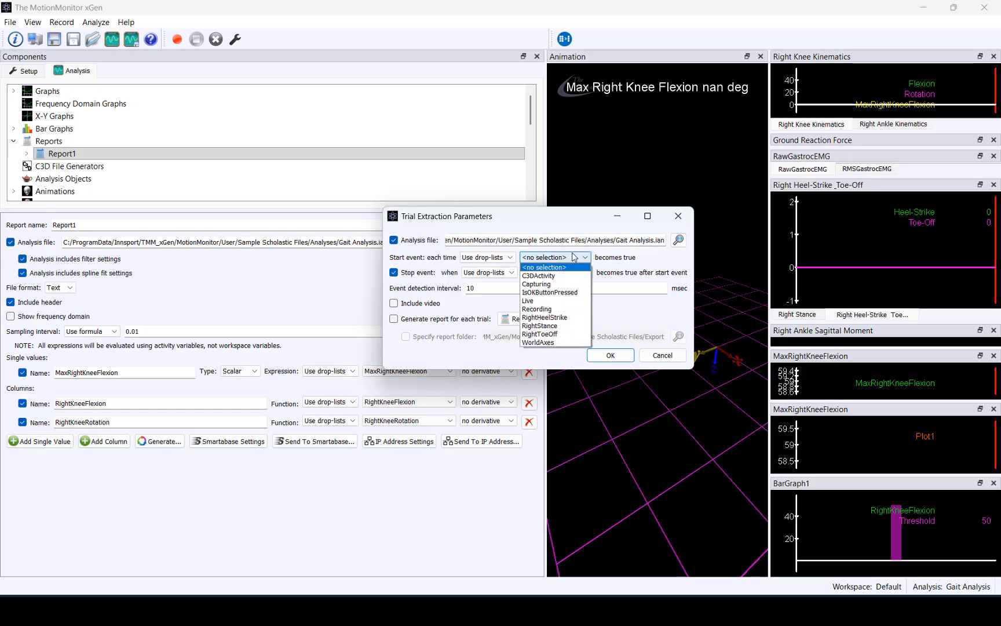
click(568, 318)
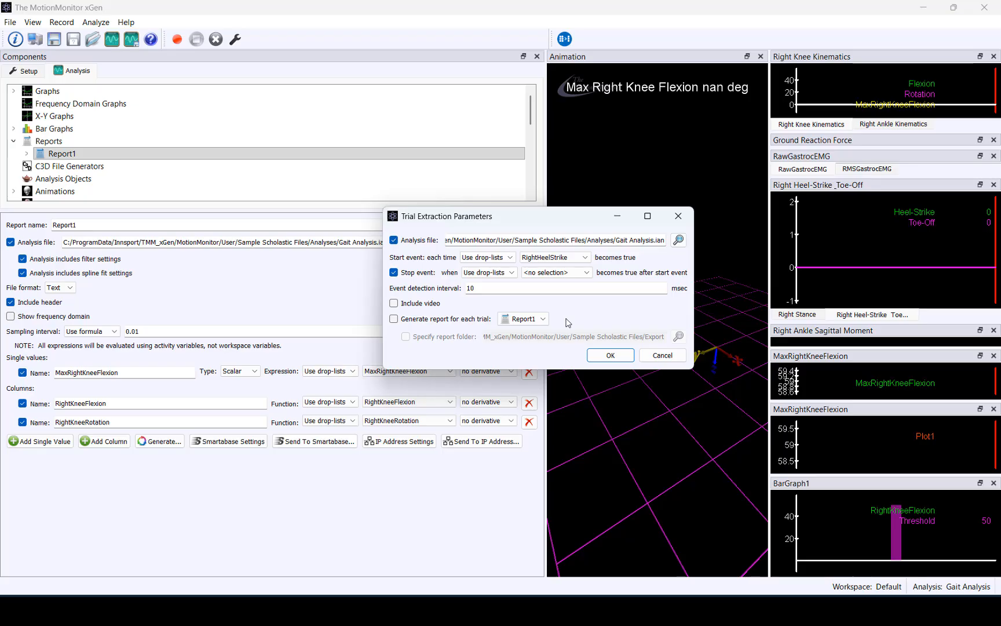
click(567, 272)
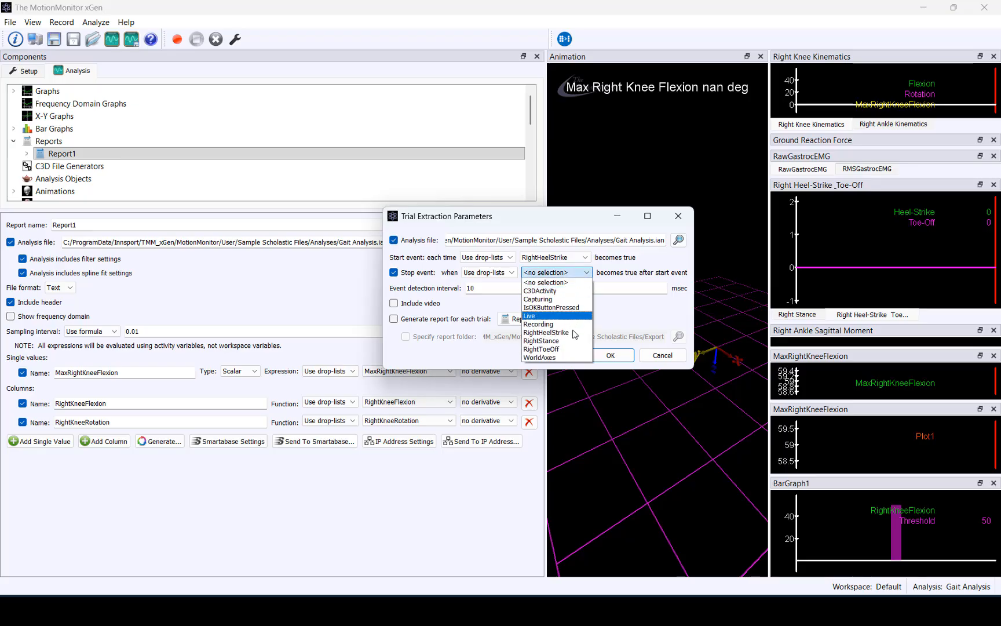
click(577, 350)
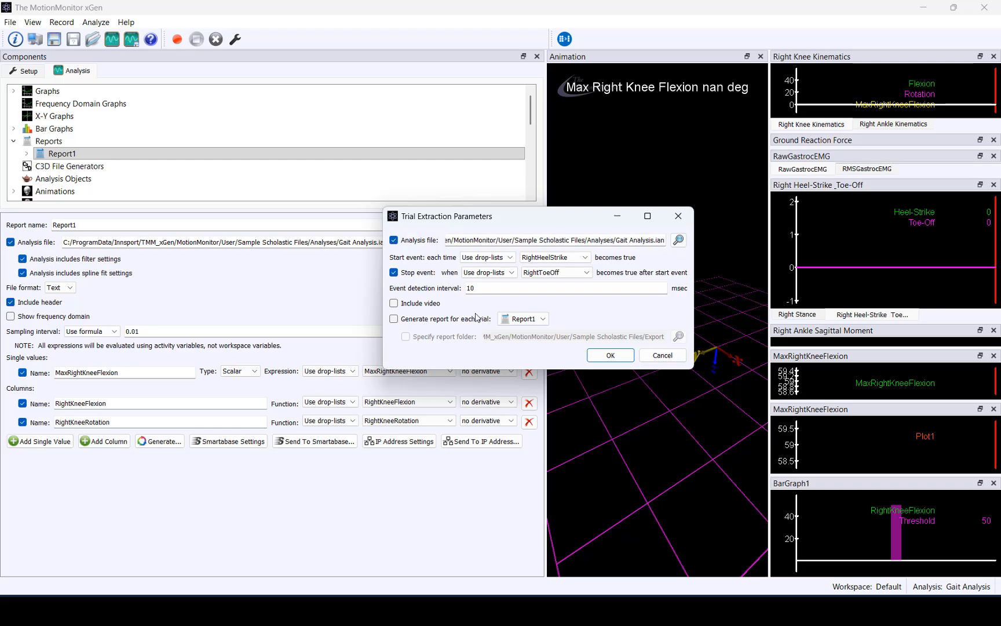
Extract trials from Gait walk1.iac, Gait walk2.iac and Gait walk3.iac with the configured parameters.
click(598, 360)
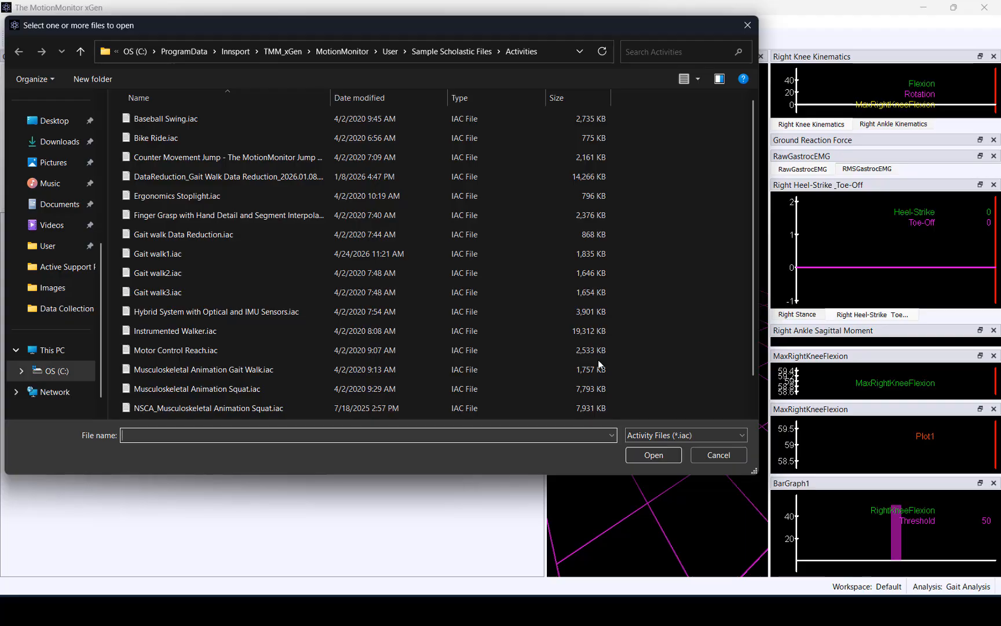
click(313, 253)
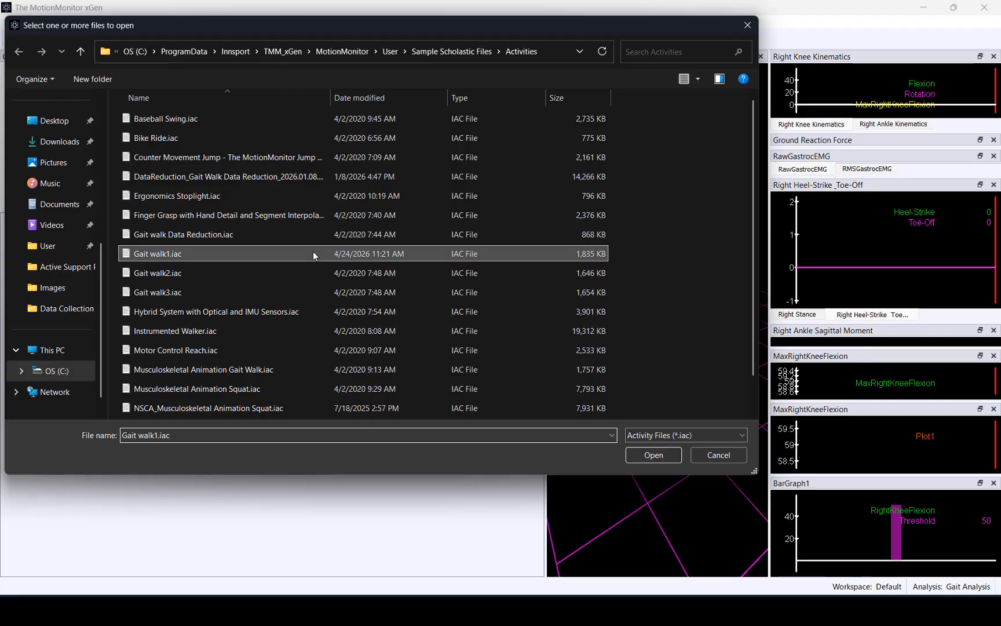
shift+click(310, 287)
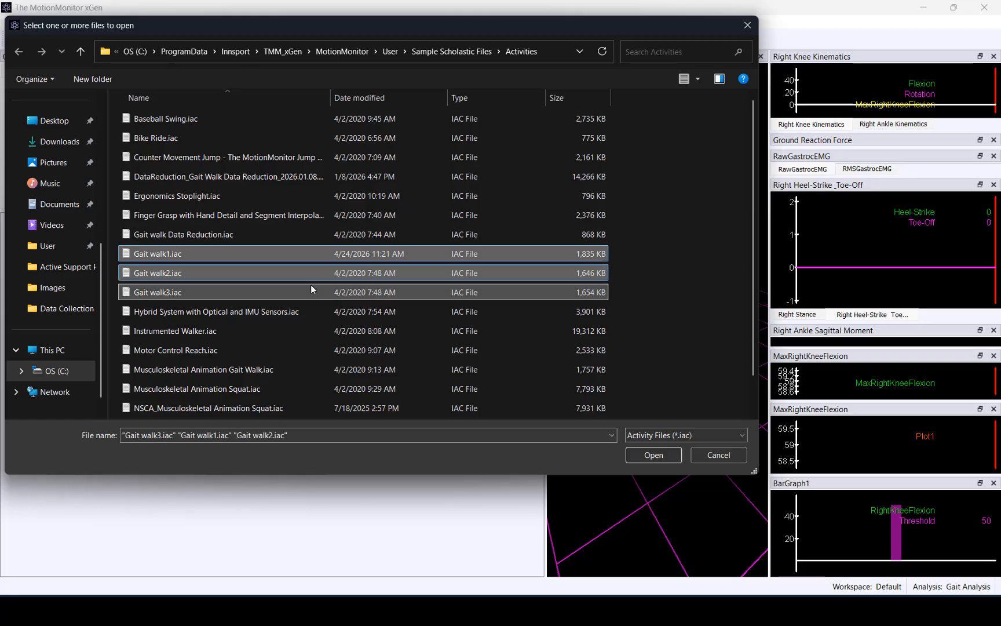
click(649, 462)
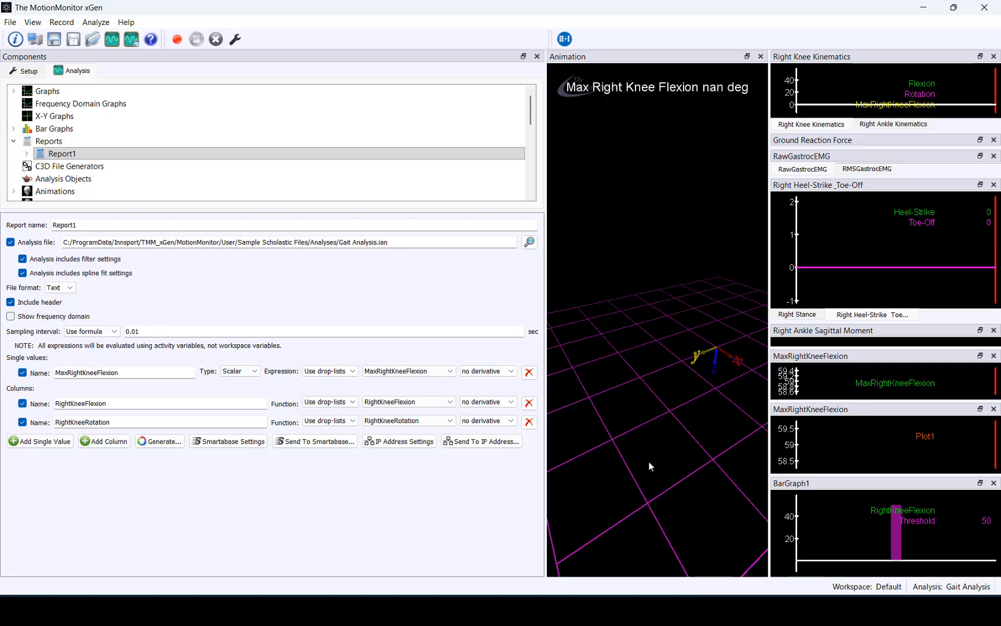
Switch to File Explorer and check the Activities folder in Sample Scholastic Files for the extracted gait walk trial files.
mouse_move(503, 610)
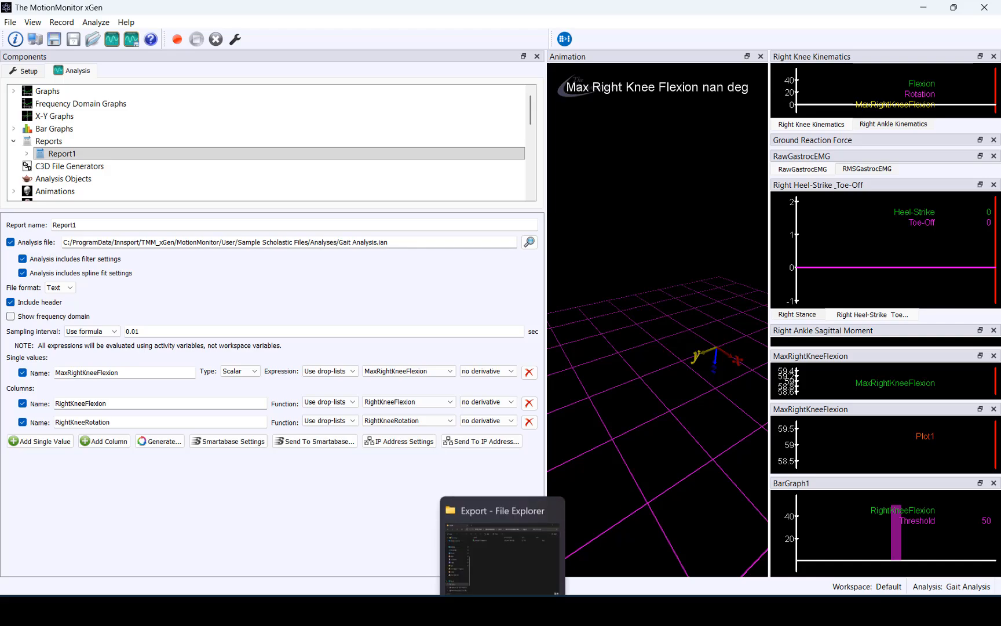
click(502, 557)
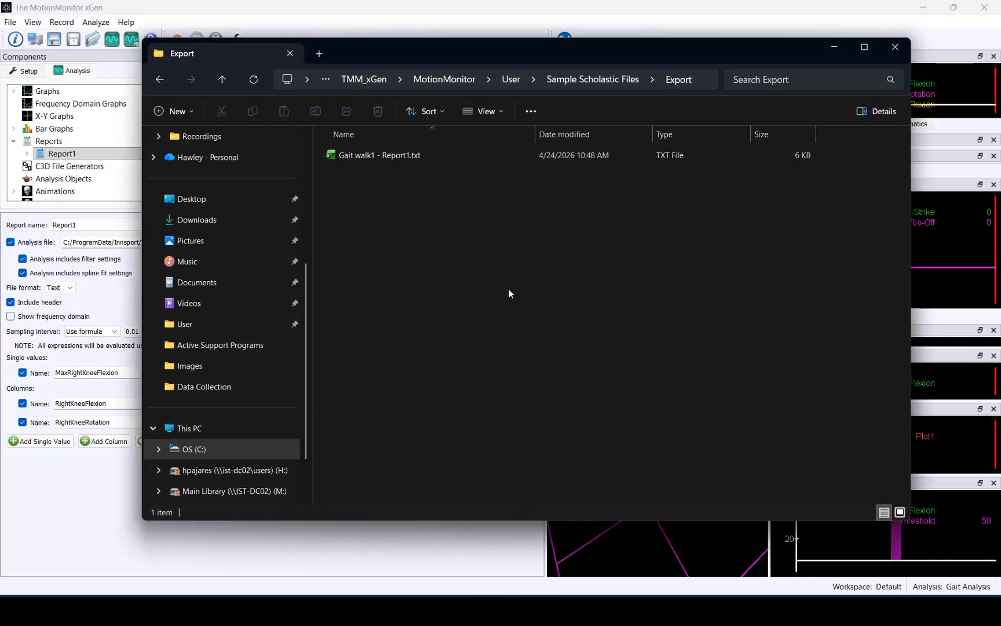
click(227, 83)
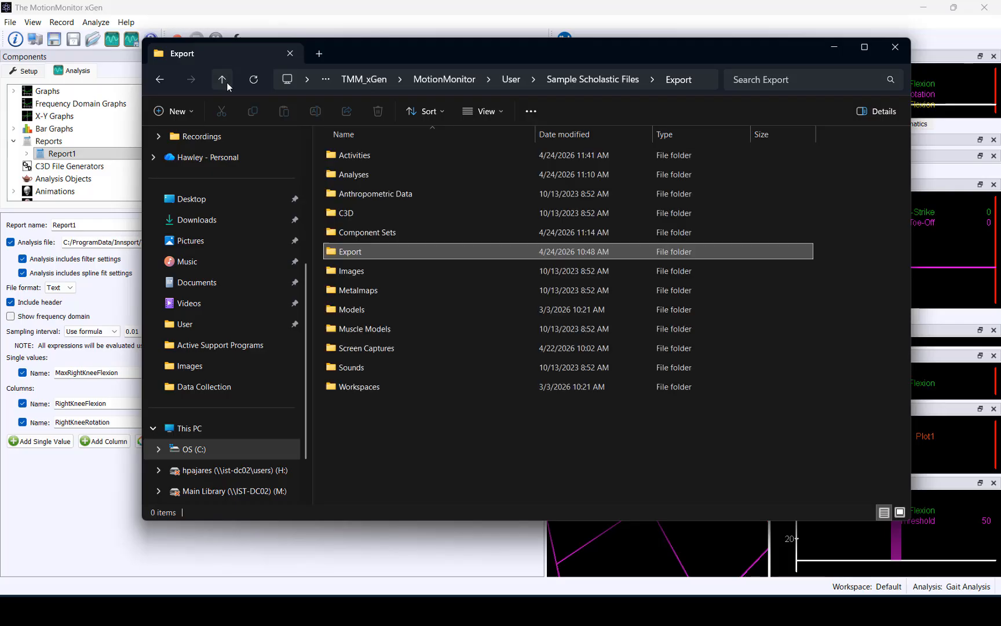
double_click(396, 155)
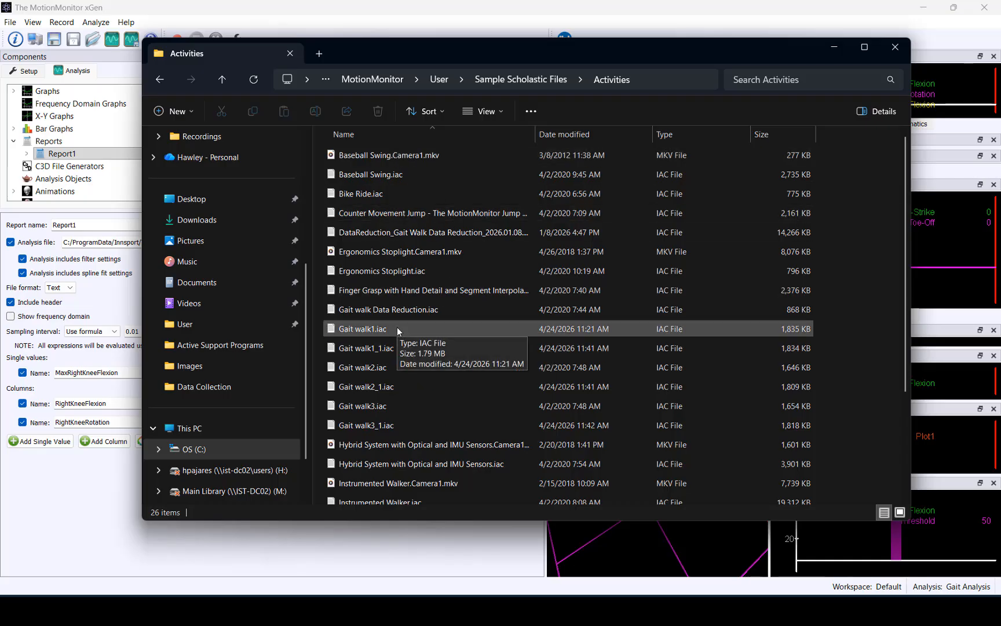
Return to The MotionMonitor xGen, open Gait walk1_1.iac and scrub through the whole trial in a widened animation view.
click(120, 462)
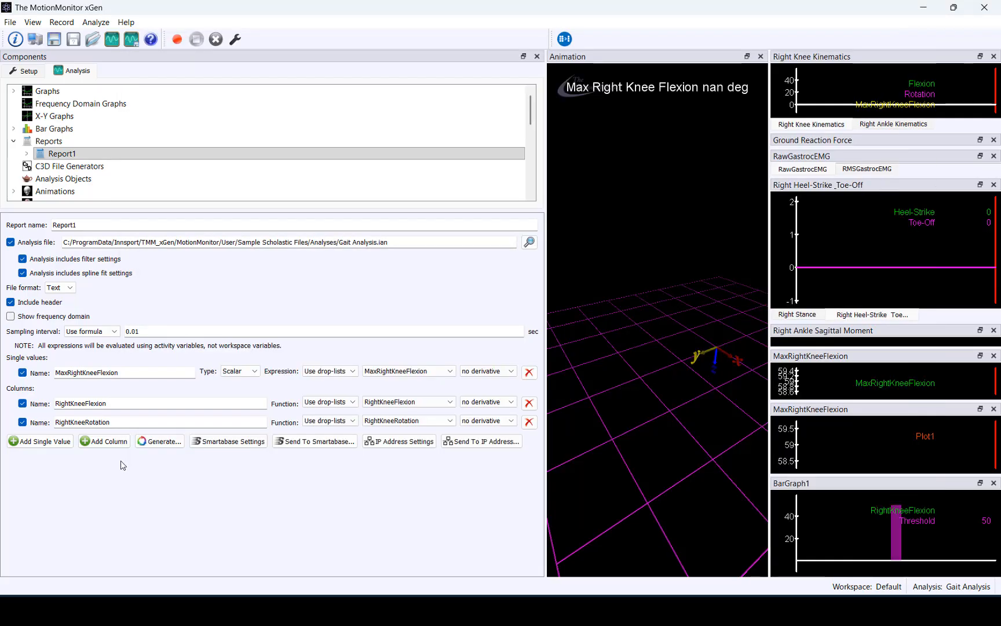
click(93, 41)
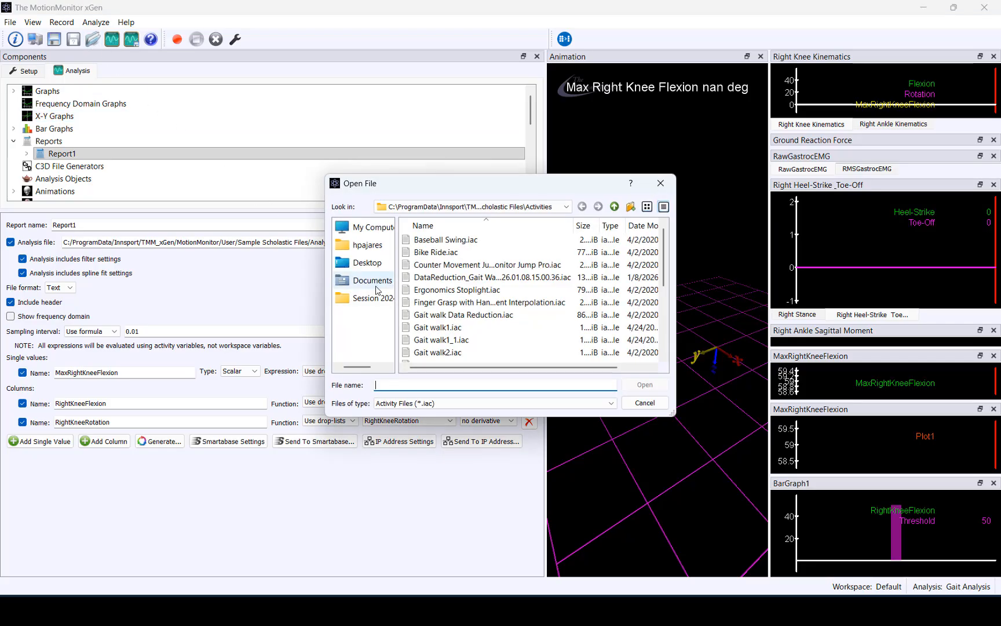
click(471, 346)
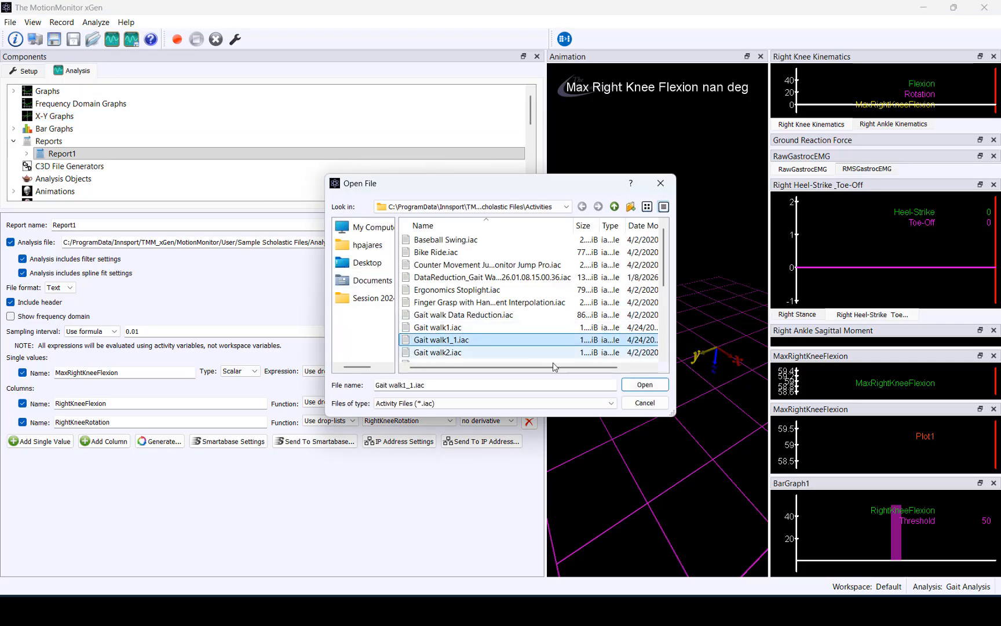
click(635, 385)
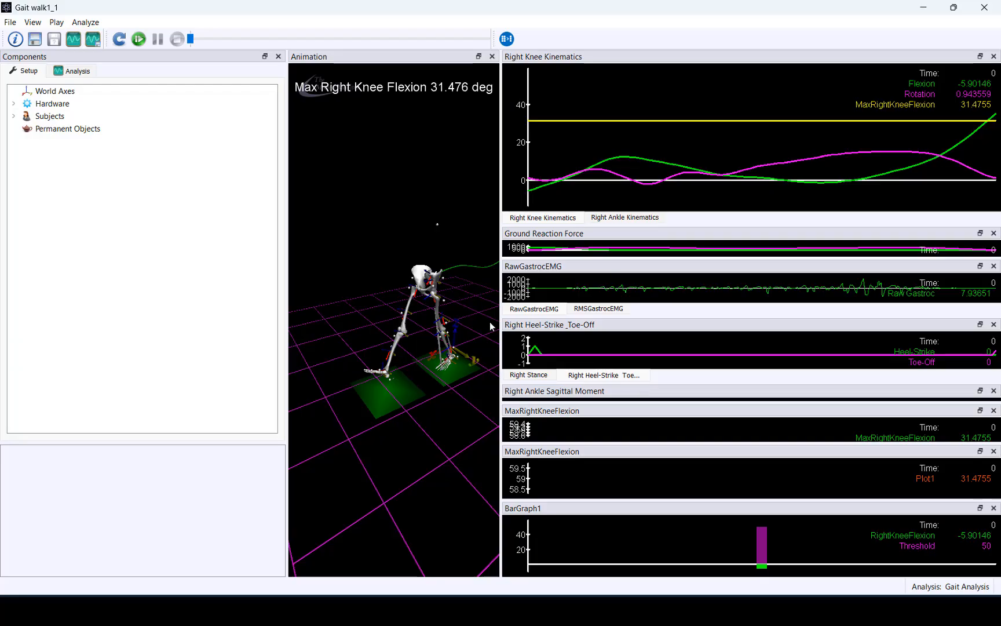
drag(290, 337, 141, 339)
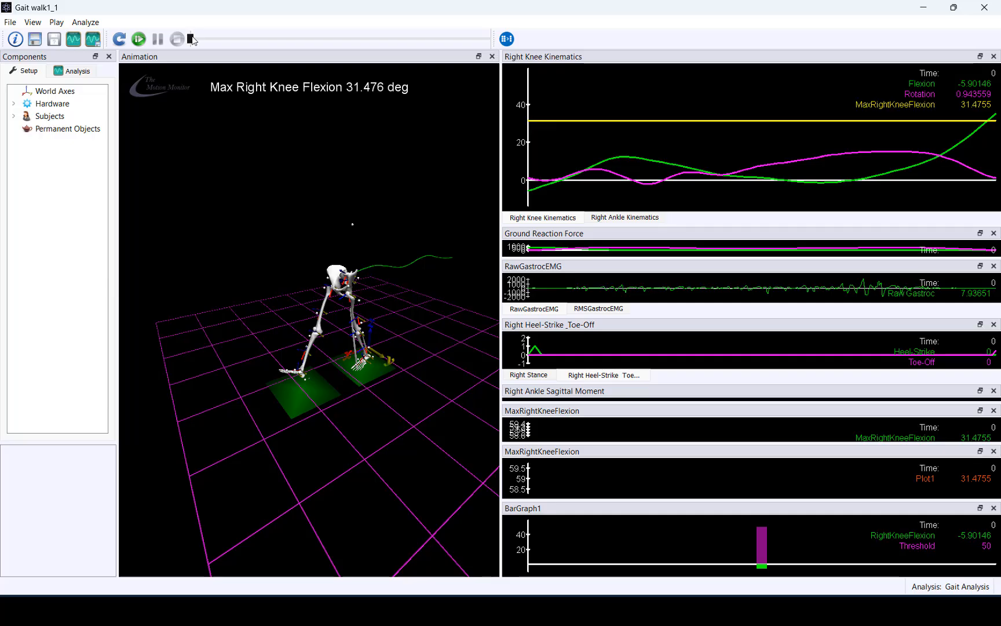
drag(191, 39, 502, 80)
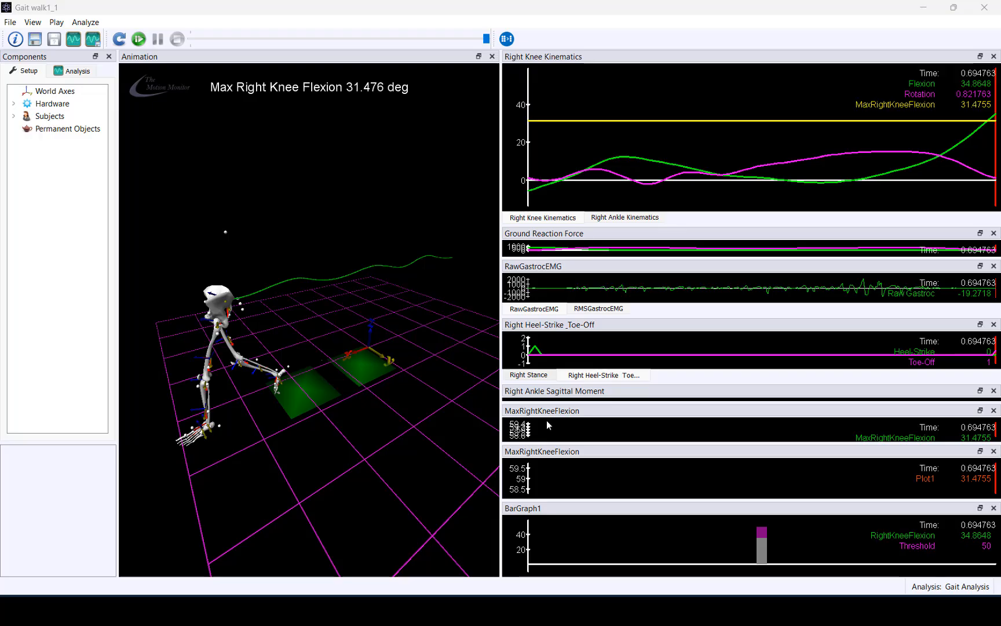
Switch to the browser and open the software manual from the Support page's Training Videos & Tutorials section.
click(559, 609)
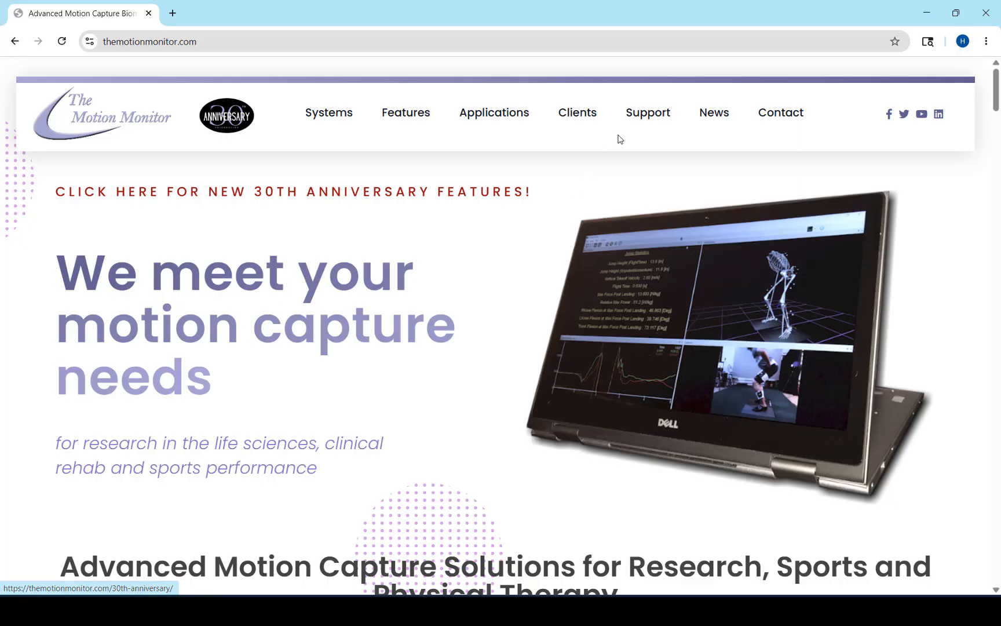
click(638, 123)
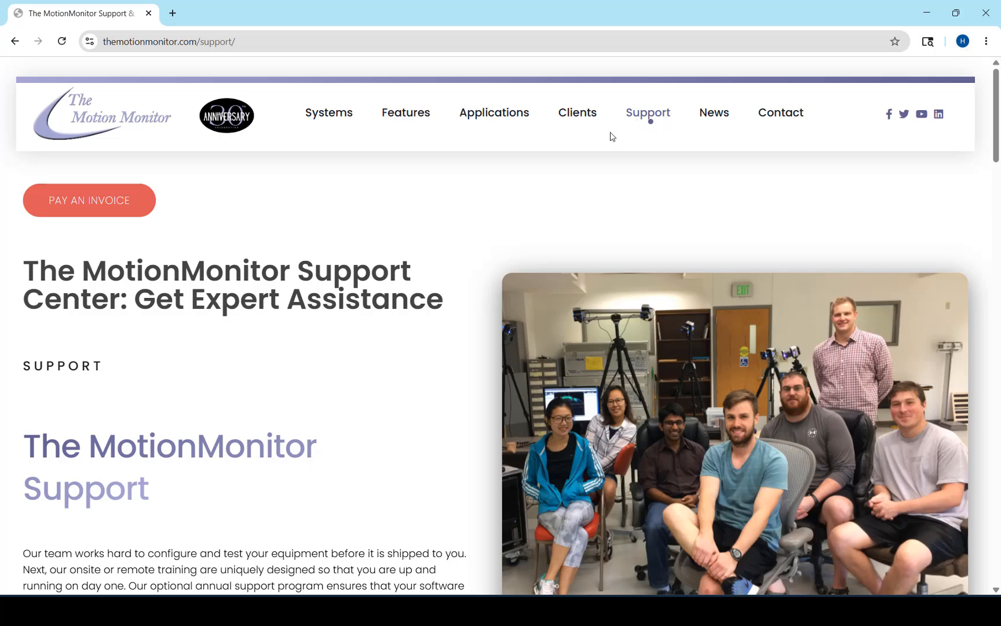
scroll(432, 362, down, 3)
scroll(432, 362, down, 10)
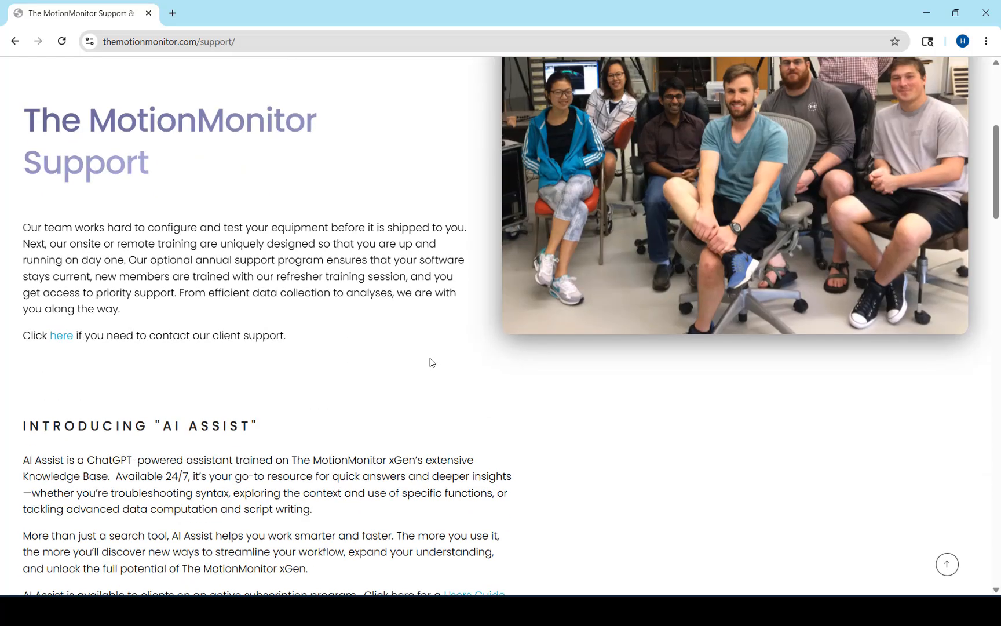
scroll(431, 362, down, 5)
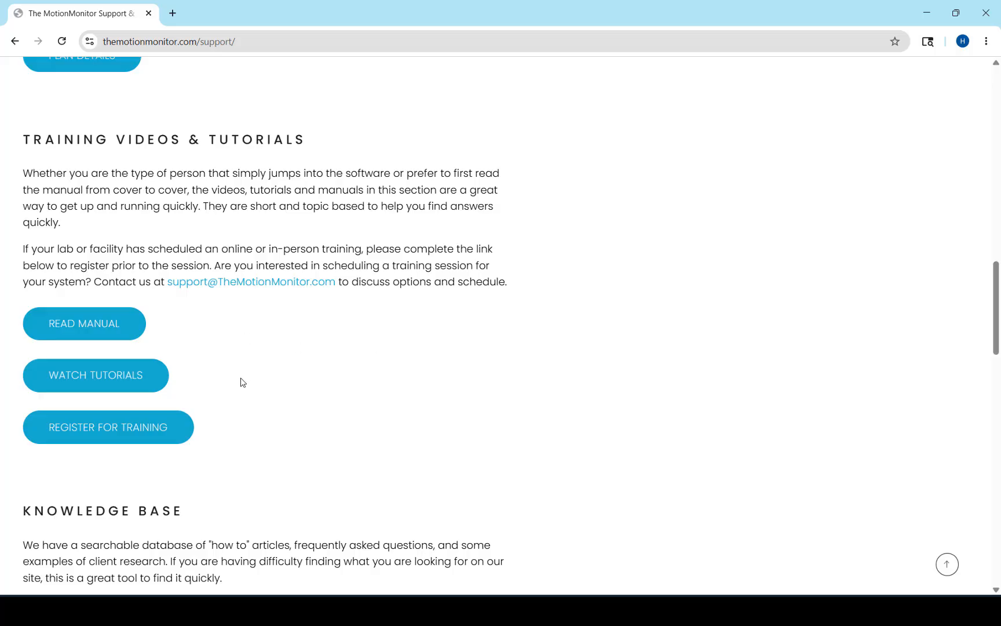
click(114, 331)
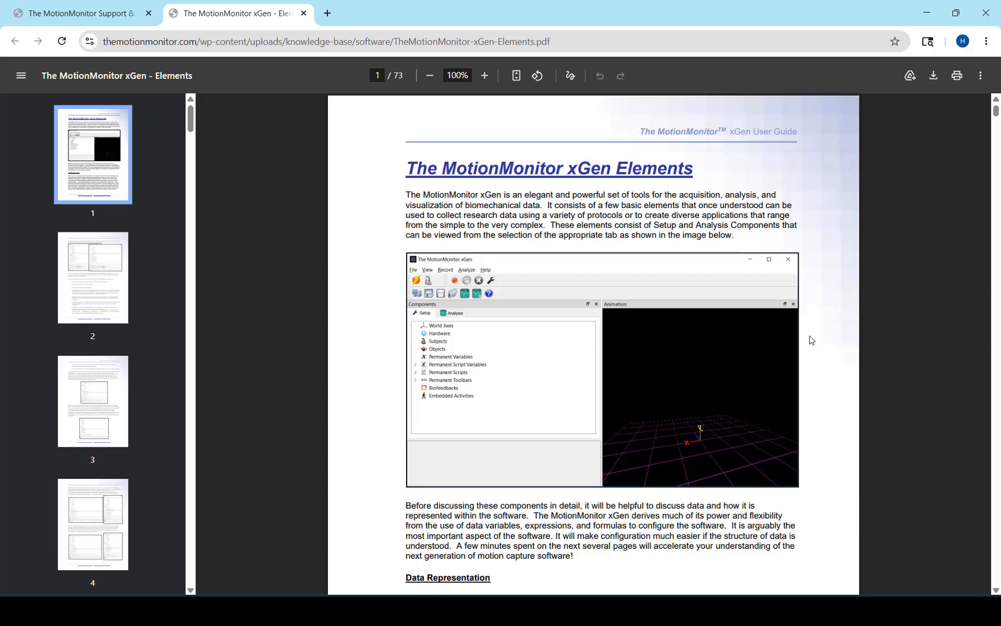
Examine the xGen Elements manual's data representation pages and the operators and script functions in Appendix A.
scroll(833, 342, down, 4)
scroll(833, 343, down, 9)
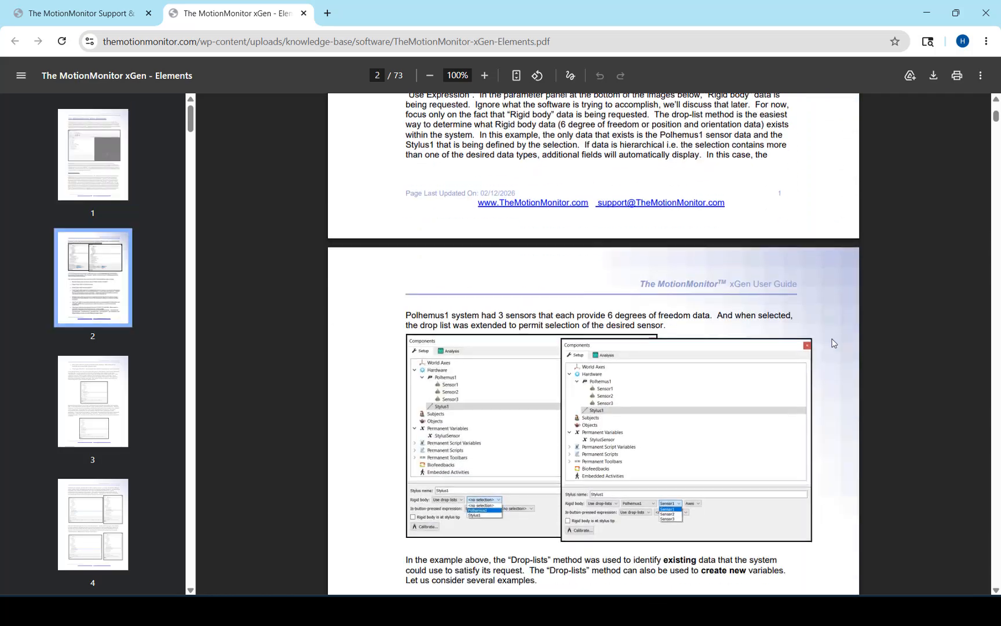
scroll(833, 343, down, 3)
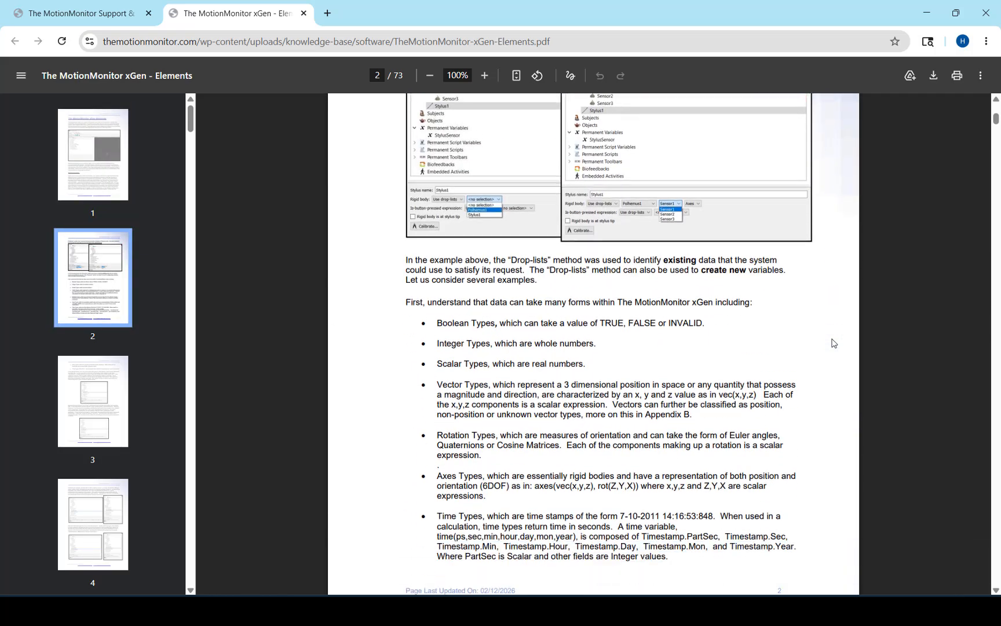
scroll(833, 343, down, 7)
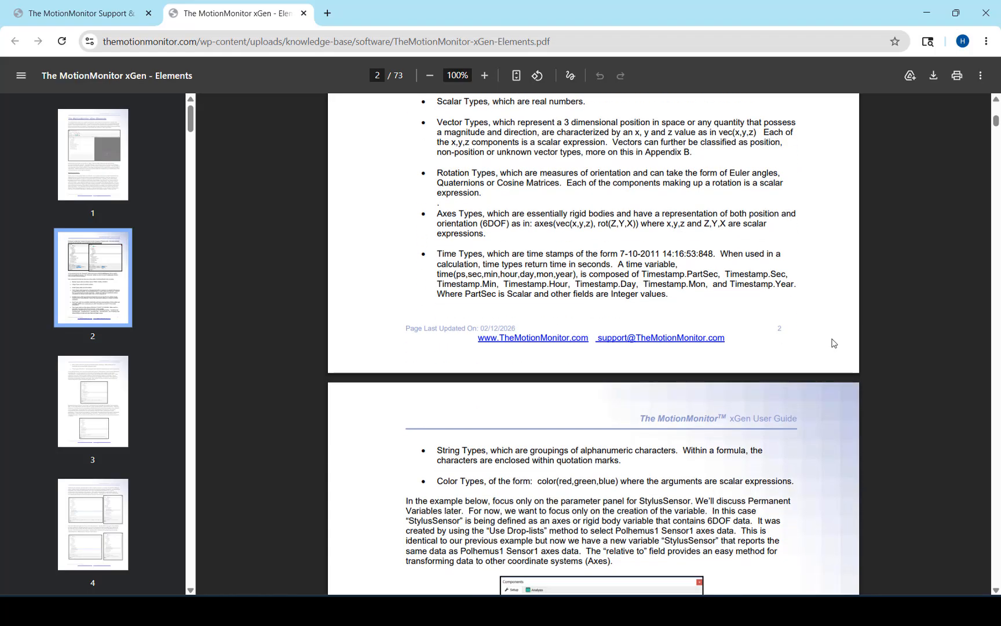
scroll(833, 343, down, 2)
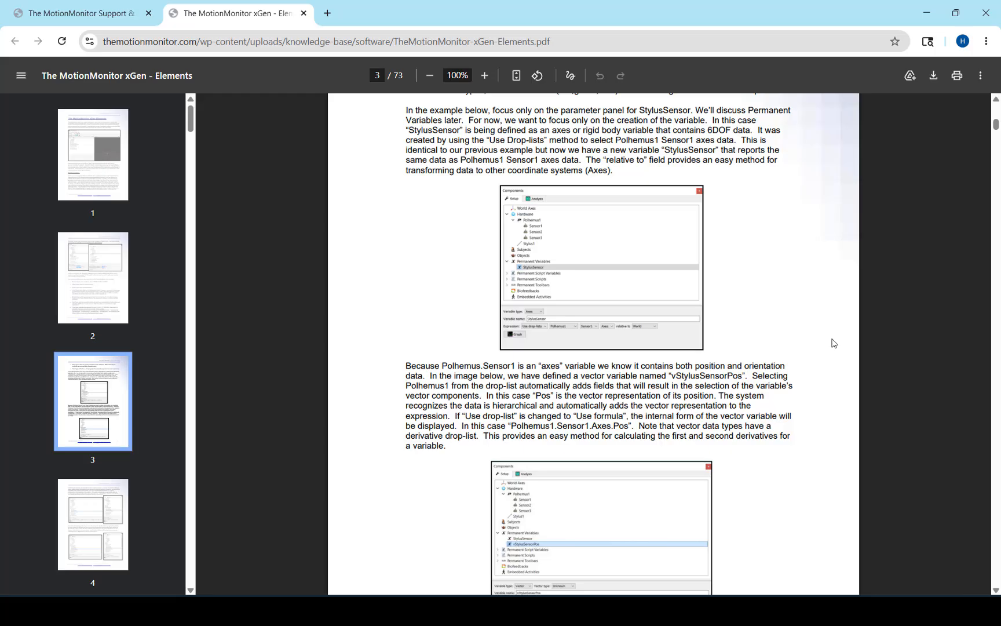
drag(997, 124, 997, 295)
scroll(941, 313, down, 7)
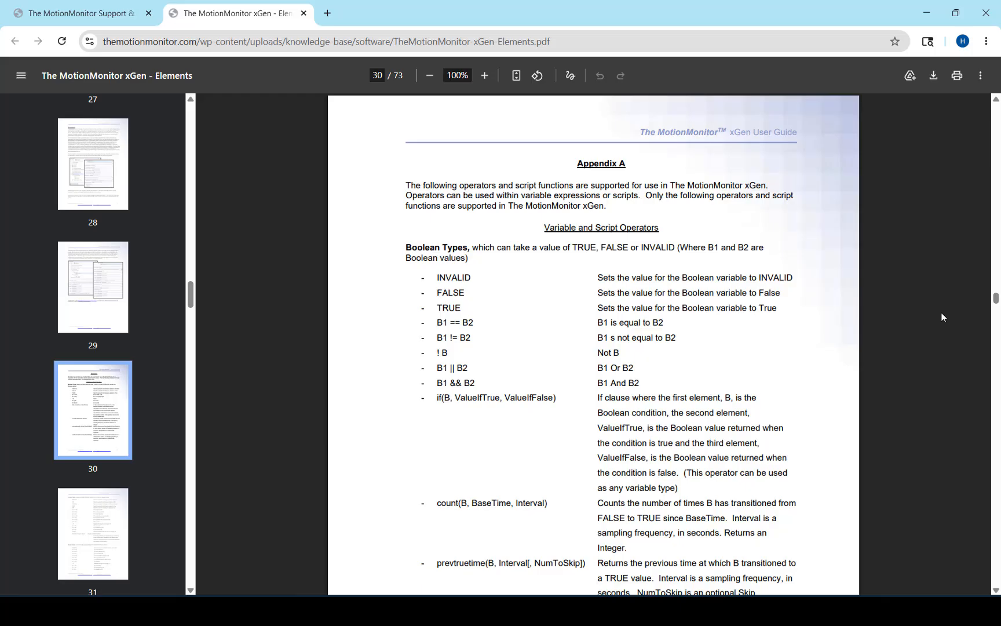
Open the tutorial playlist from the Support page and look through The MotionMonitor xGen lesson videos.
click(87, 17)
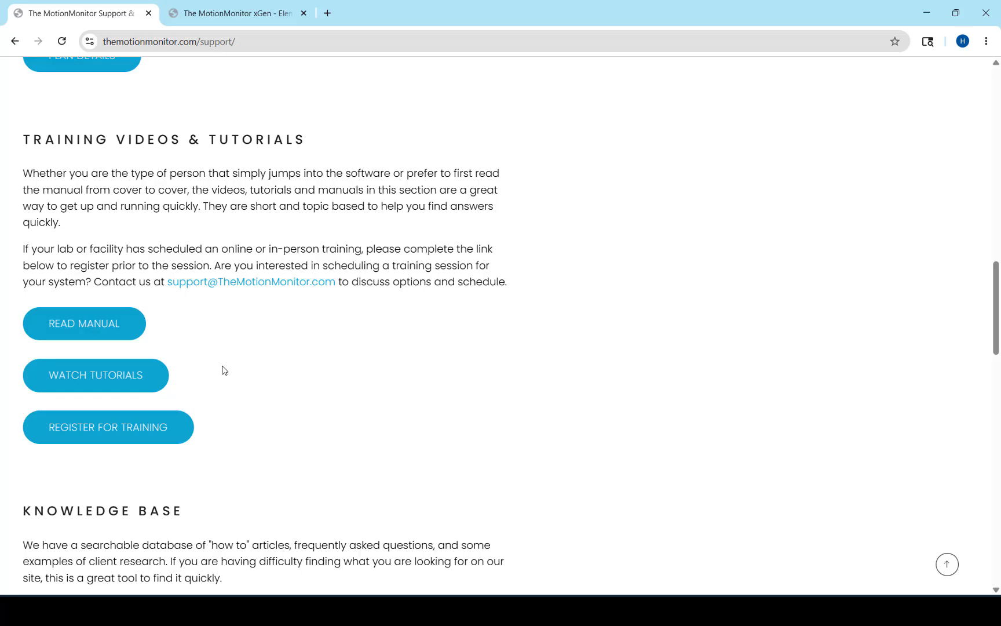
click(156, 383)
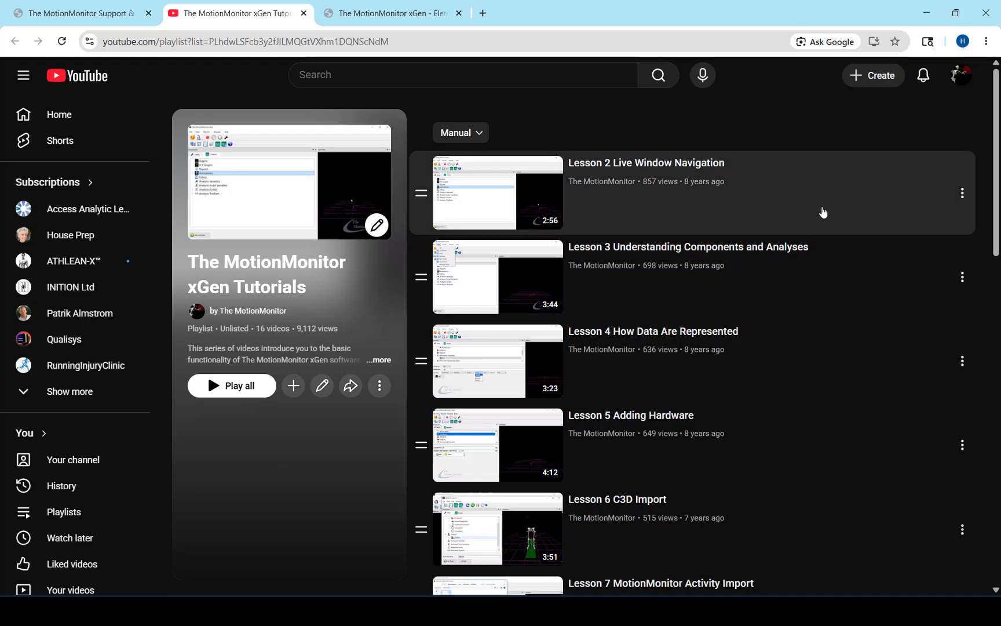
scroll(824, 212, down, 1)
scroll(823, 212, down, 8)
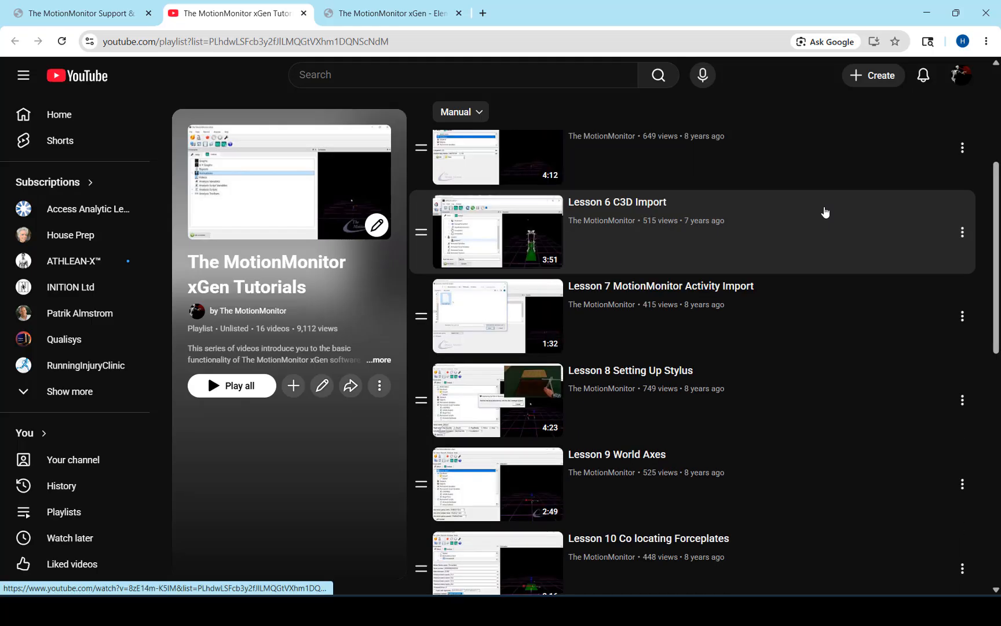
scroll(825, 212, down, 3)
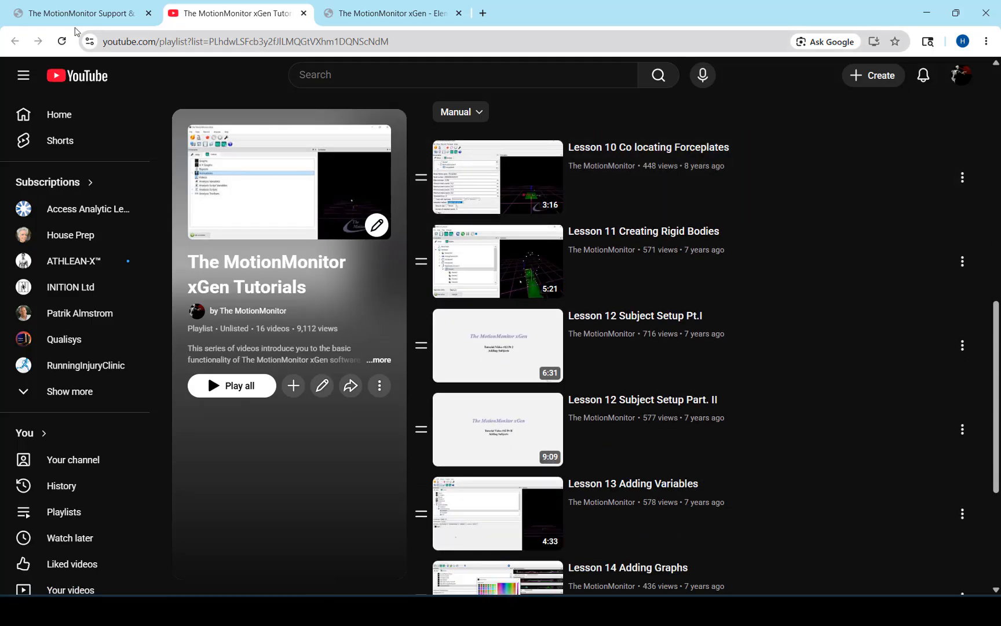
Open the Knowledge Base from the Support page and look through its Hardware, Software and Frequently Asked Questions articles.
click(68, 13)
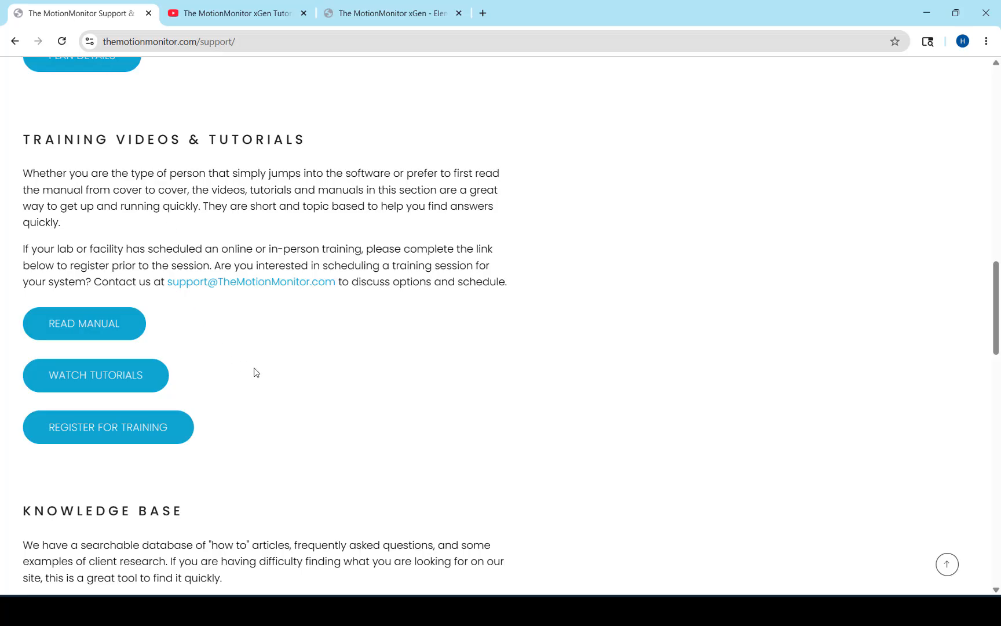
scroll(257, 372, down, 5)
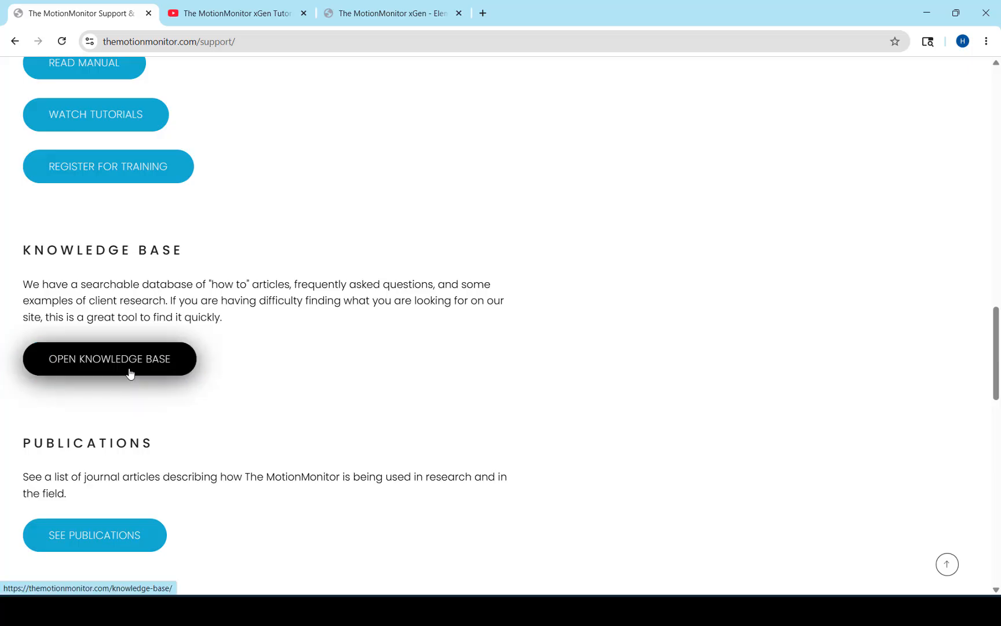
click(130, 374)
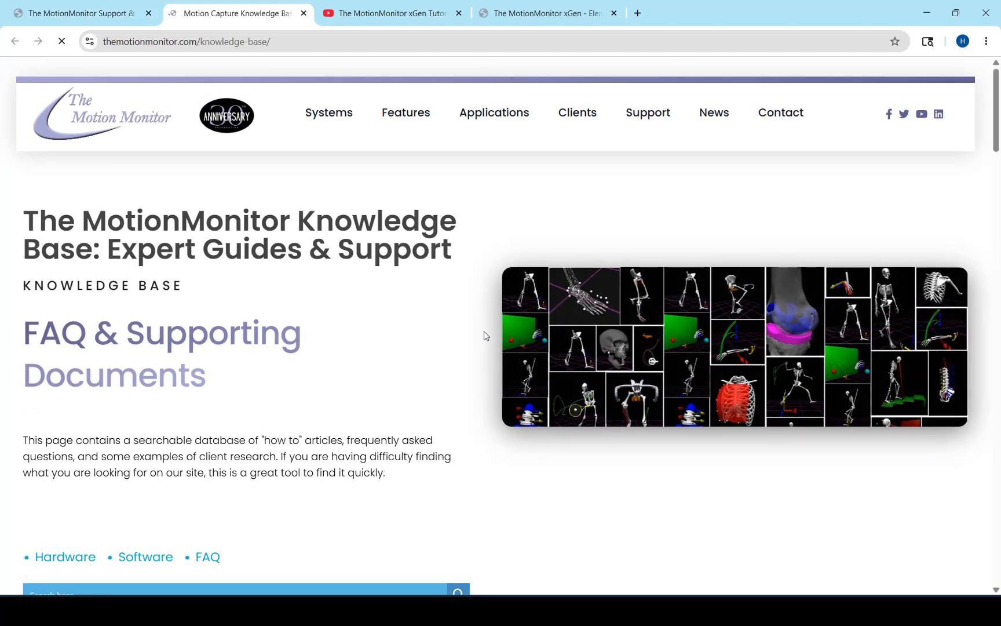
scroll(486, 336, down, 5)
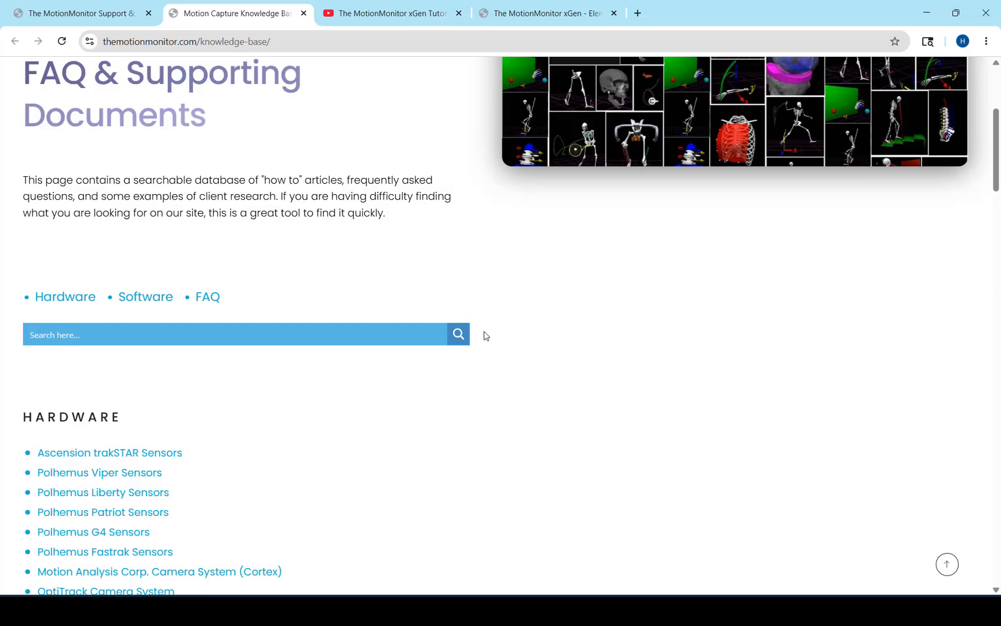
scroll(486, 336, down, 10)
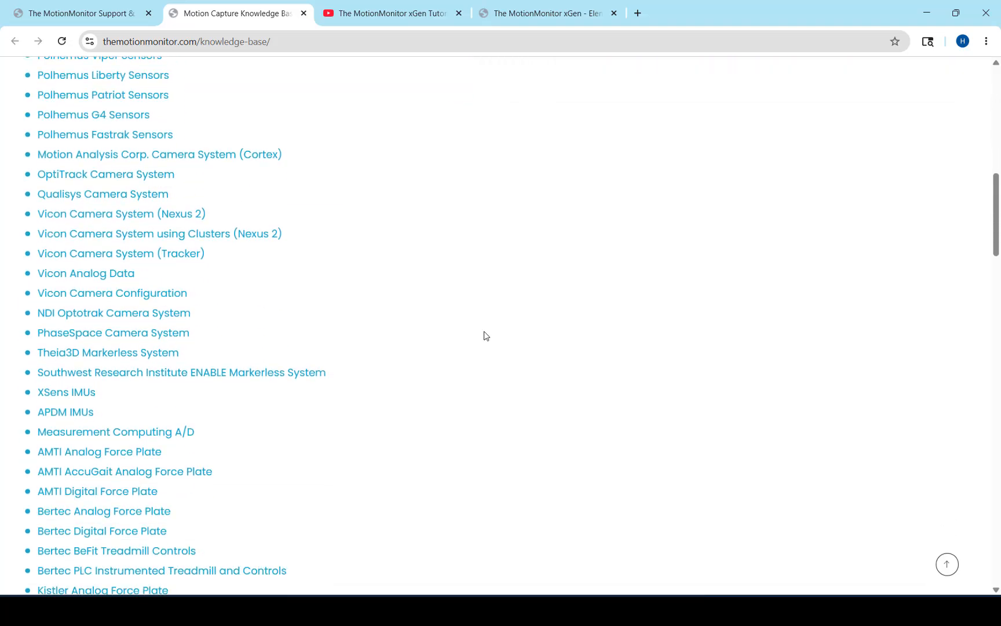
scroll(485, 335, down, 7)
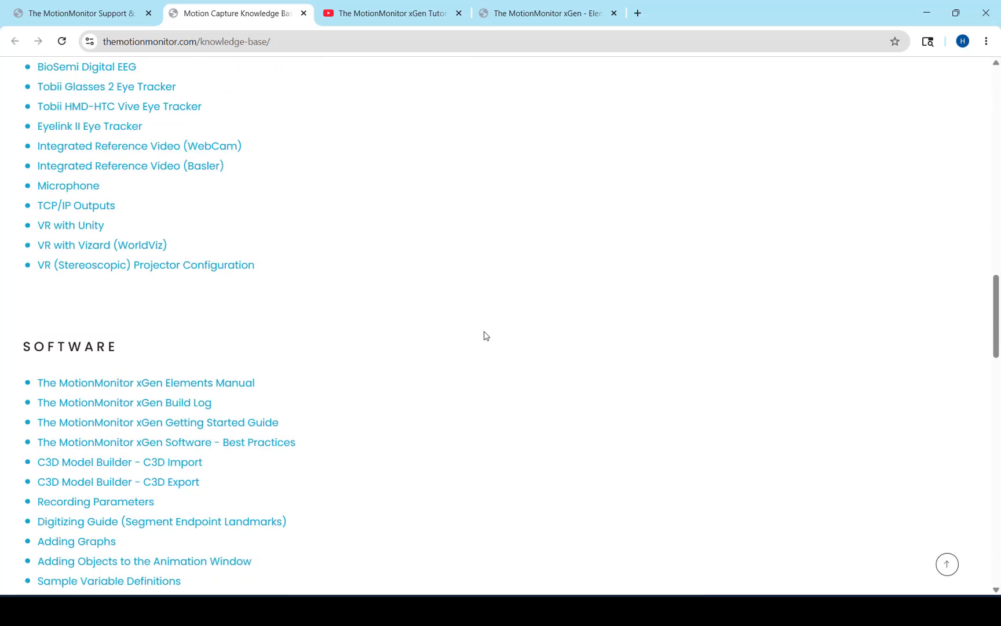
scroll(486, 335, down, 2)
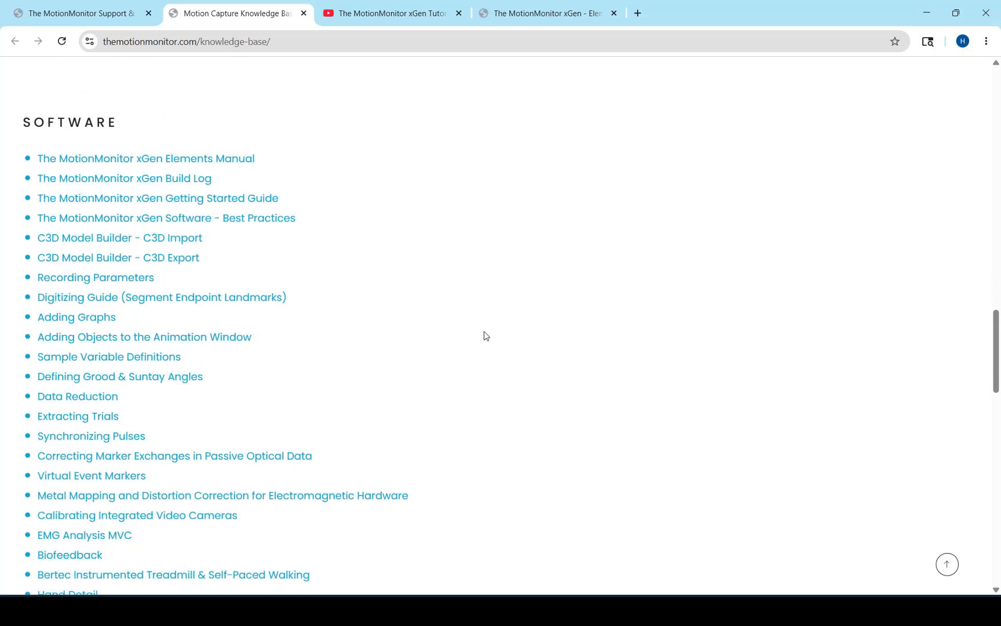
scroll(485, 336, down, 8)
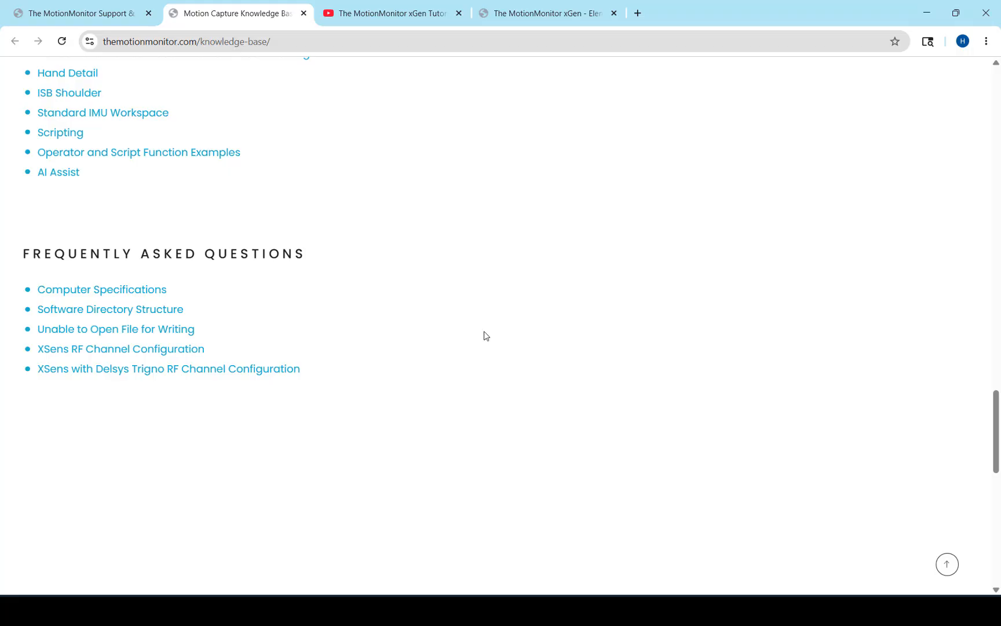
Search the Knowledge Base for "data reduction".
scroll(486, 336, up, 12)
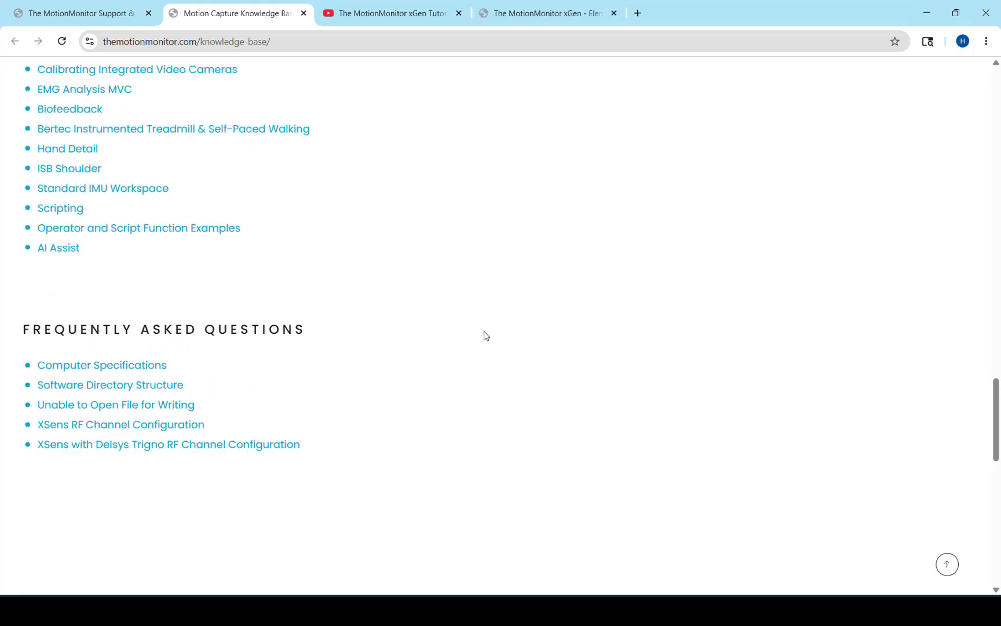
scroll(484, 335, up, 10)
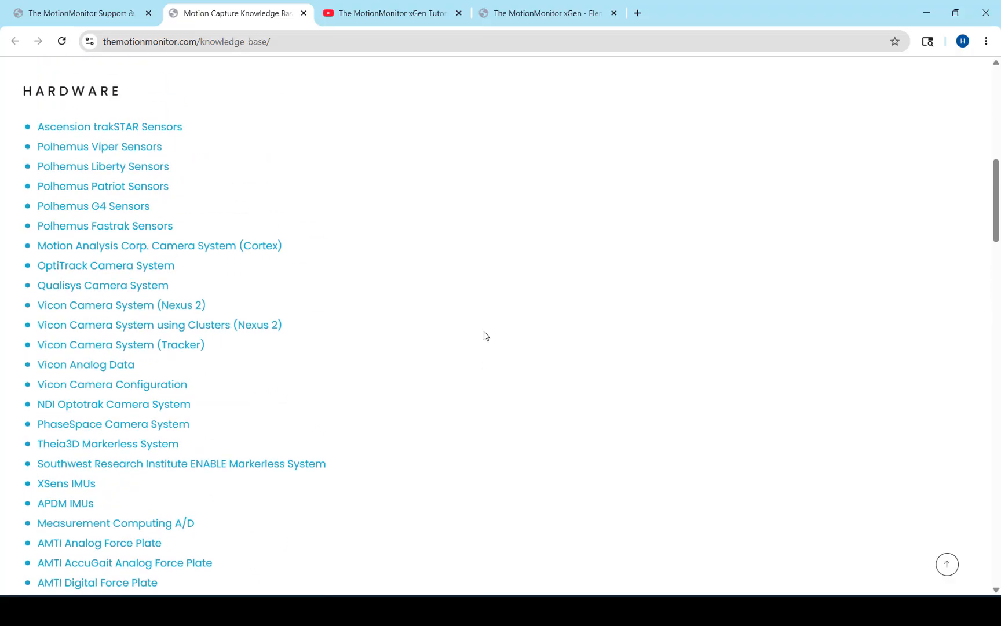
click(261, 267)
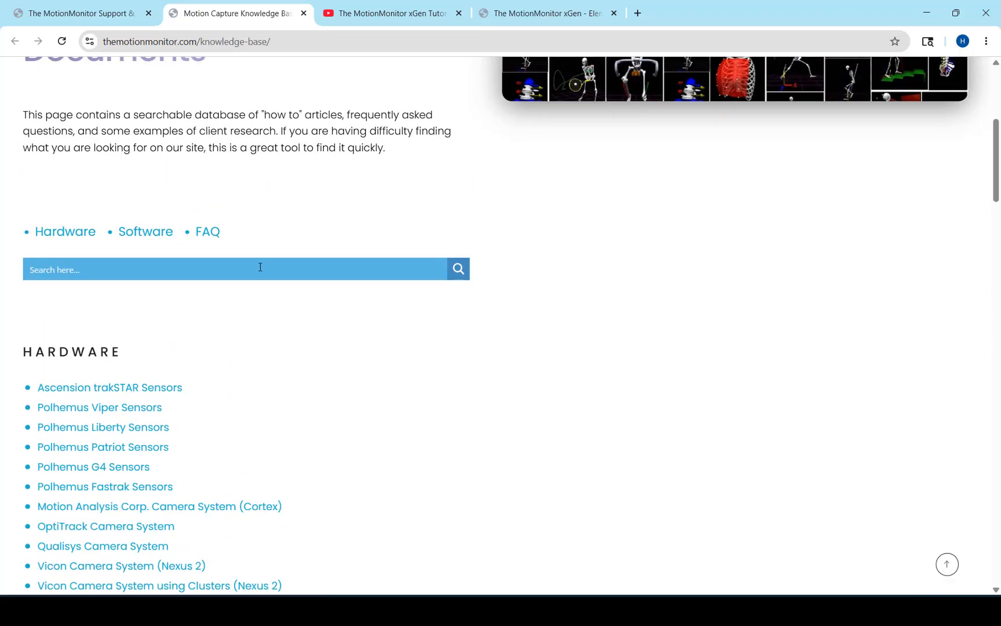
text(data reduction)
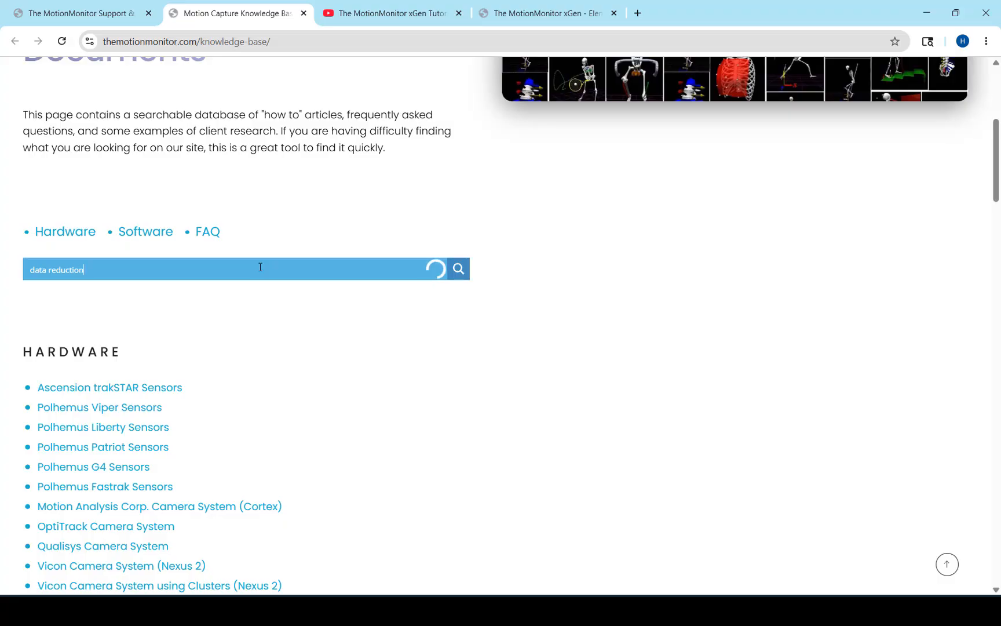